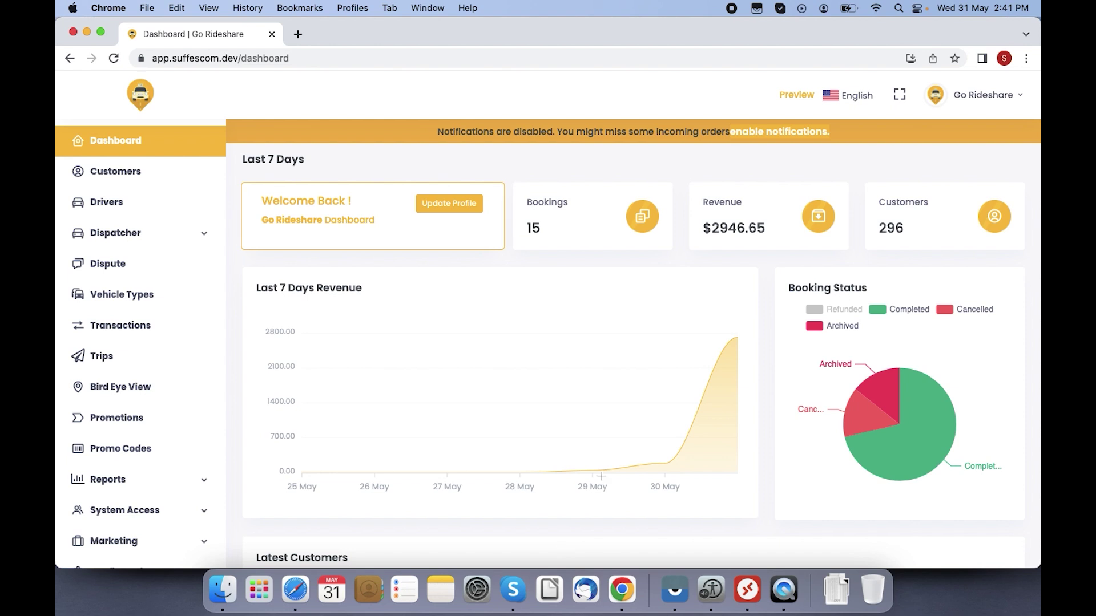
Step: Open the Customers list and check its Status filter options without changing them
mouse_move(739, 366)
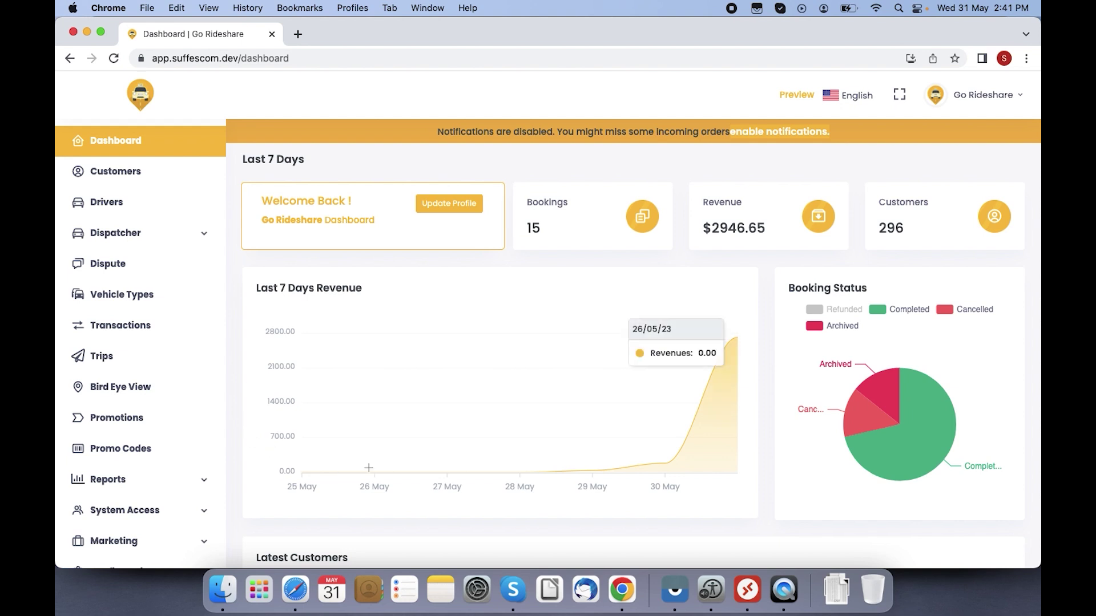
mouse_move(704, 367)
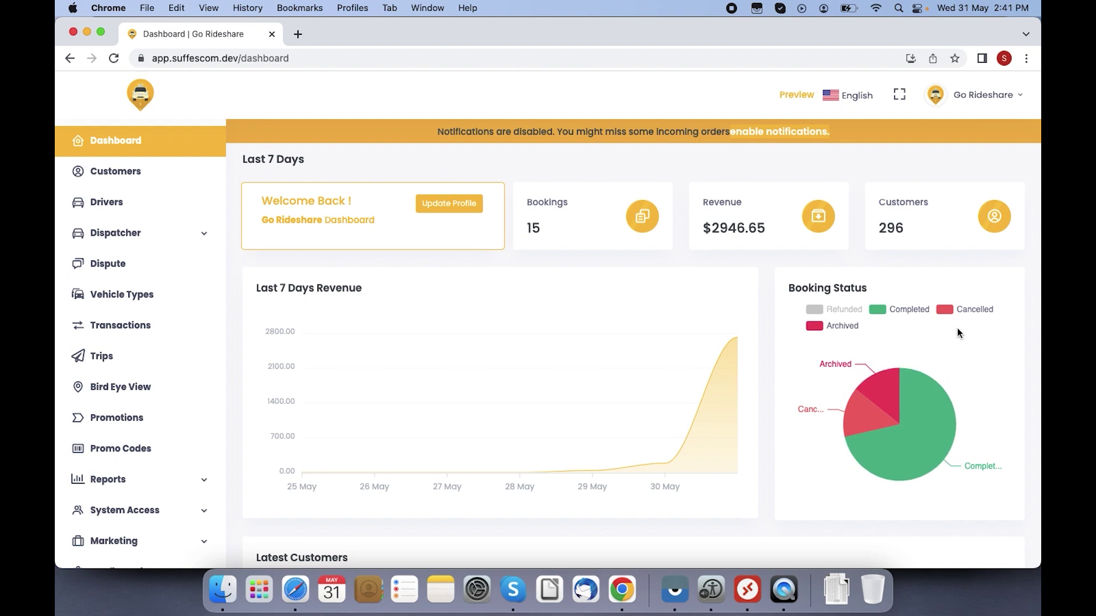
mouse_move(928, 410)
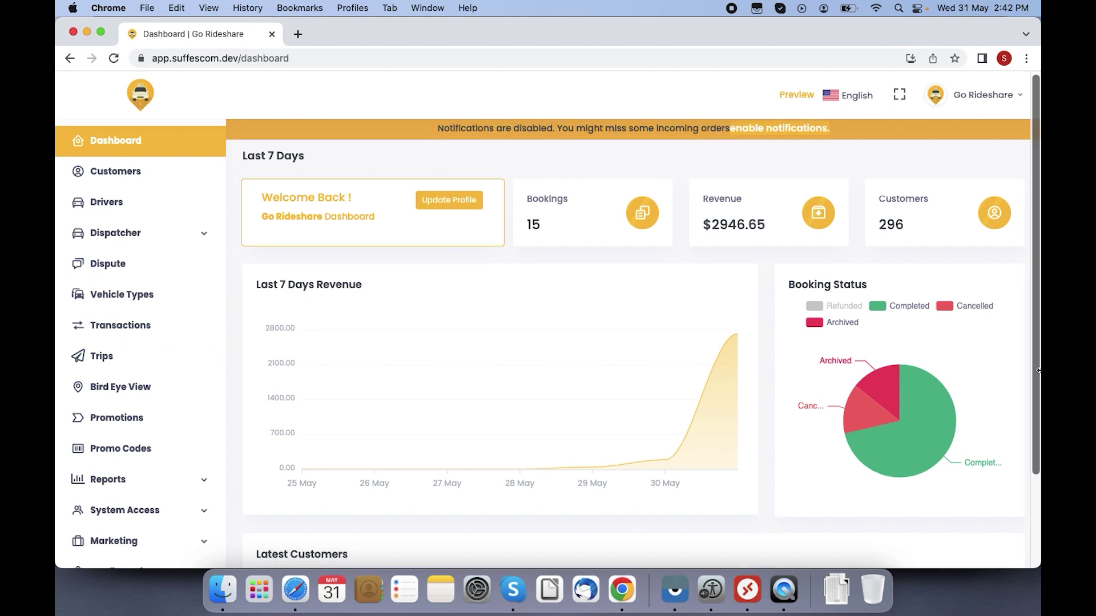
scroll(1039, 371, "down", 5)
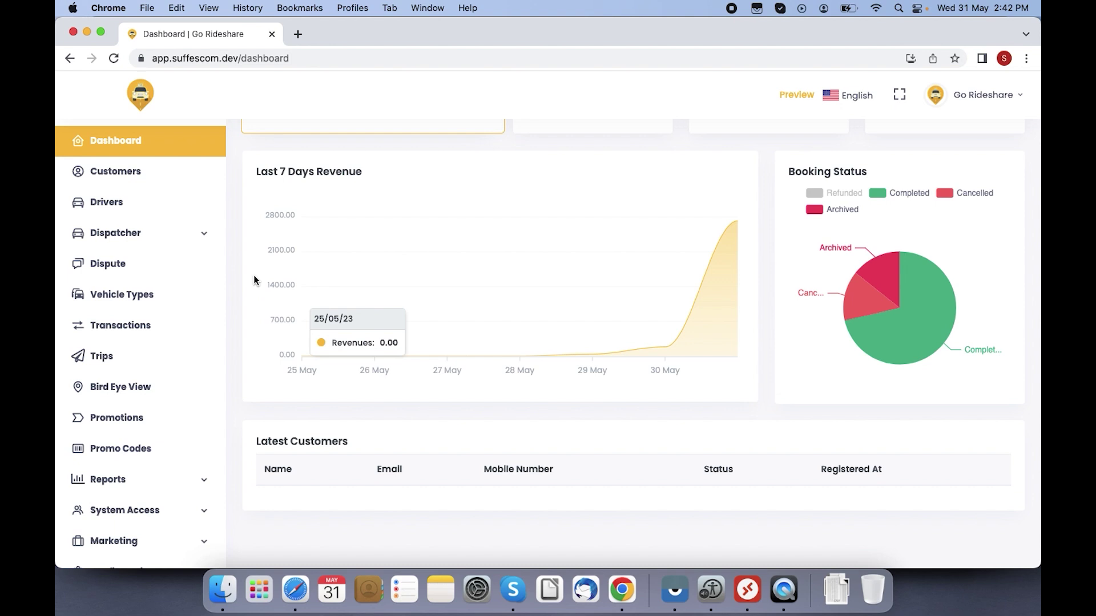
left_click(170, 175)
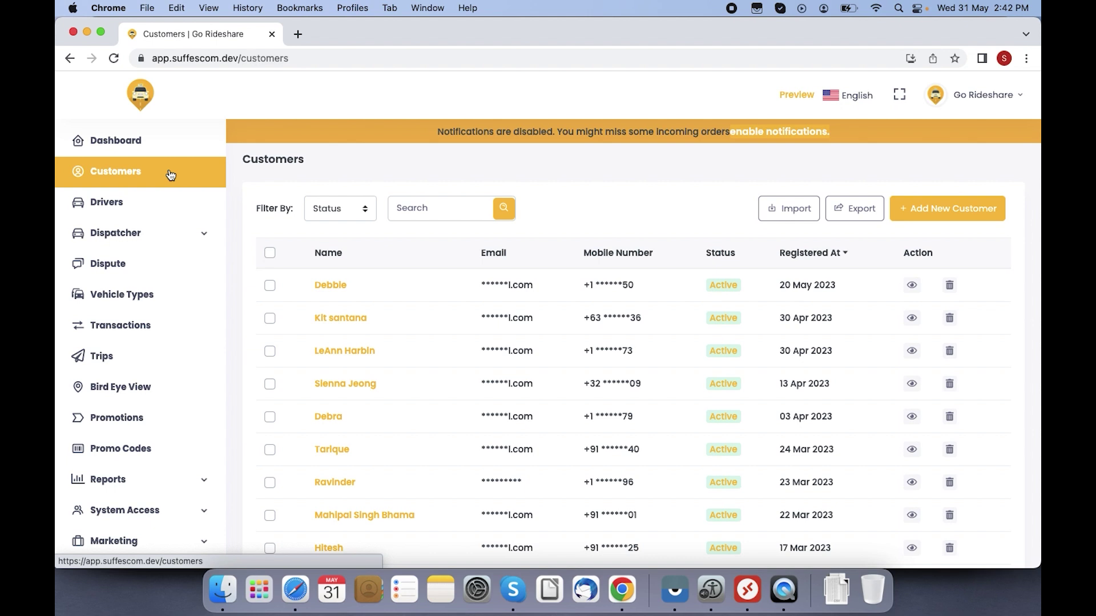
left_click(329, 213)
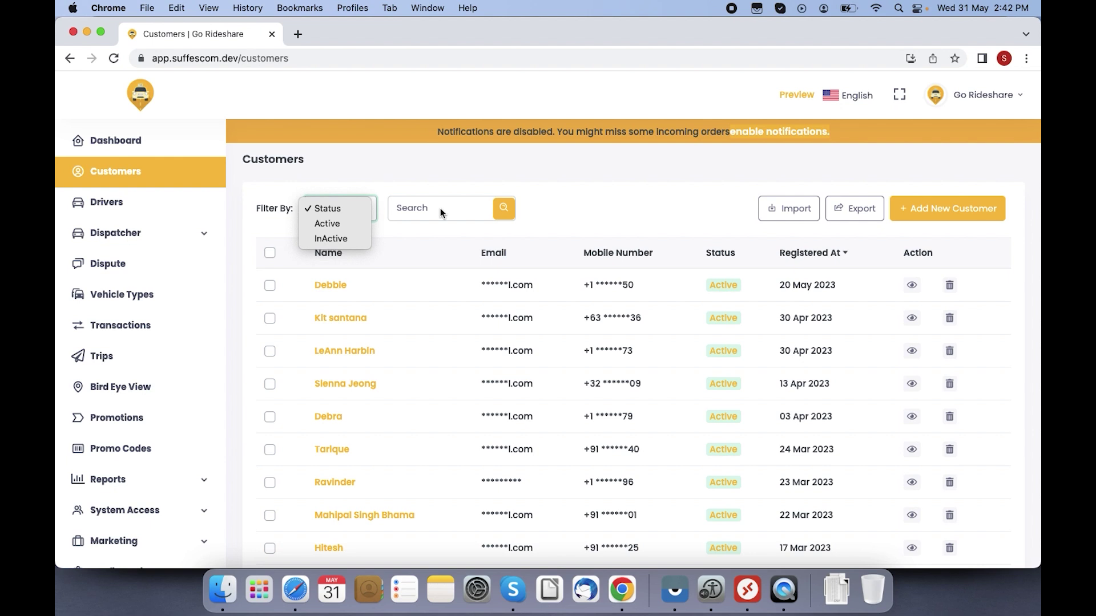
left_click(549, 197)
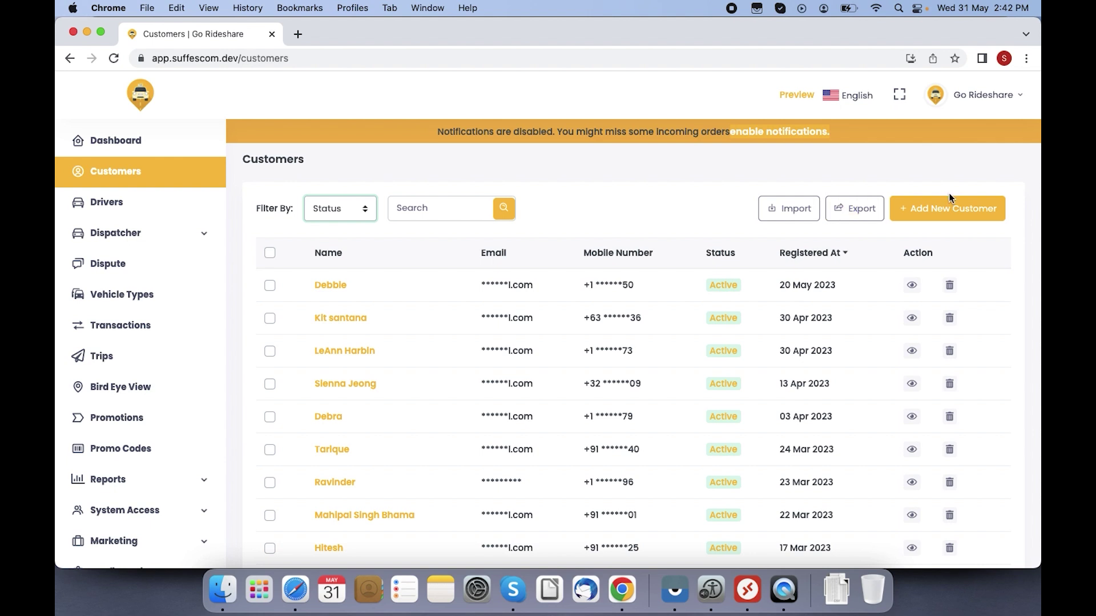
Step: Open the Add New Customer form, then go back to the Customers list
left_click(949, 212)
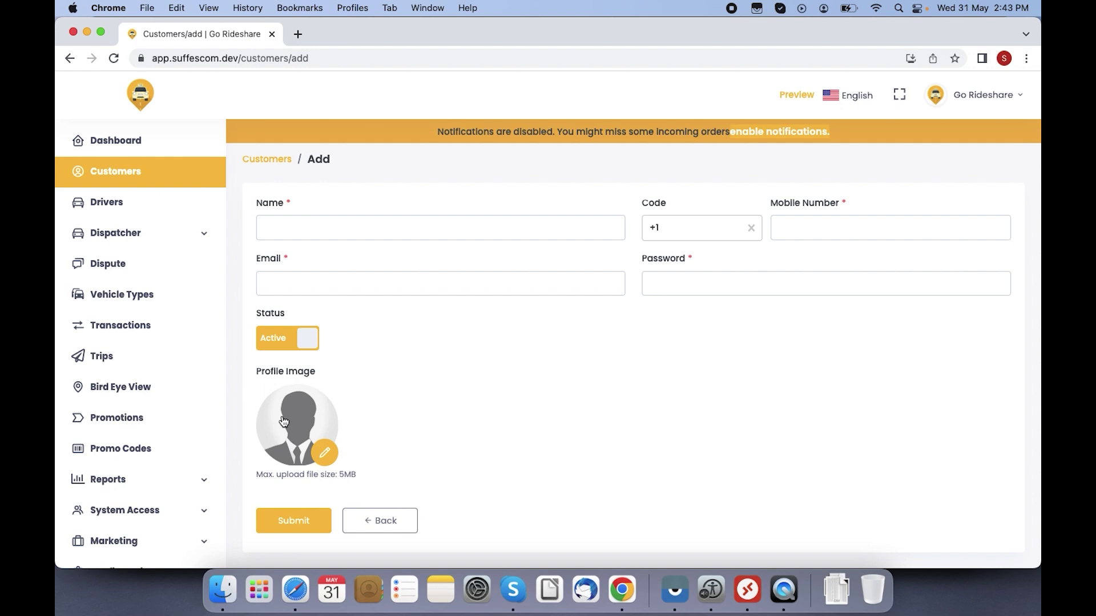
left_click(267, 159)
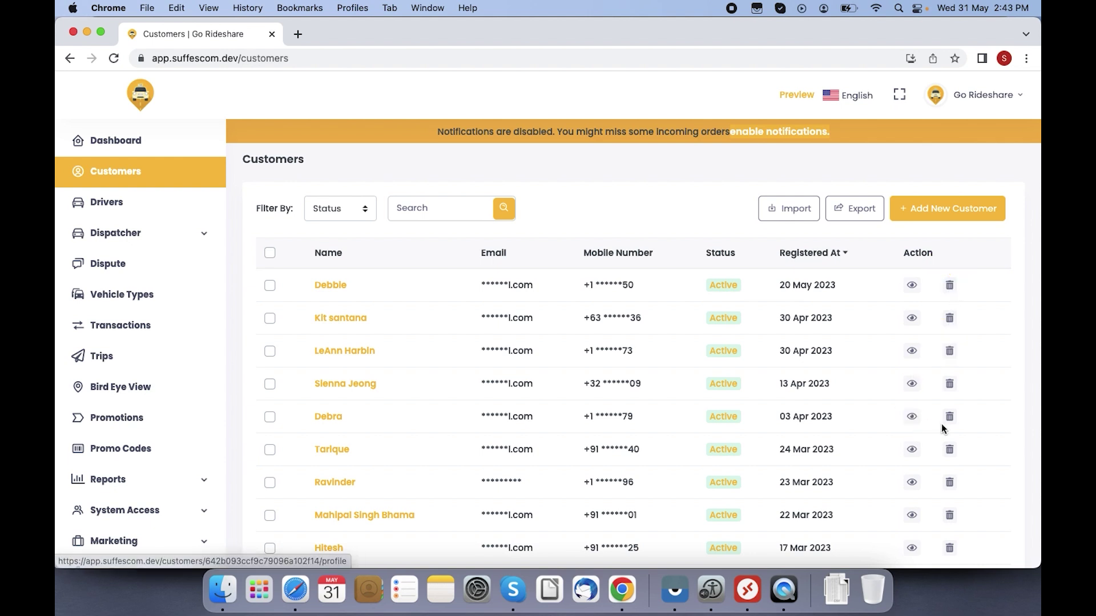
Step: View the profiles of customers registered 03 Apr, 24 Mar and 22 Mar 2023
left_click(913, 418)
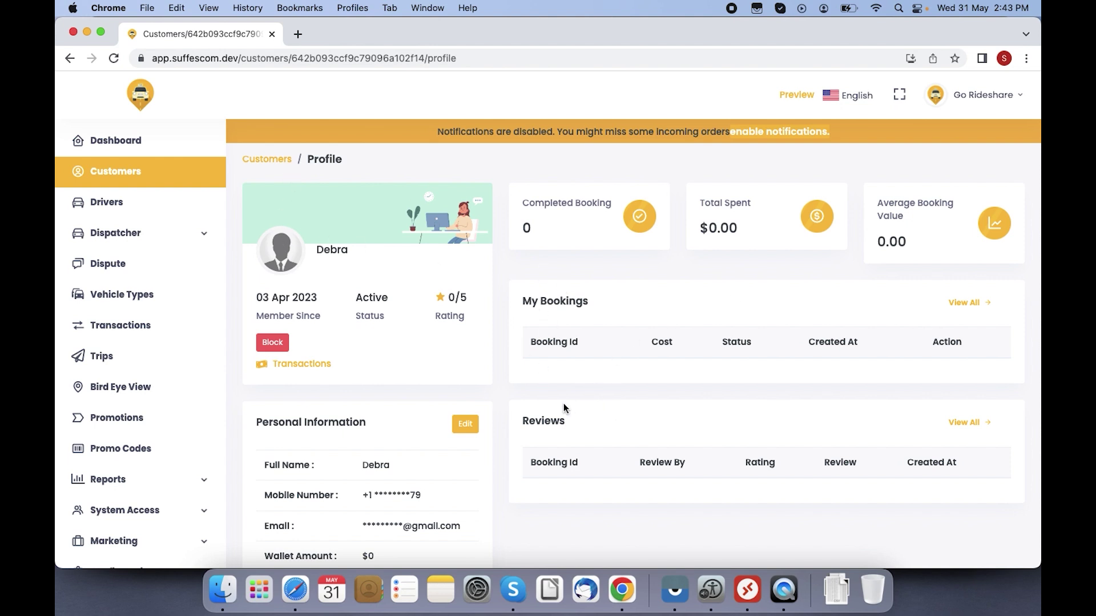
left_click(261, 160)
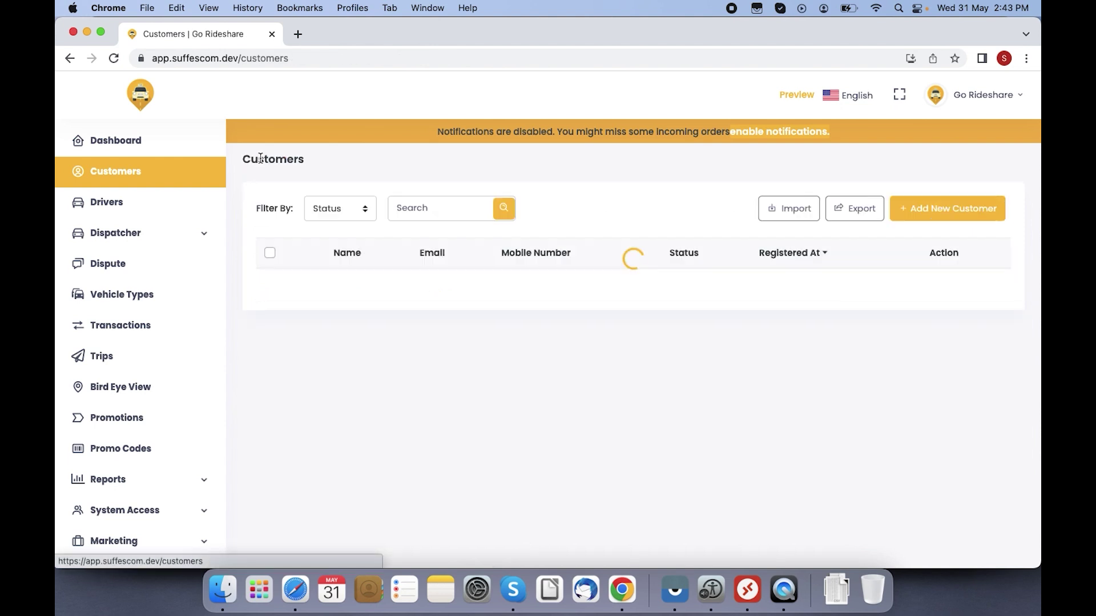
left_click(912, 449)
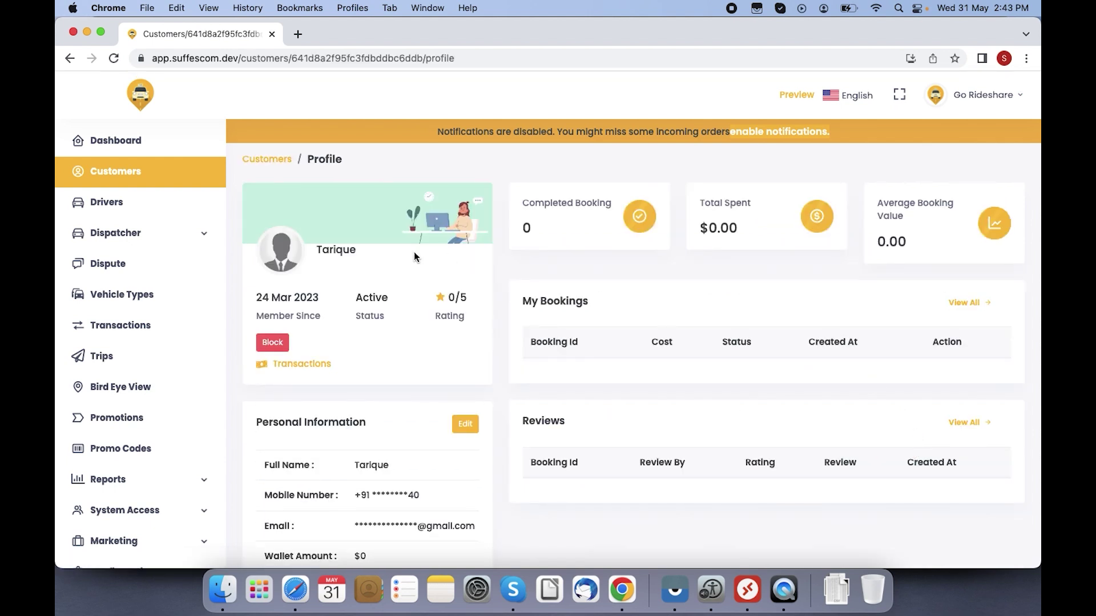
left_click(273, 160)
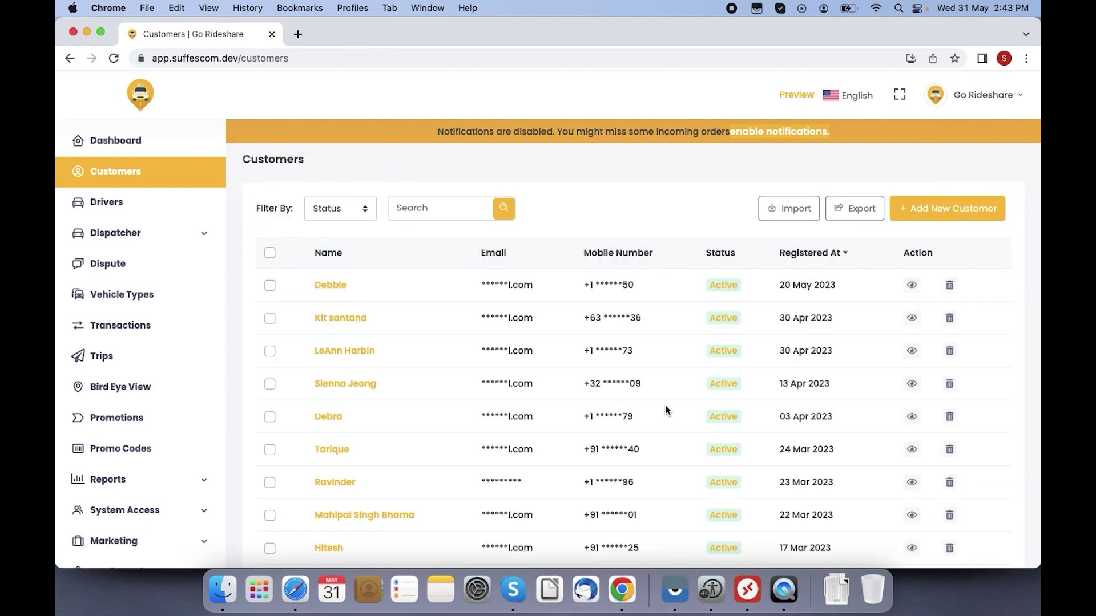
left_click(911, 516)
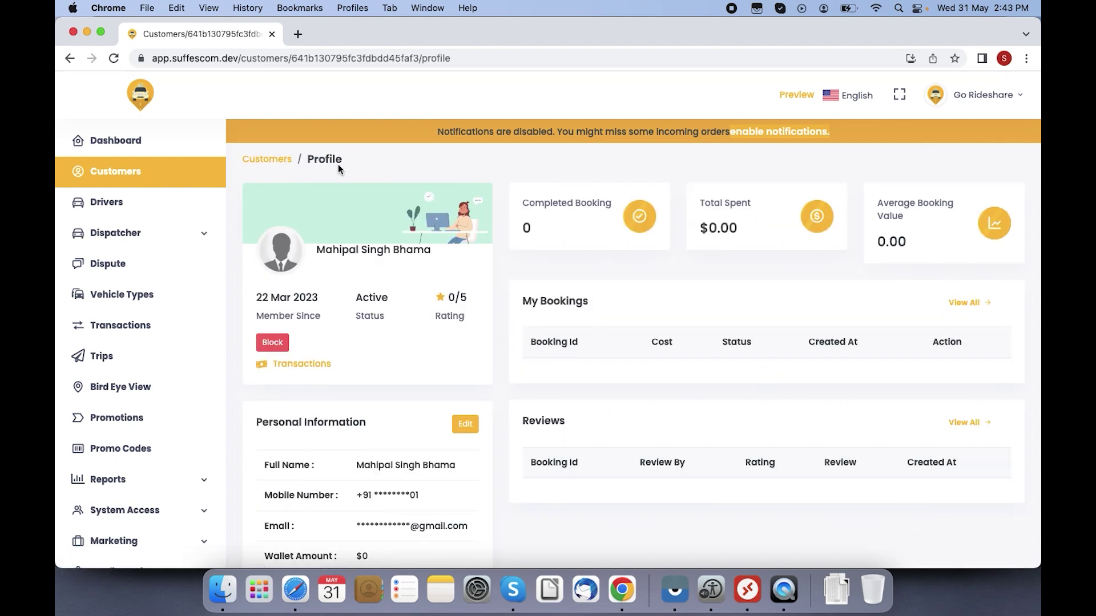
left_click(281, 164)
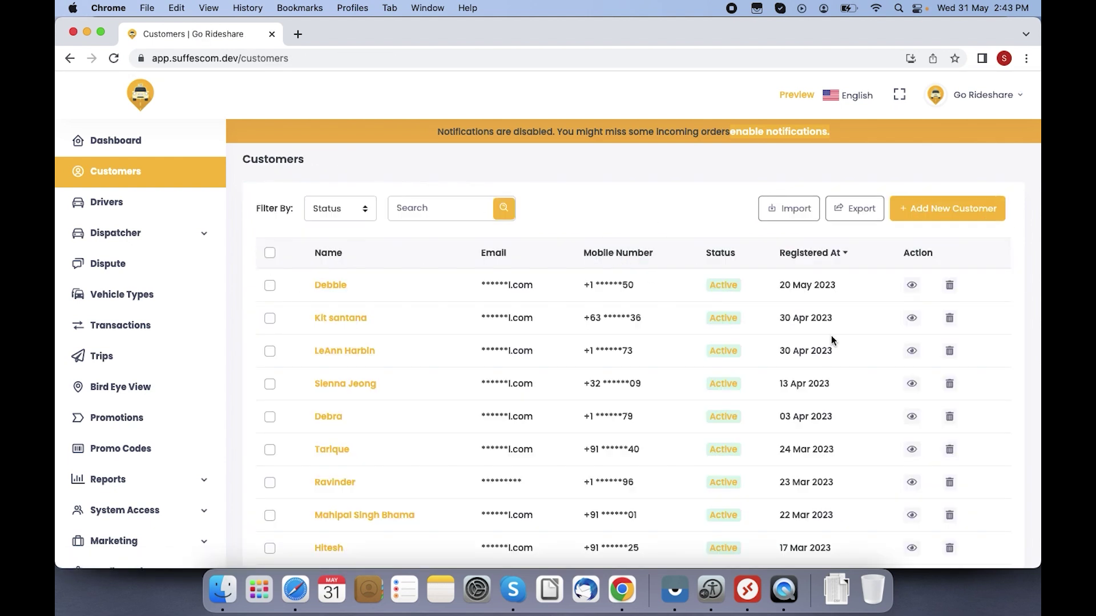
Step: Check the profile of the customer registered 06 Mar 2023 further down the list
scroll(1038, 339, "down", 5)
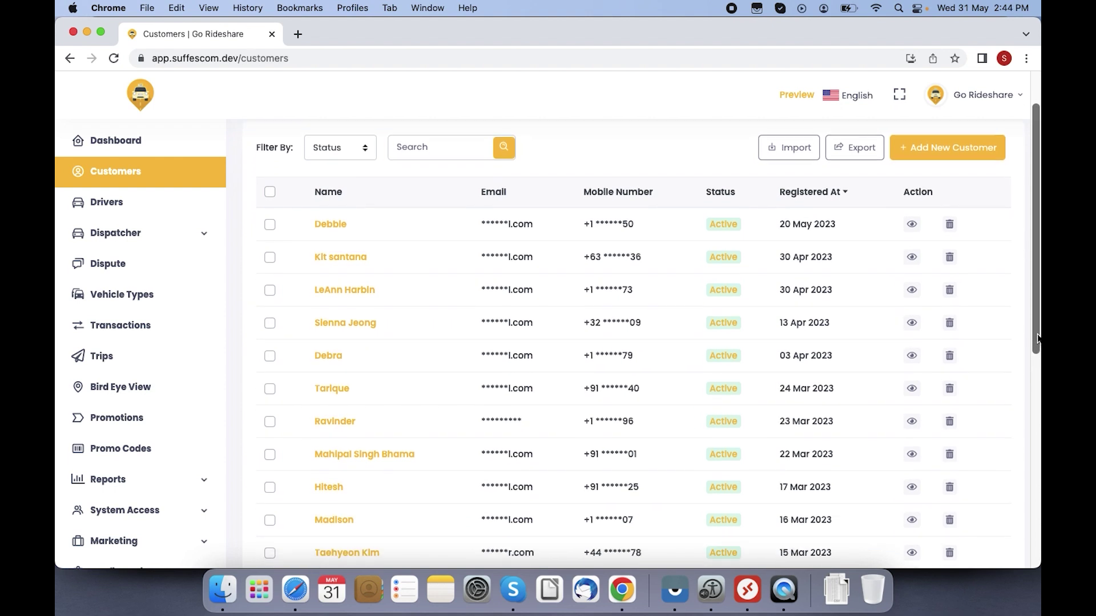
scroll(1038, 339, "down", 5)
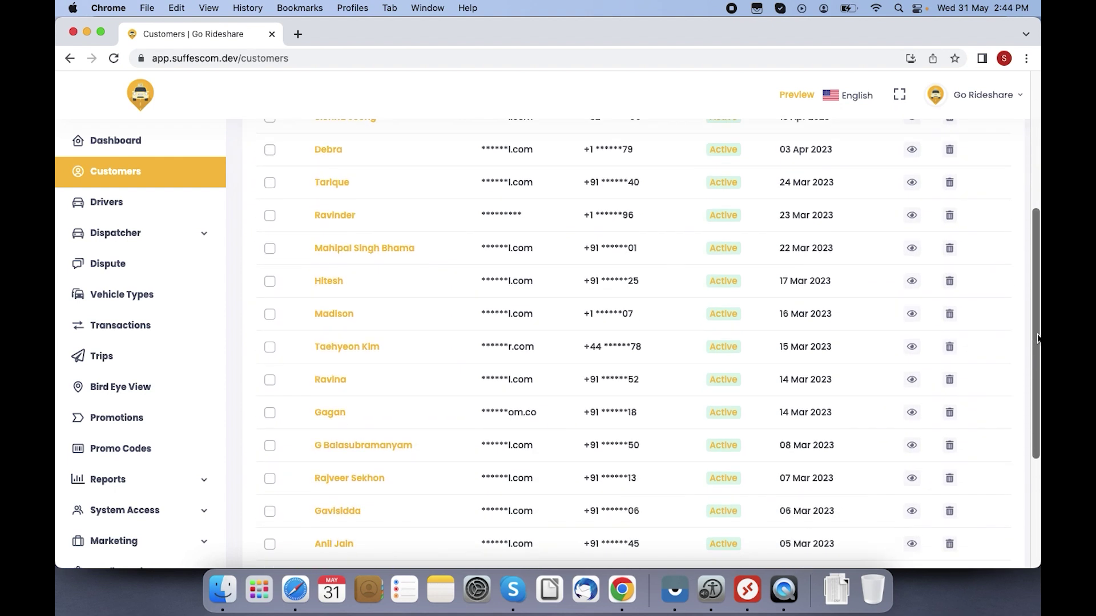
left_click(912, 450)
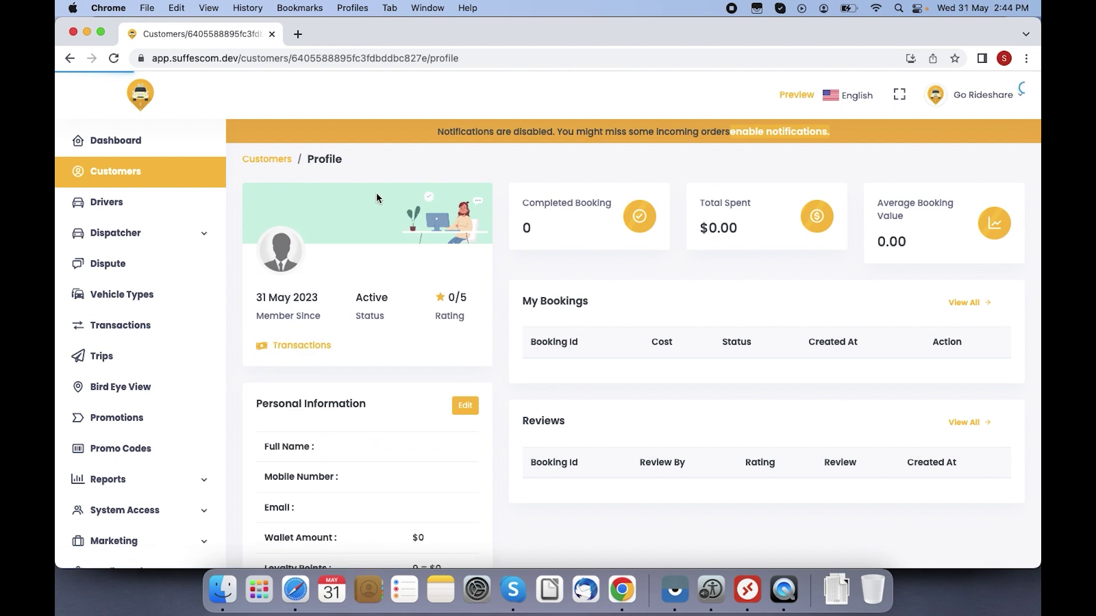
left_click(274, 164)
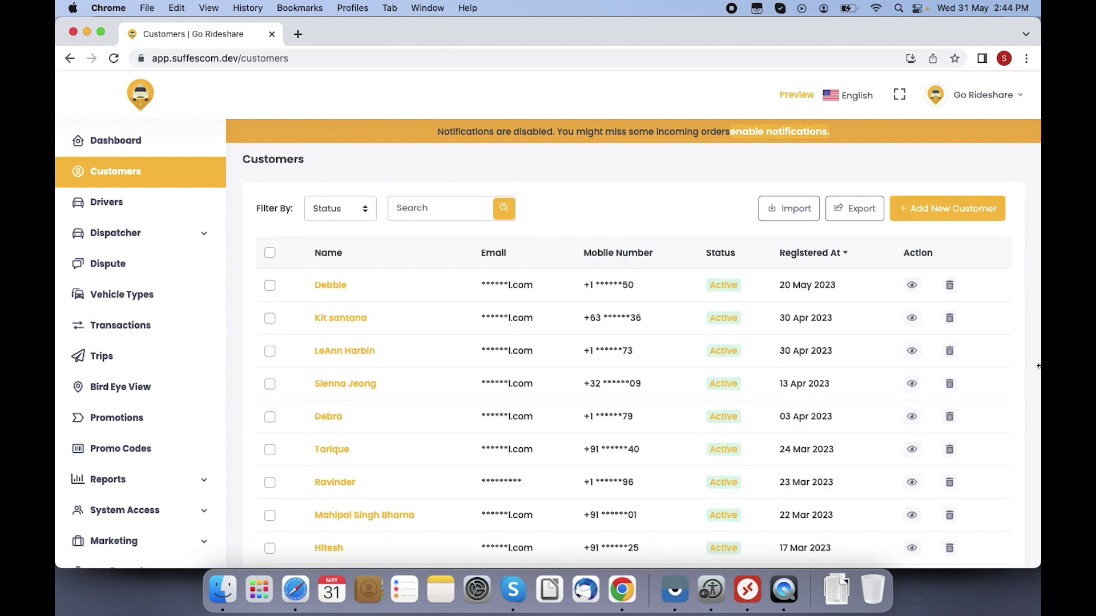
scroll(1039, 376, "down", 10)
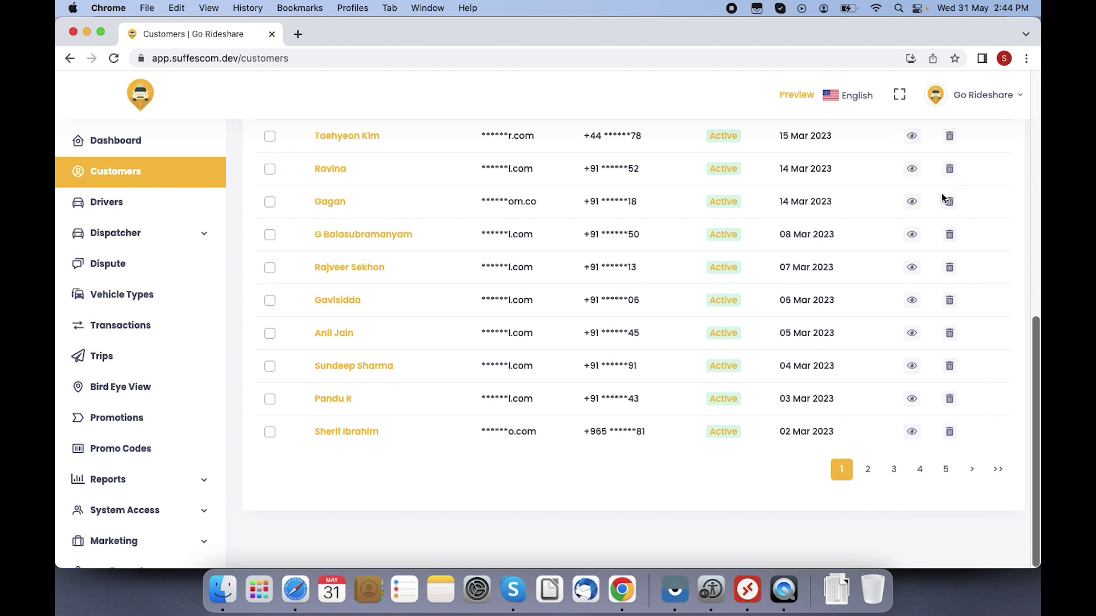
Step: Open the 14 Mar 2023 customer's profile and view its transactions for 02–31 May 2023
left_click(912, 202)
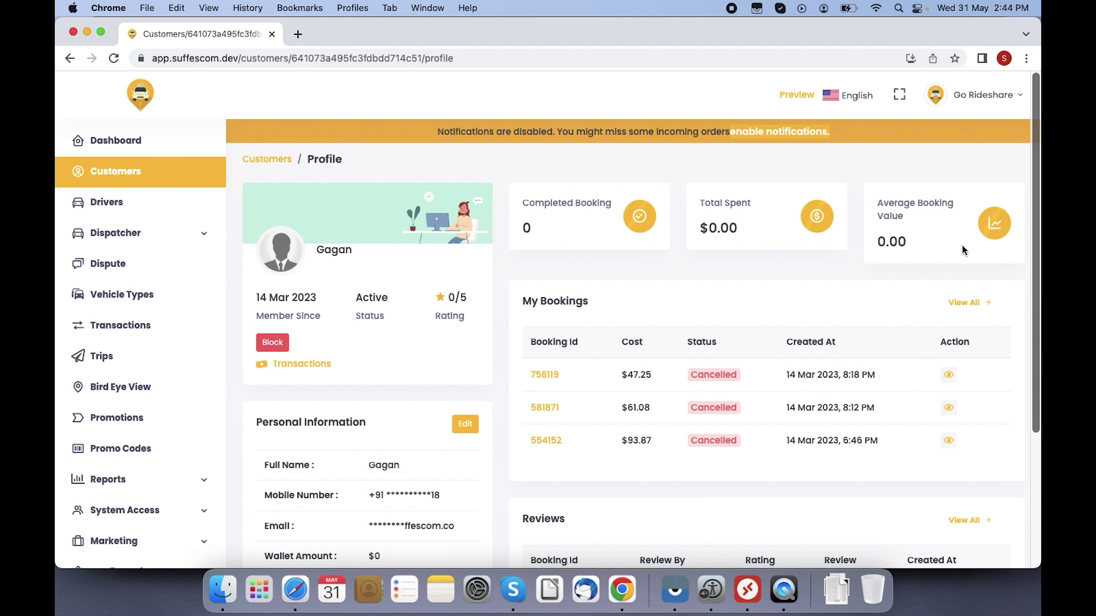
left_click(303, 365)
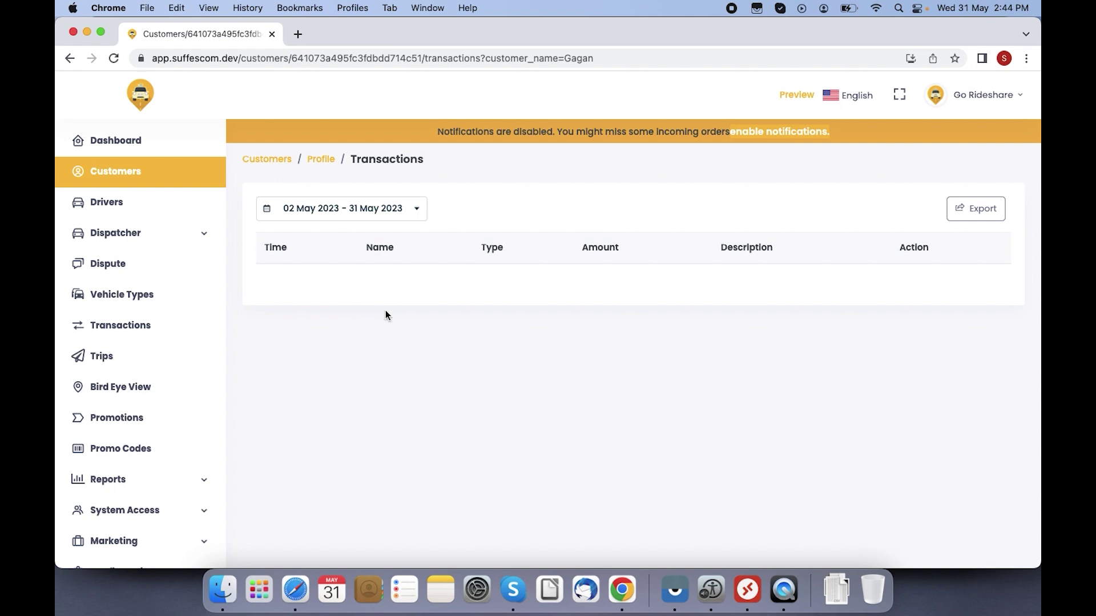
Step: Return from Transactions to the customer's profile via the Profile breadcrumb
left_click(321, 160)
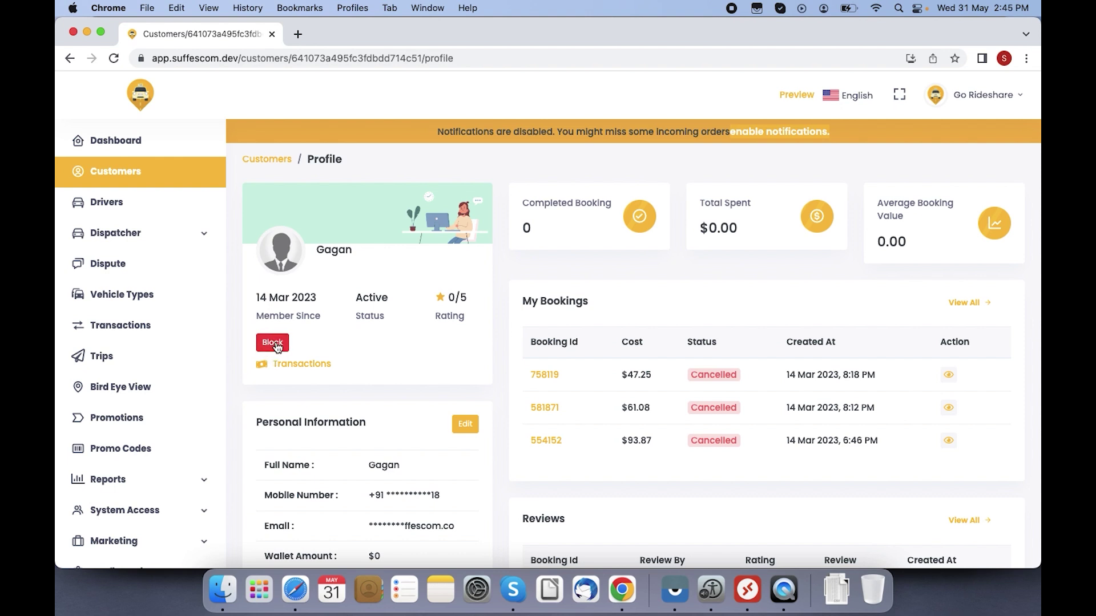
left_click(275, 344)
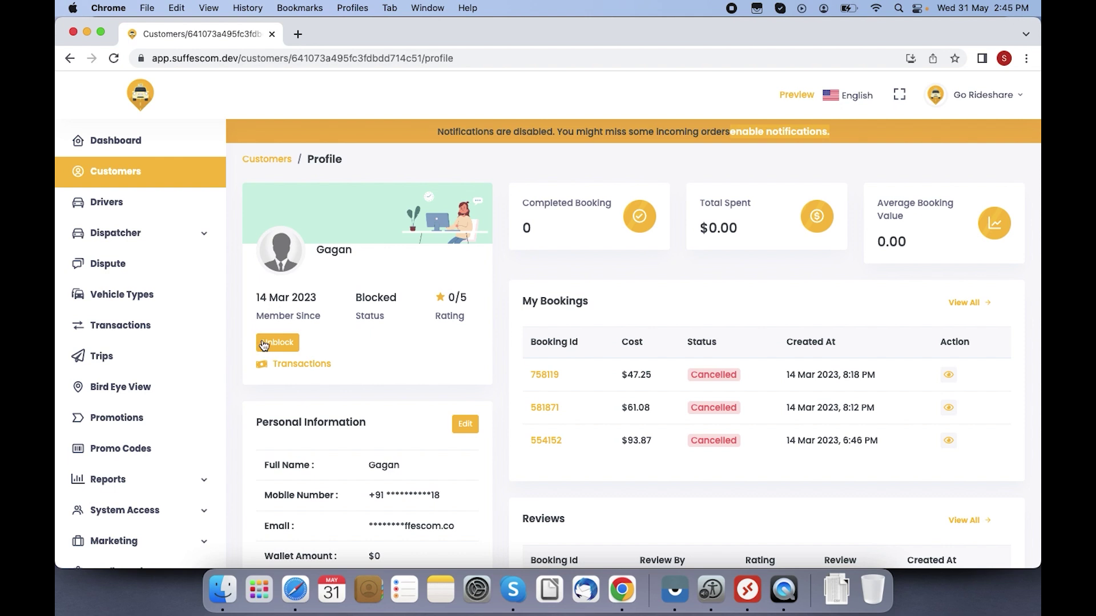
left_click(288, 343)
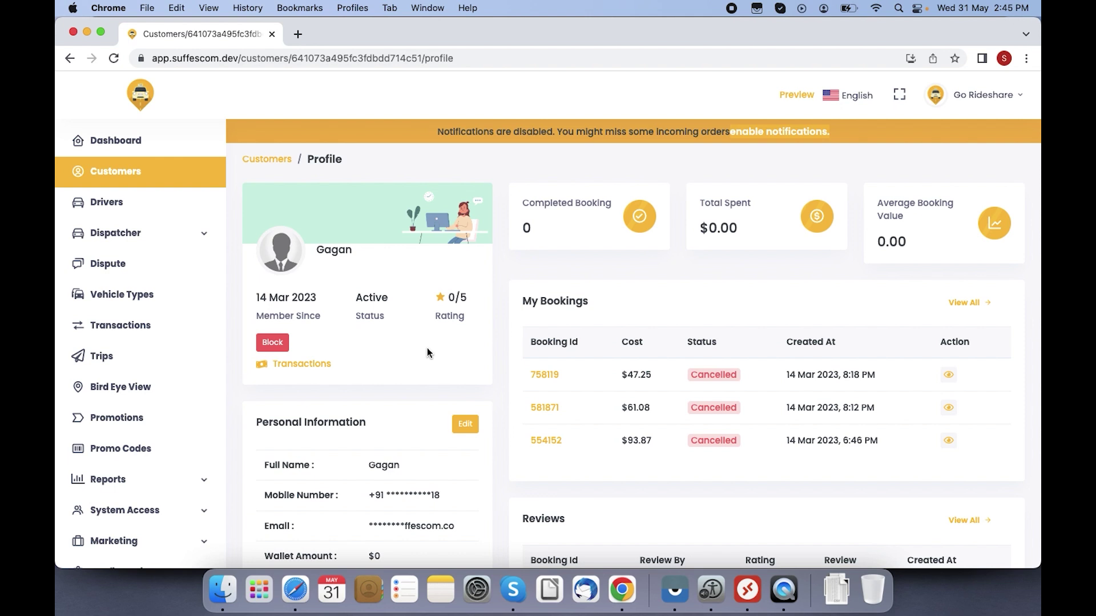
scroll(427, 348, "down", 1)
scroll(427, 348, "down", 1)
scroll(427, 347, "up", 1)
scroll(427, 347, "up", 1)
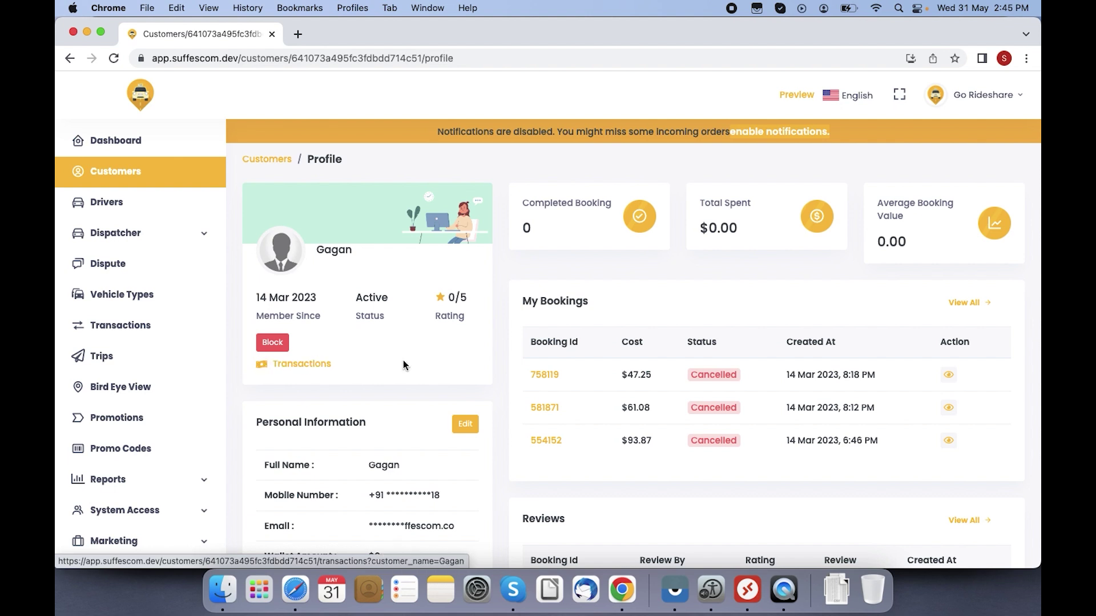
scroll(503, 397, "down", 3)
scroll(502, 394, "down", 2)
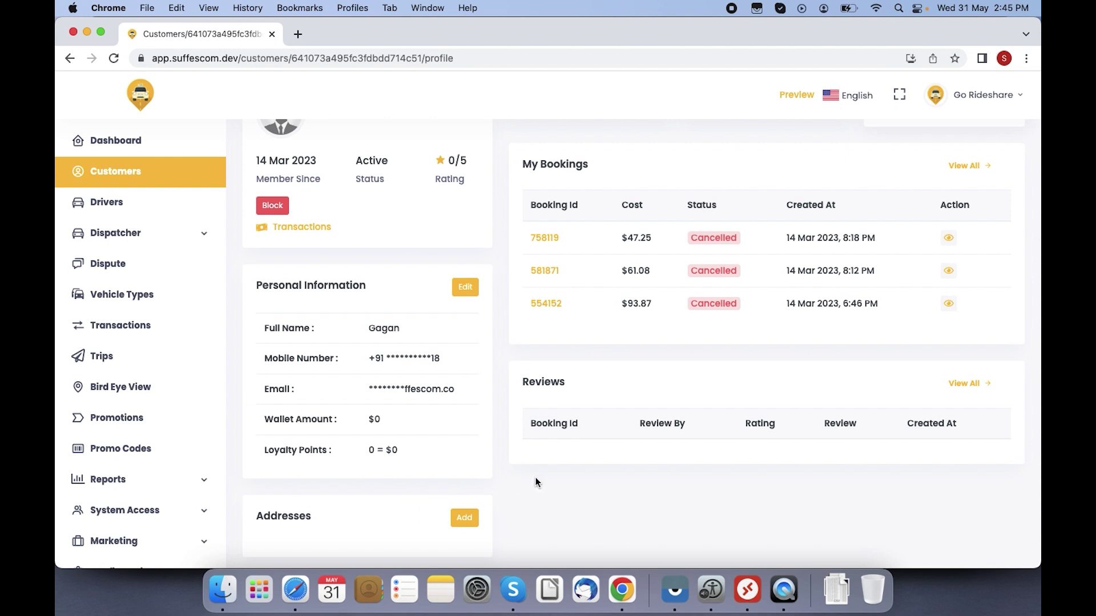
scroll(535, 482, "up", 5)
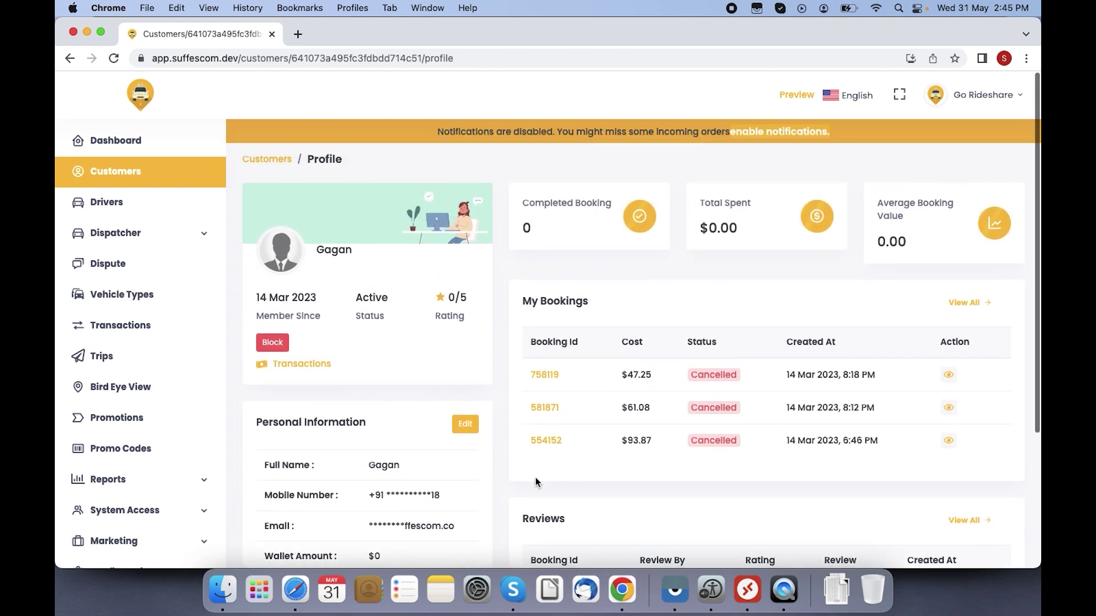
scroll(535, 483, "down", 2)
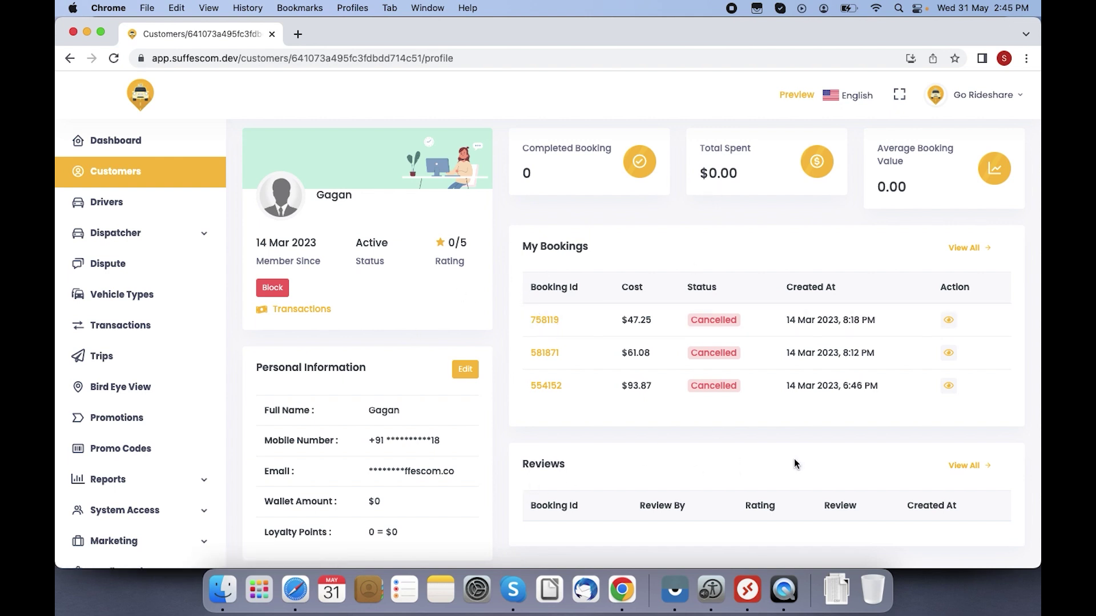
scroll(794, 460, "up", 2)
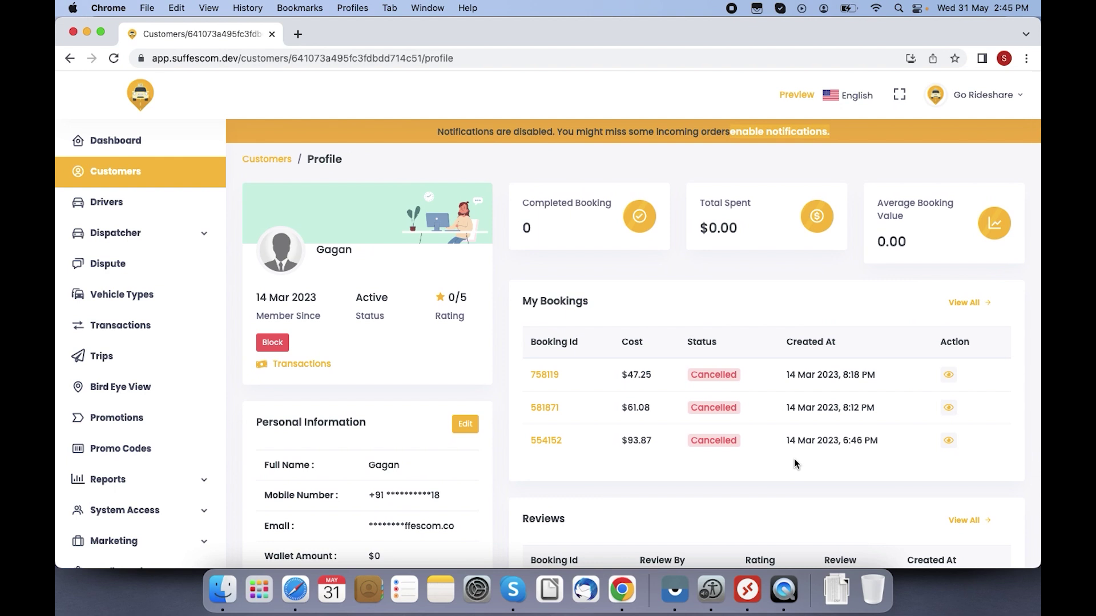
Step: Open the Drivers list and show its status choices: Approved, Rejected, Blocked
left_click(148, 212)
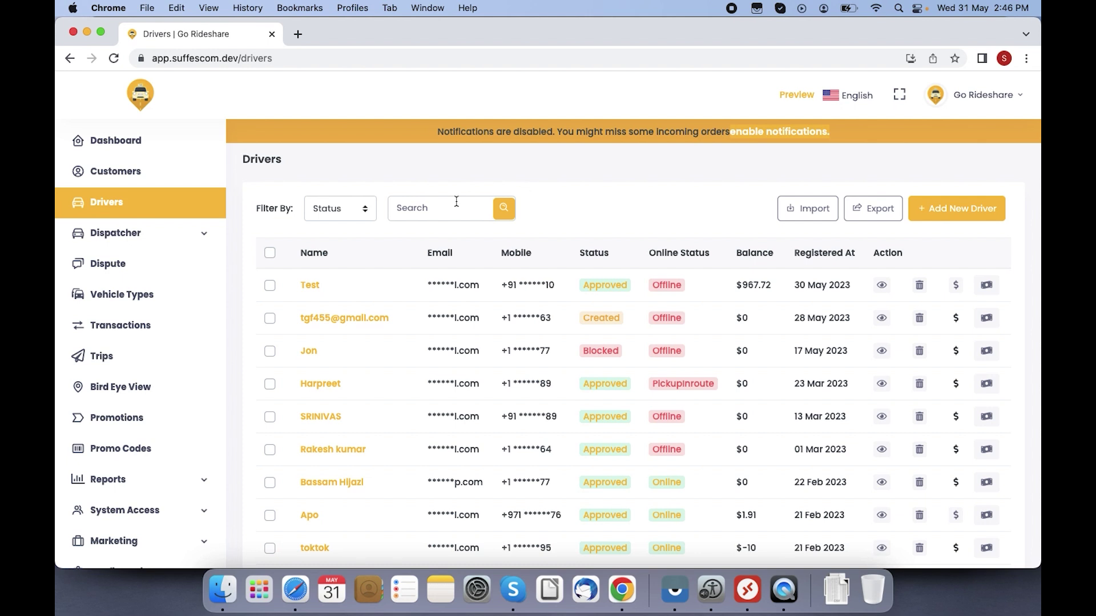
left_click(347, 216)
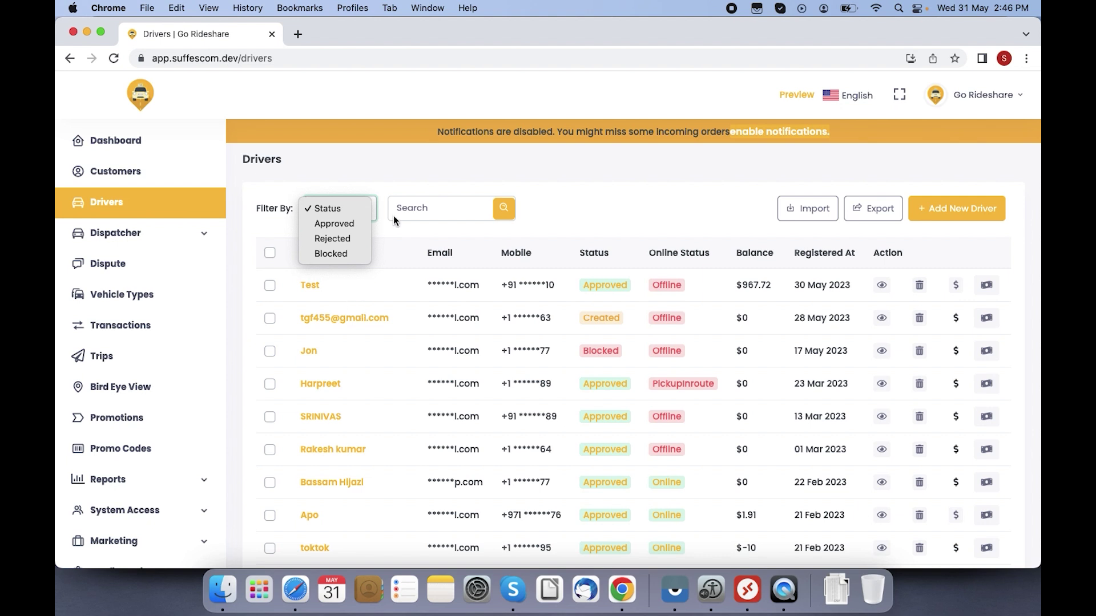
Step: Close the Drivers status filter without selecting any option
left_click(545, 193)
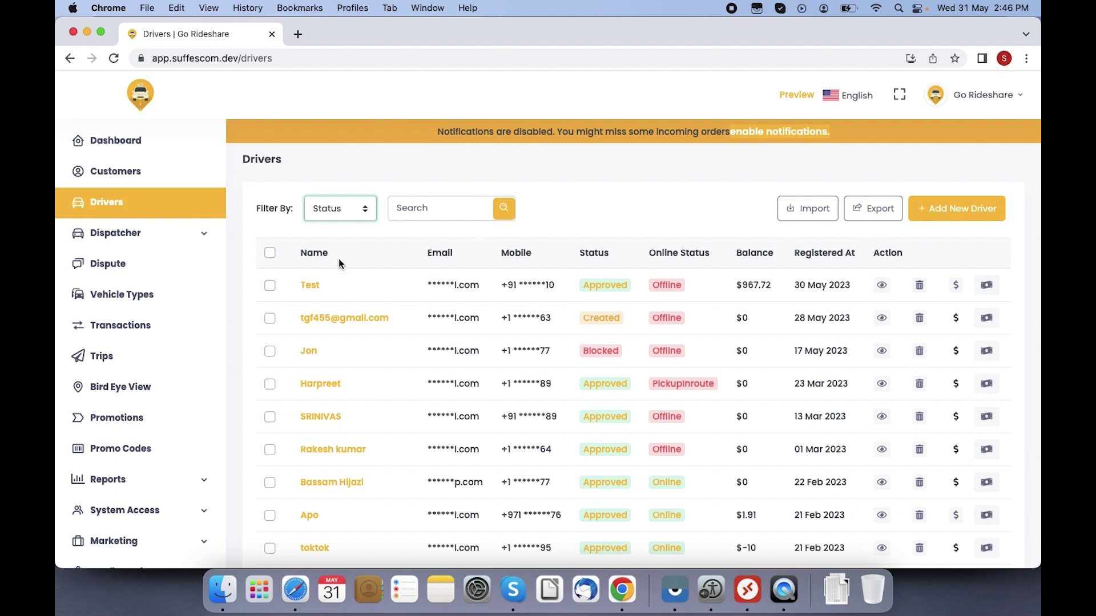
left_click(576, 252)
Step: Sort the Drivers table by Registered At, toggling between oldest-first and newest-first order
left_click(796, 254)
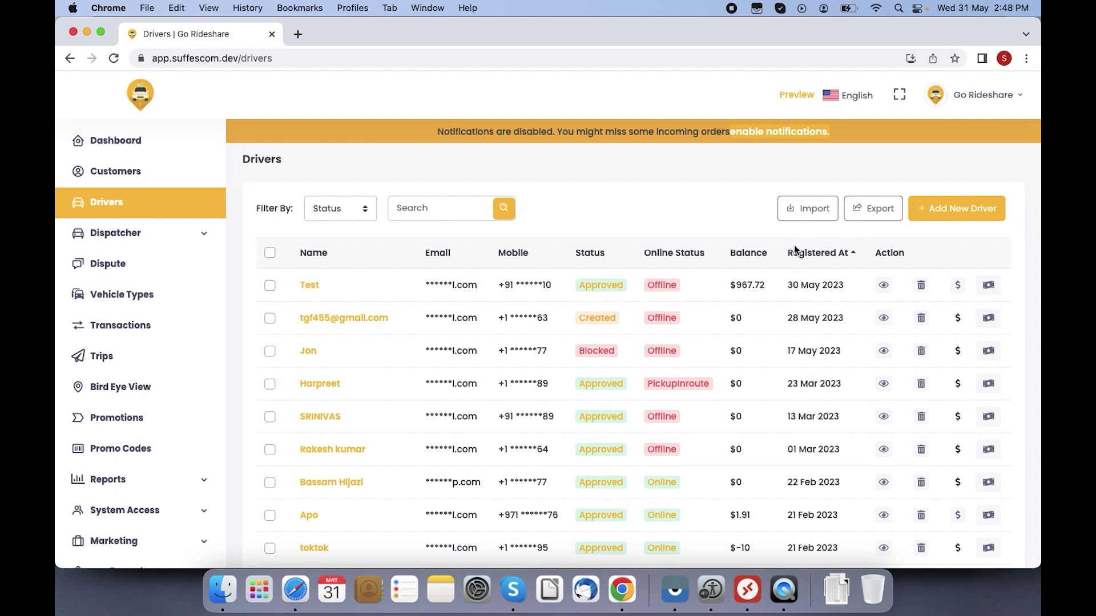
left_click(854, 255)
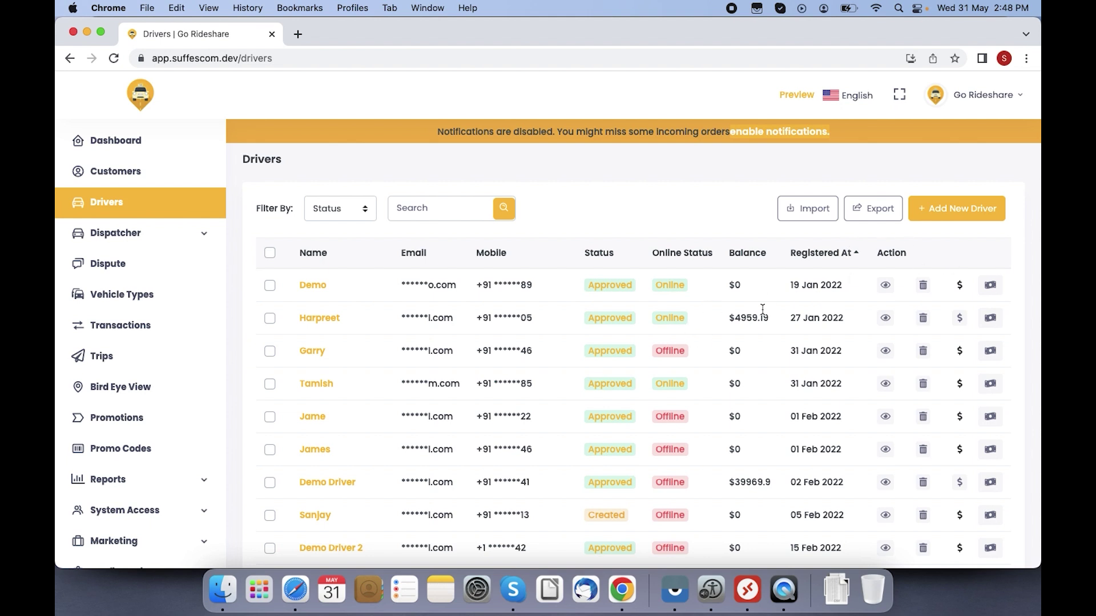
left_click(856, 255)
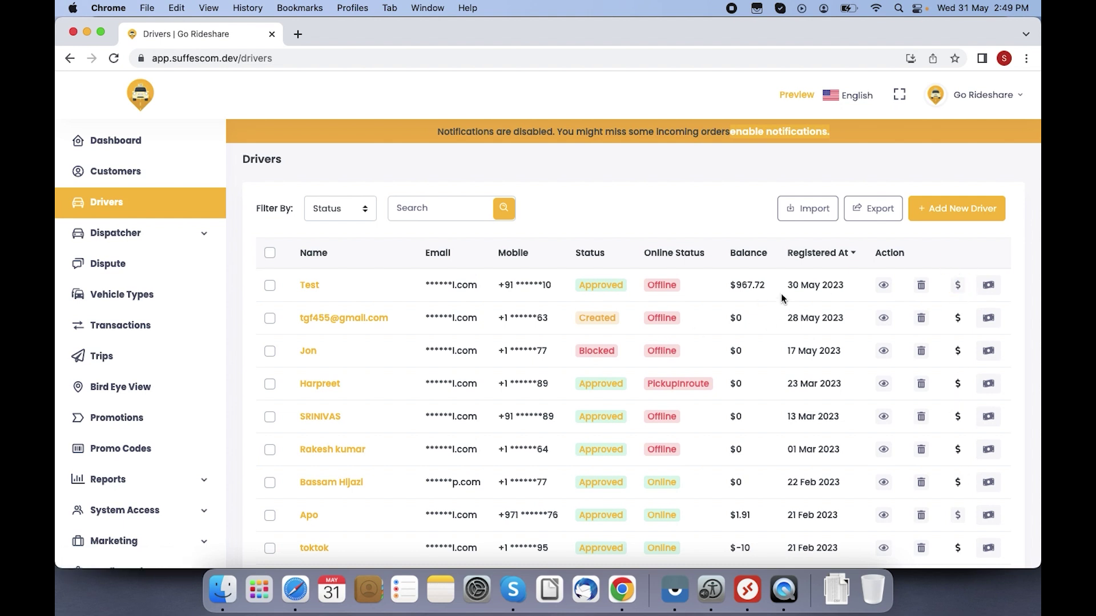
Step: Pay driver Test the full prefilled $967.72 balance
left_click(958, 287)
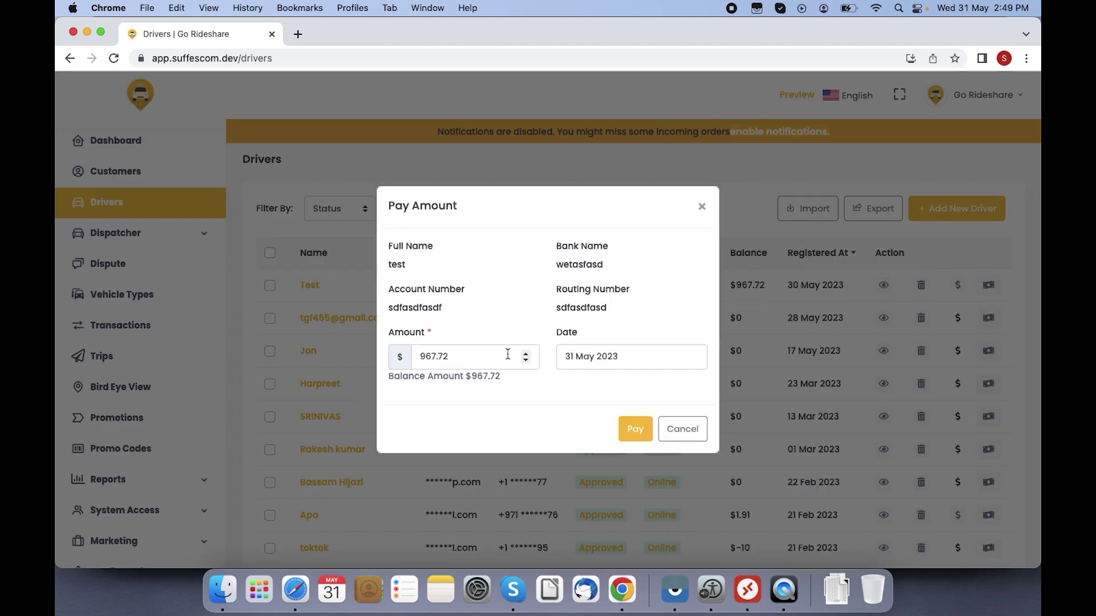
left_click(637, 429)
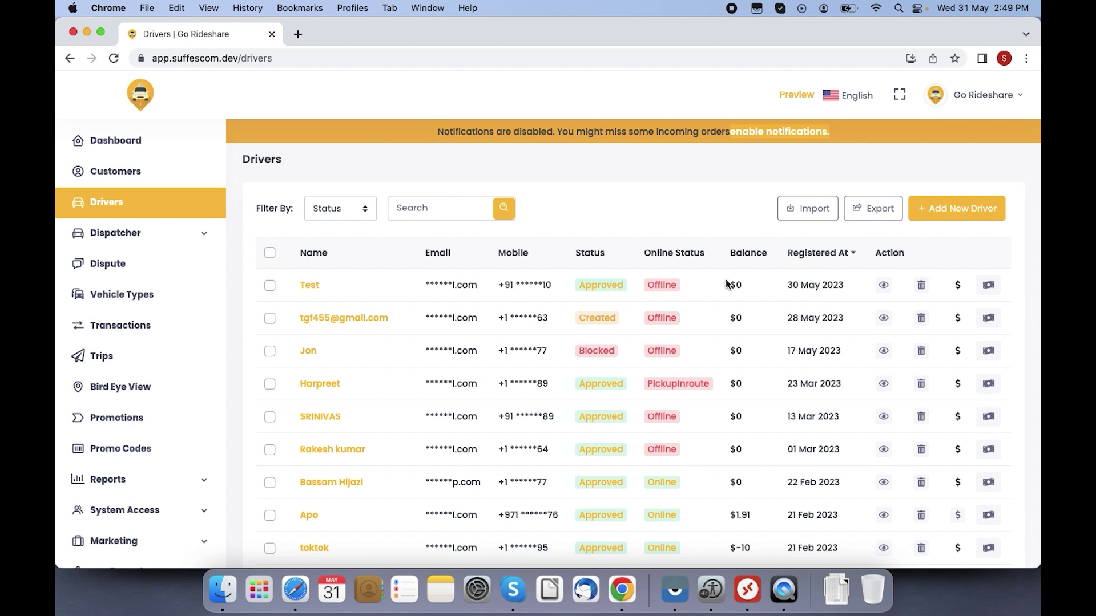
left_click(989, 290)
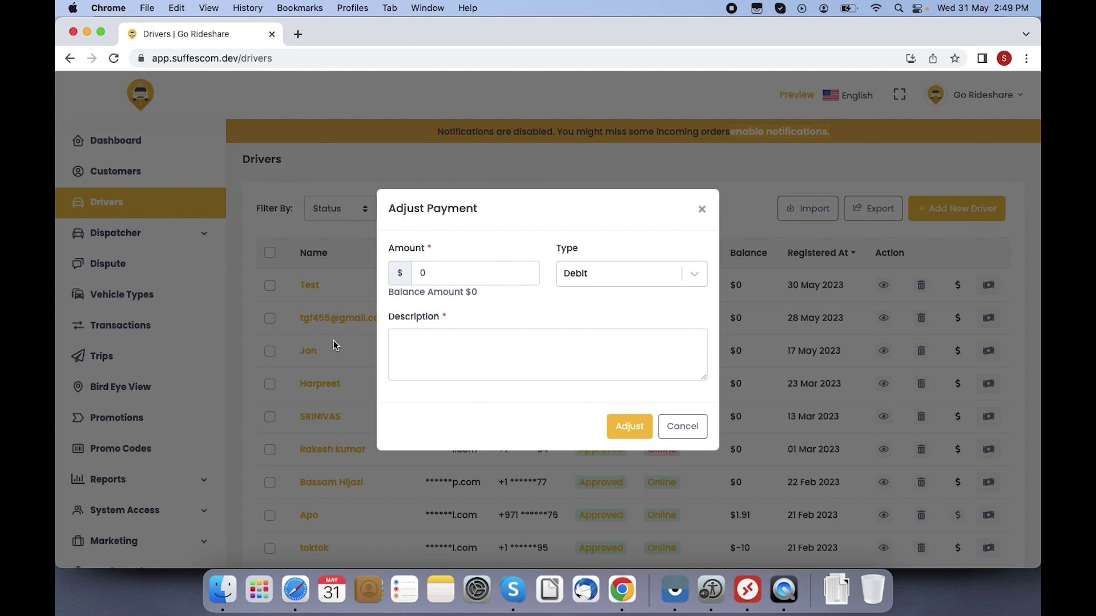
left_click(453, 344)
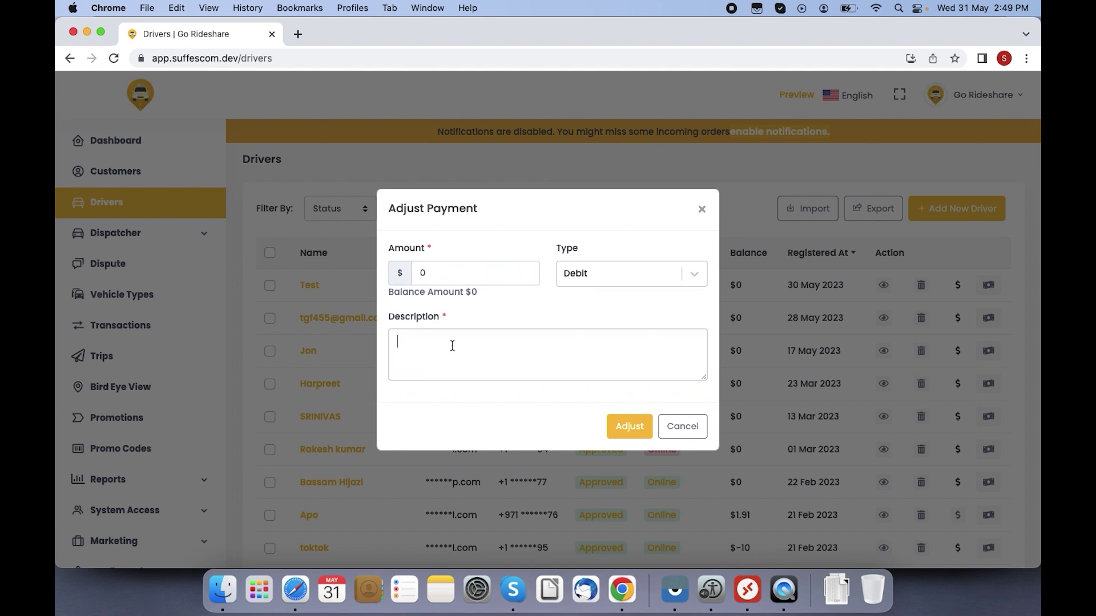
left_click(703, 212)
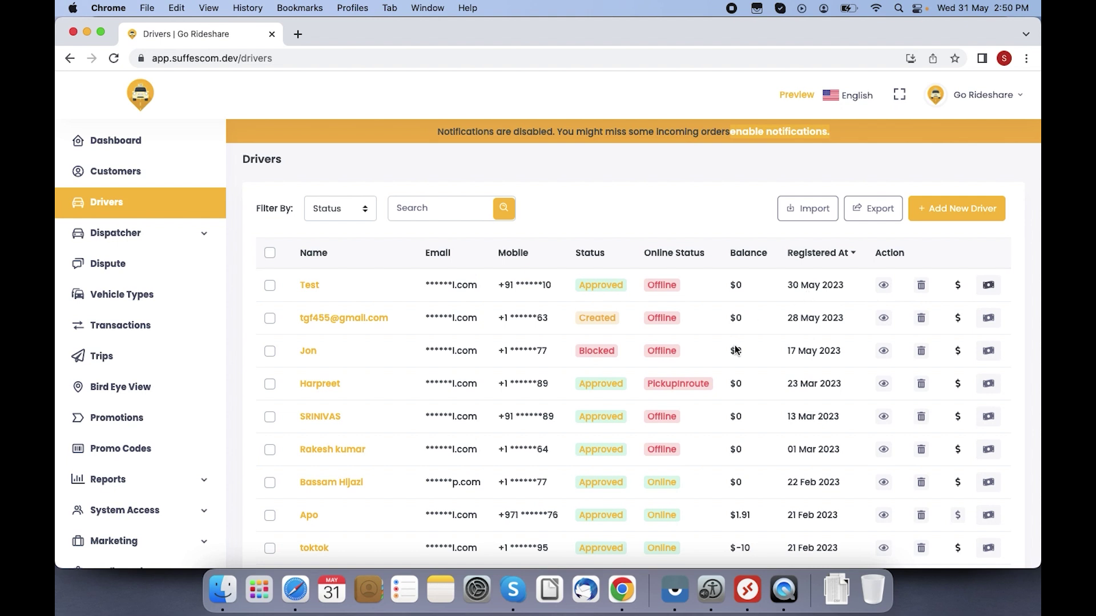
scroll(727, 351, "down", 3)
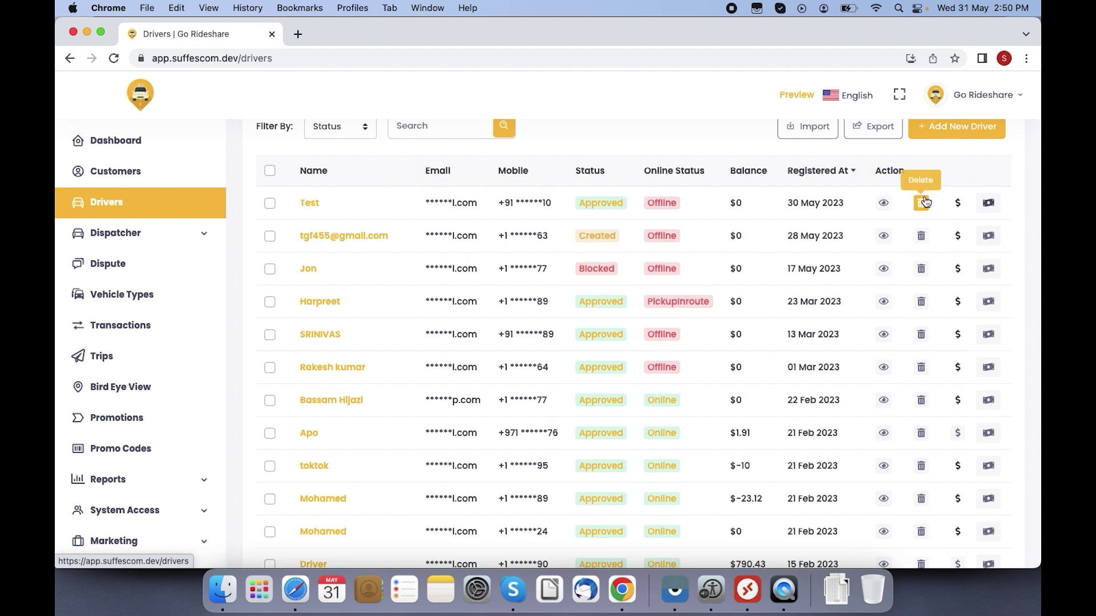
left_click(882, 205)
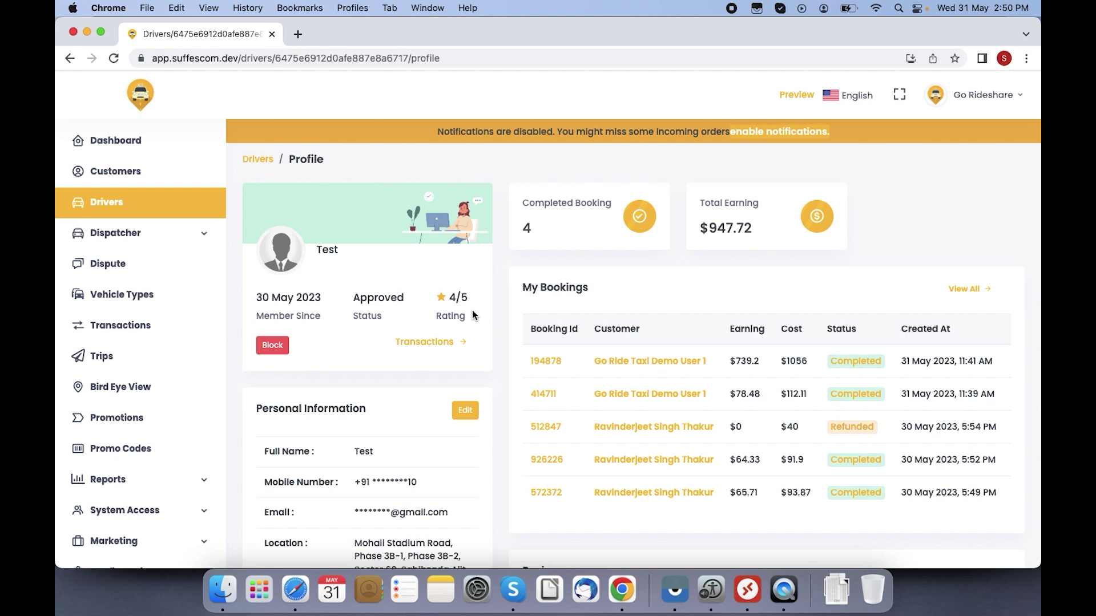
scroll(472, 310, "down", 3)
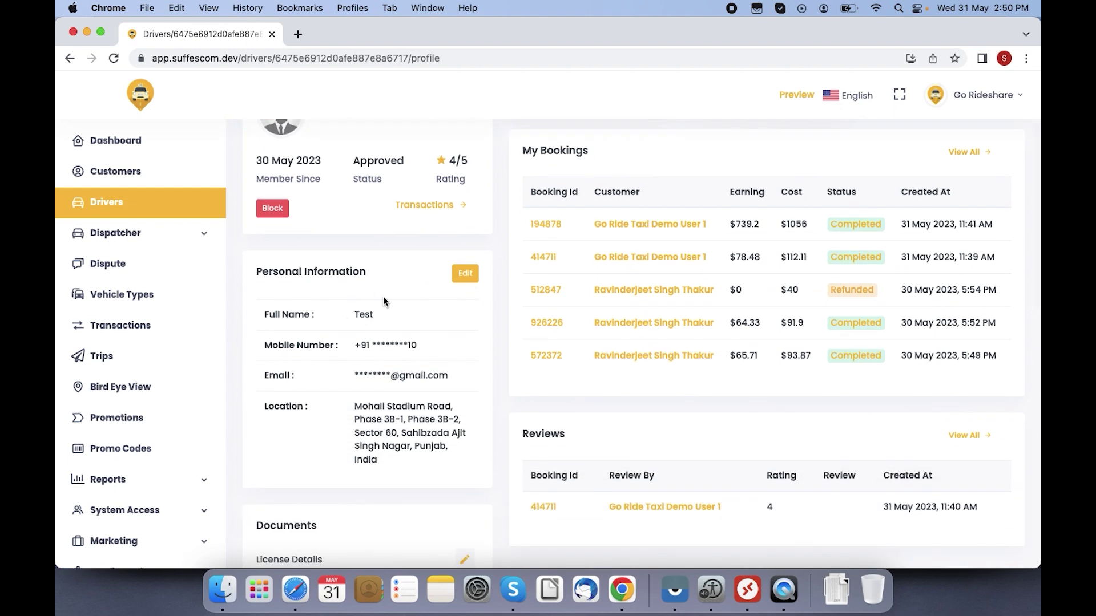
scroll(281, 371, "down", 5)
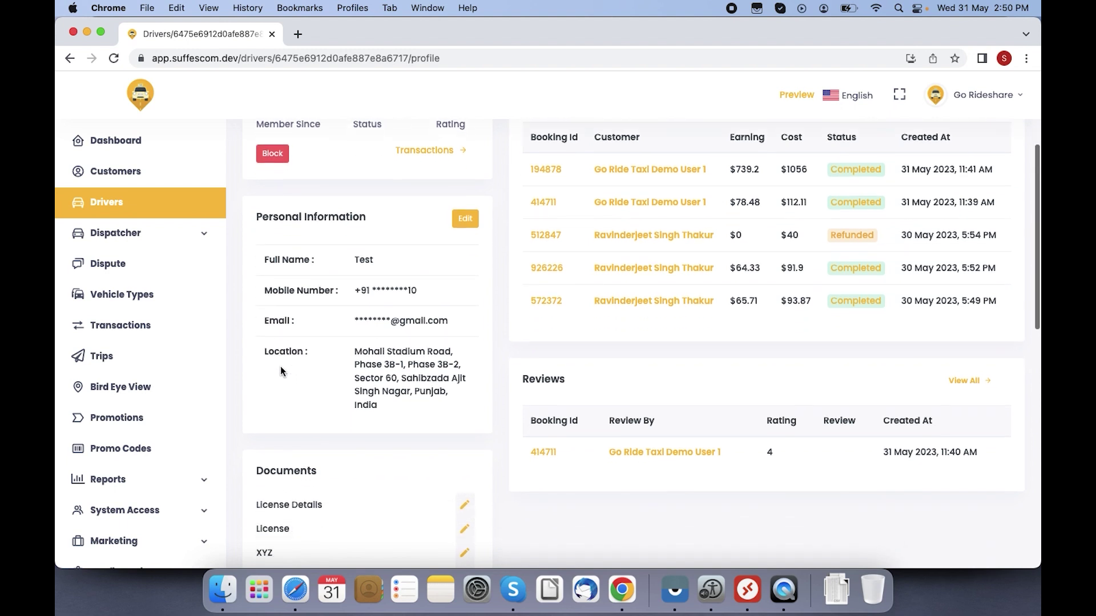
scroll(281, 367, "down", 3)
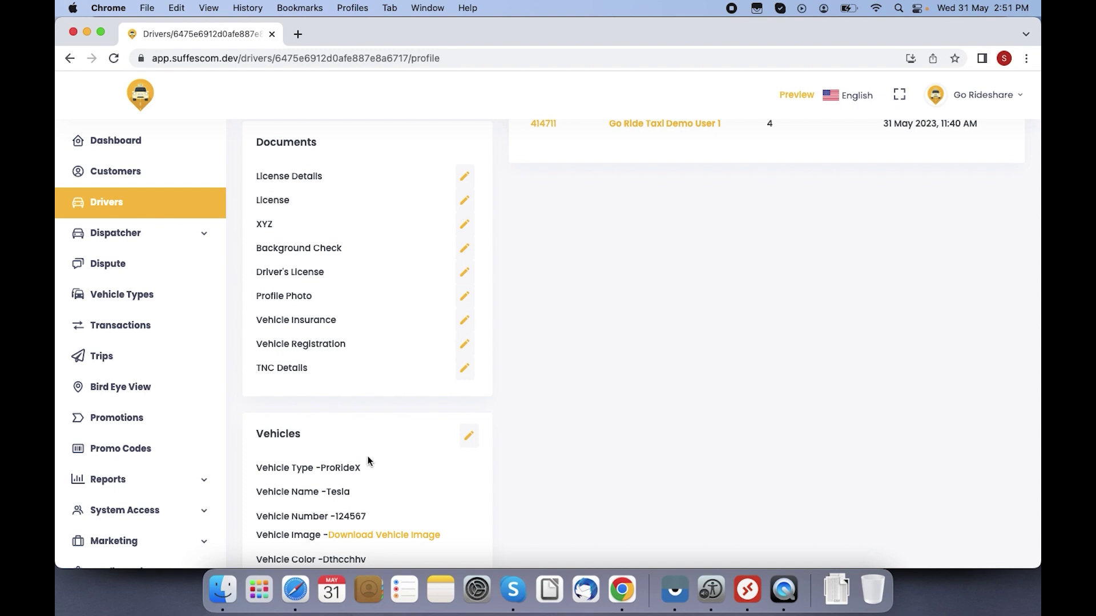
scroll(550, 421, "down", 5)
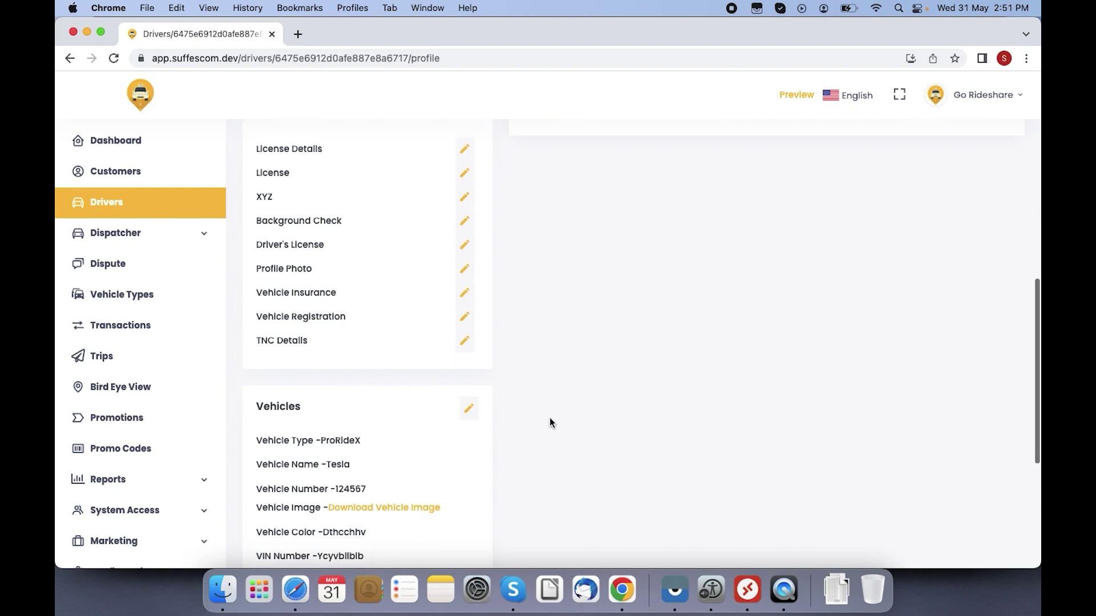
scroll(550, 420, "down", 2)
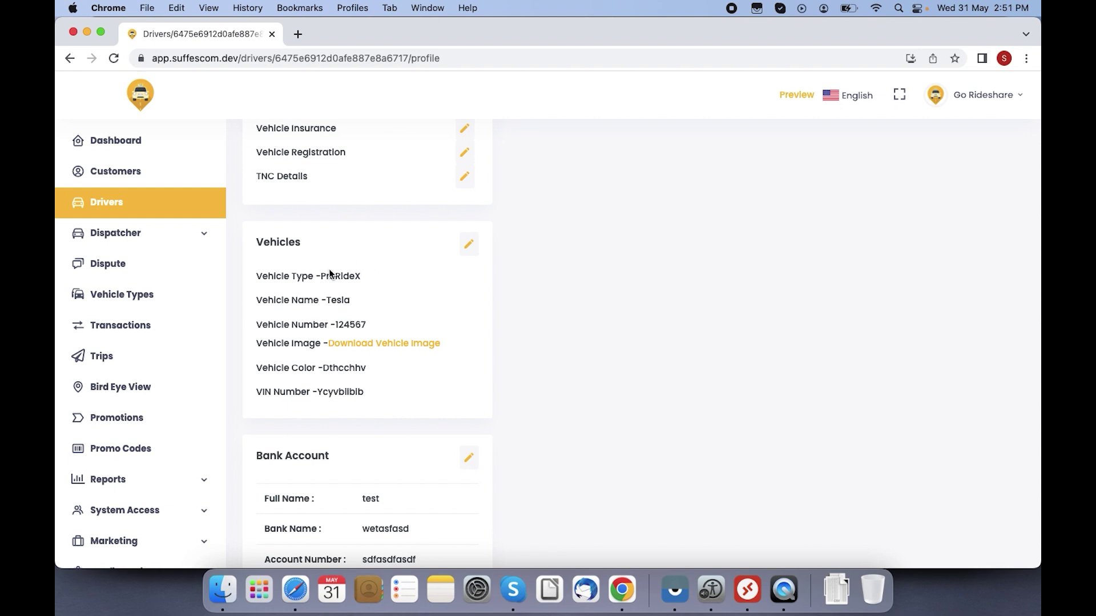
scroll(349, 296, "down", 4)
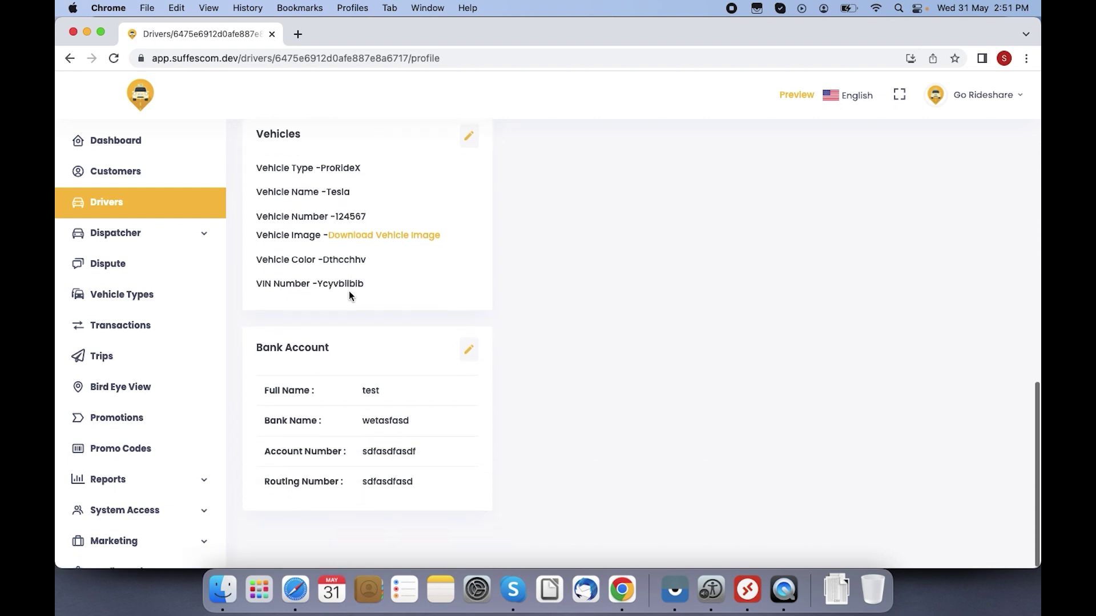
scroll(349, 295, "up", 10)
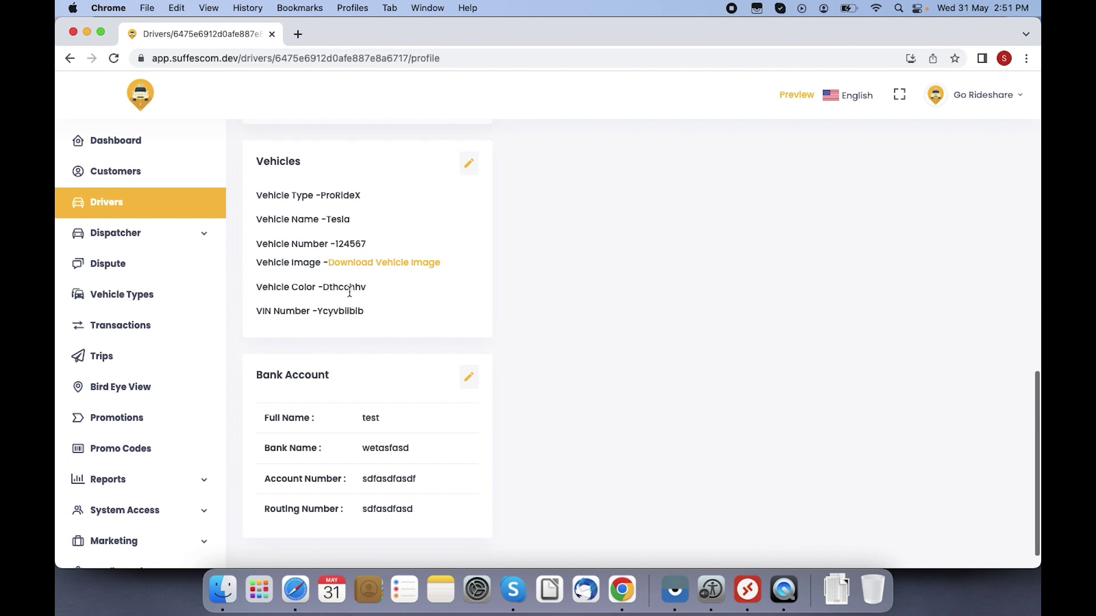
scroll(348, 292, "up", 12)
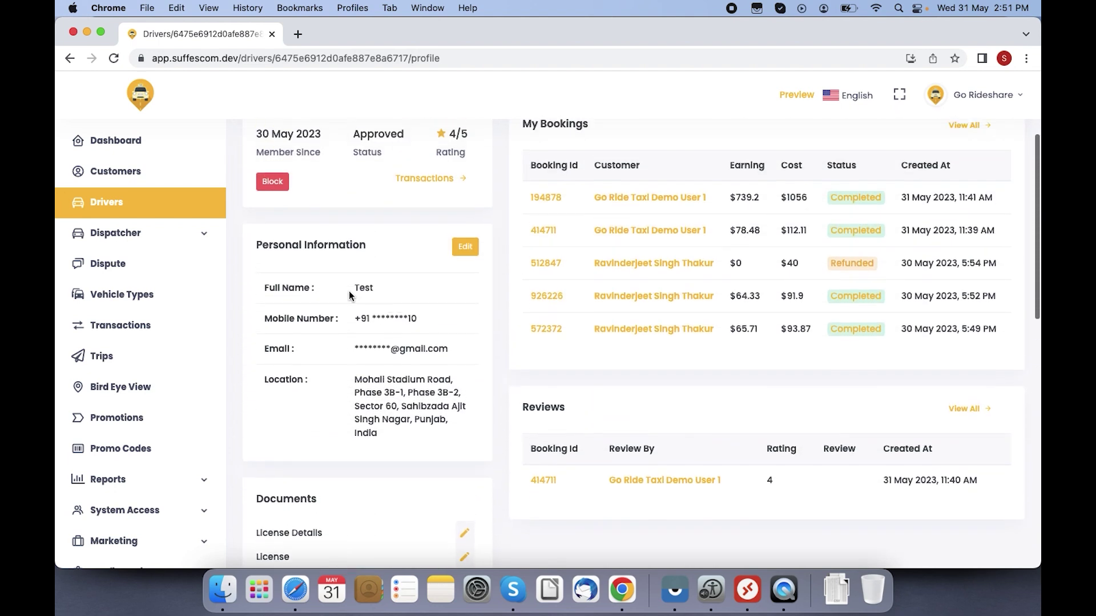
scroll(348, 295, "up", 2)
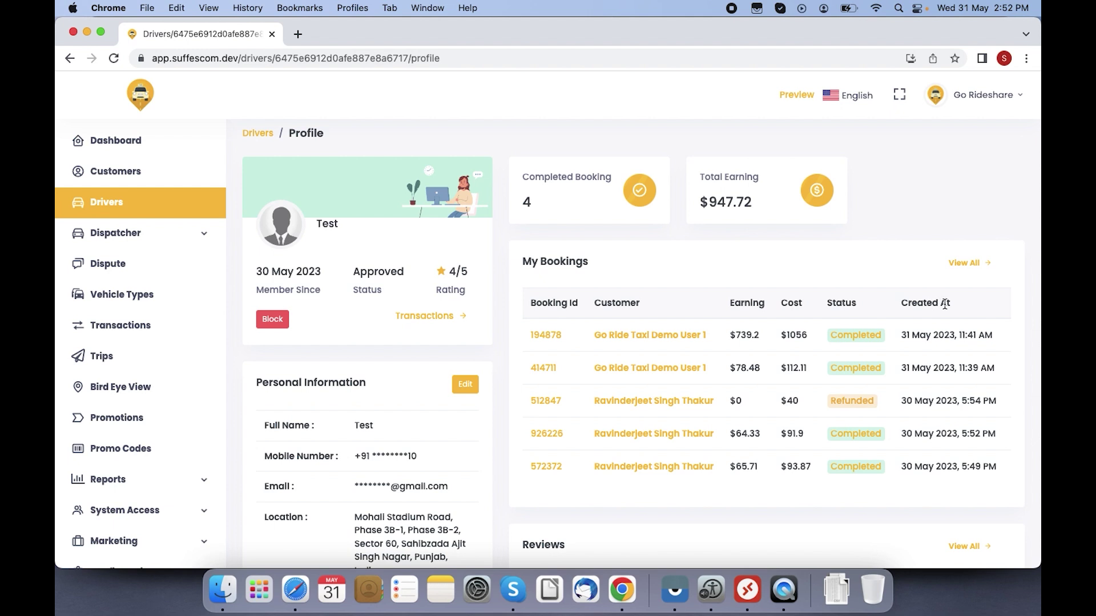
scroll(859, 276, "down", 5)
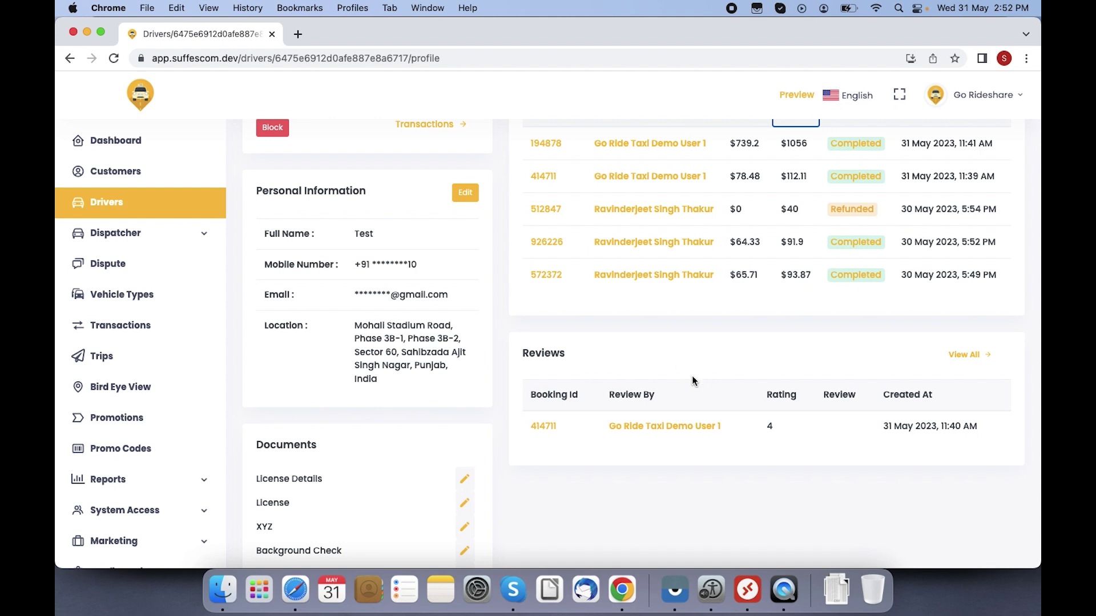
scroll(659, 451, "down", 1)
scroll(660, 451, "up", 5)
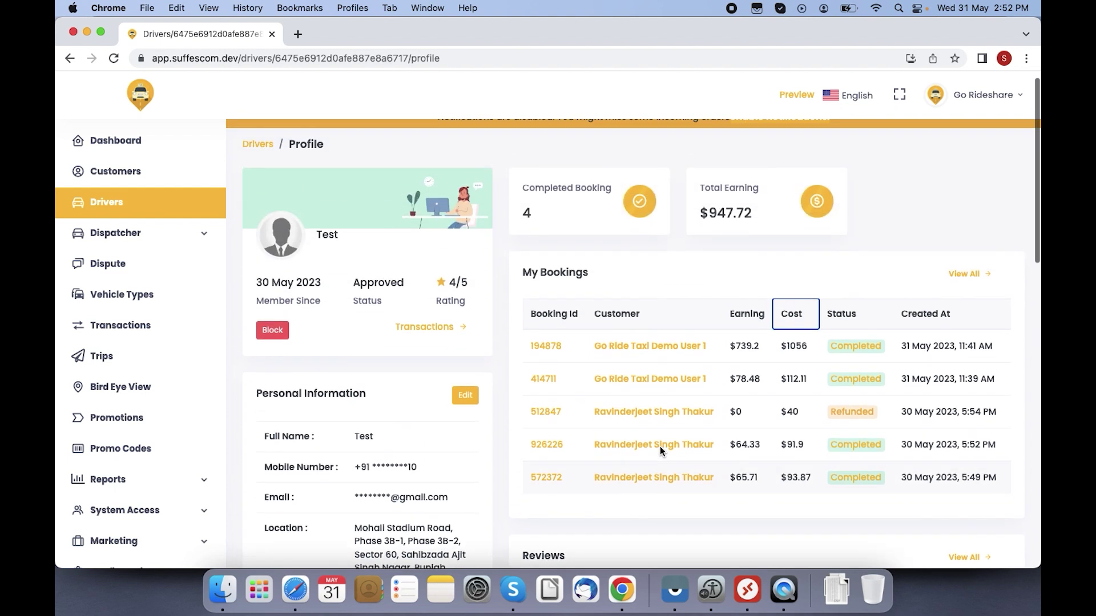
Step: Open the Dispatch listing and try assigning Demo Driver 5 to request 428582, then cancel
left_click(117, 233)
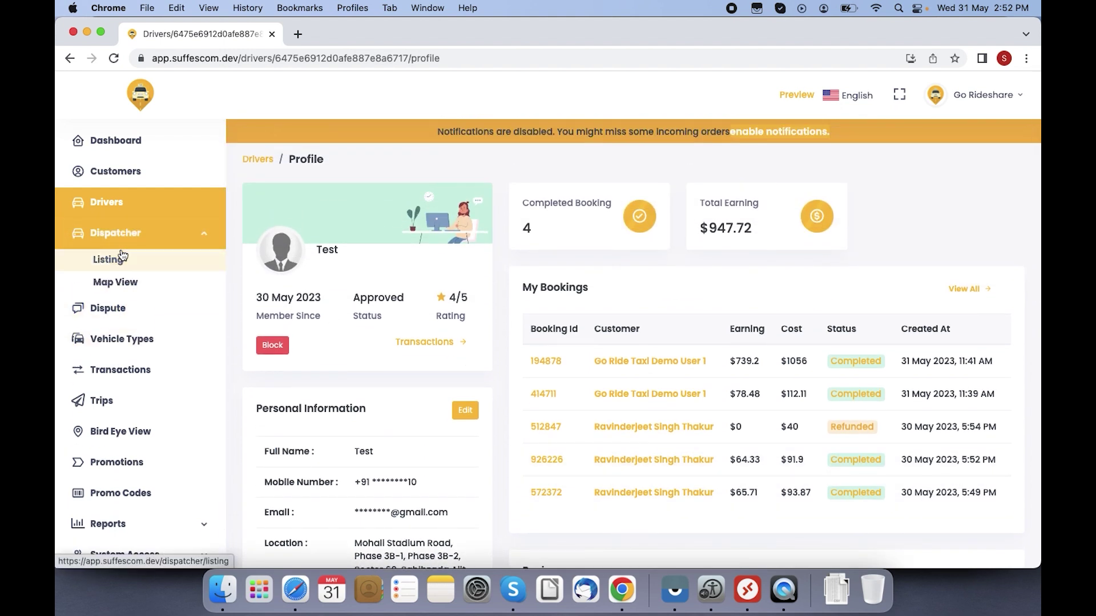
left_click(122, 258)
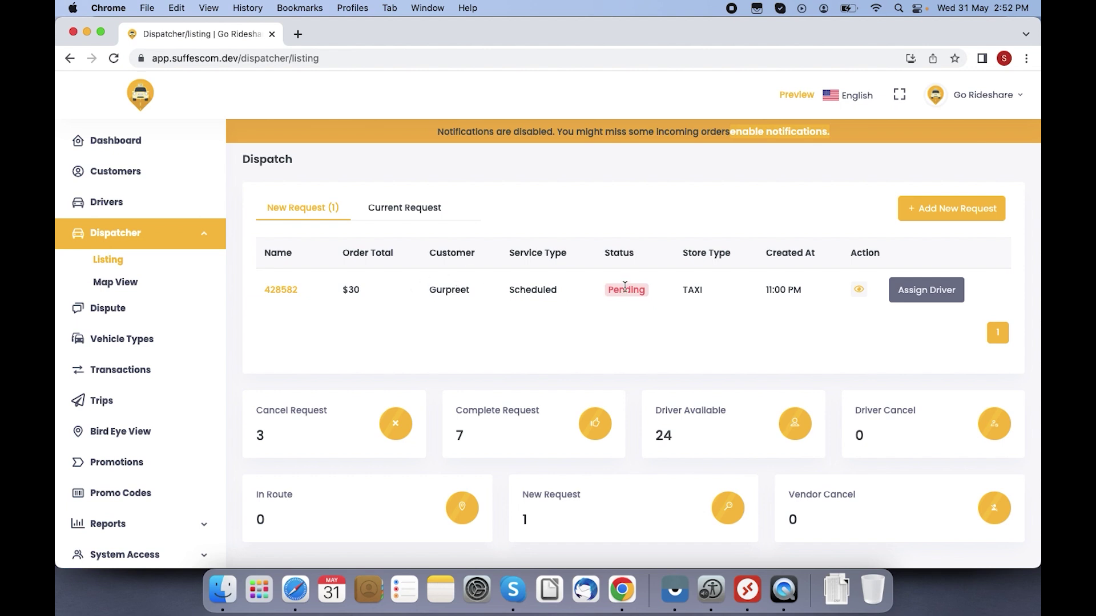
left_click(929, 290)
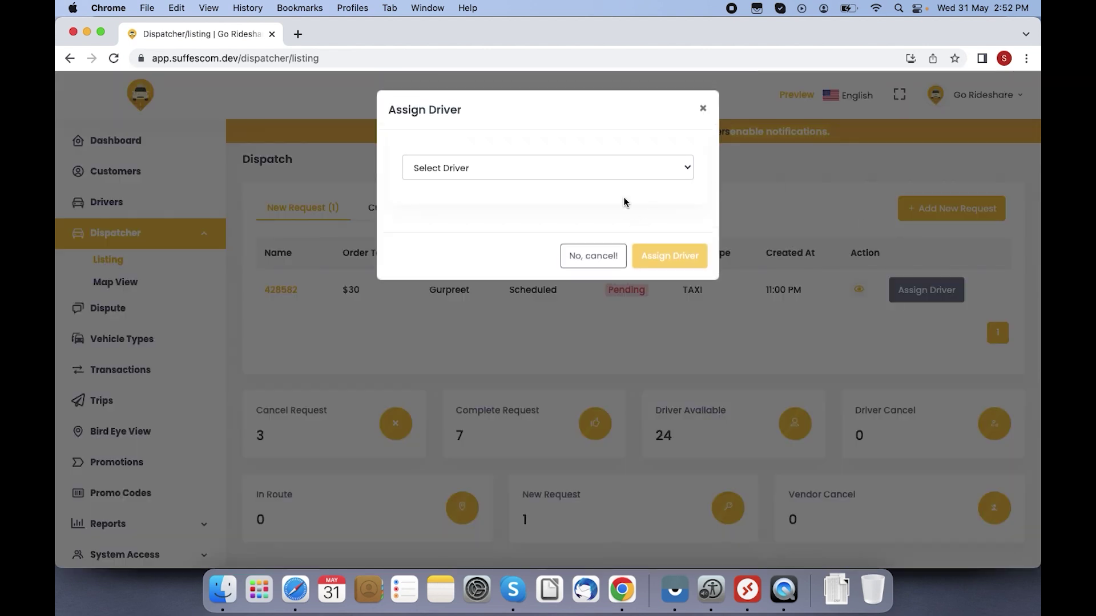
left_click(612, 169)
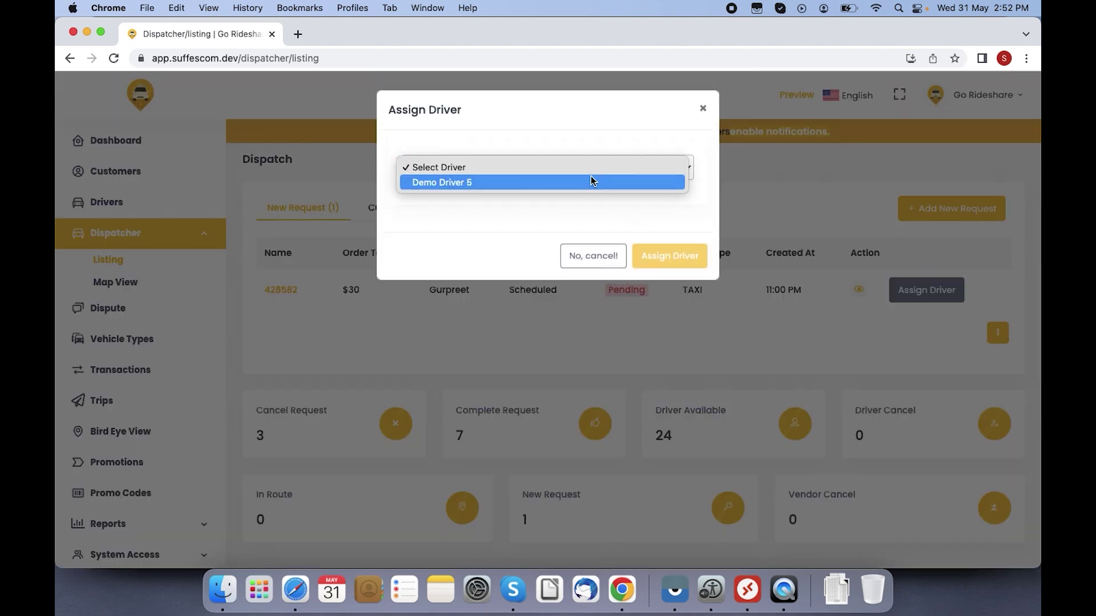
left_click(521, 182)
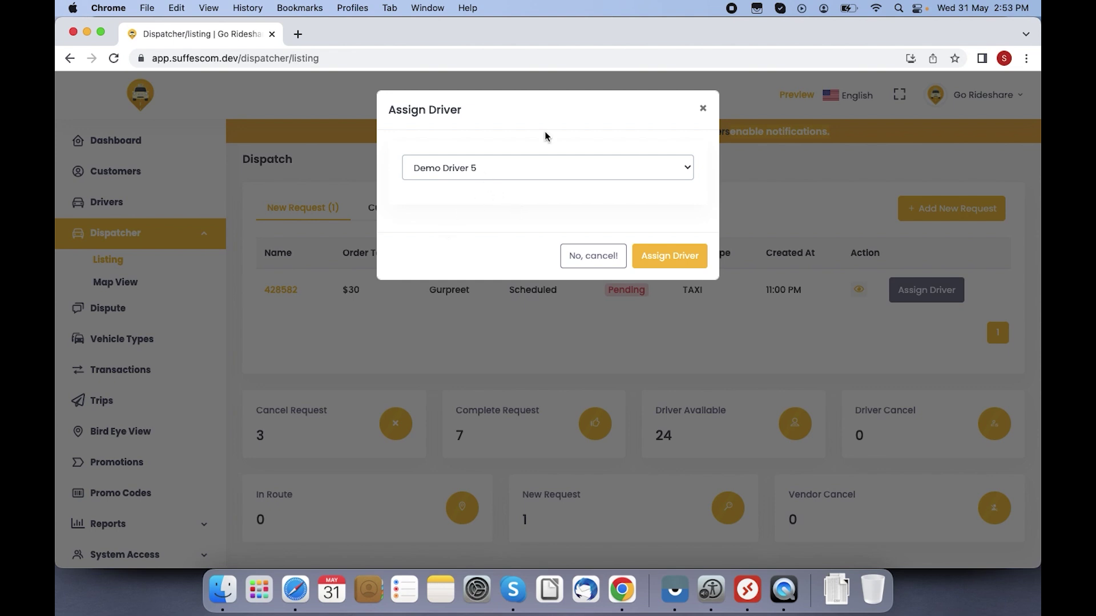
left_click(593, 258)
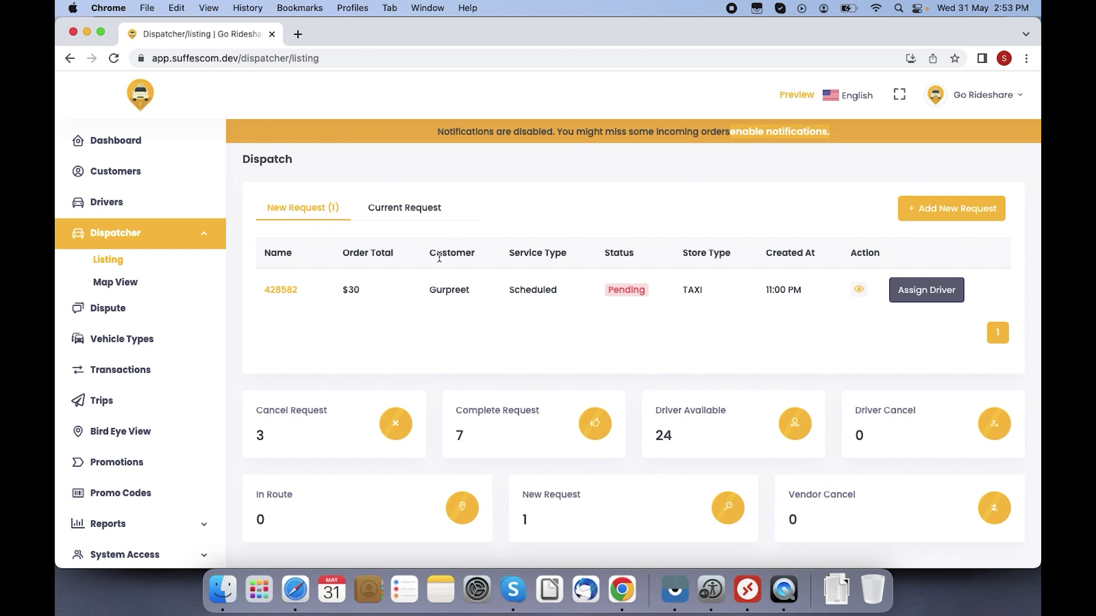
Step: Check the payment types on a new dispatch request, then return and switch to Map View
left_click(936, 208)
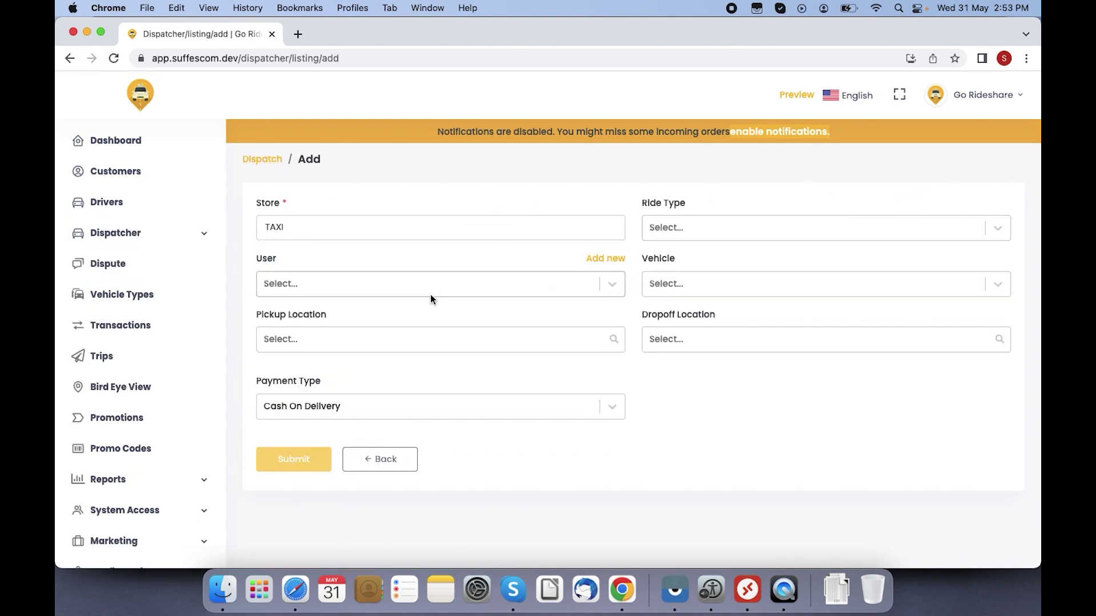
left_click(428, 413)
left_click(678, 358)
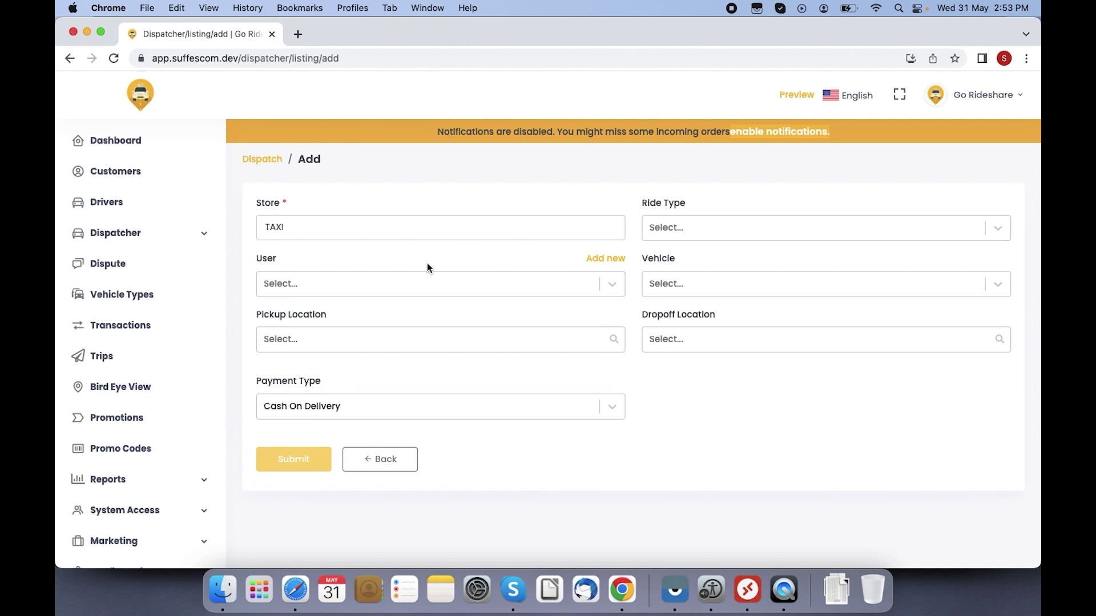
left_click(270, 160)
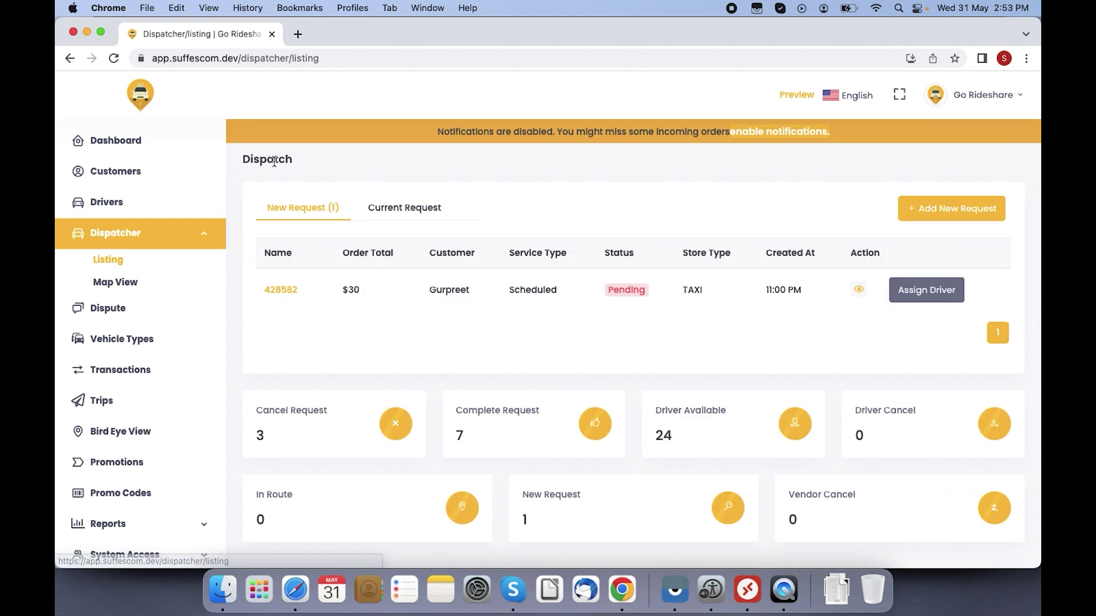
left_click(147, 284)
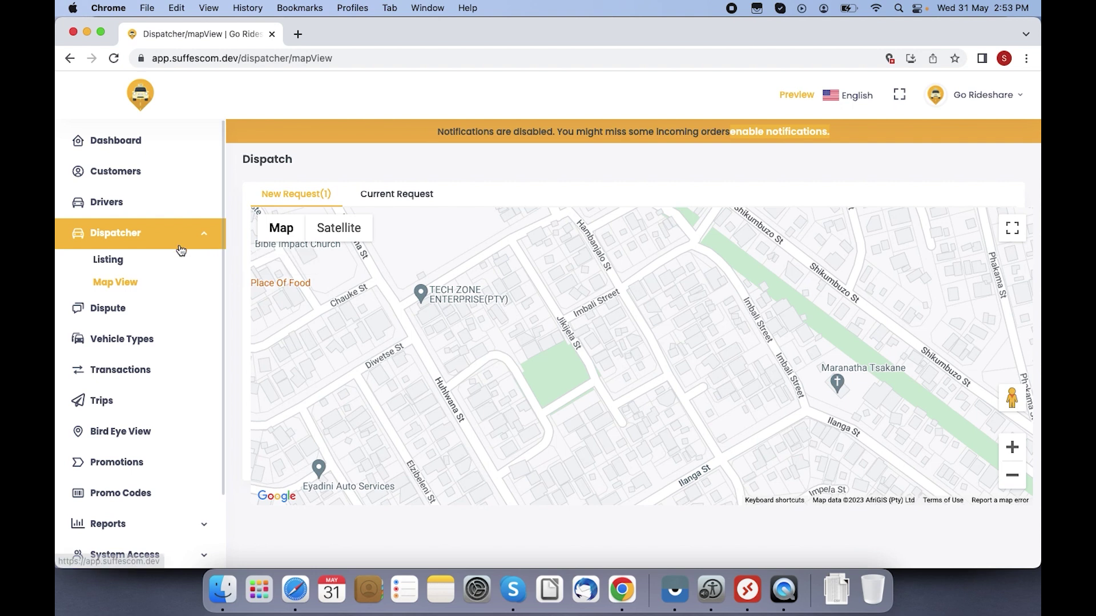
Step: Show the Dispute list sorted by Booking Id and open dispute 514266's details
left_click(128, 310)
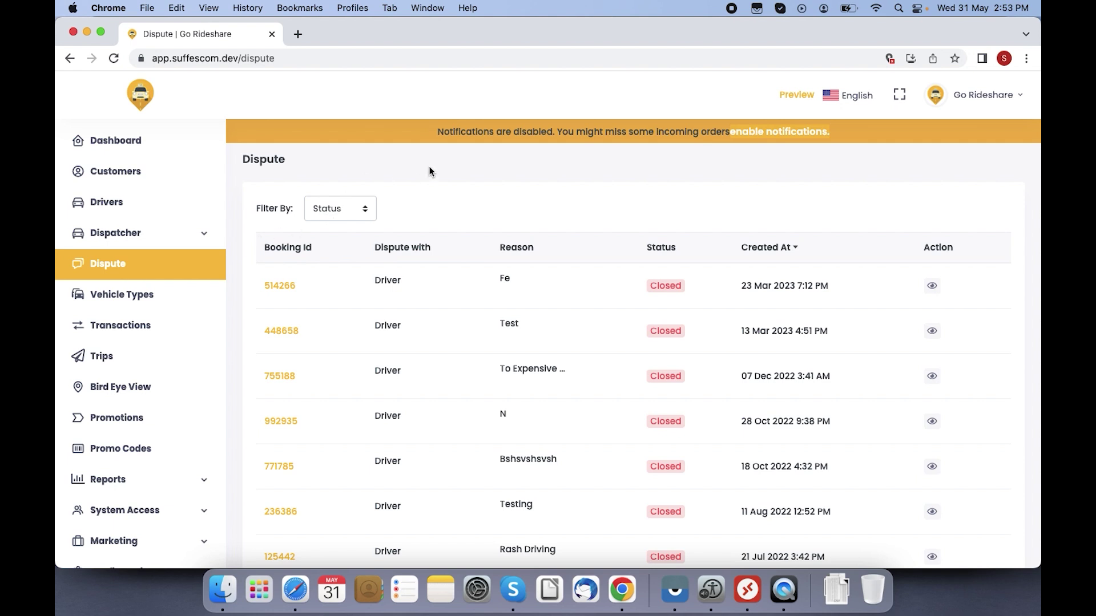
left_click(264, 252)
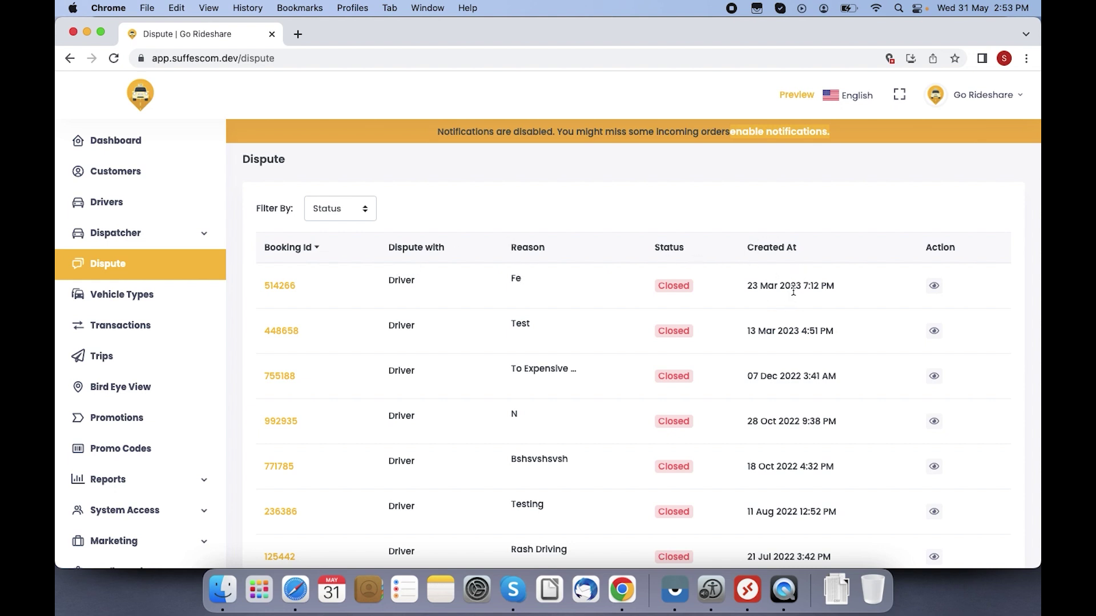
left_click(934, 285)
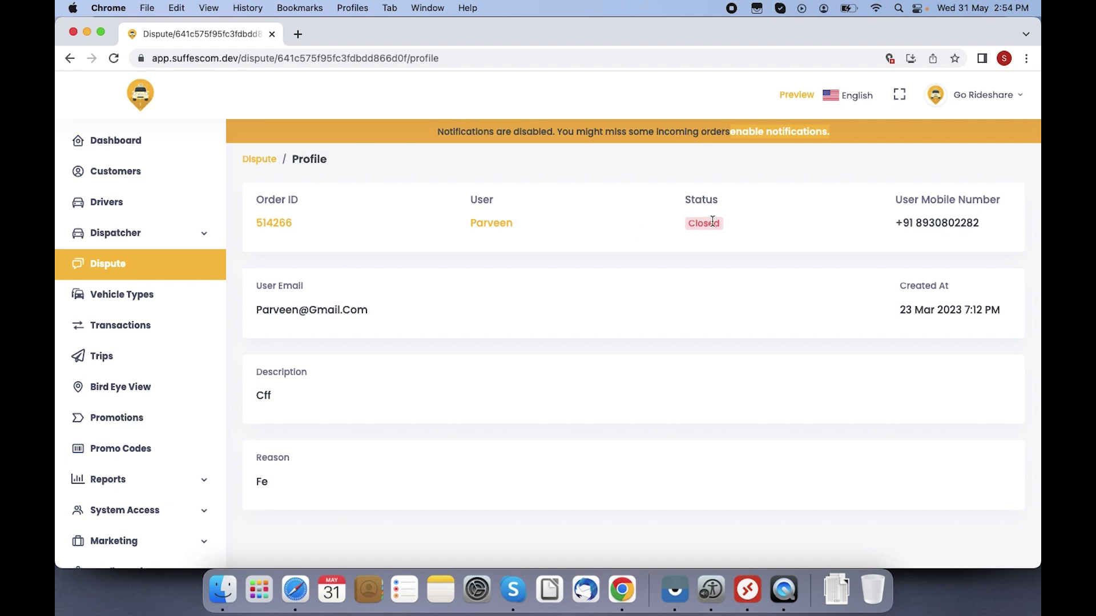
Step: Return from dispute 514266's details to the Dispute list
left_click(257, 163)
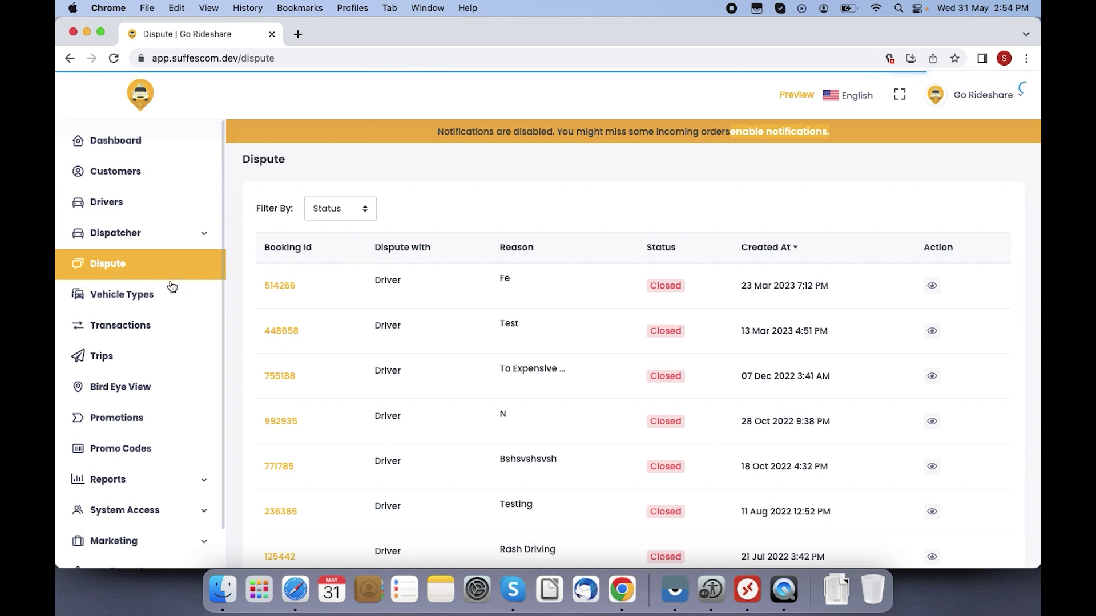
Step: Go to Vehicle Types and start a new vehicle type, ready to fill in the Name
left_click(145, 296)
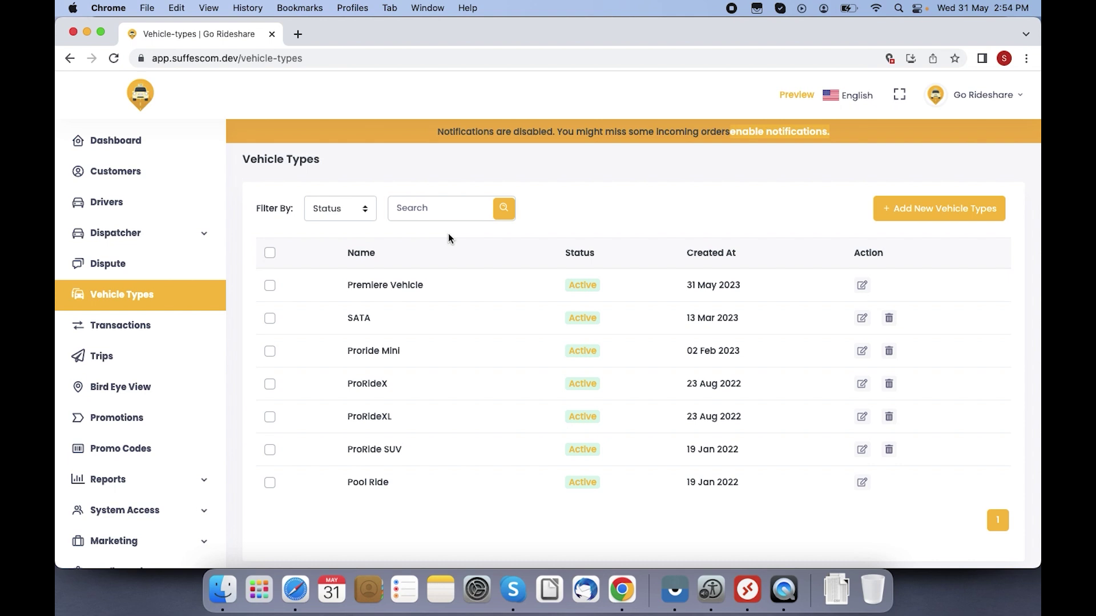
left_click(906, 214)
left_click(520, 232)
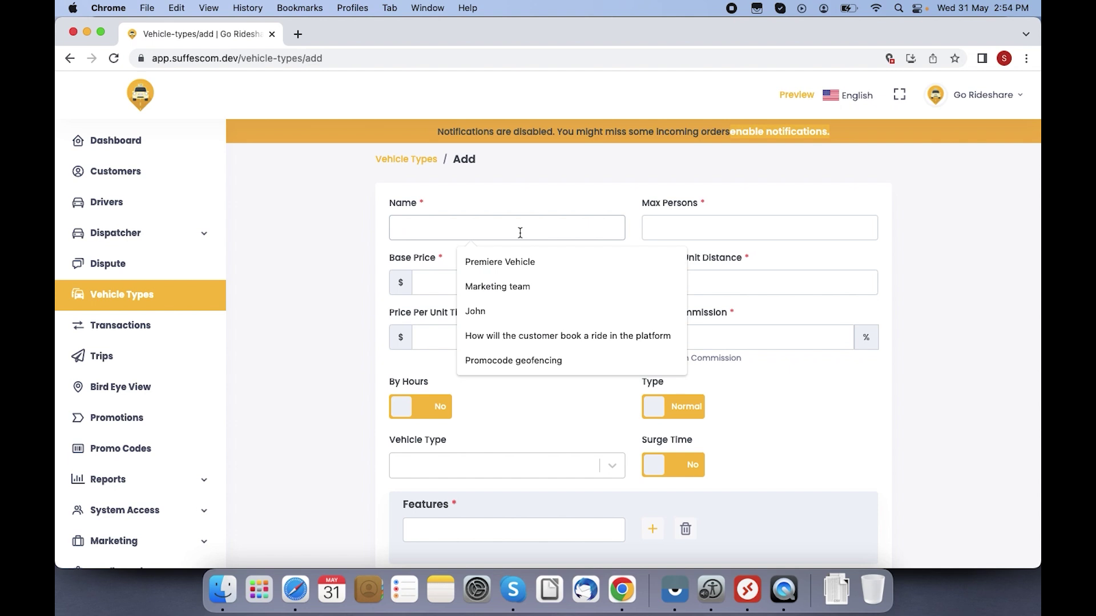
Step: Enter name VehicleMini, max persons 4 and base price 200
type("V")
type("er")
key("BackSpace")
key("BackSpace")
type("ehicle")
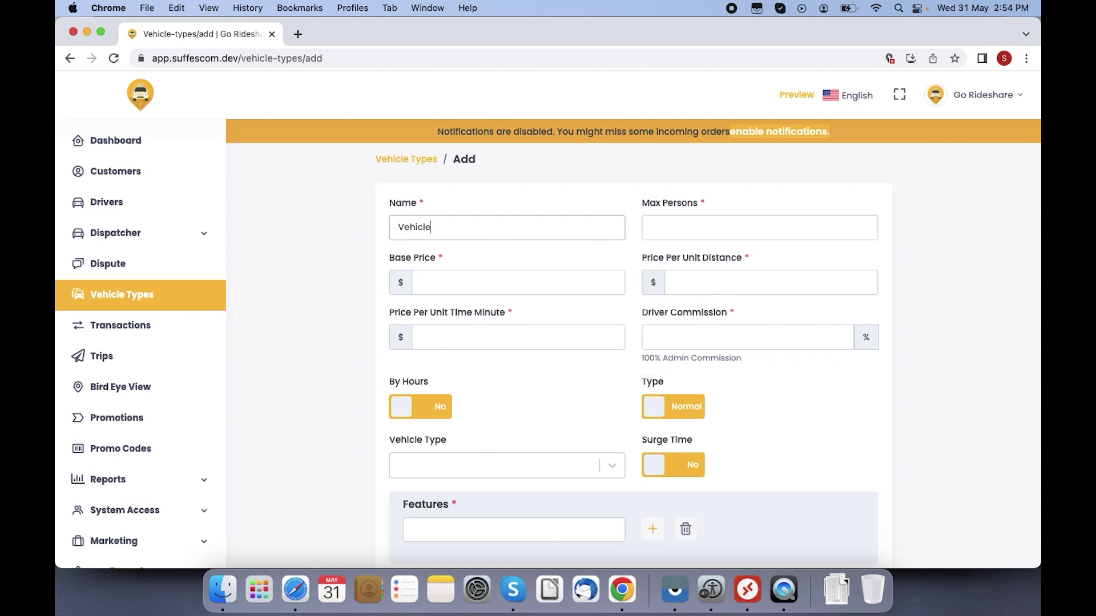
type("Mini")
left_click(679, 232)
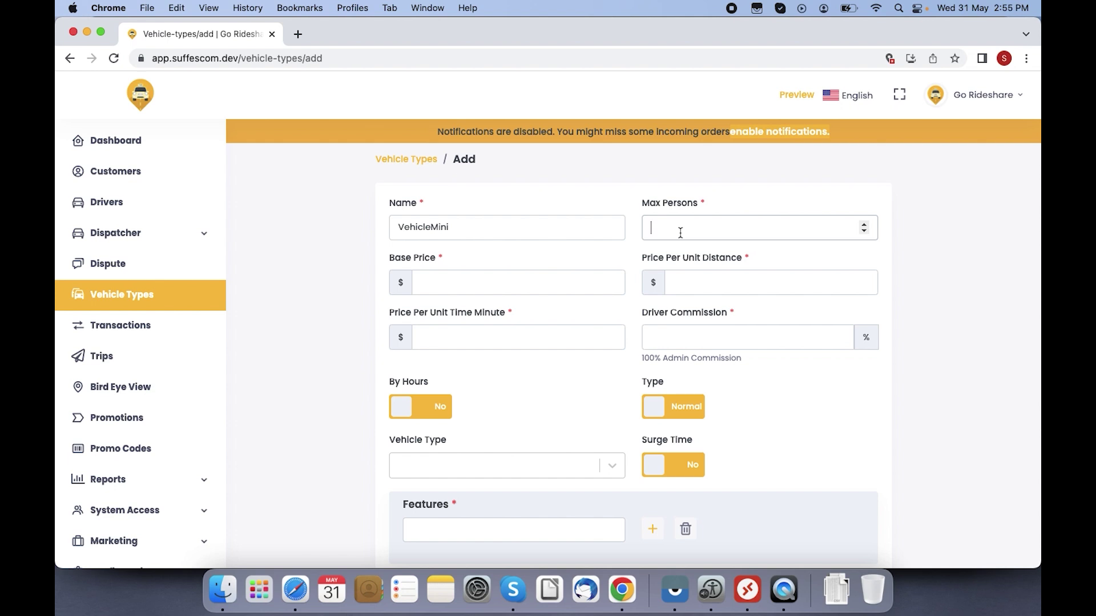
type("4")
left_click(504, 291)
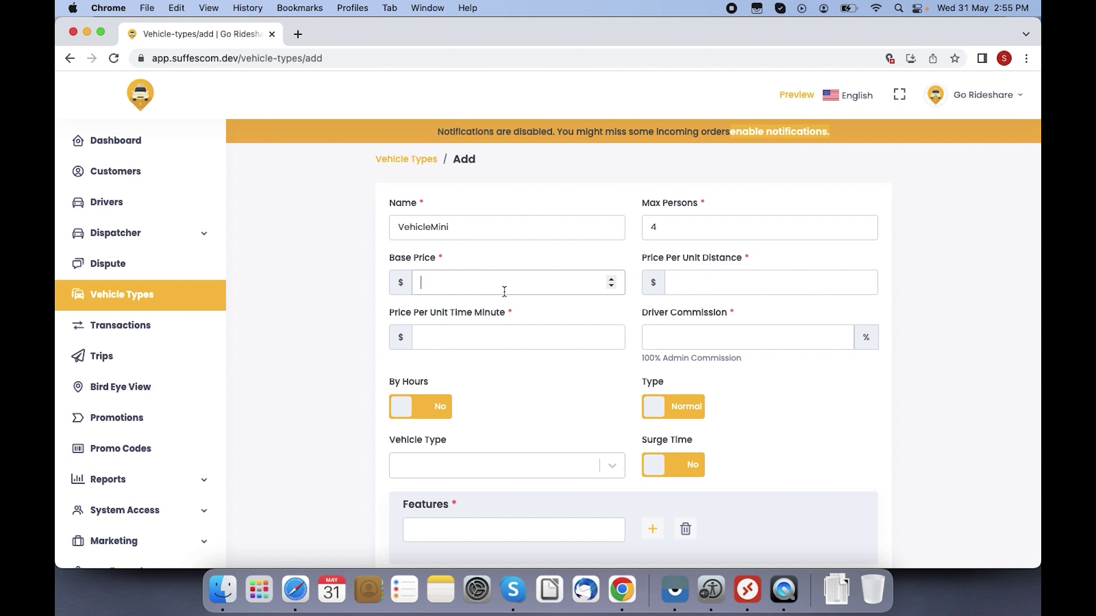
type("200")
Step: Set price per unit distance 5, price per minute 2 and driver commission 20
left_click(692, 286)
left_click(519, 285)
left_click(736, 290)
type("5")
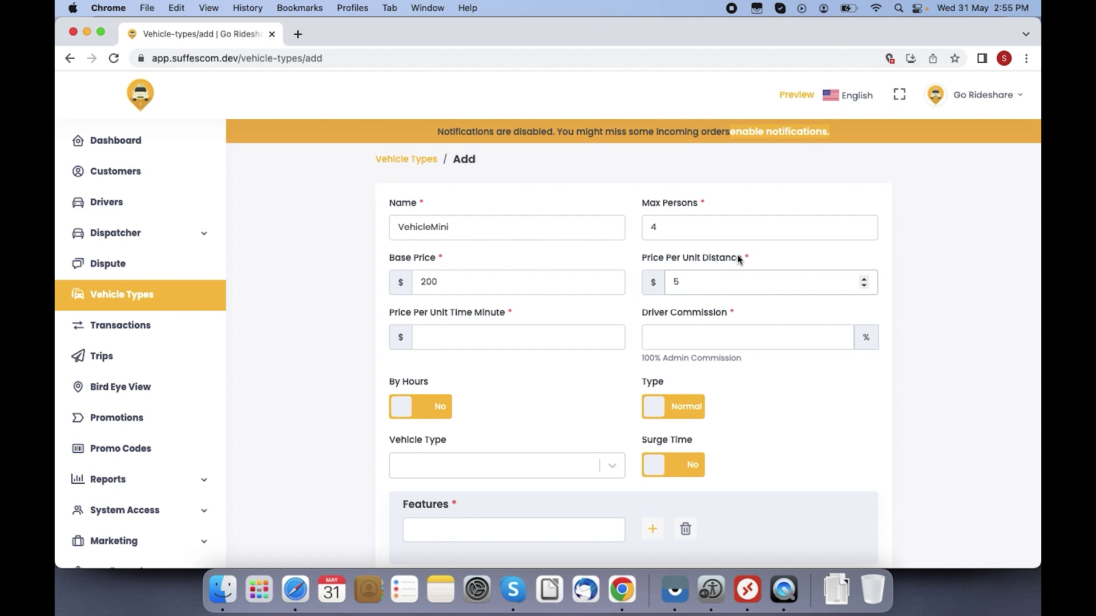
left_click(449, 336)
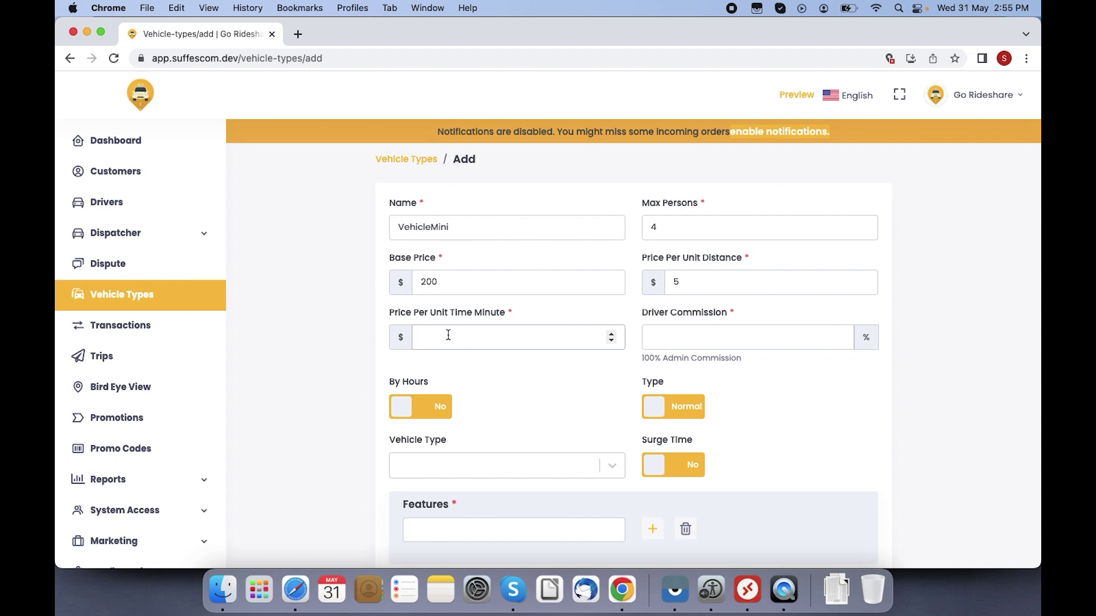
type("2")
left_click(709, 341)
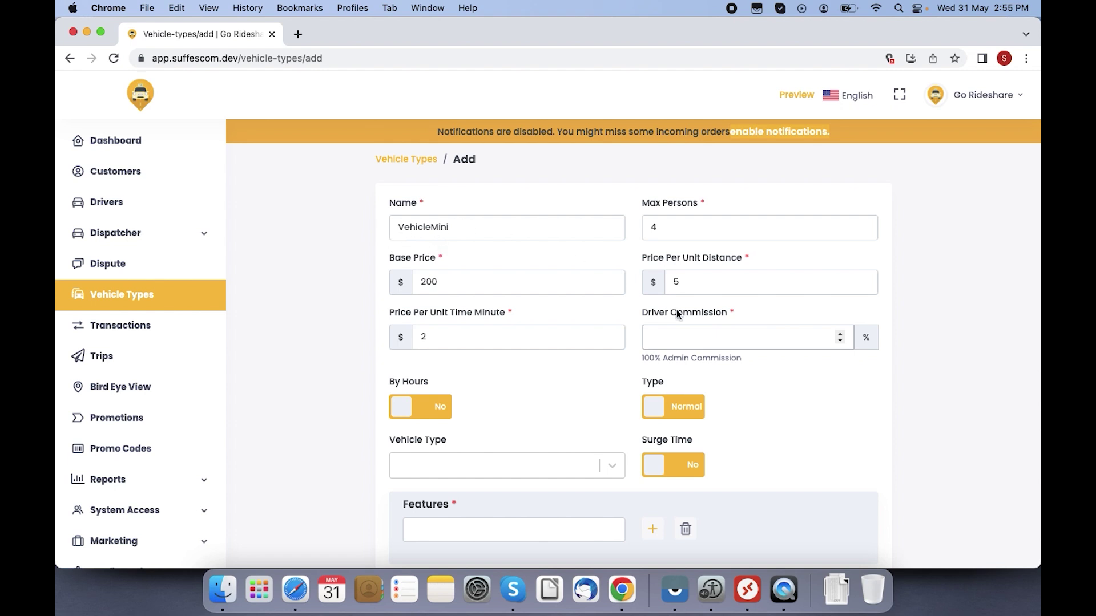
type("80")
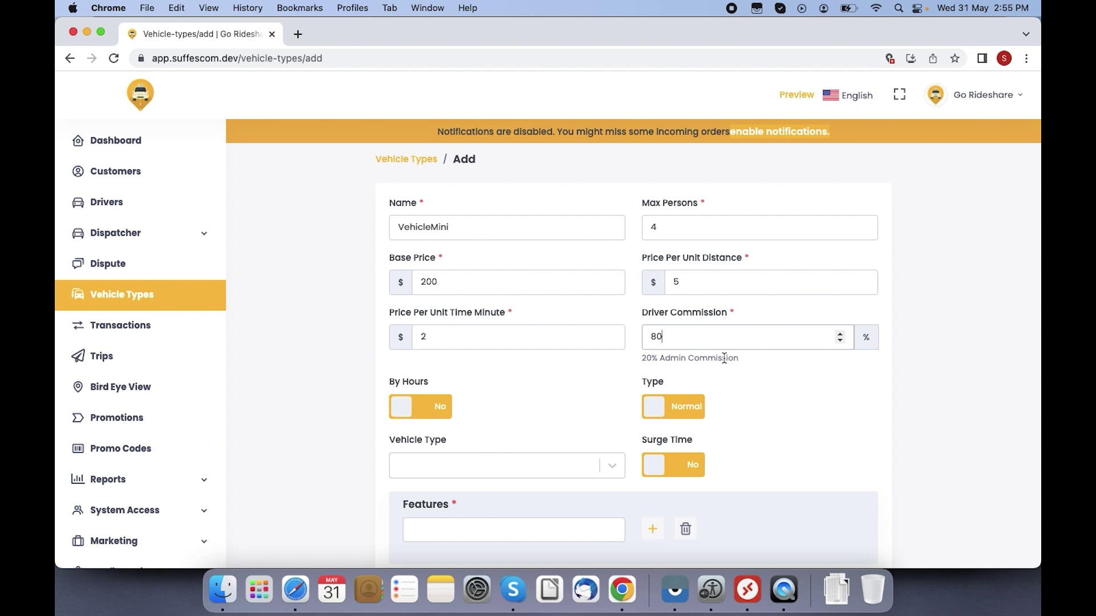
key("Down")
key("BackSpace")
key("BackSpace")
key("BackSpace")
key("BackSpace")
key("BackSpace")
type("20")
left_click(515, 407)
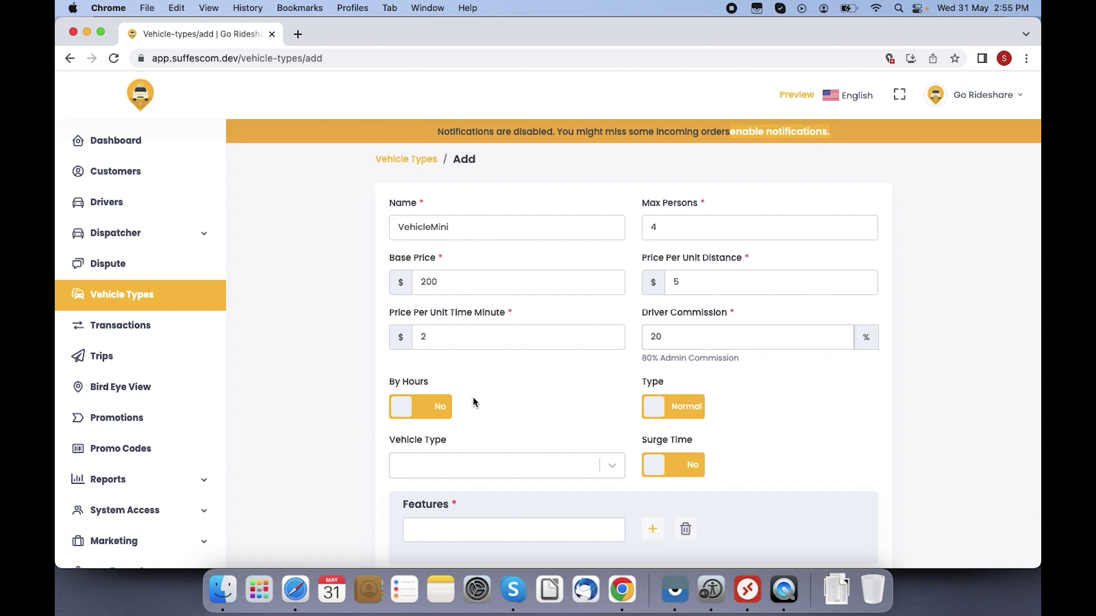
Step: Turn on By Hours at 100 per hour, set Type to Pool and Vehicle Type to Car
left_click(446, 407)
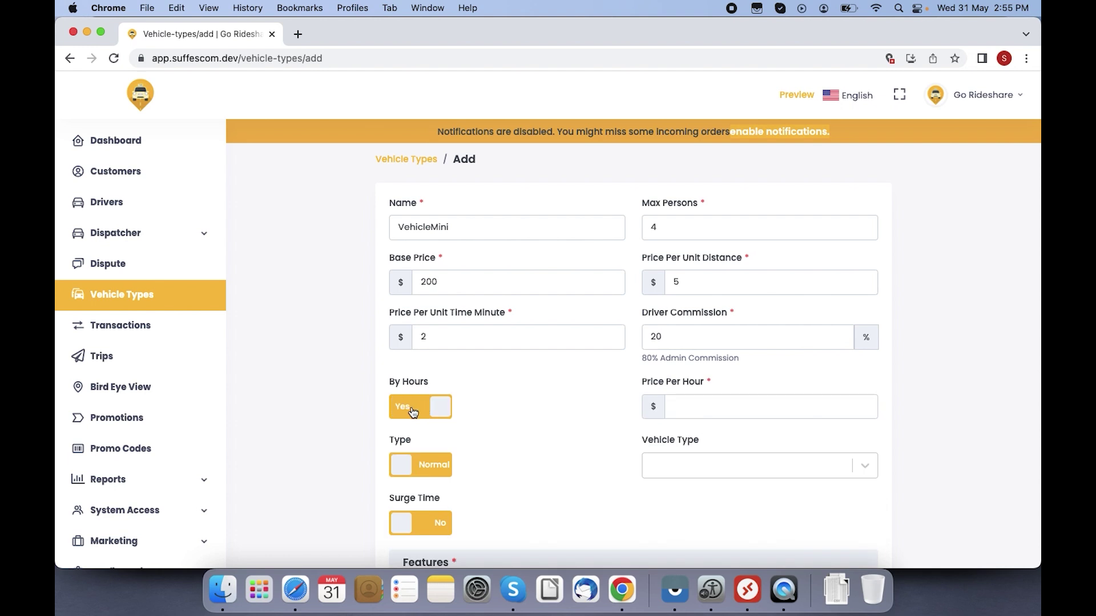
left_click(688, 410)
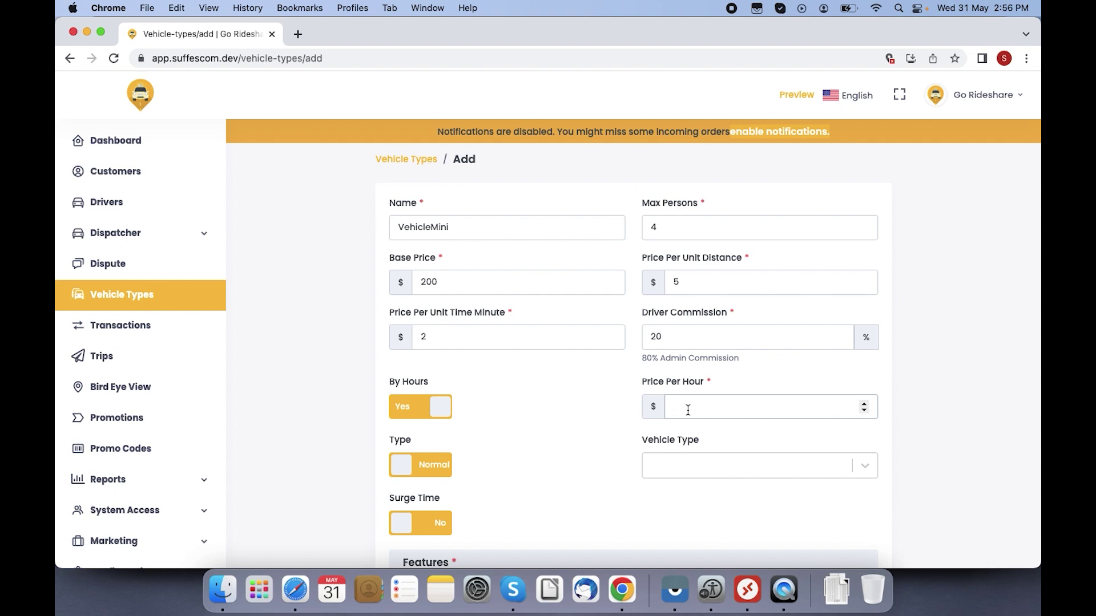
type("100")
left_click(426, 470)
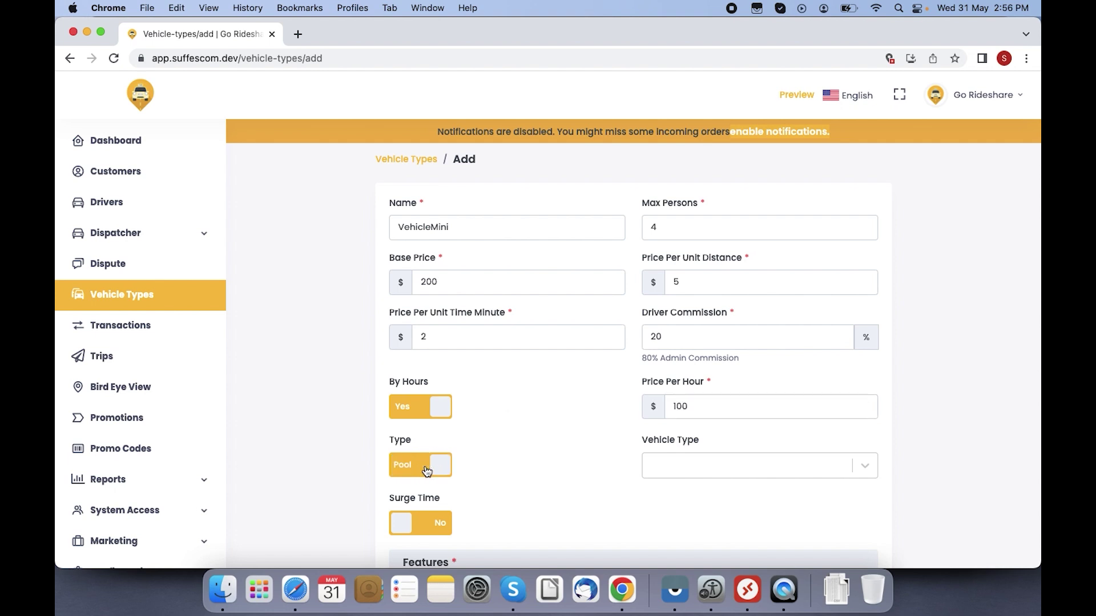
left_click(395, 471)
left_click(431, 468)
left_click(433, 469)
left_click(439, 467)
left_click(682, 474)
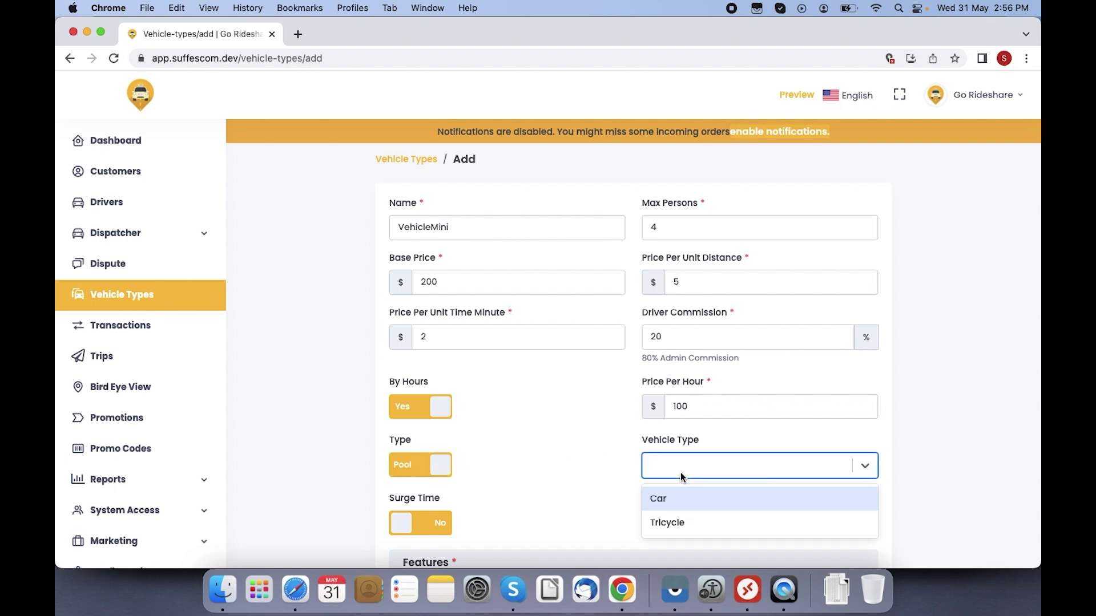
left_click(673, 501)
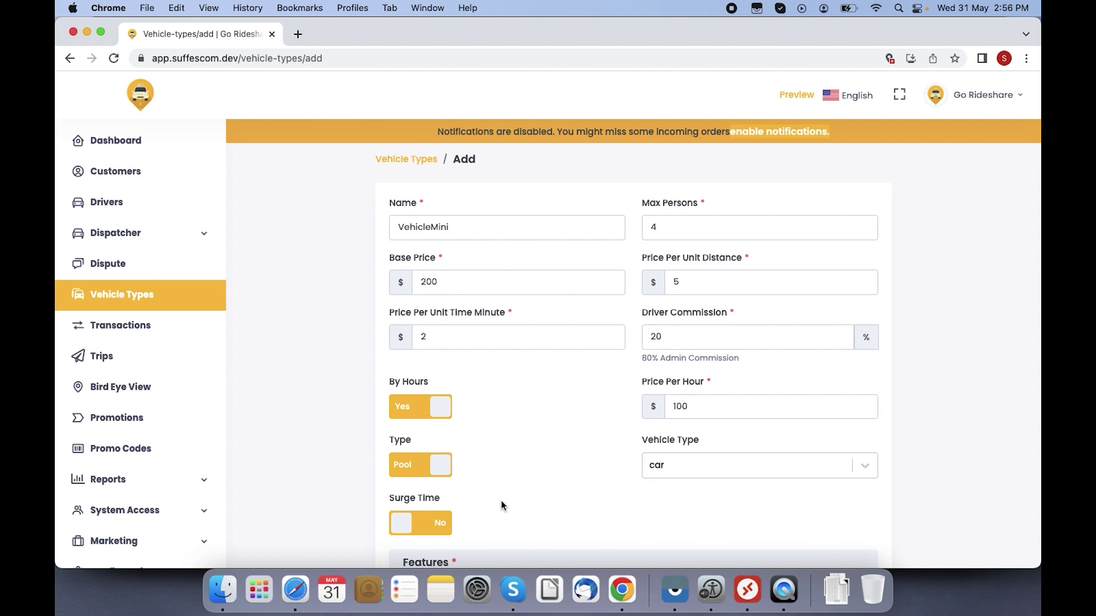
scroll(1012, 328, "down", 5)
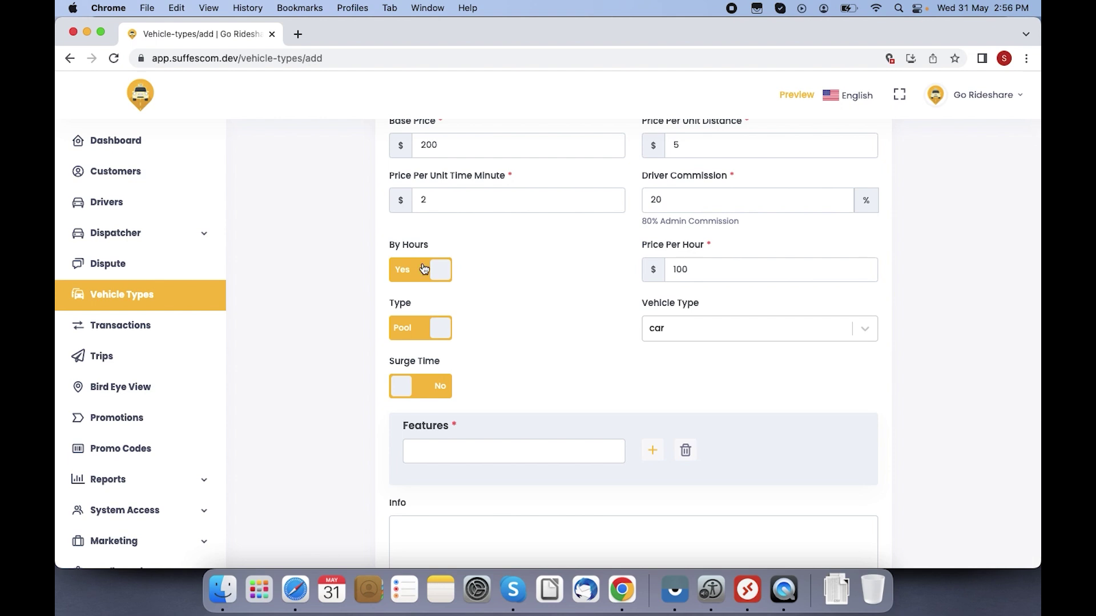
Step: Turn on Surge Time with Monday as the active surge day
left_click(432, 388)
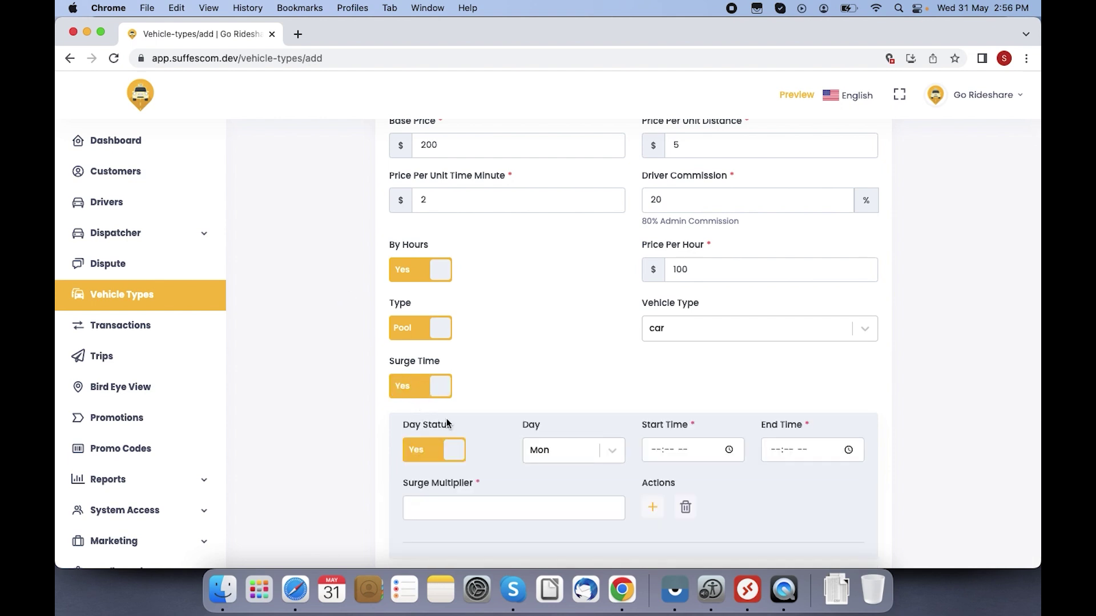
left_click(573, 462)
left_click(448, 378)
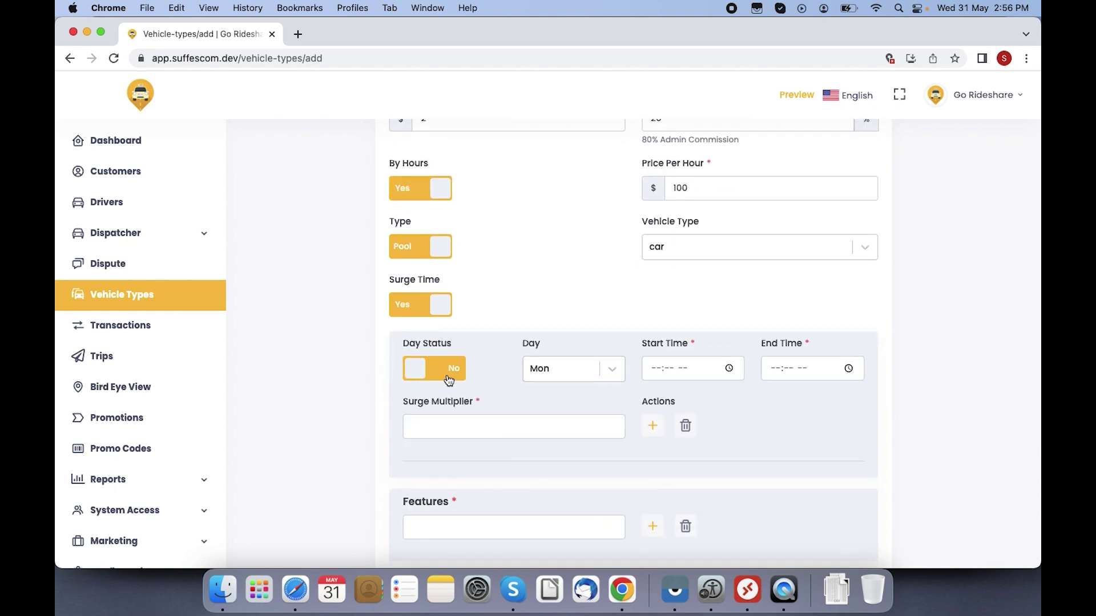
left_click(448, 380)
left_click(449, 379)
left_click(449, 378)
left_click(574, 376)
left_click(559, 426)
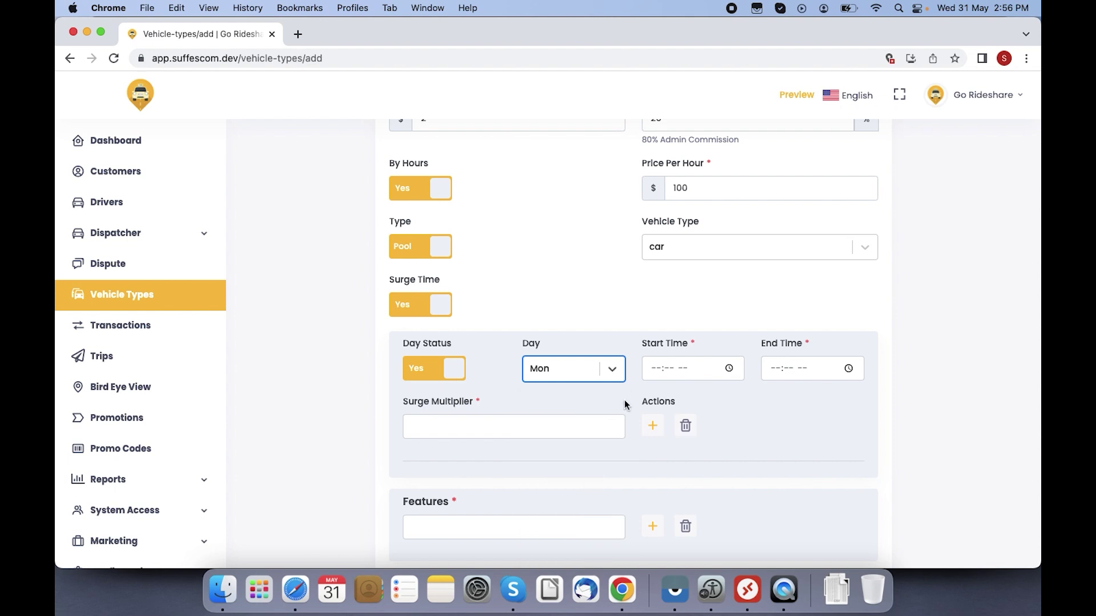
Step: Set the surge start time to 08:00 AM
left_click(670, 371)
left_click(733, 368)
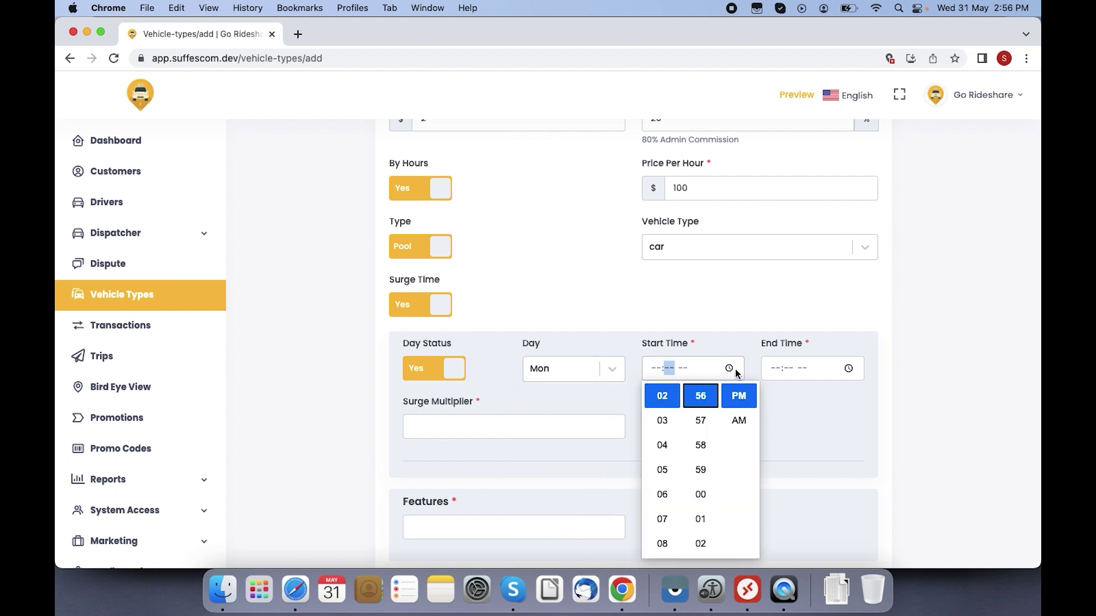
left_click(662, 543)
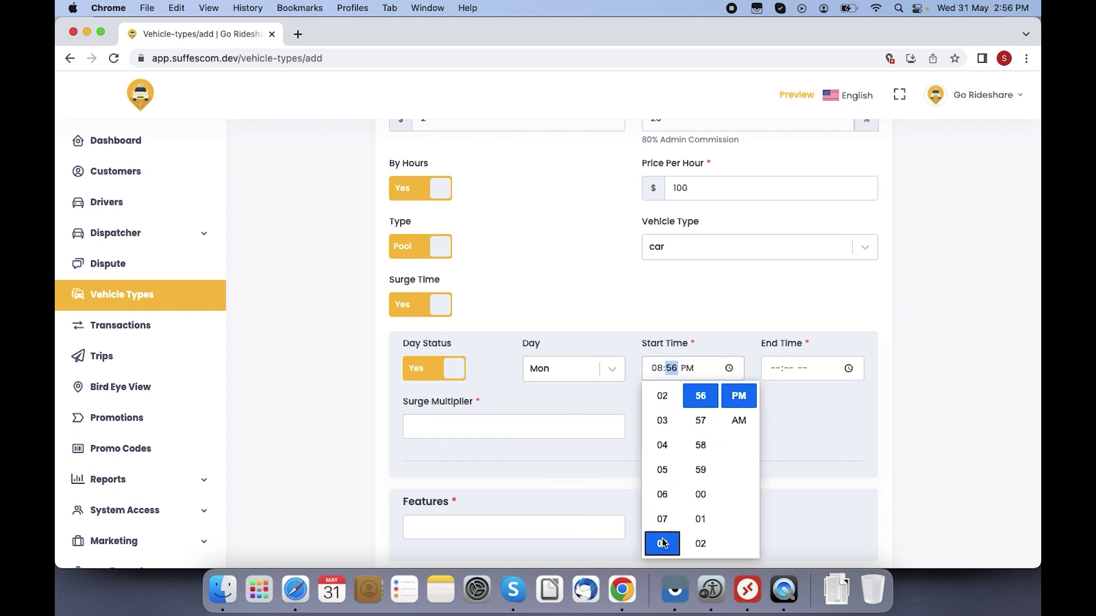
left_click(737, 421)
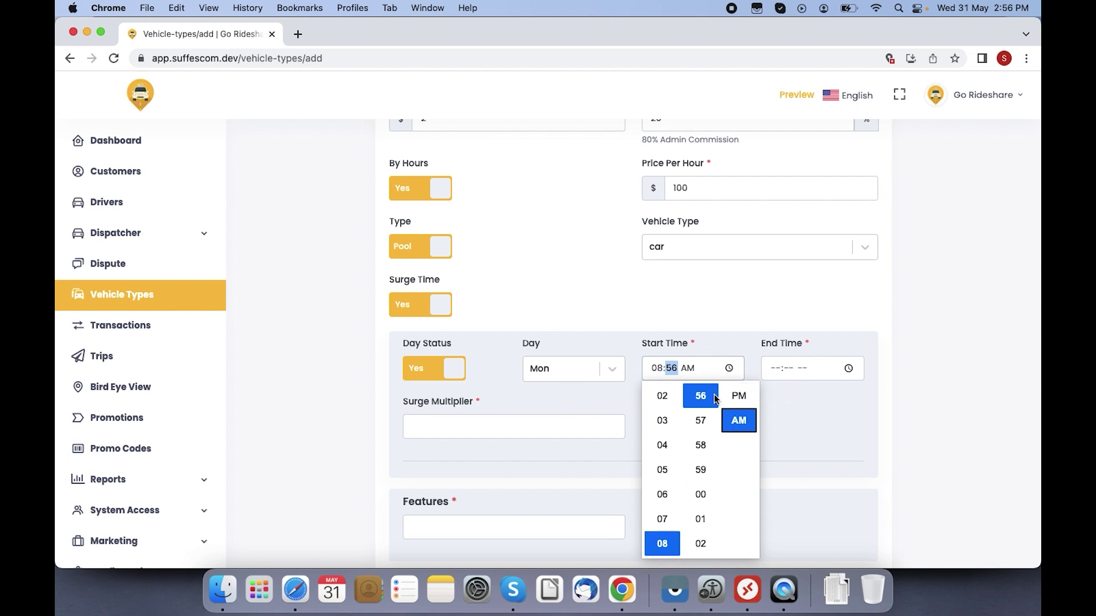
left_click(700, 494)
left_click(790, 369)
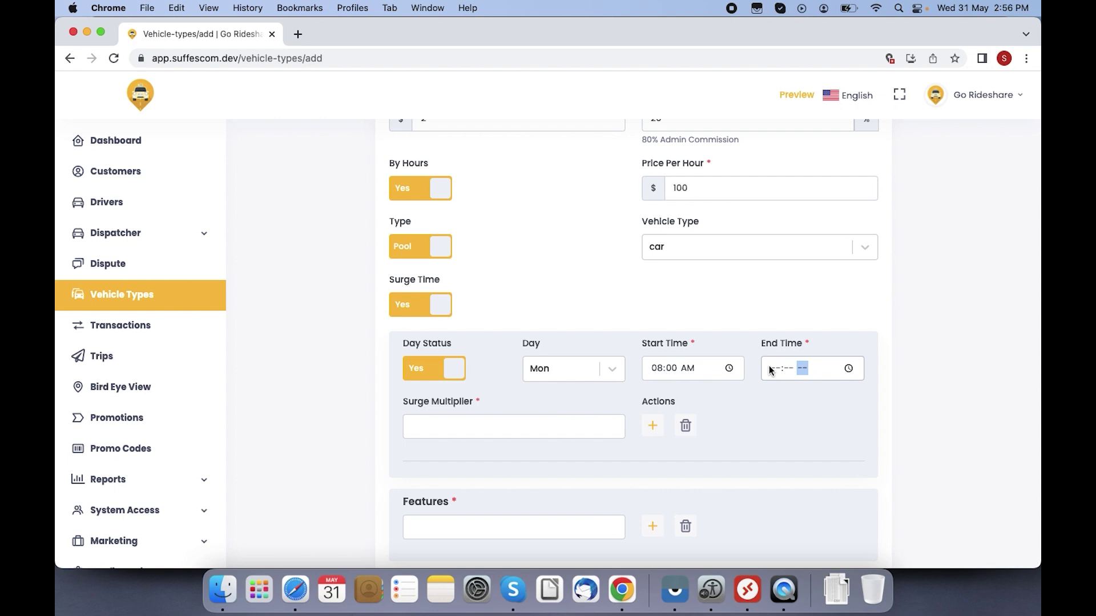
Step: Set the surge end time to 09:00 AM
left_click(775, 368)
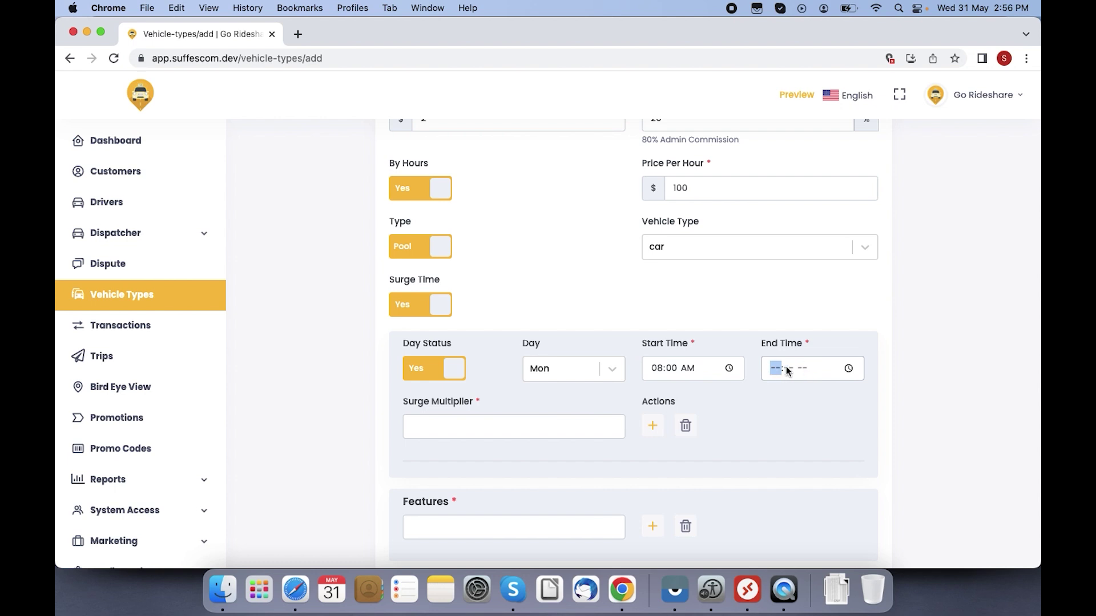
left_click(848, 370)
left_click(782, 519)
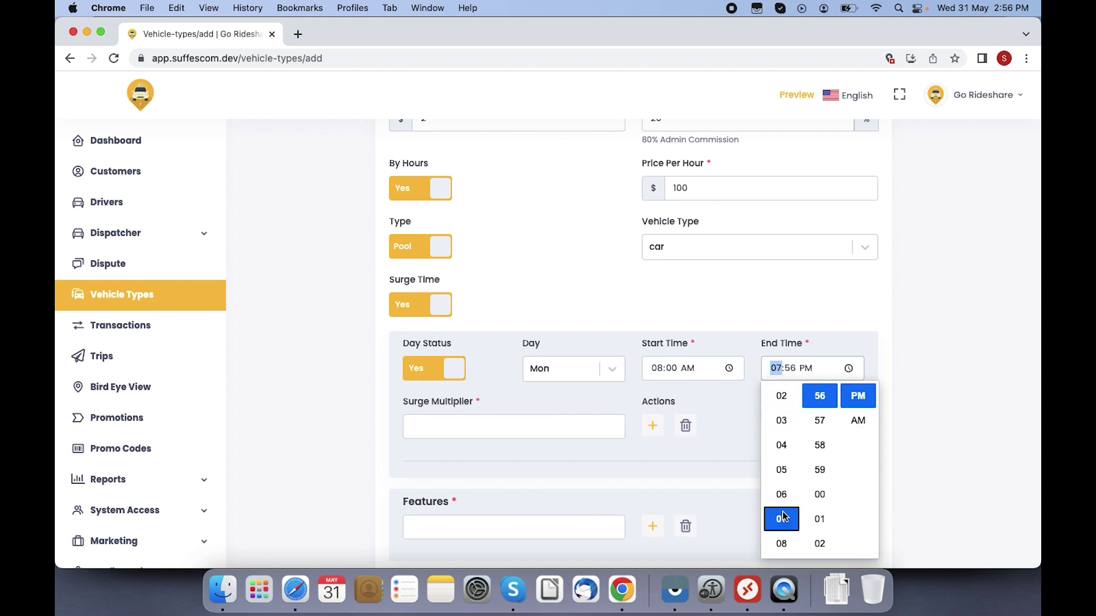
left_click(784, 519)
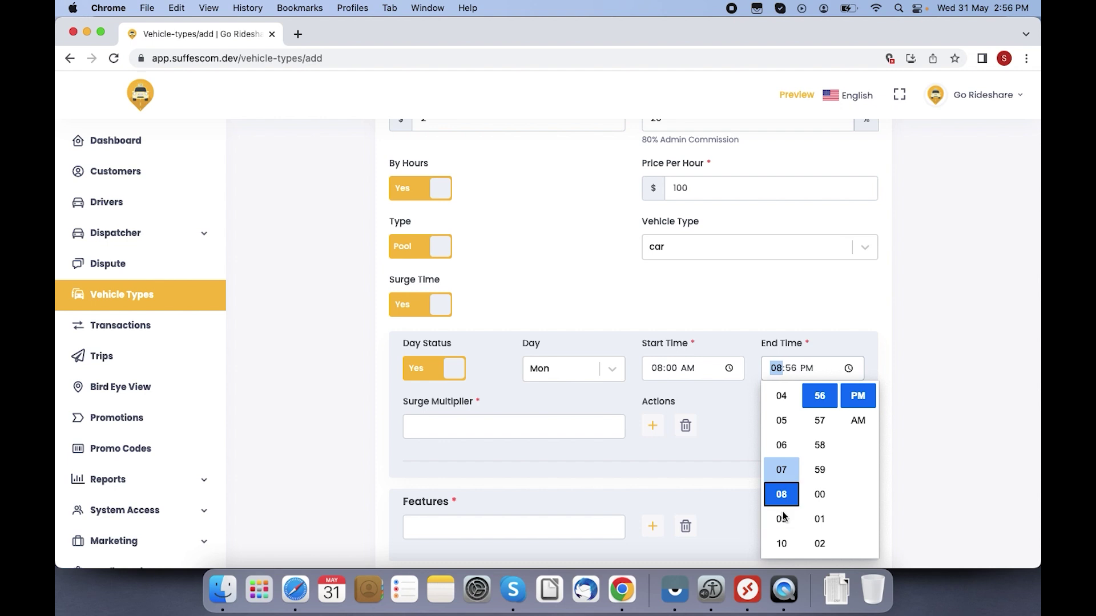
left_click(784, 520)
left_click(820, 494)
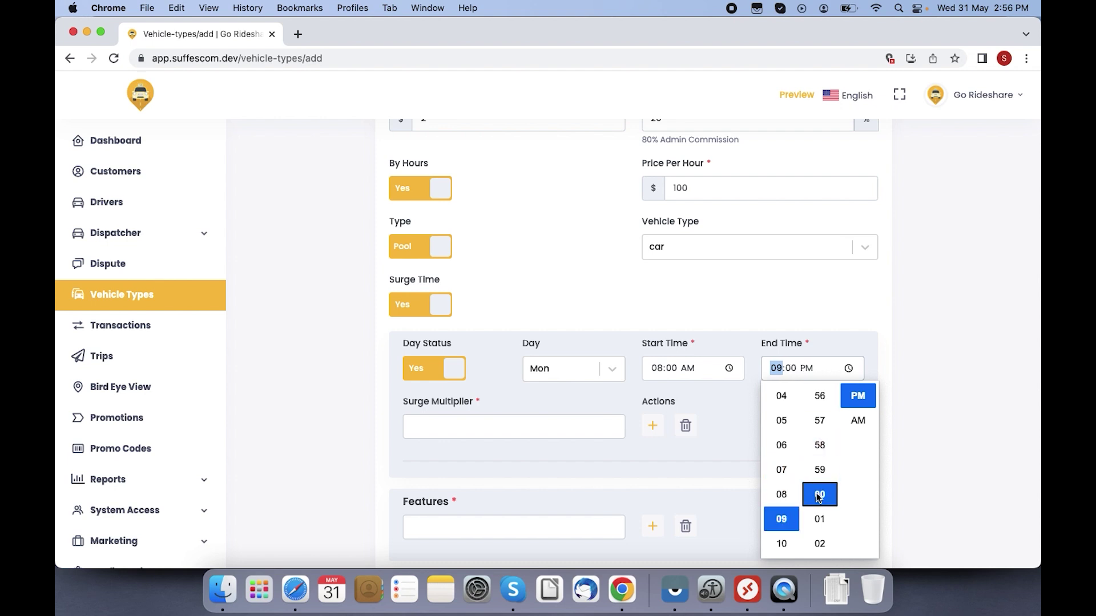
left_click(861, 421)
left_click(831, 327)
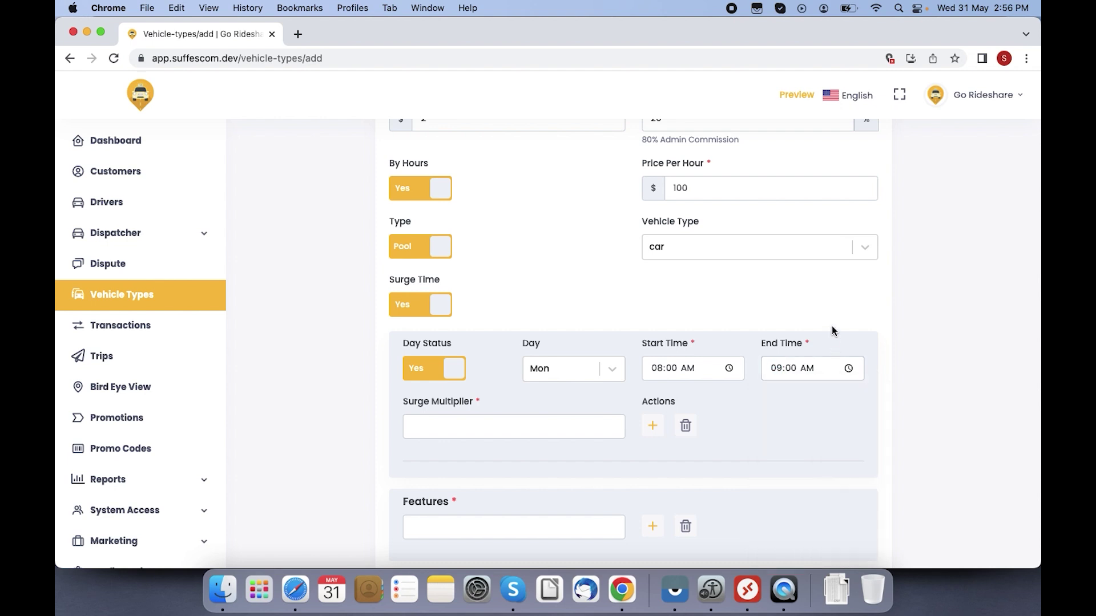
Step: Enter surge multiplier 2 and add a second surge time row
left_click(469, 424)
type("2")
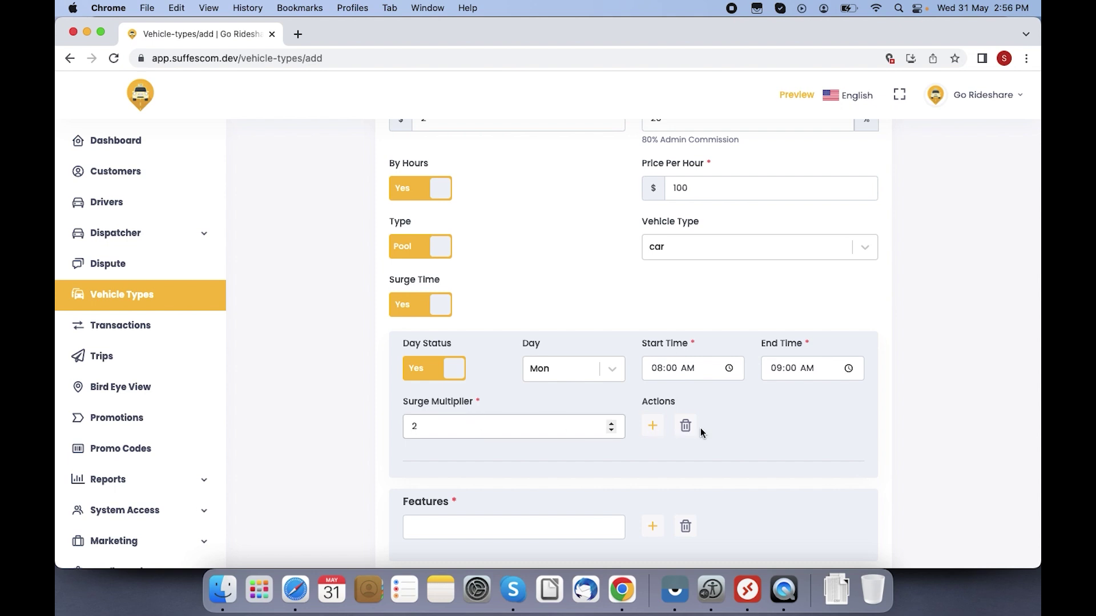
left_click(654, 429)
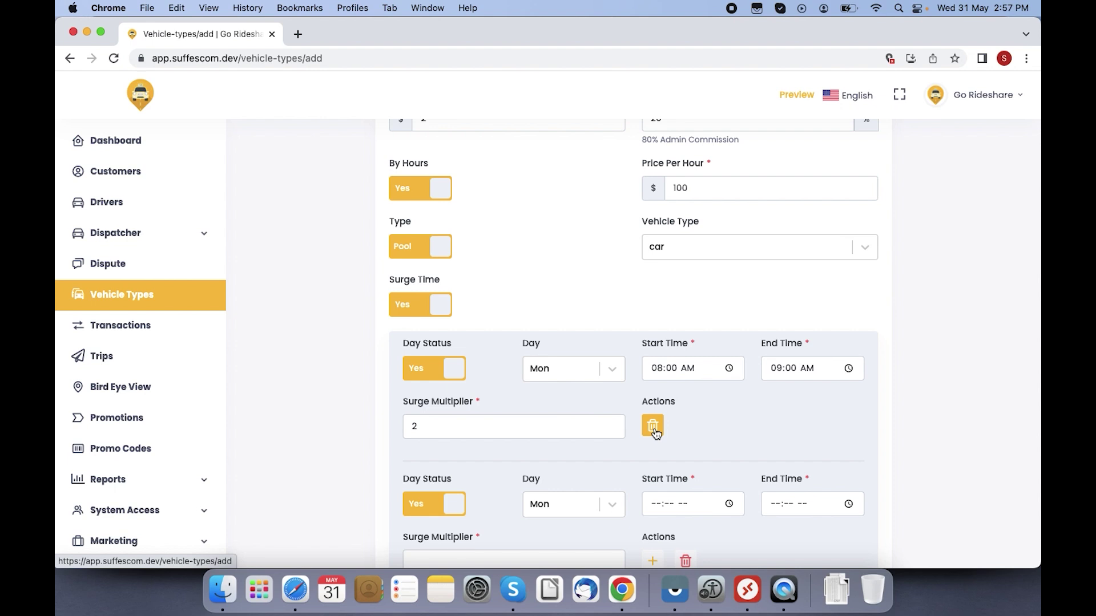
scroll(960, 451, "down", 2)
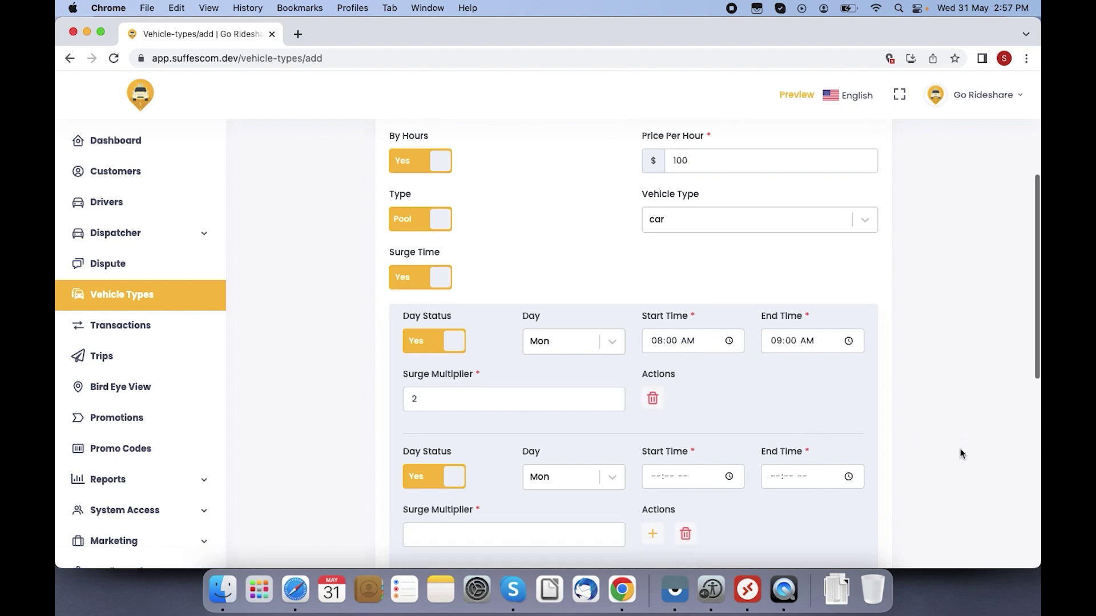
scroll(960, 448, "down", 8)
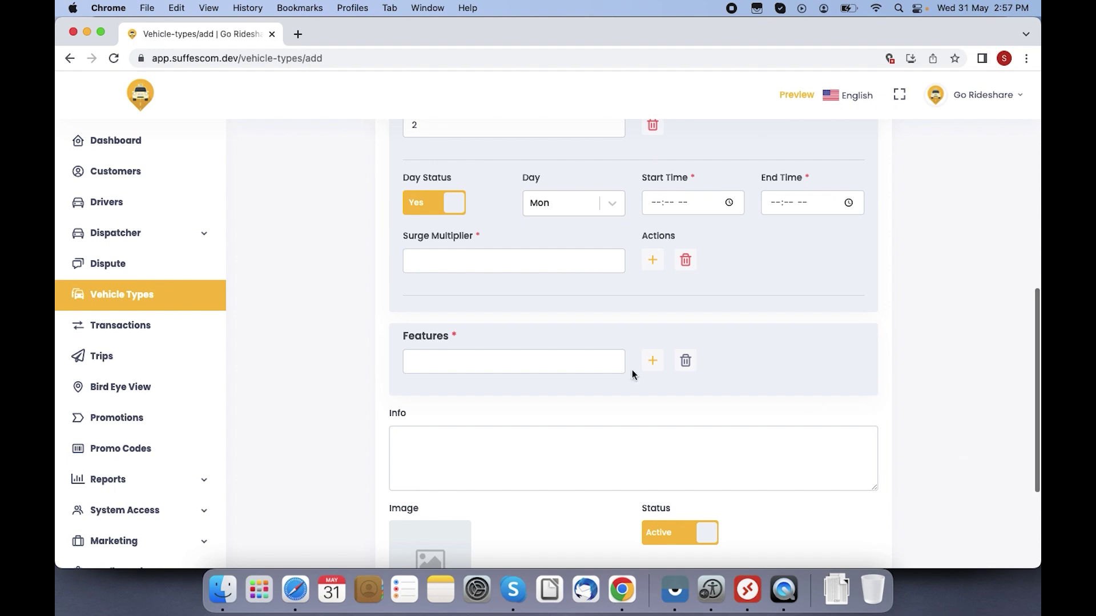
Step: Add feature Wi-fi, info text 'Added information', and the pexels car photo as the image
left_click(536, 359)
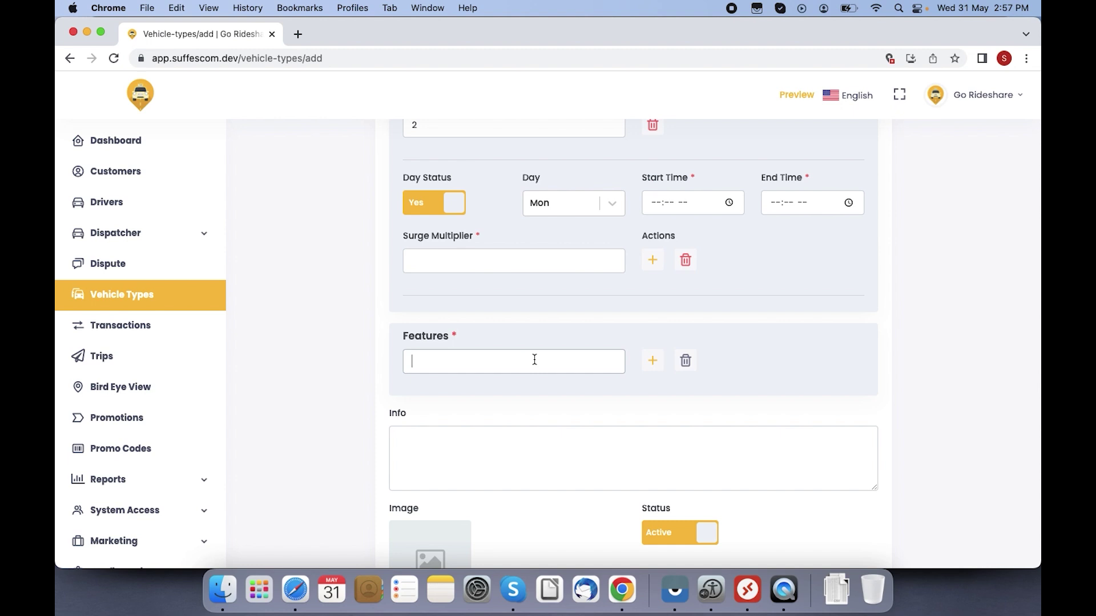
type("Wi-fi")
left_click(543, 456)
type("A")
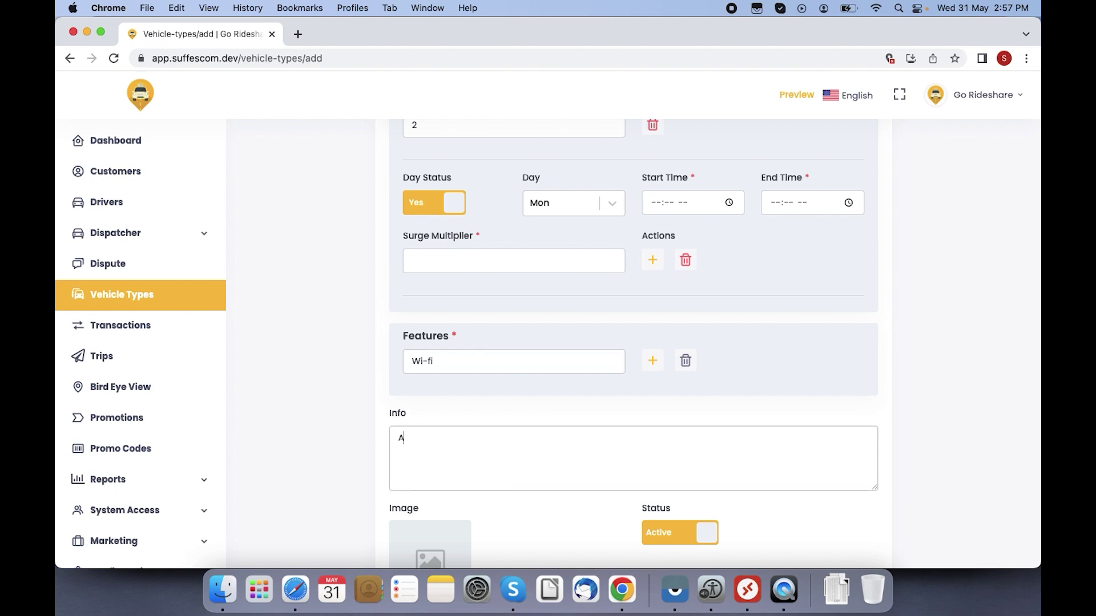
type("dded information")
left_click(446, 551)
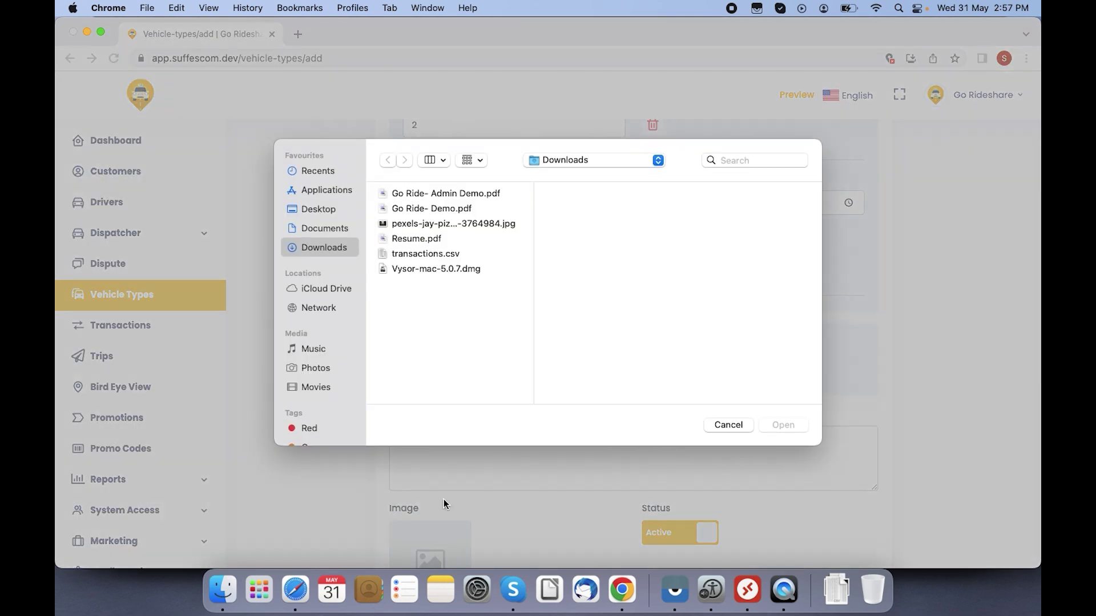
double_click(455, 223)
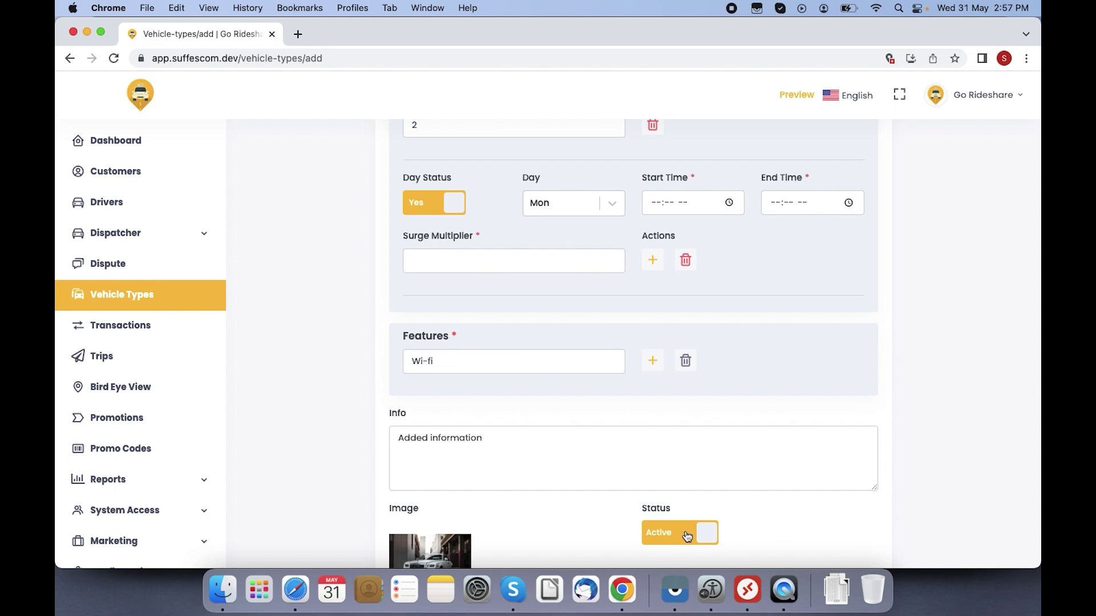
scroll(934, 489, "down", 5)
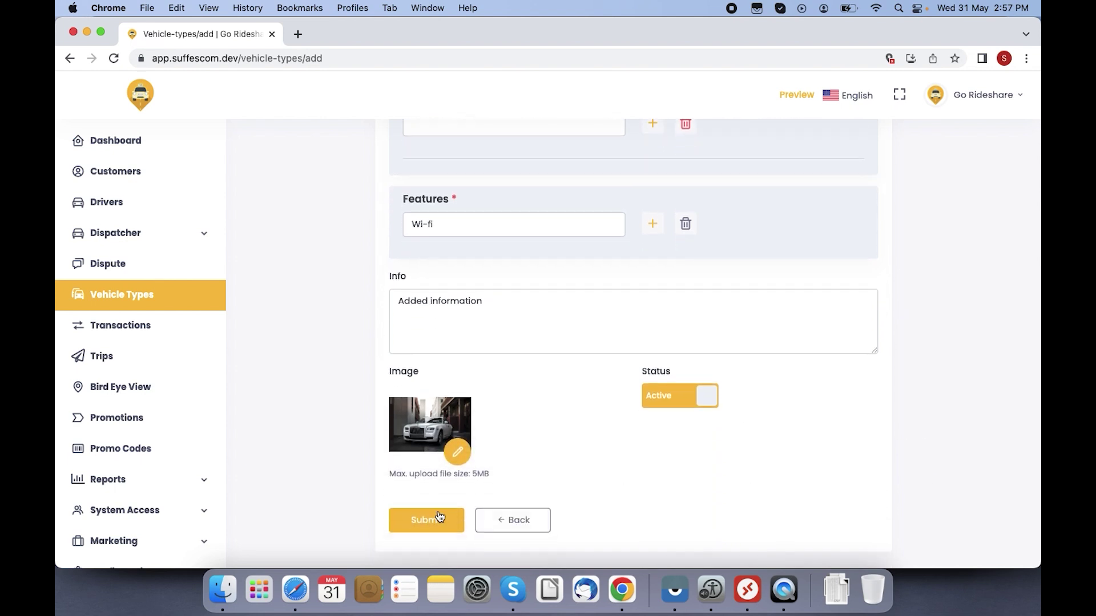
Step: Delete the empty second surge time slot to clear the validation error, then save VehicleMini
left_click(437, 514)
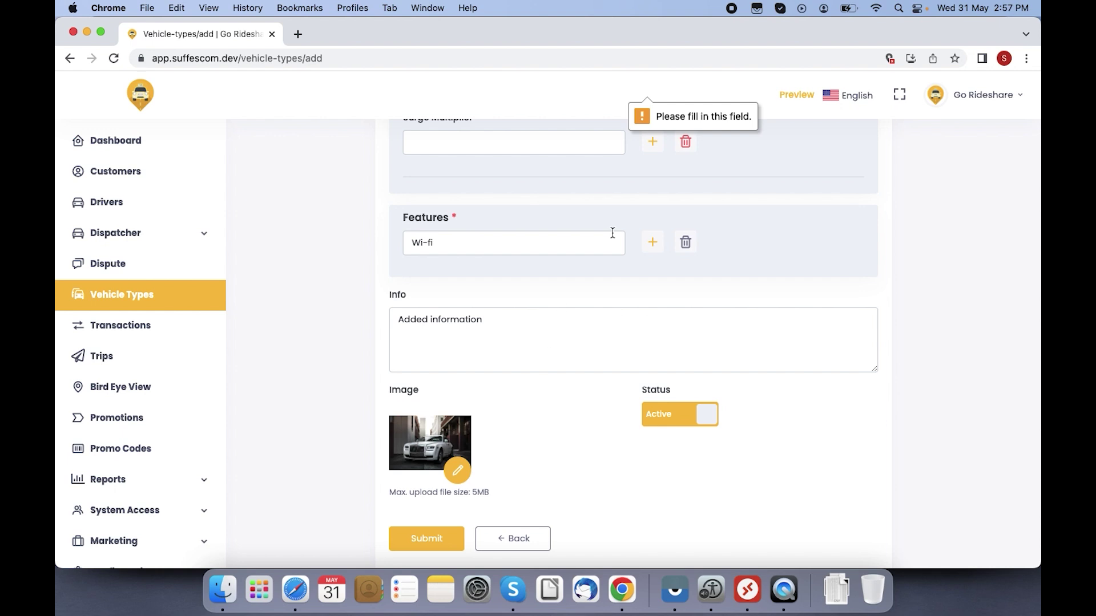
key("Up")
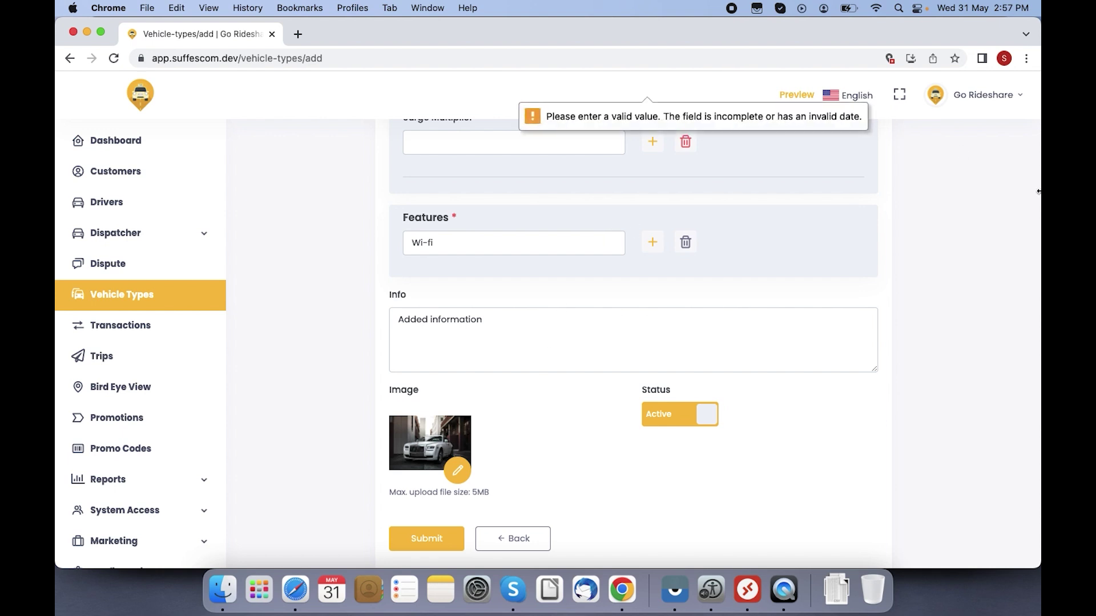
left_click(986, 345)
scroll(986, 348, "up", 5)
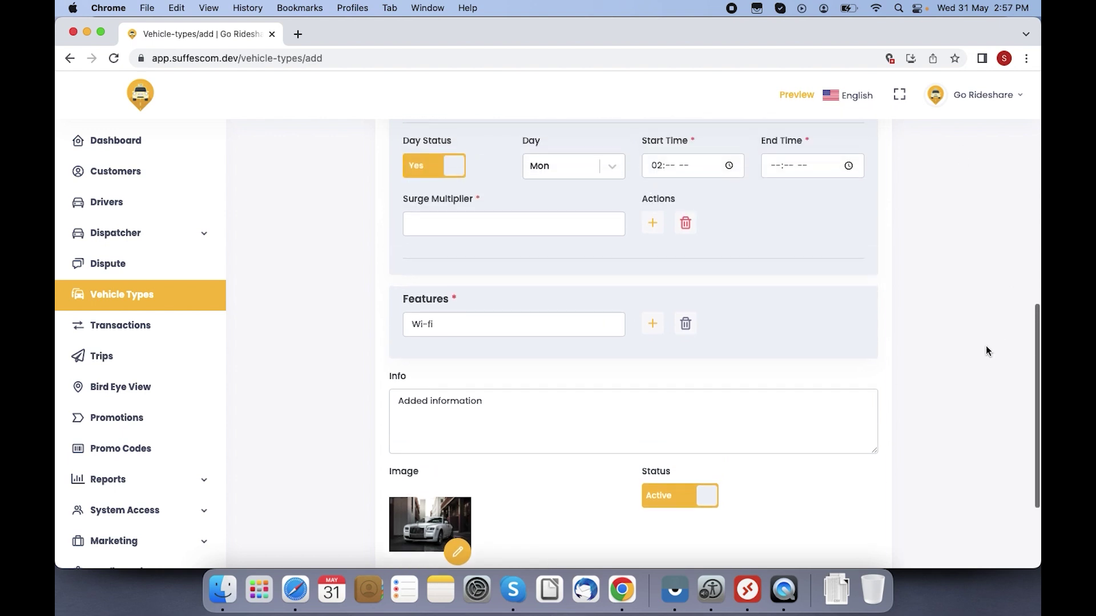
scroll(985, 346, "up", 1)
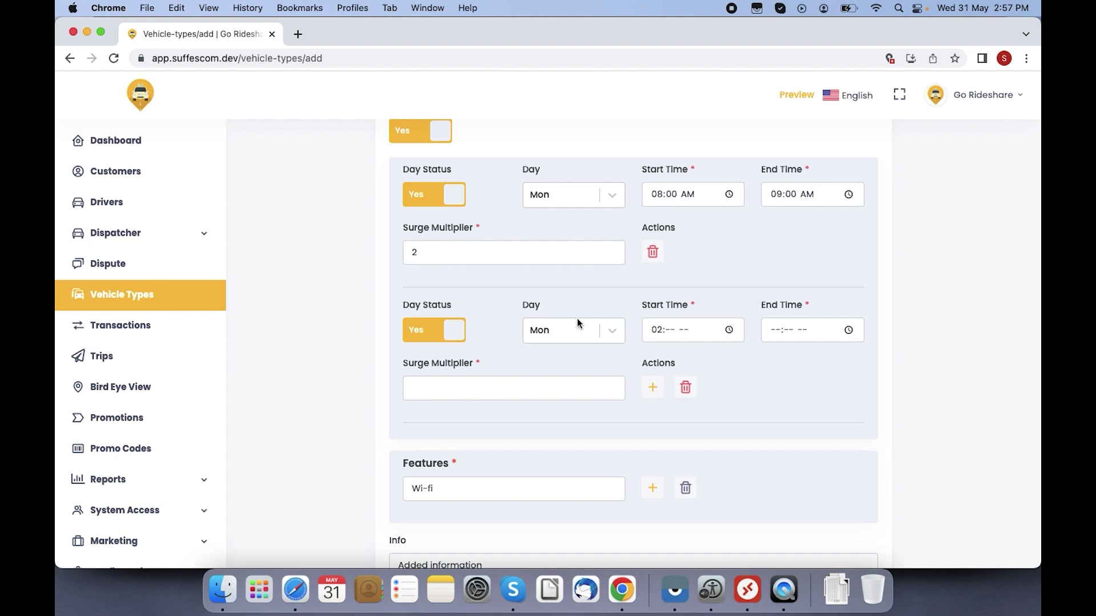
left_click(687, 388)
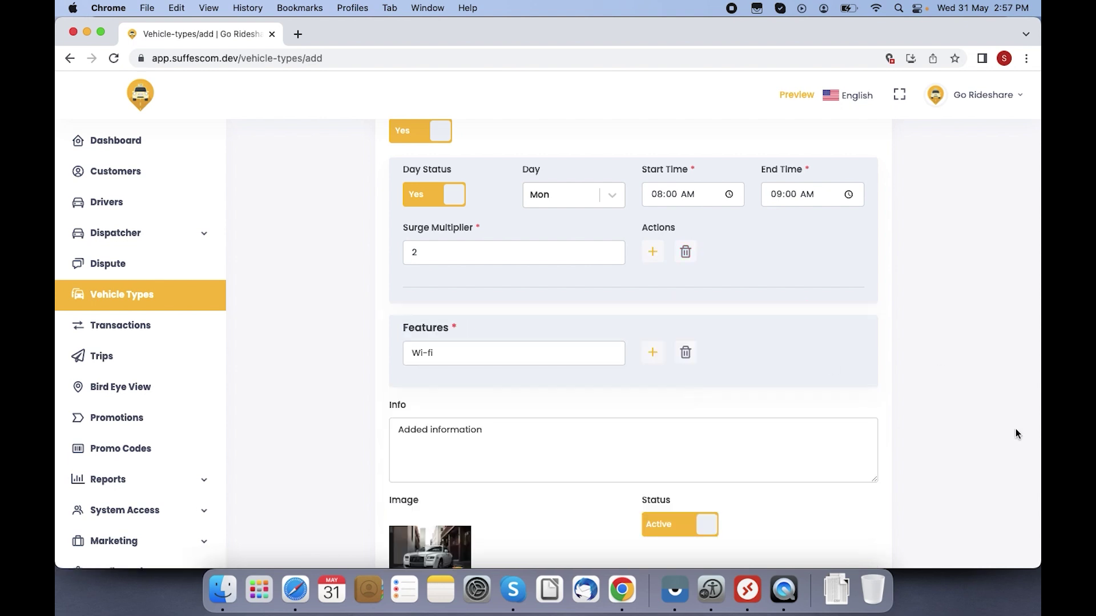
scroll(1015, 431, "down", 1)
scroll(1015, 429, "down", 5)
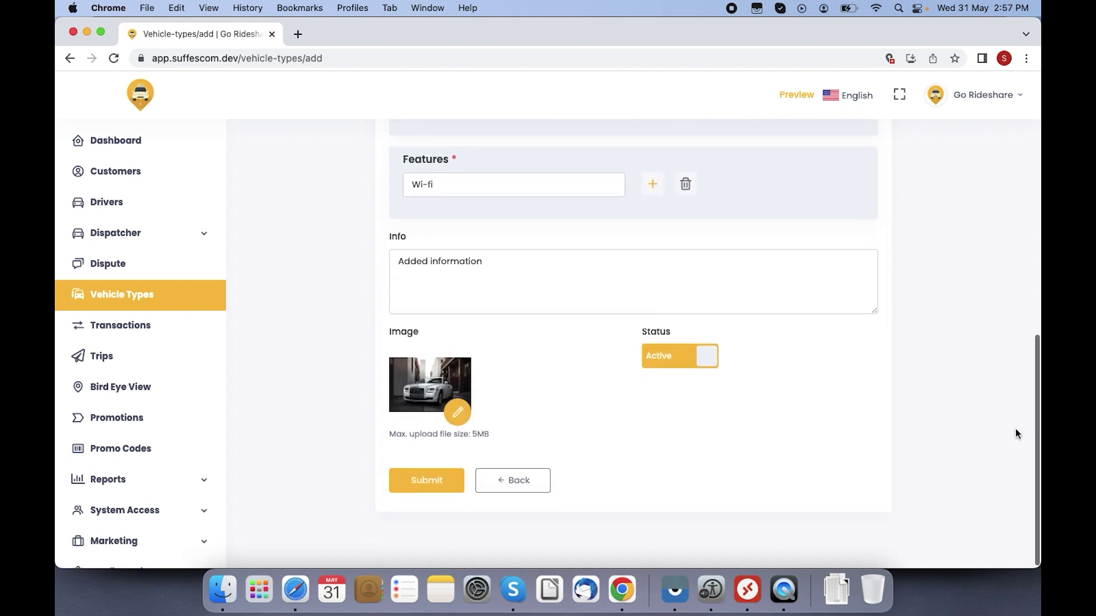
left_click(436, 482)
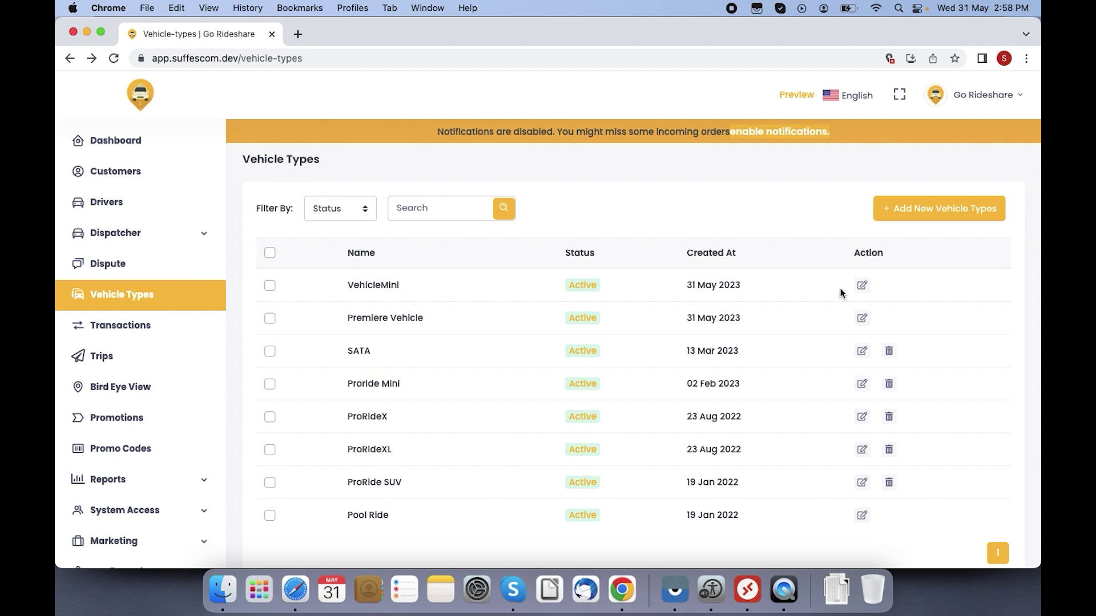
left_click(862, 286)
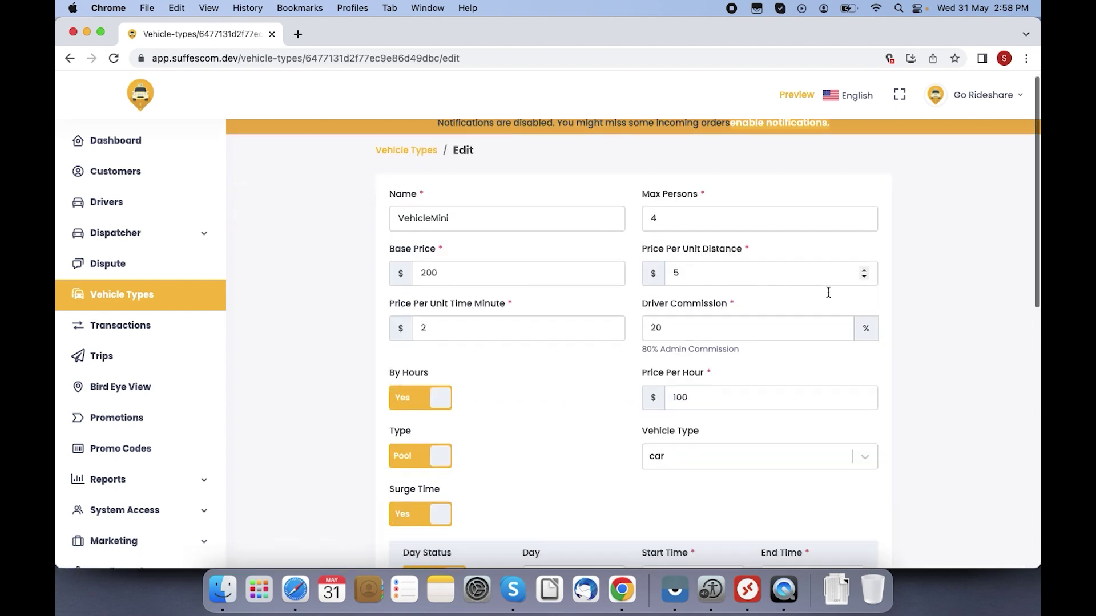
scroll(827, 292, "down", 3)
scroll(828, 292, "down", 10)
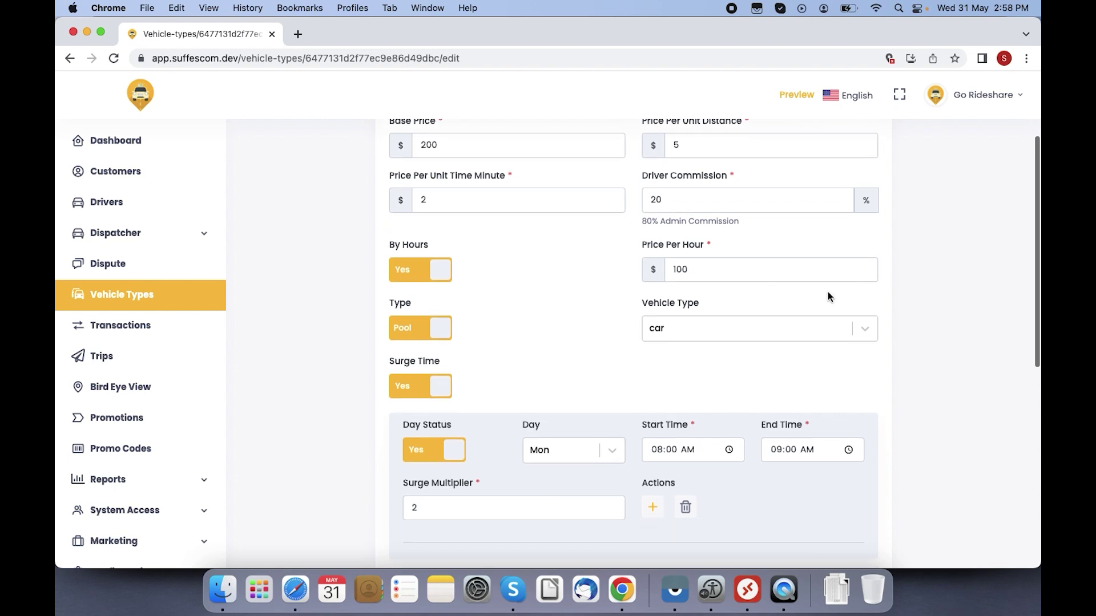
scroll(828, 293, "up", 10)
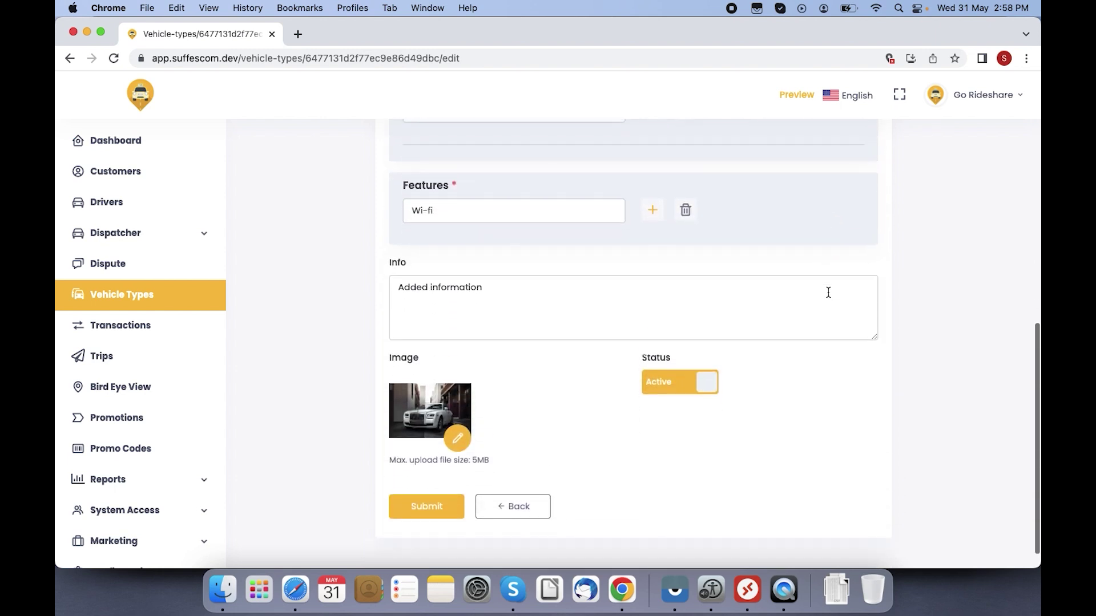
scroll(827, 292, "up", 3)
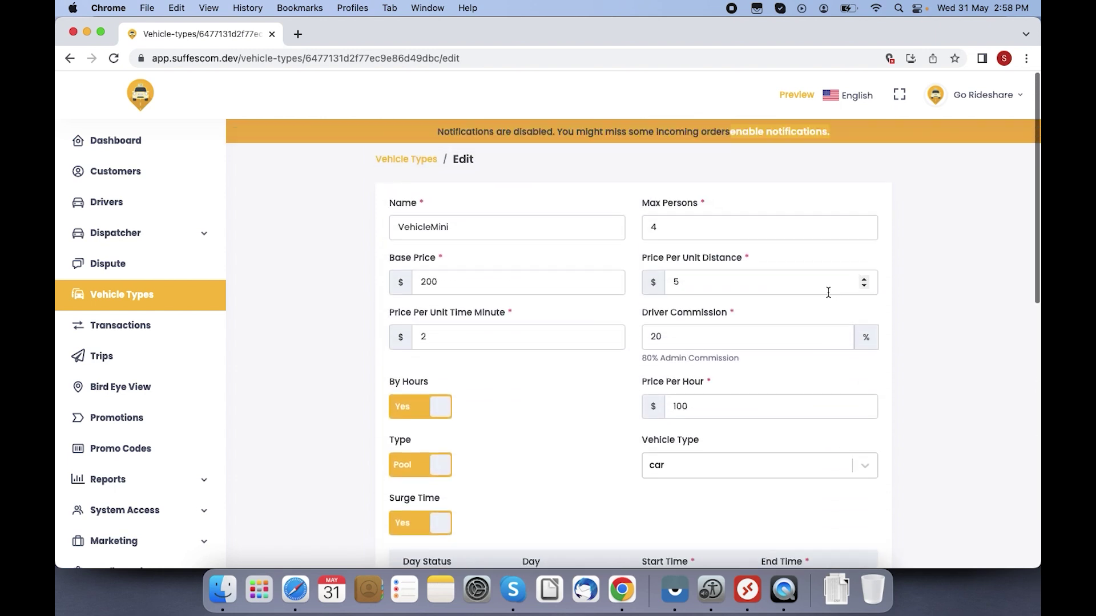
left_click(420, 159)
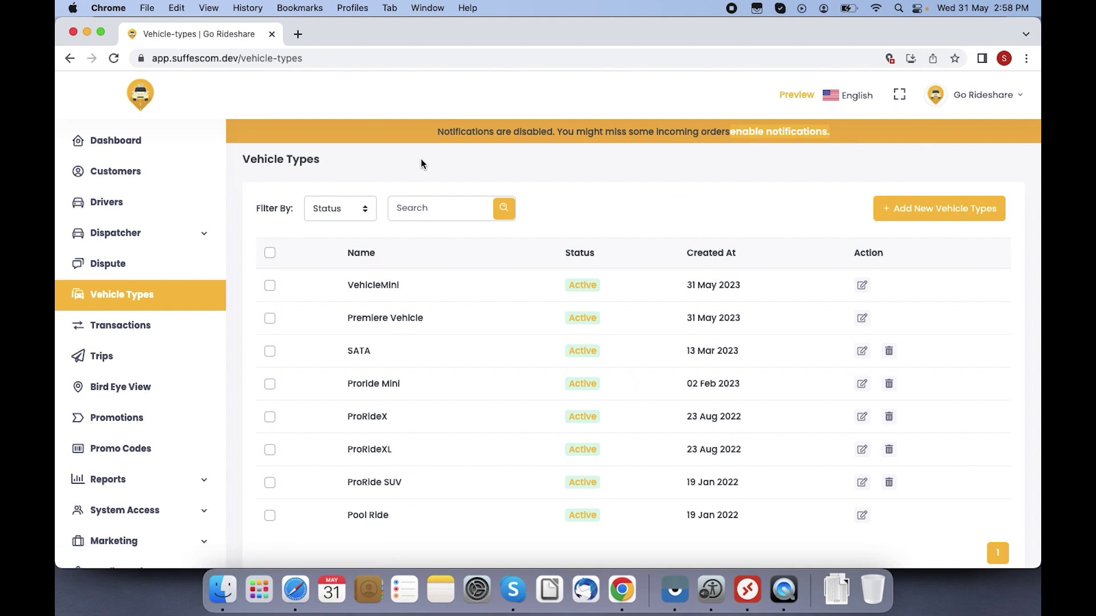
Step: Review the Transactions list and the latest transaction's details, then switch to the Trips list
left_click(165, 325)
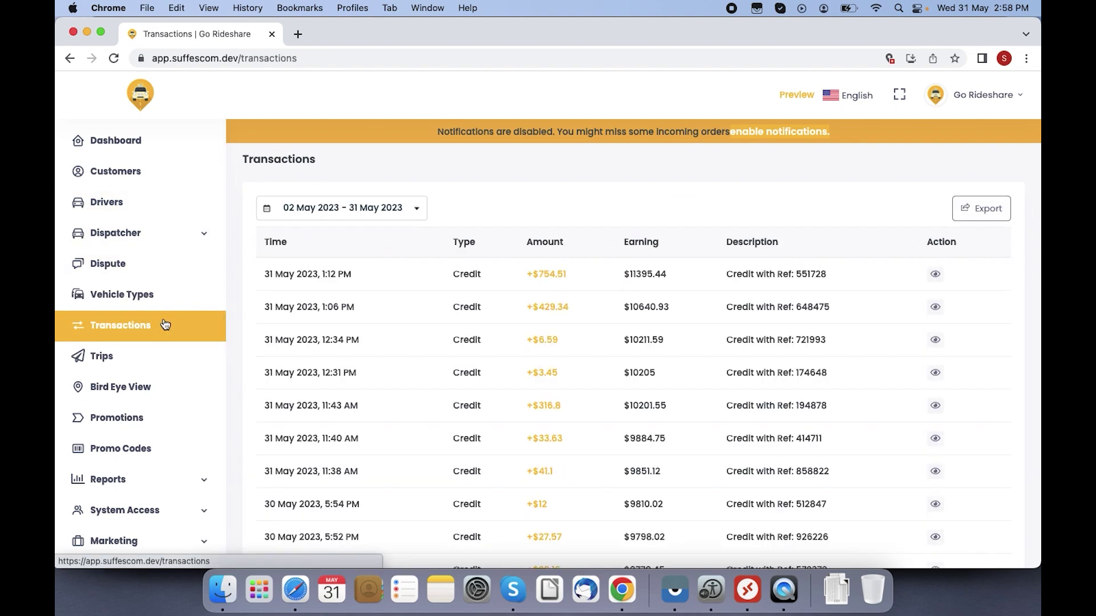
left_click(333, 215)
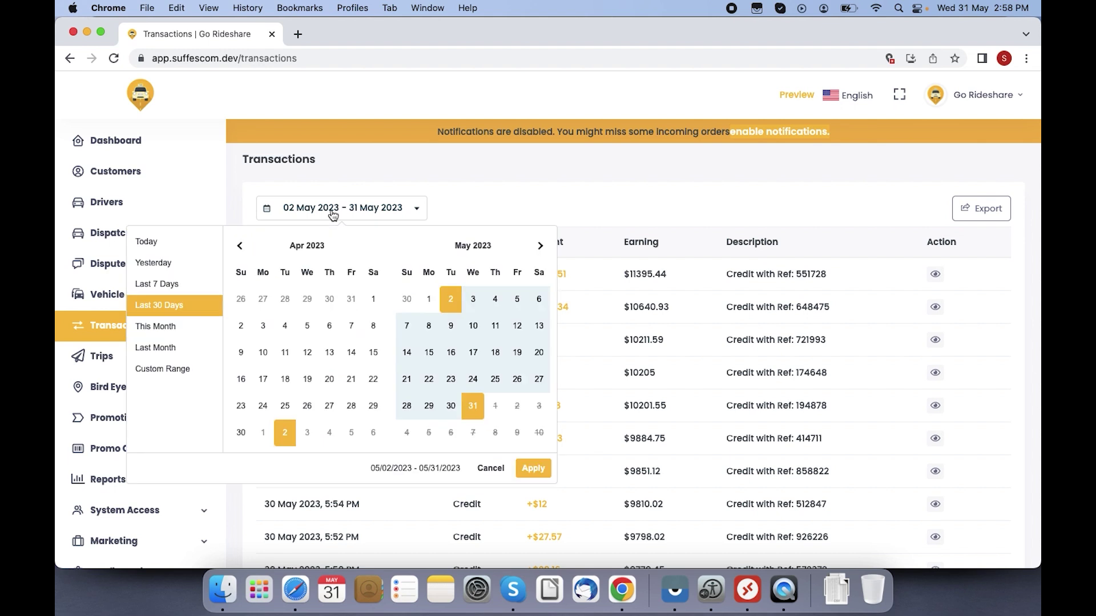
left_click(529, 210)
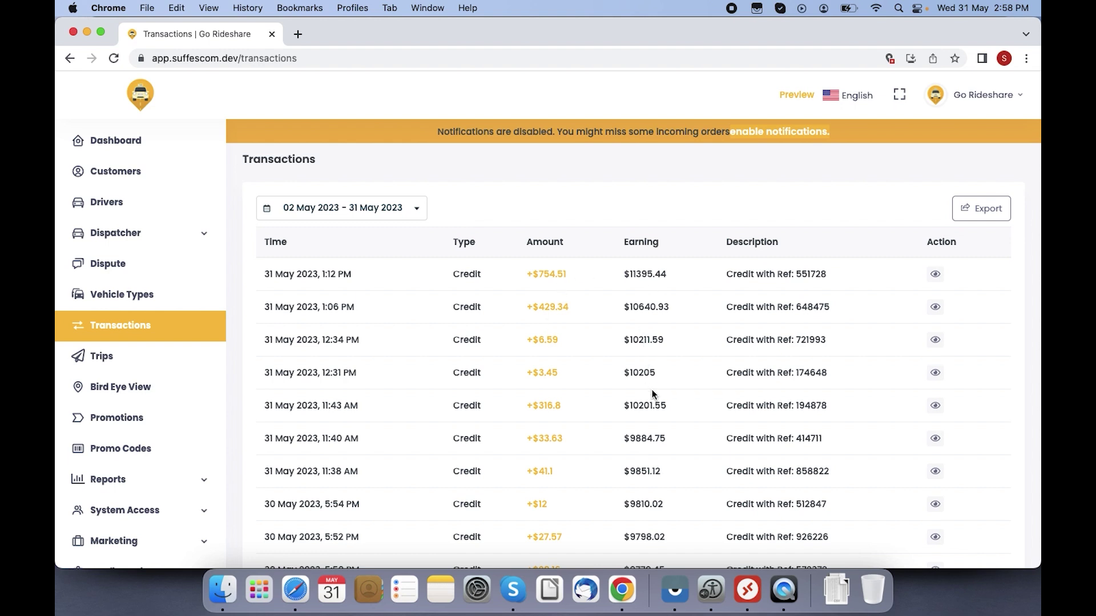
left_click(936, 277)
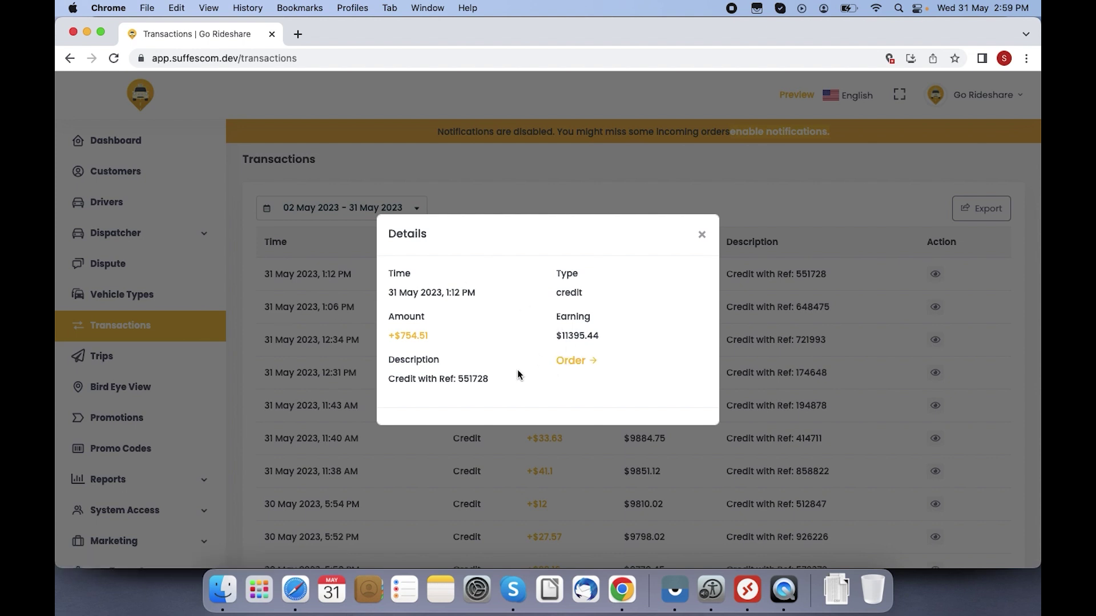
left_click(701, 235)
left_click(89, 370)
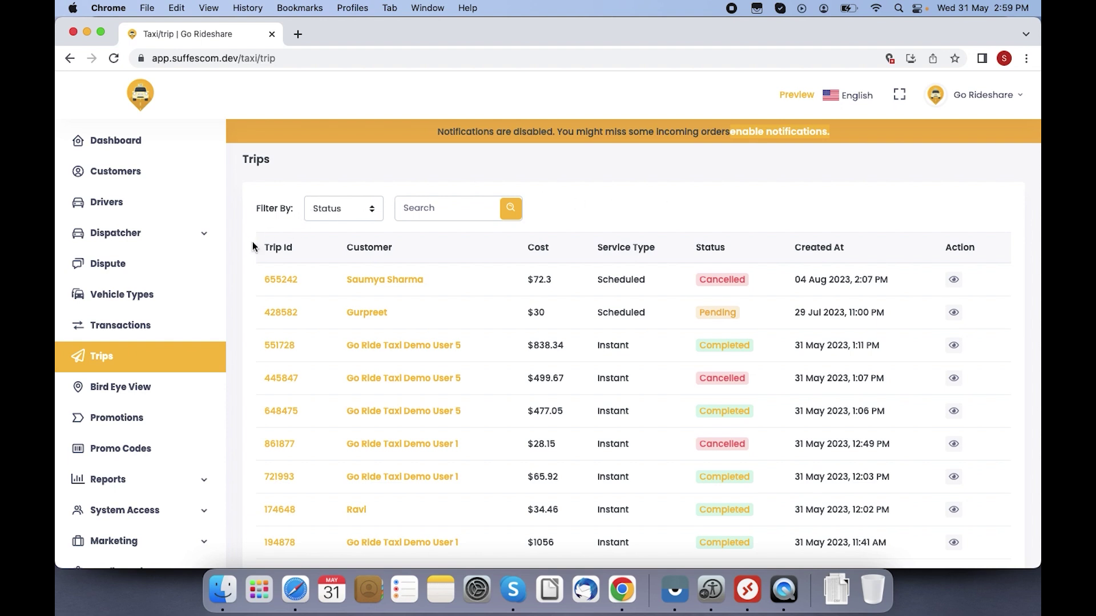
Step: Open the details of cancelled trip 655242 from the Trips list
left_click(333, 210)
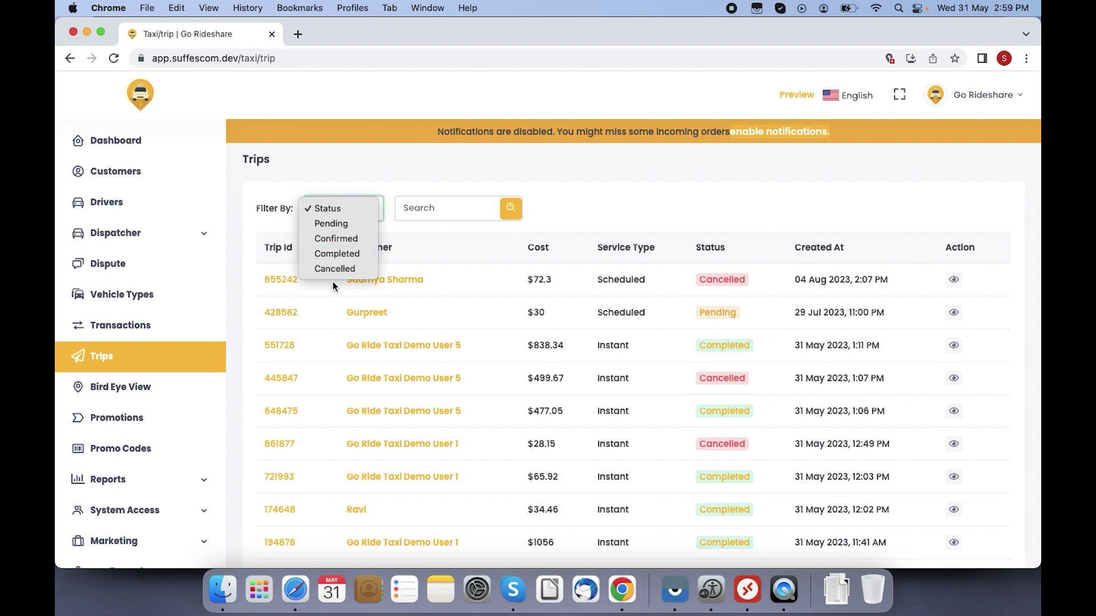
left_click(592, 183)
left_click(428, 207)
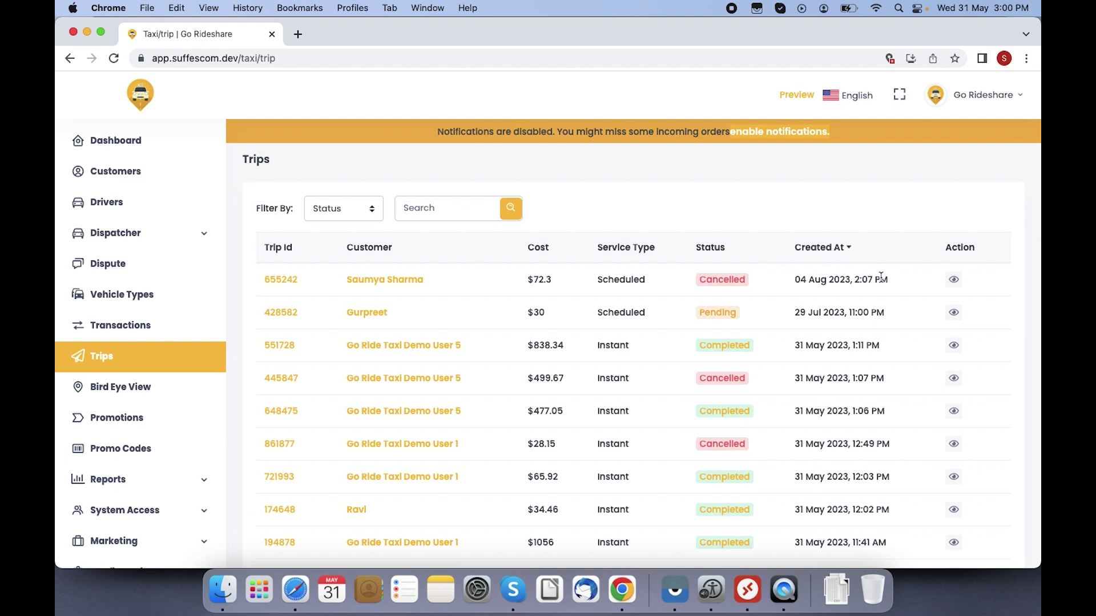
left_click(953, 281)
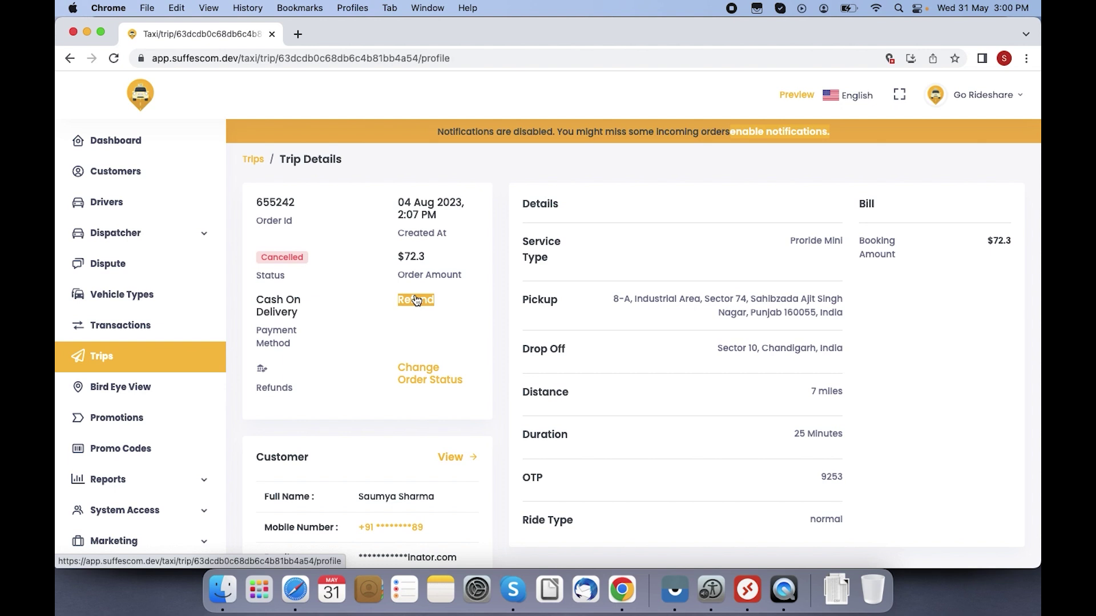
Step: Scroll through trip 655242's details, then go back to the Trips list
left_click(434, 298)
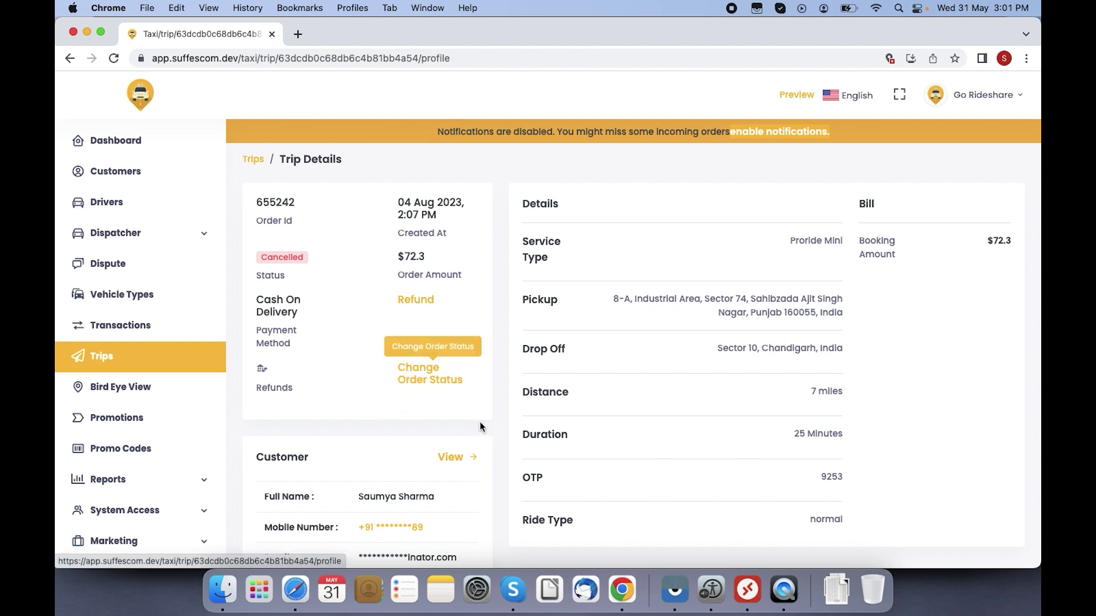
scroll(920, 501, "down", 4)
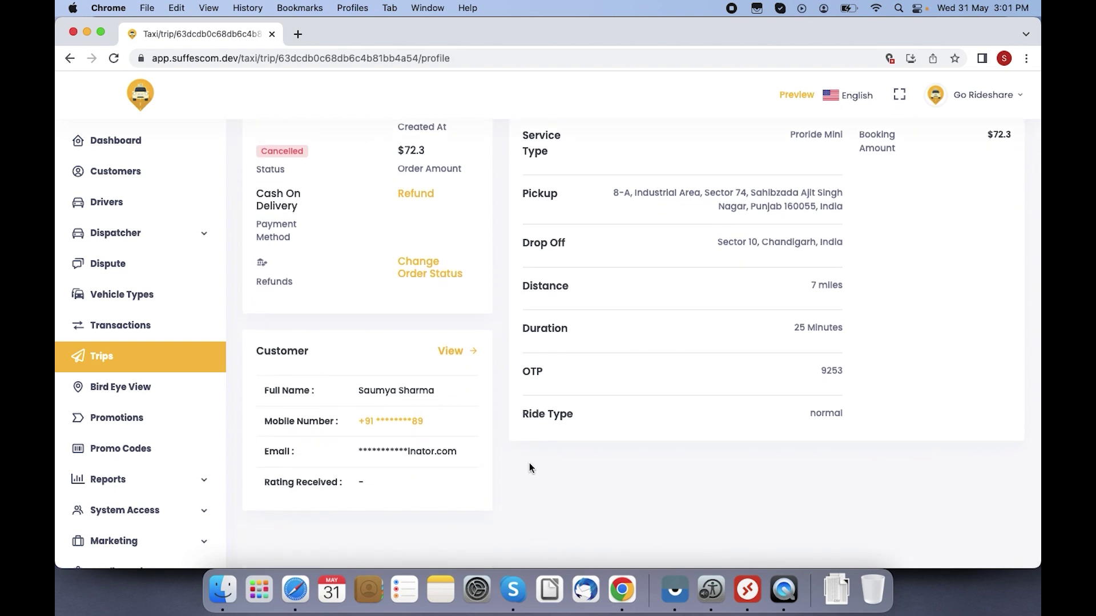
scroll(529, 465, "up", 4)
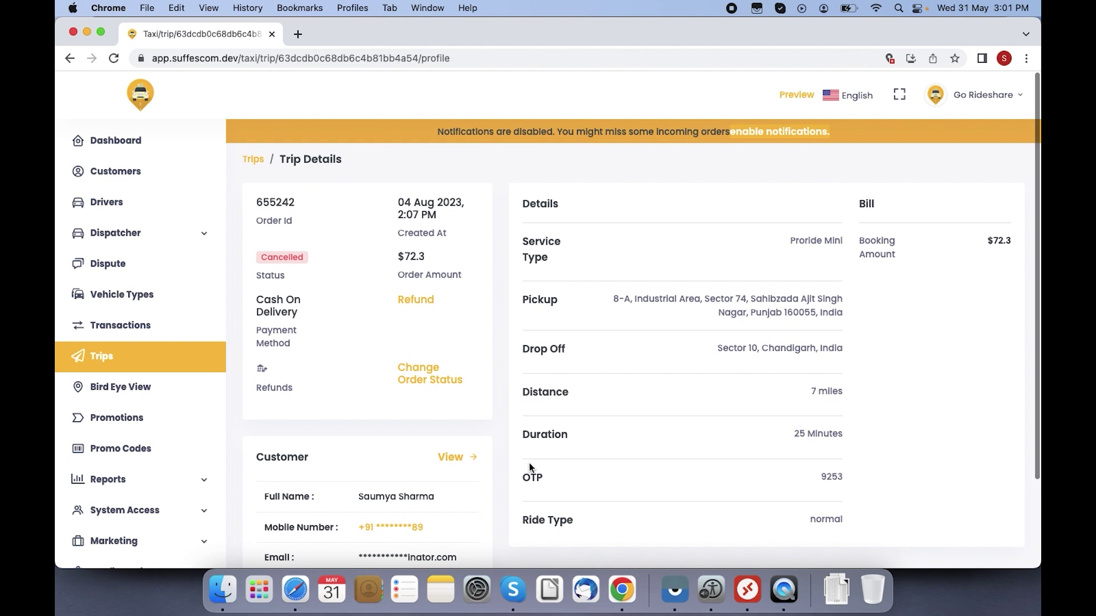
scroll(384, 543, "down", 4)
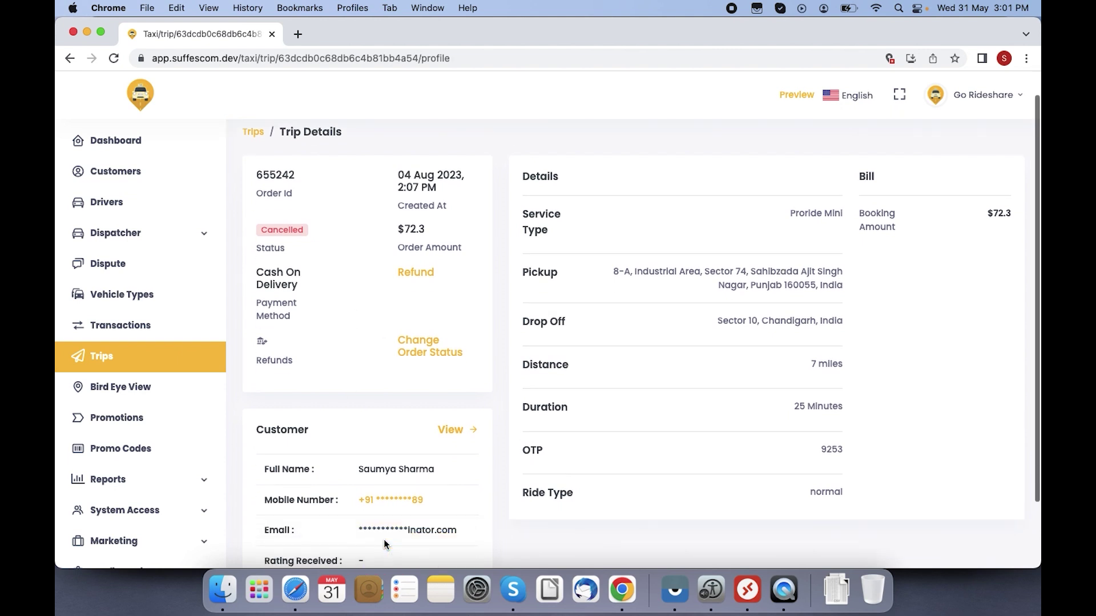
scroll(384, 543, "down", 4)
scroll(384, 543, "up", 5)
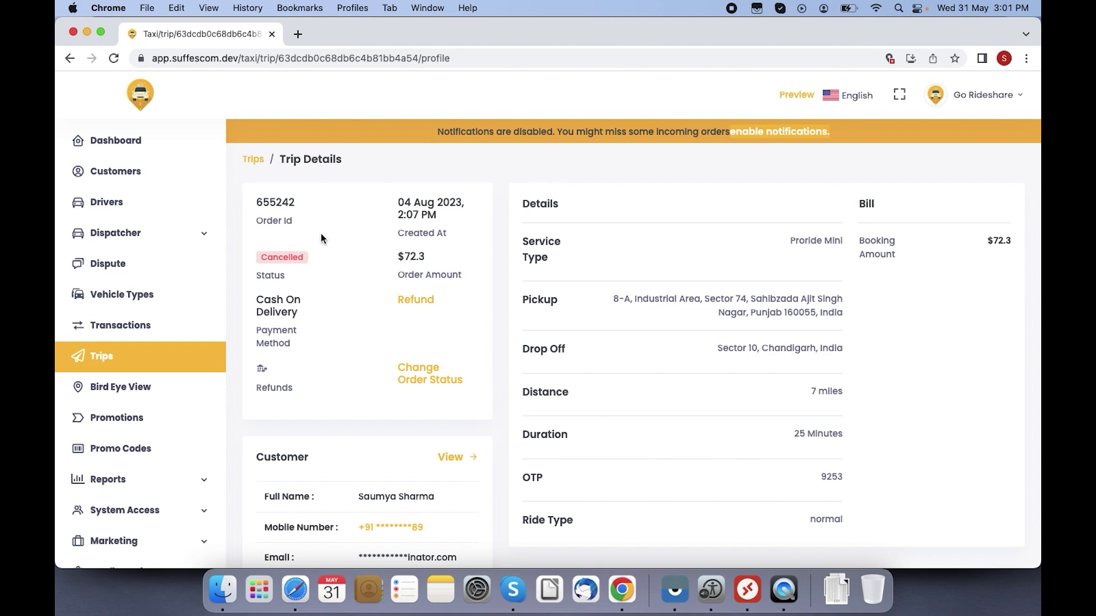
left_click(253, 161)
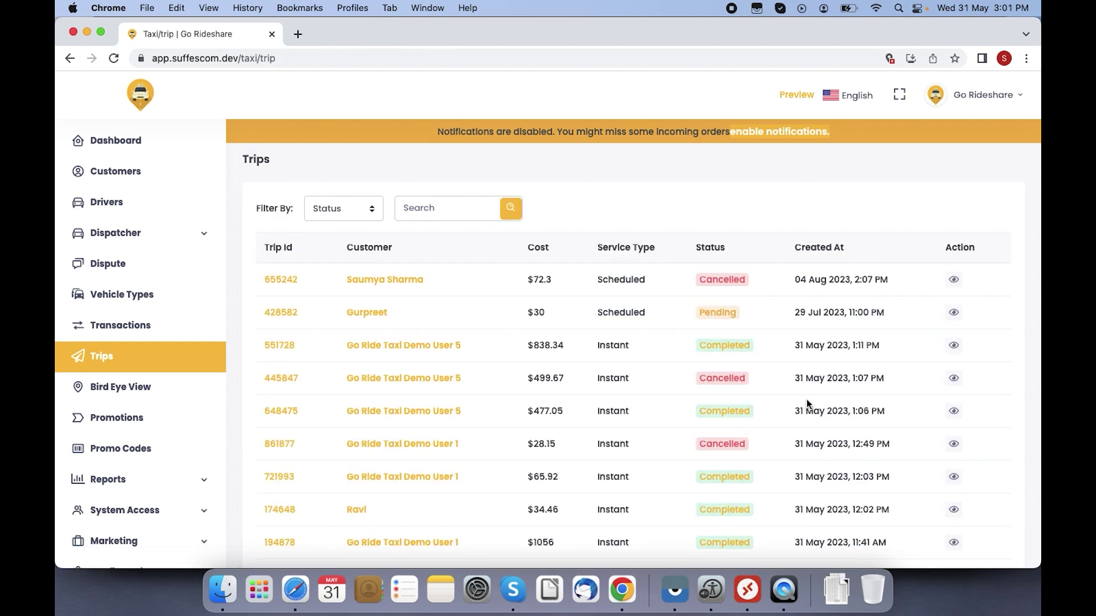
Step: Open completed trip 648475 and review its $477.05 order, driver and admin earnings
left_click(952, 410)
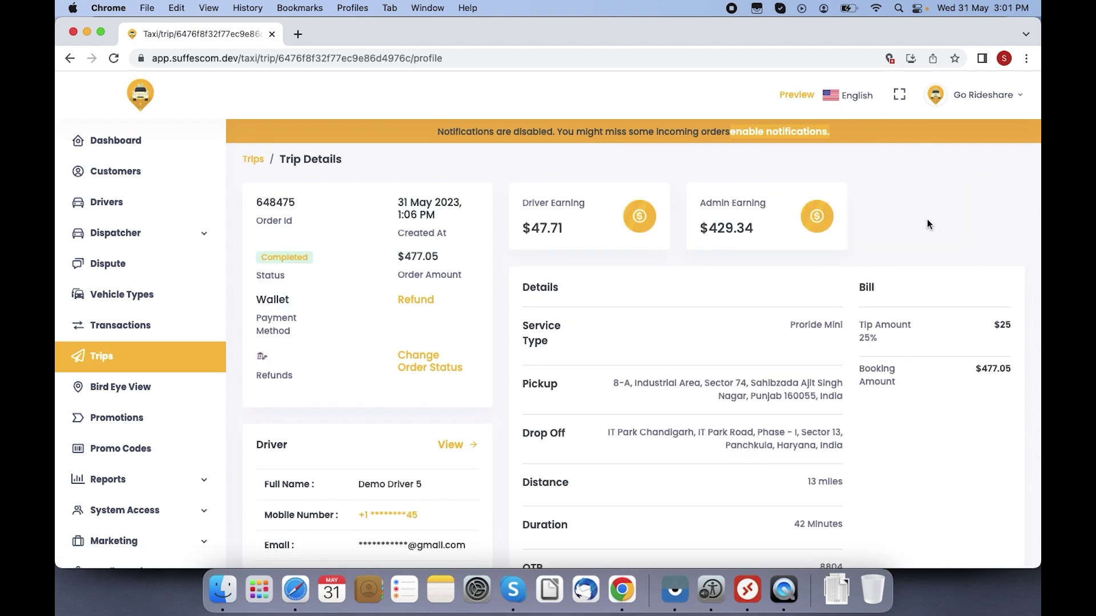
scroll(927, 223, "down", 5)
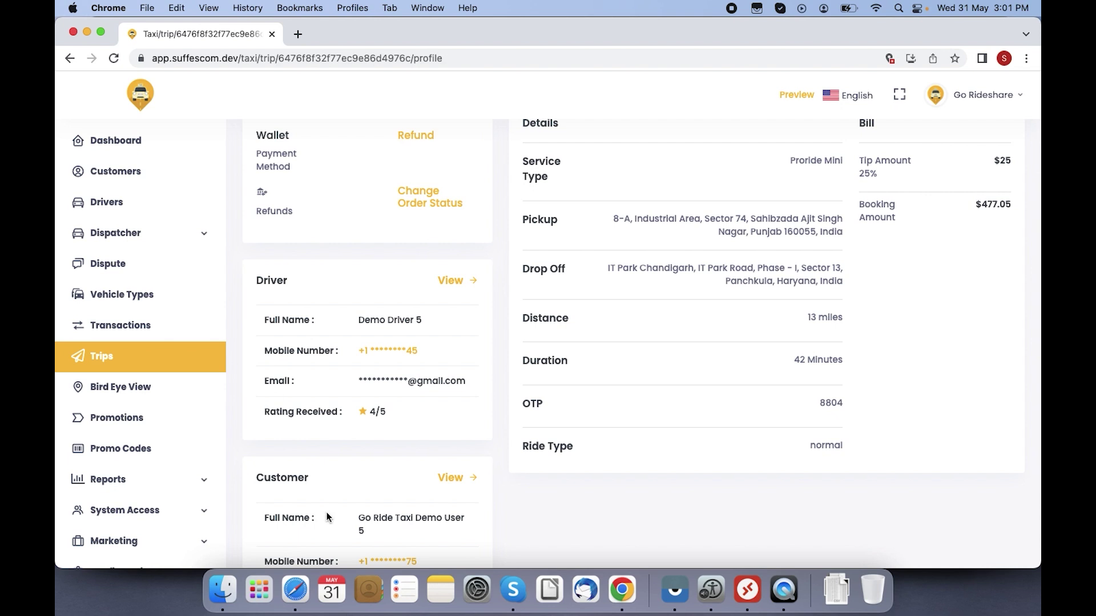
scroll(327, 517, "down", 4)
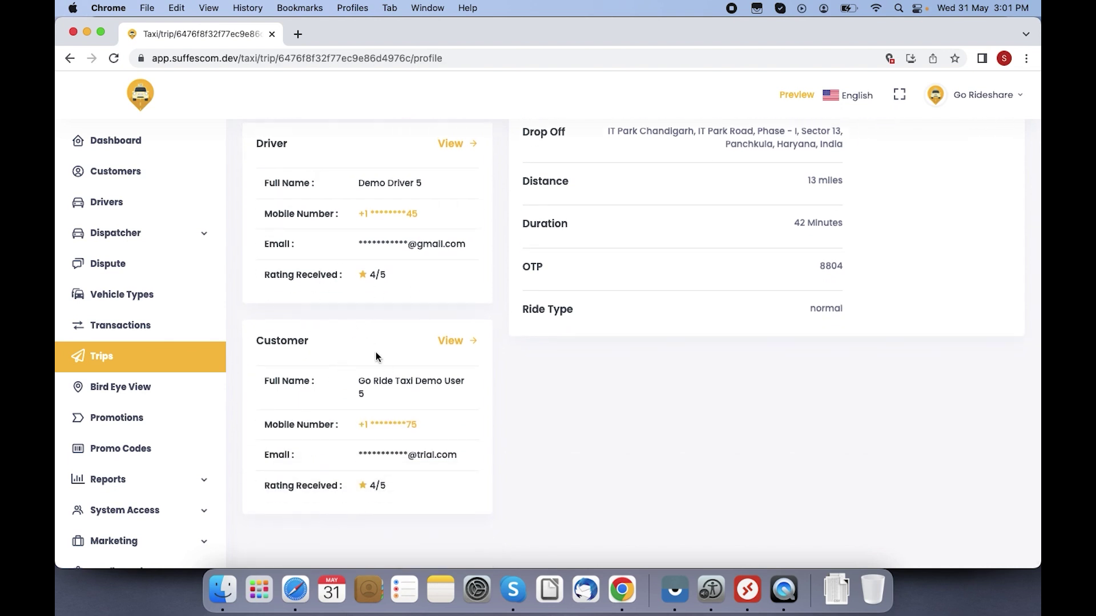
scroll(418, 375, "up", 8)
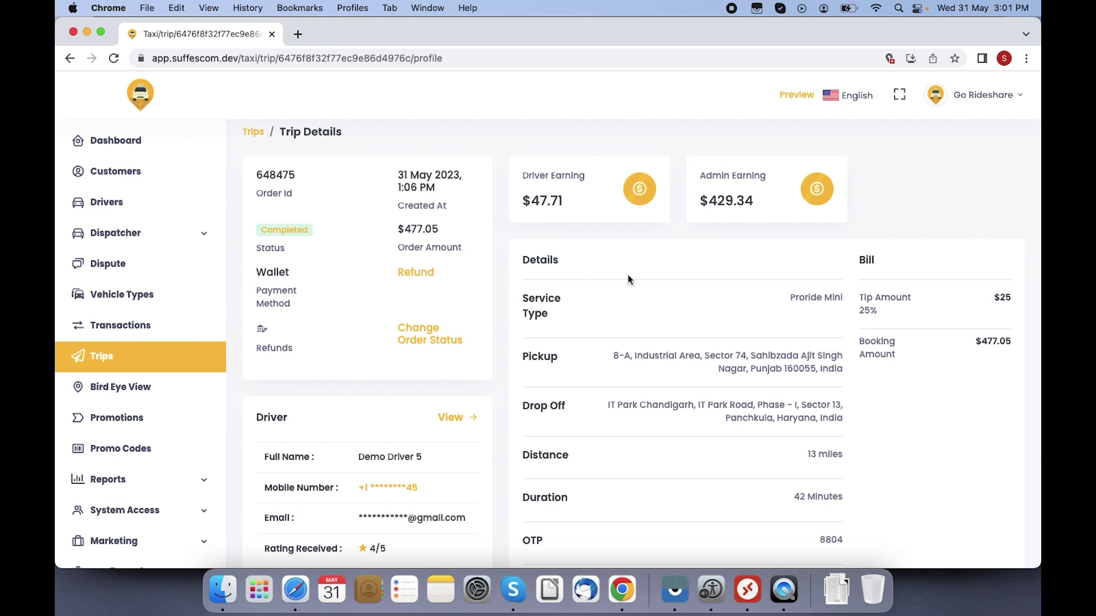
scroll(705, 272, "down", 3)
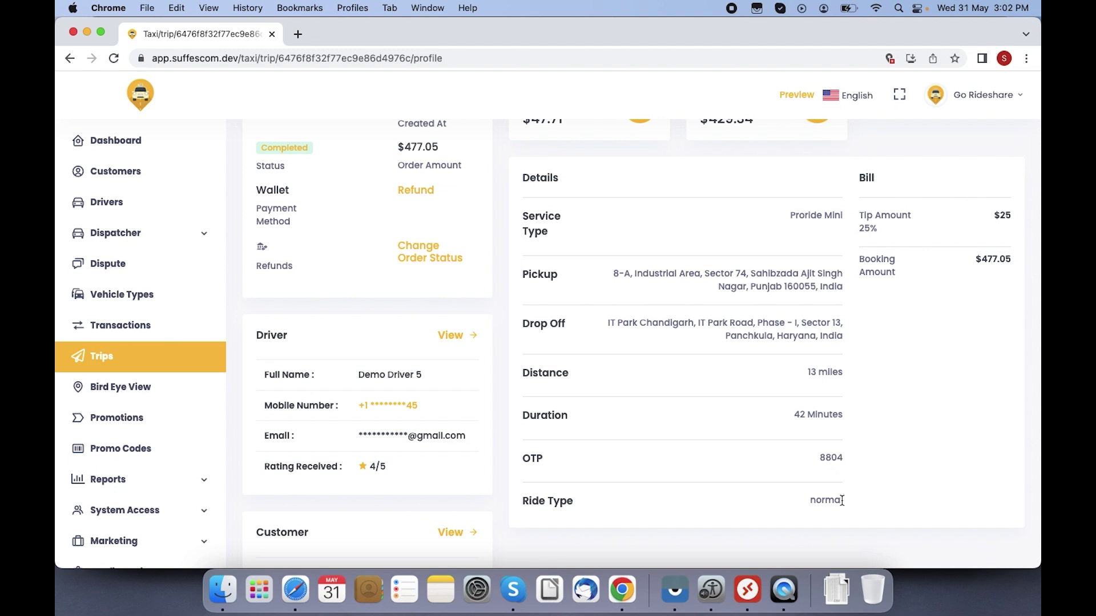
scroll(842, 500, "up", 1)
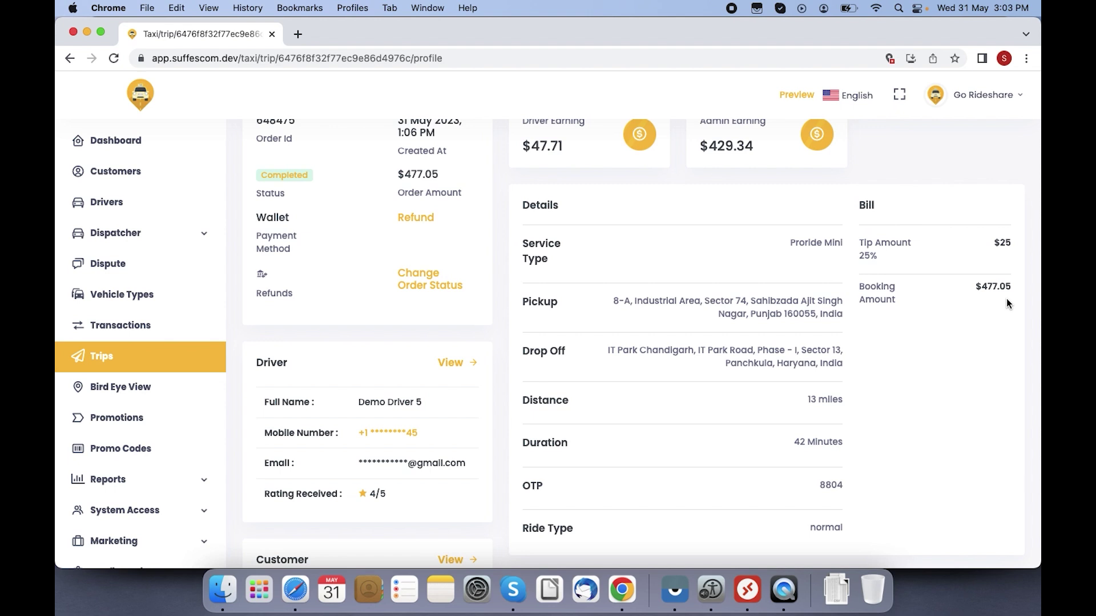
Step: Locate Suffescom Solutions Inc on the Bird Eye View driver map
left_click(125, 389)
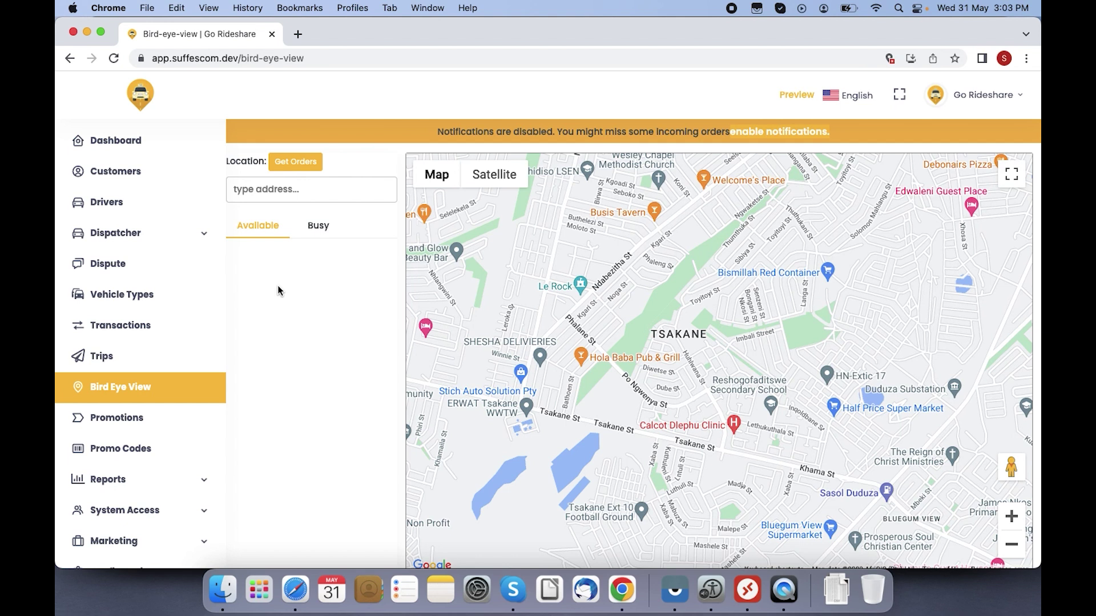
left_click(296, 190)
type("suffescom")
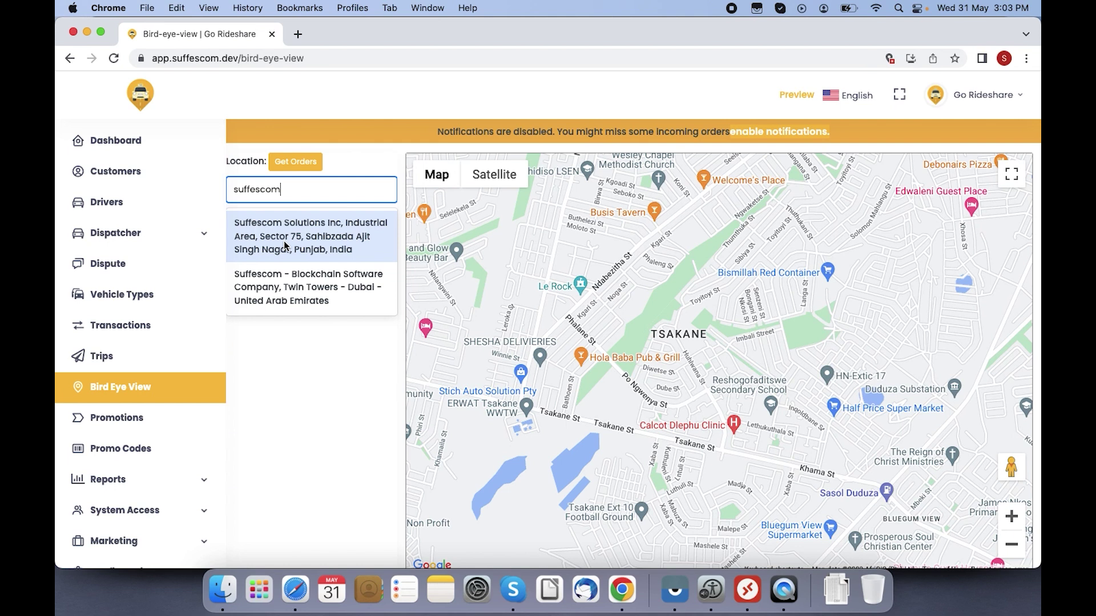
left_click(286, 245)
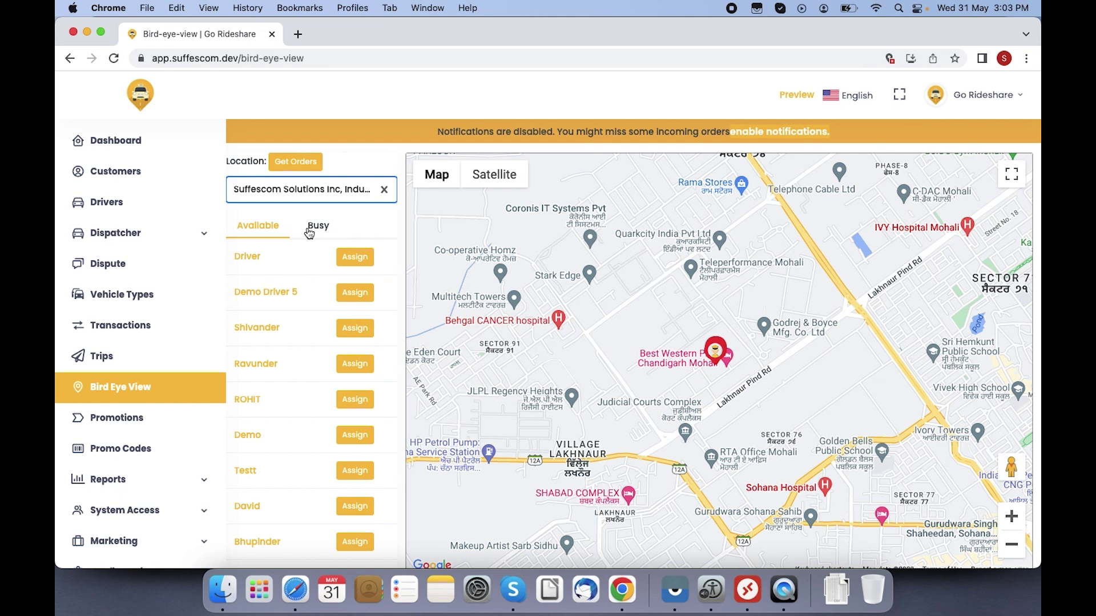
Step: Check busy and available drivers, cancel an assignment, then open Promotions
left_click(309, 231)
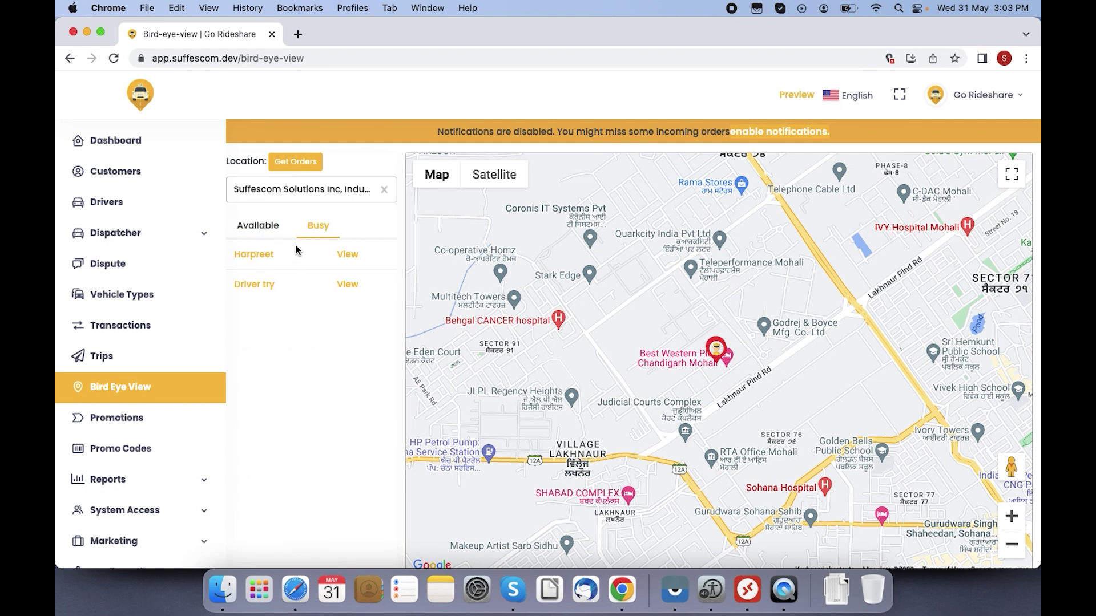
left_click(254, 231)
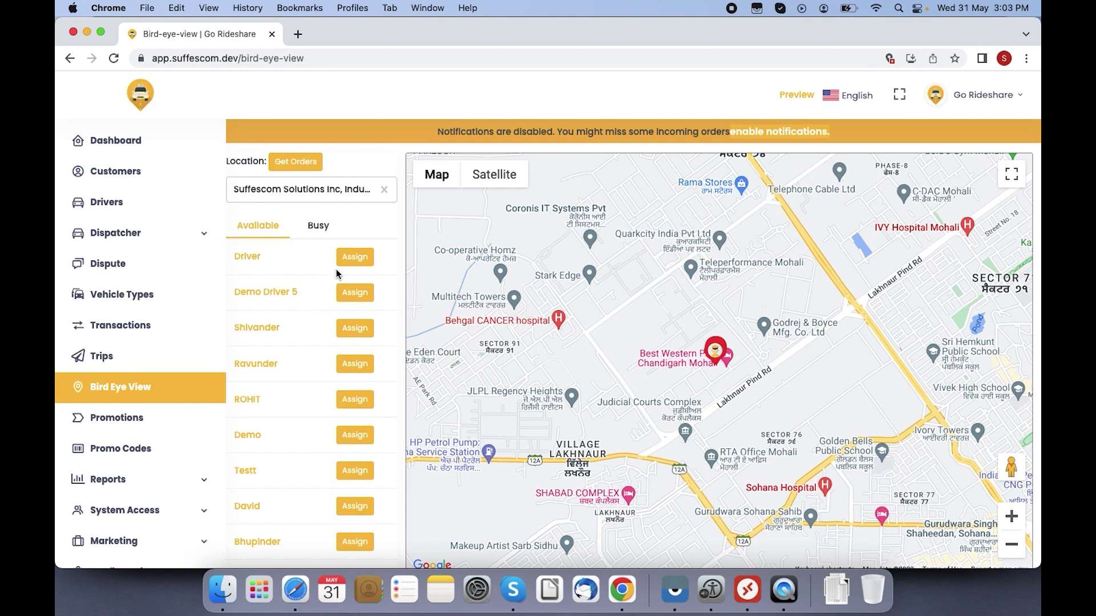
left_click(349, 258)
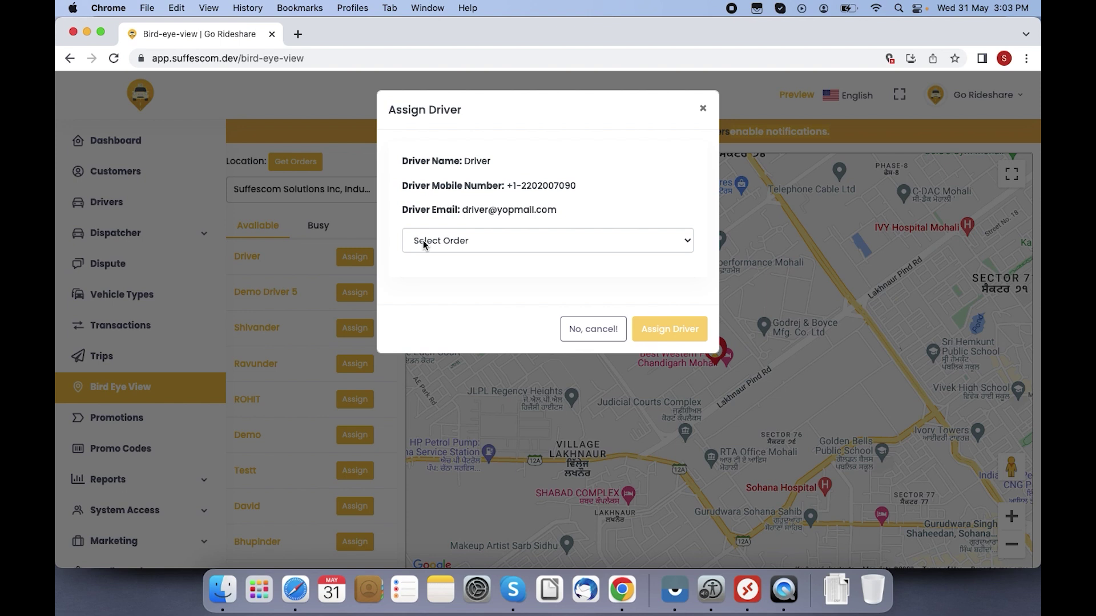
left_click(588, 329)
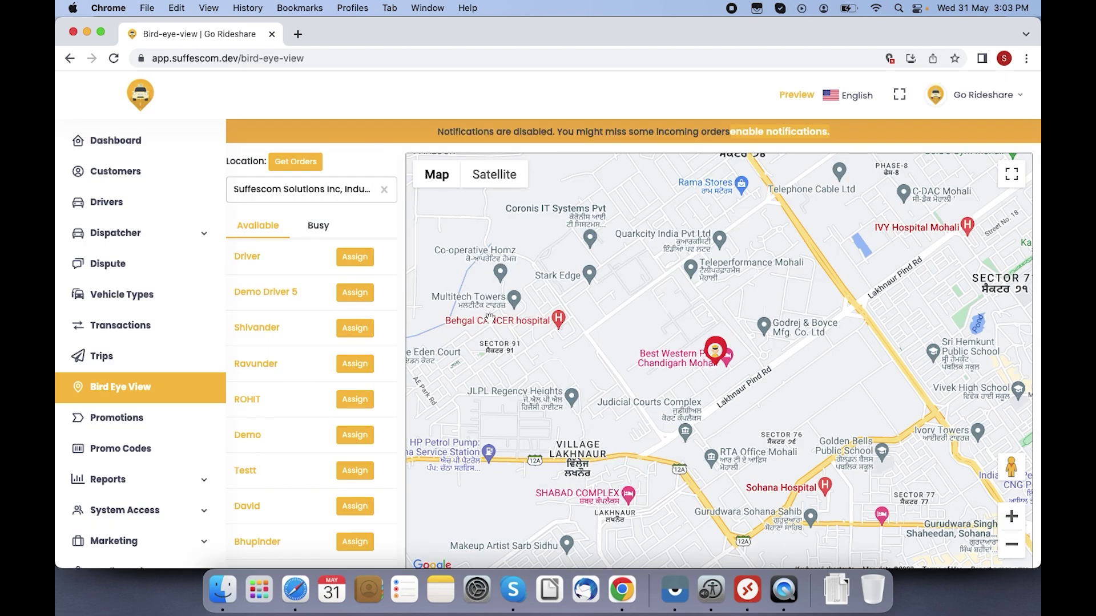
left_click(134, 416)
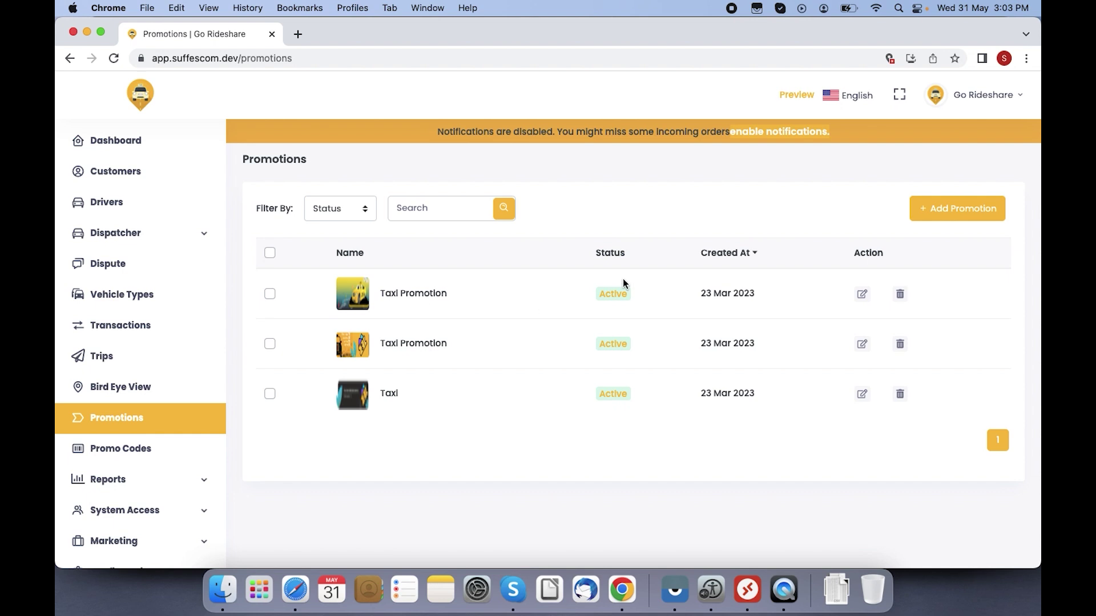
Step: Look at the Add Promotion form, return to Promotions, and open Promo Codes
left_click(952, 214)
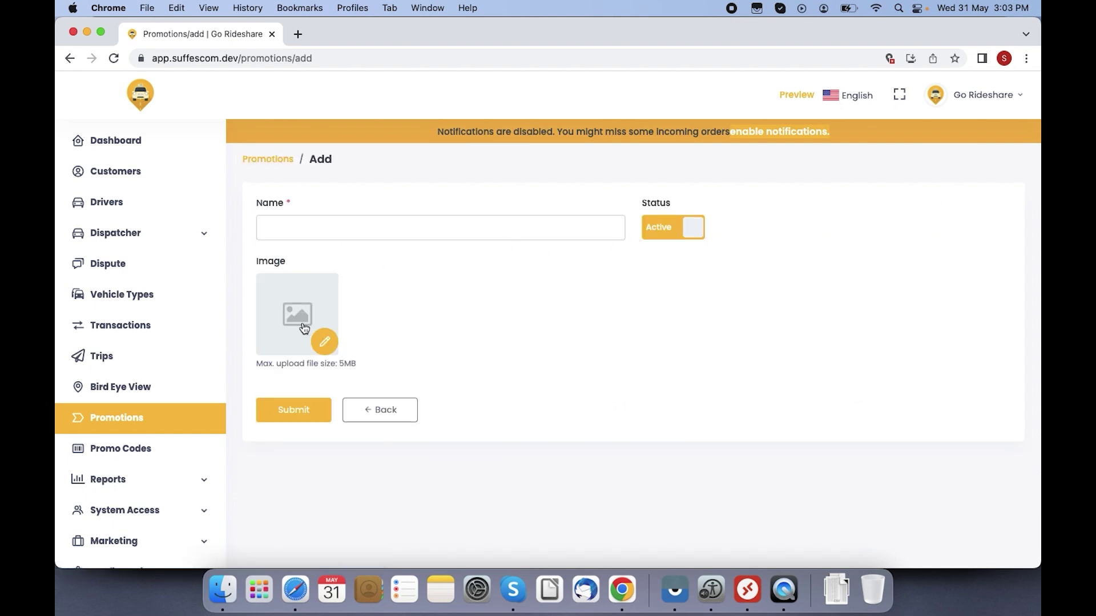
left_click(266, 159)
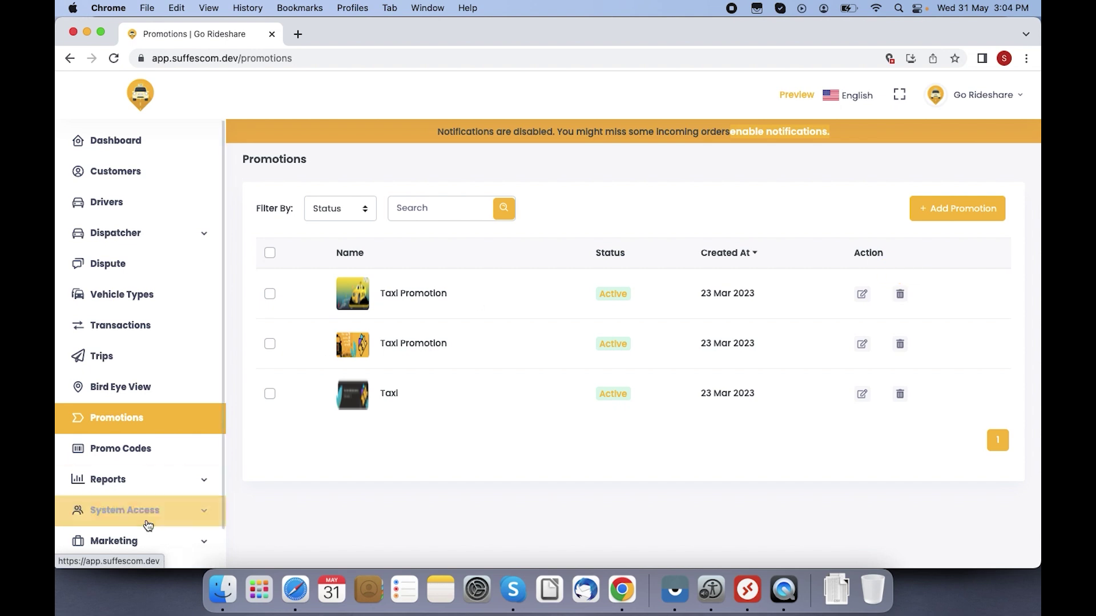
left_click(150, 458)
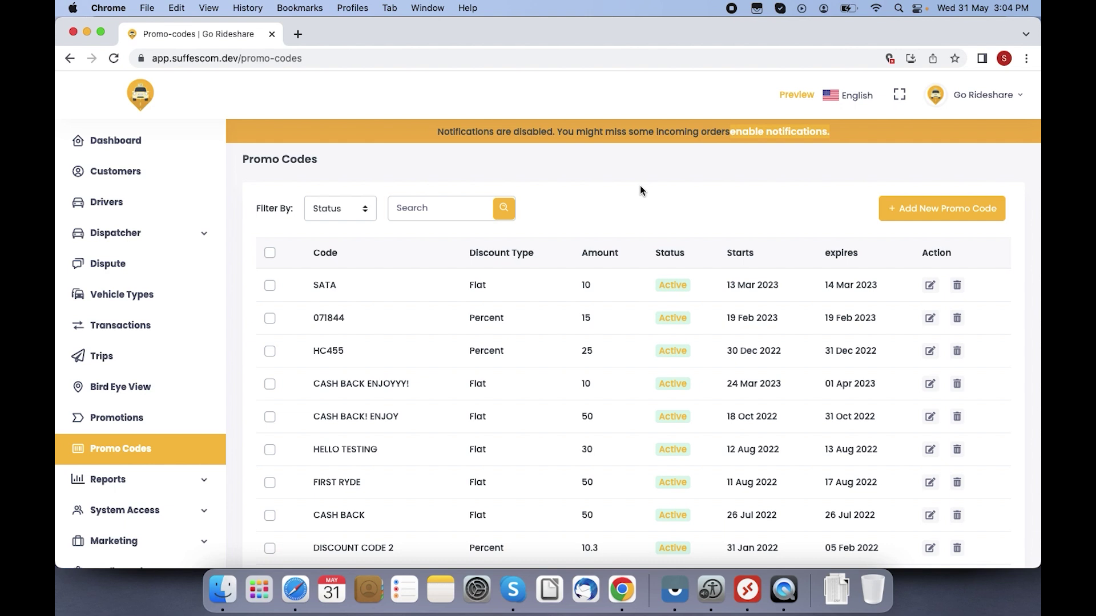
Step: Start a new promo code SUFFESCOM50 with restrict area left as None
left_click(897, 216)
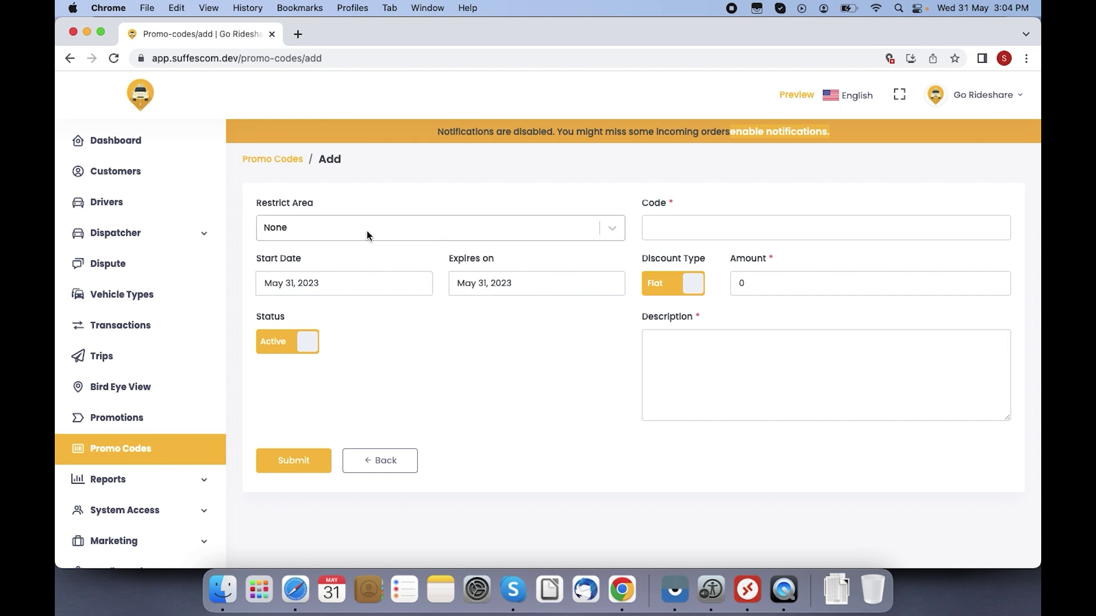
left_click(366, 230)
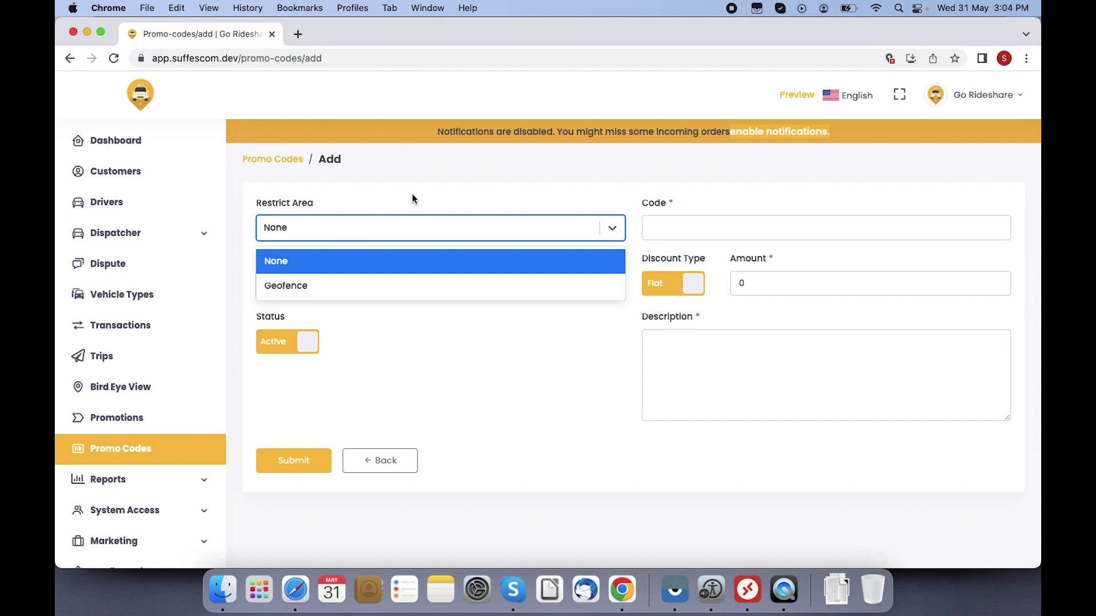
left_click(443, 191)
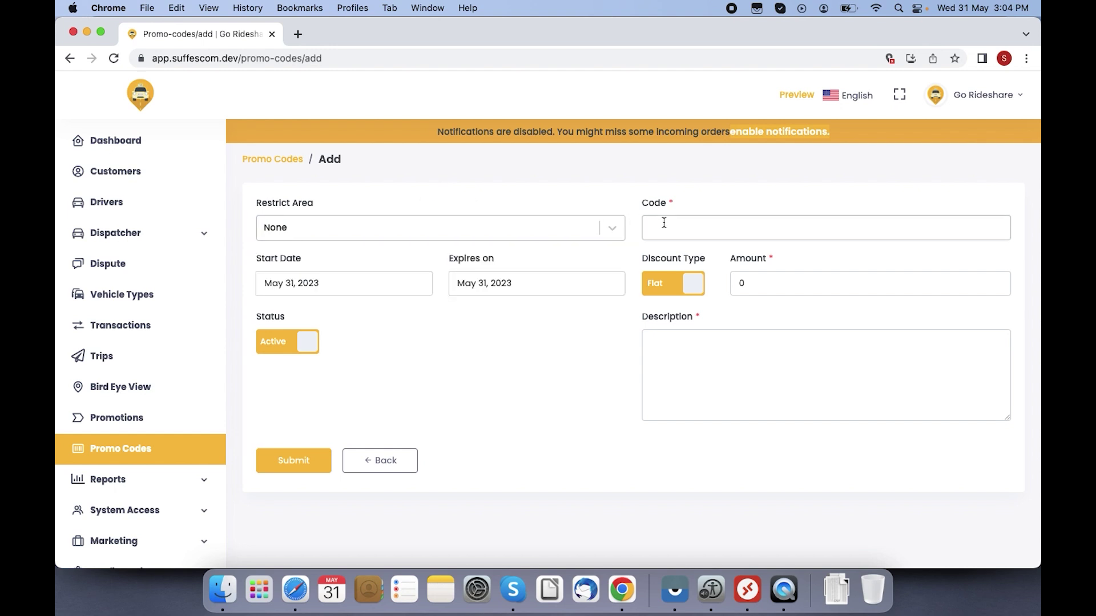
type("SUFFESCOM50")
Step: Set the promo code validity from May 31 to June 8, 2023 and clear the amount
left_click(370, 284)
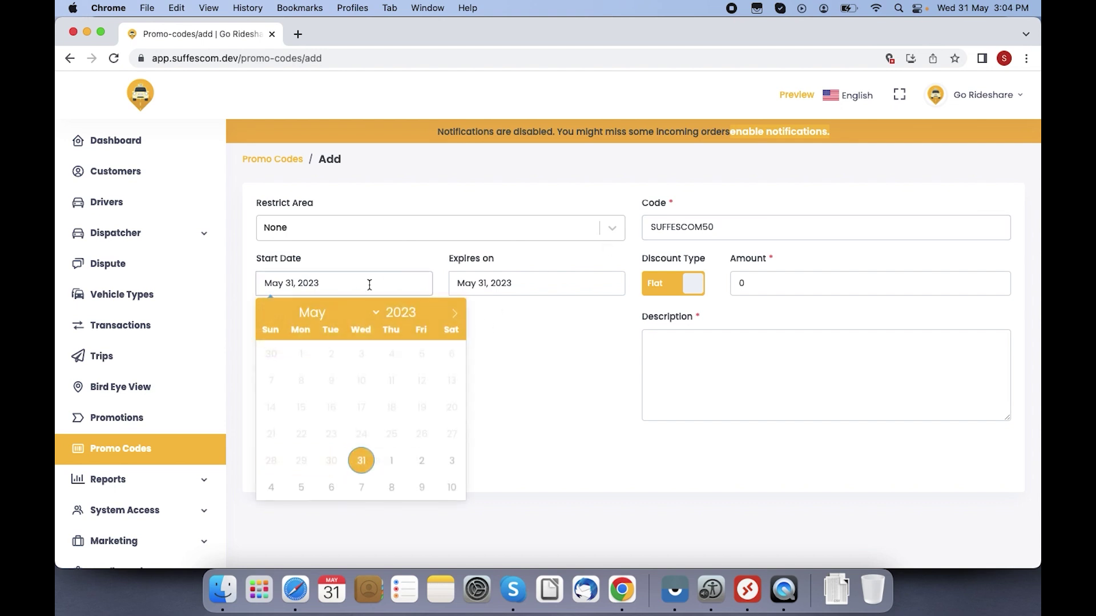
left_click(476, 281)
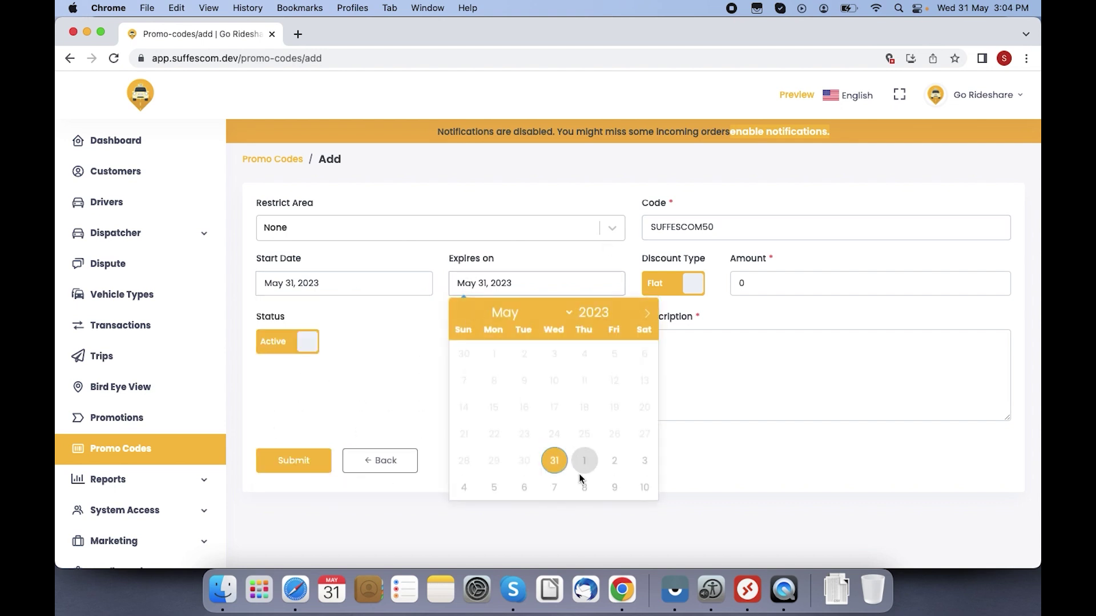
left_click(584, 480)
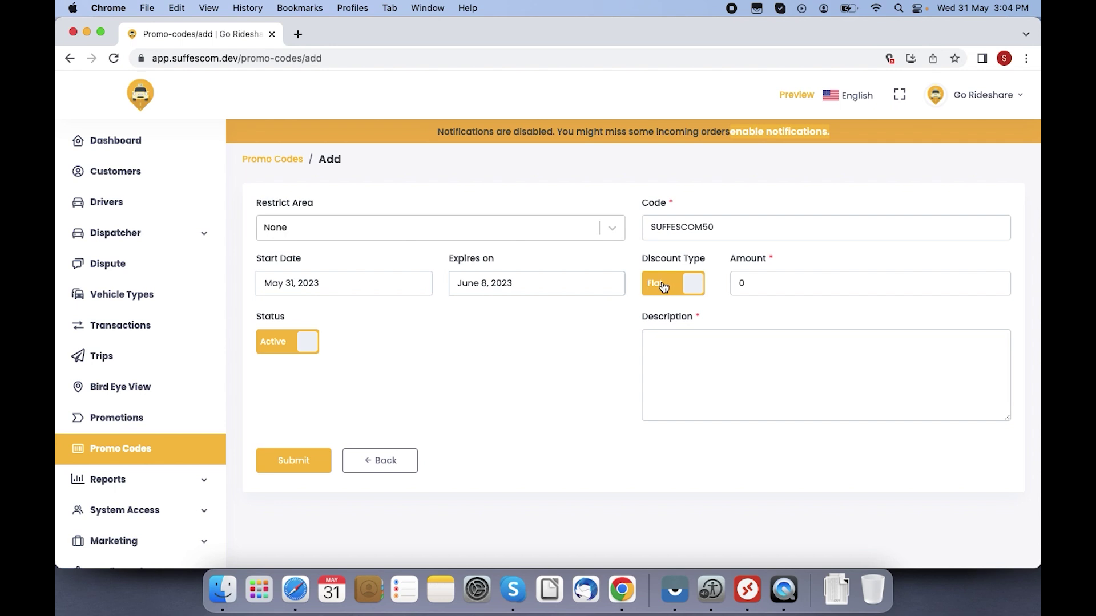
left_click(751, 281)
key("BackSpace")
Step: Set the discount to Flat with an amount of 5
type("50")
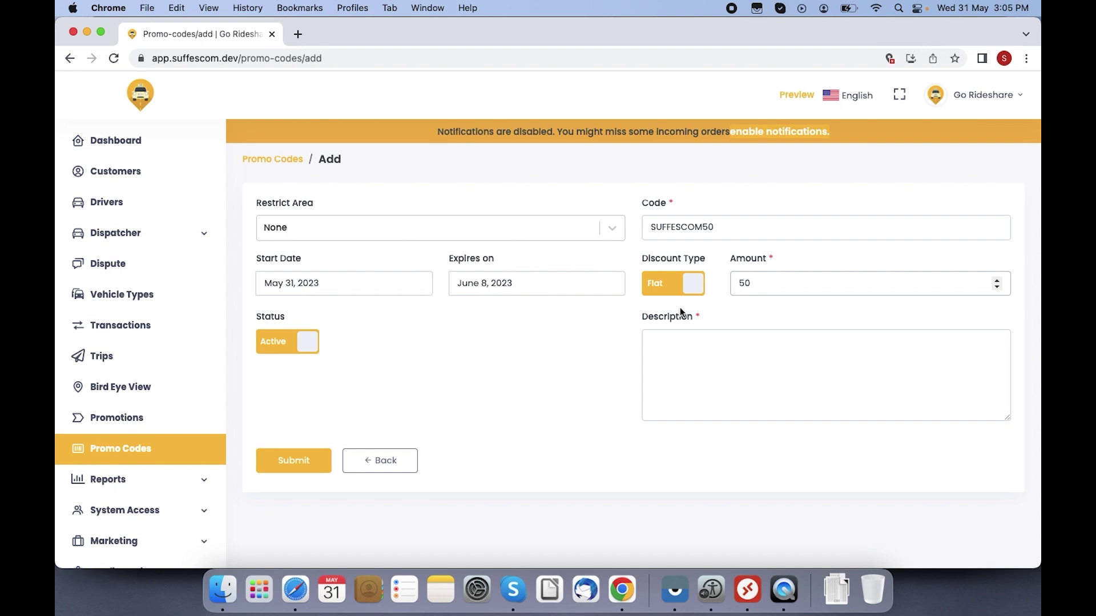
left_click(688, 286)
left_click(763, 282)
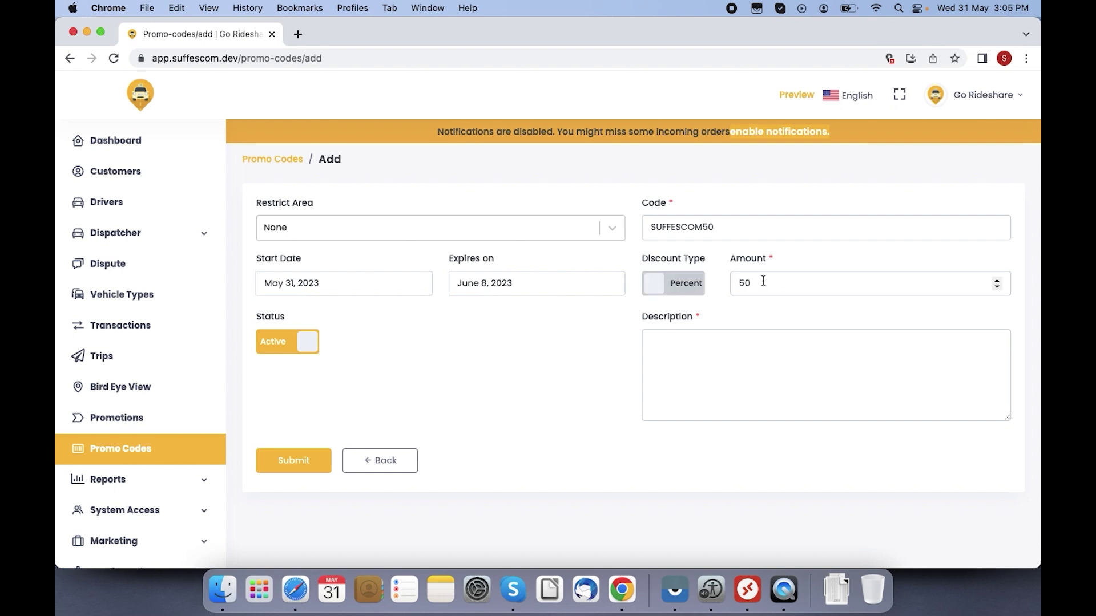
key("BackSpace")
left_click(691, 288)
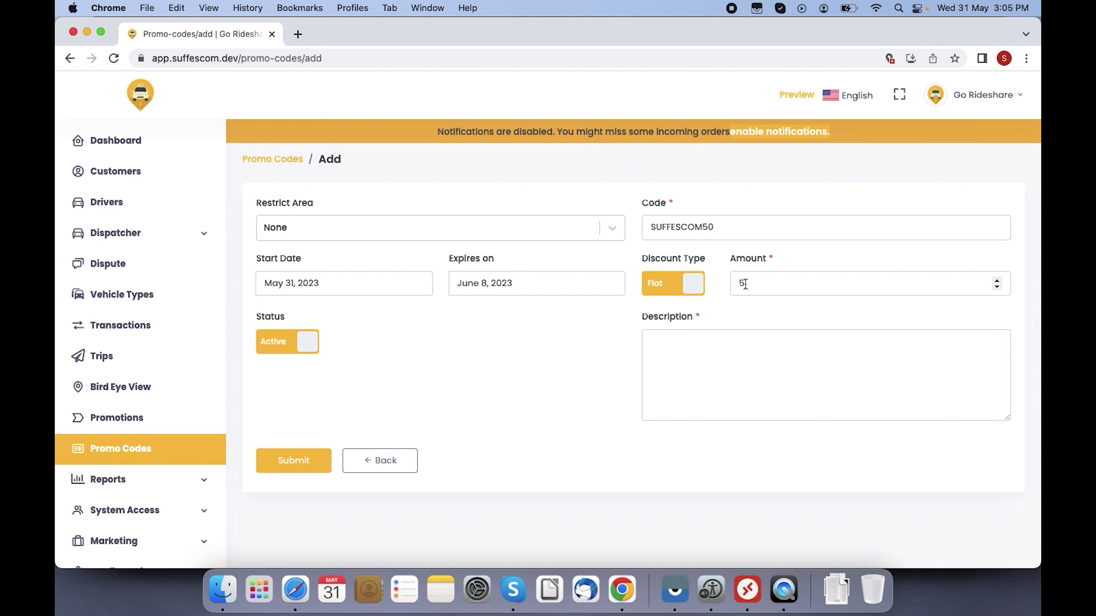
Step: Enter the description 'description of the promo code', correcting its typos
left_click(313, 463)
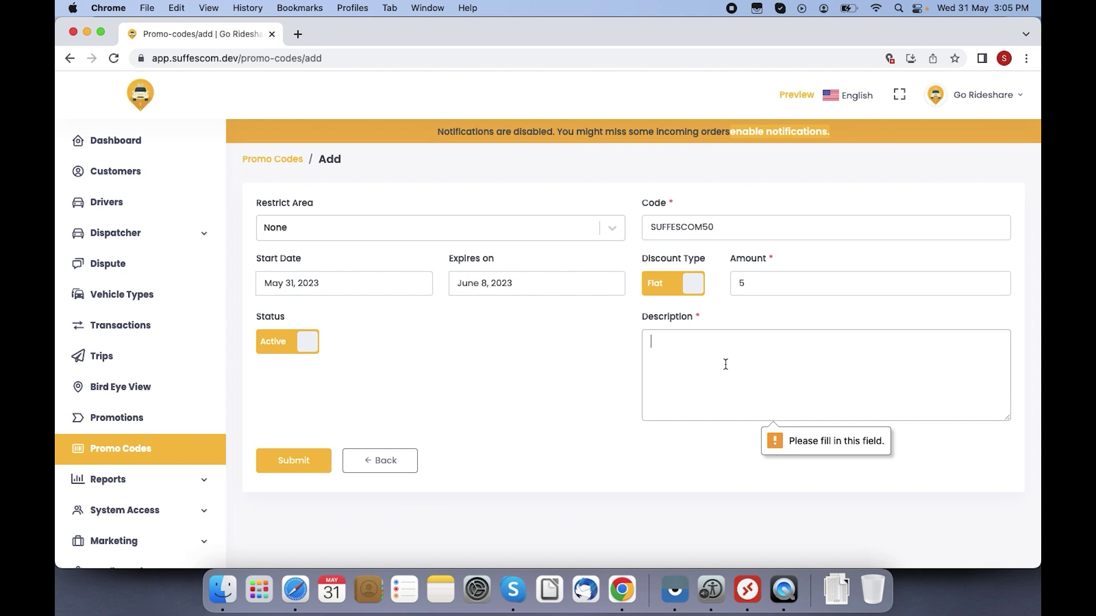
type("desription of the promo ocde")
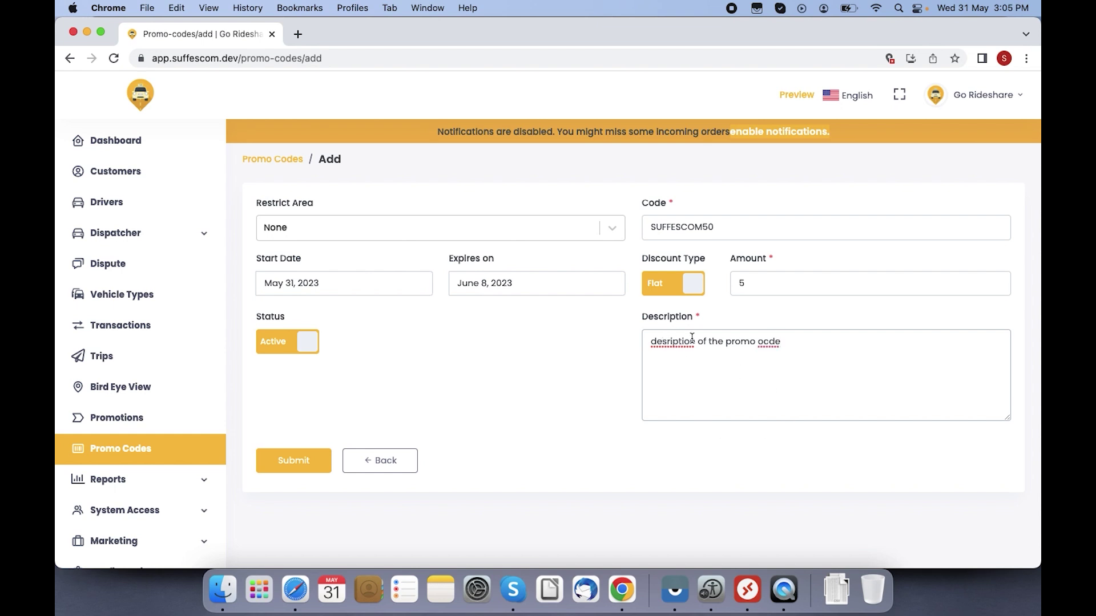
left_click(766, 343)
key("BackSpace")
type("o")
key("Left")
key("Left")
key("Left")
key("Left")
key("Left")
key("Left")
key("Left")
key("Left")
key("Left")
key("Left")
key("Left")
key("Left")
key("Left")
key("Left")
key("Left")
key("Left")
key("Left")
key("Left")
key("Left")
key("Left")
key("Right")
Step: Finish the description fix and save promo code SUFFESCOM50
type("c")
left_click(289, 457)
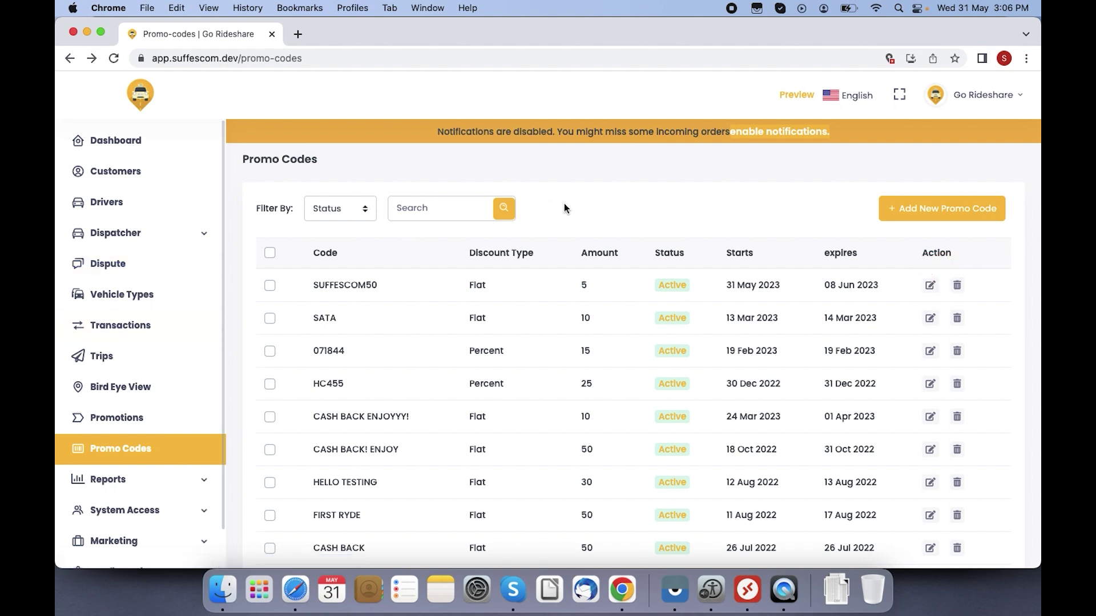
scroll(564, 209, "down", 1)
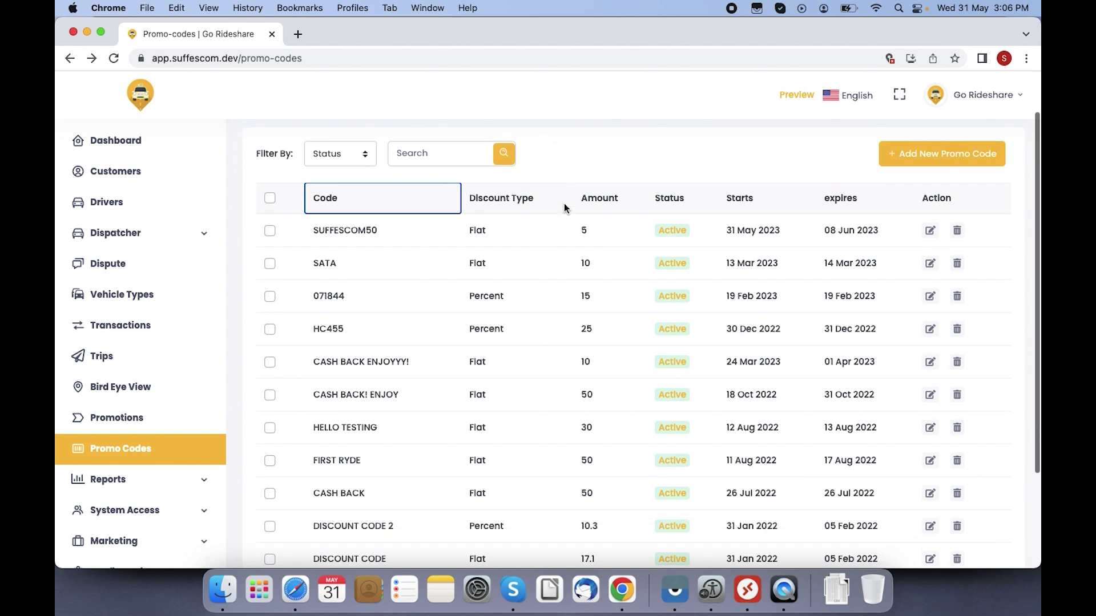
Step: Expand Reports and open the Orders report for May 2023
left_click(122, 482)
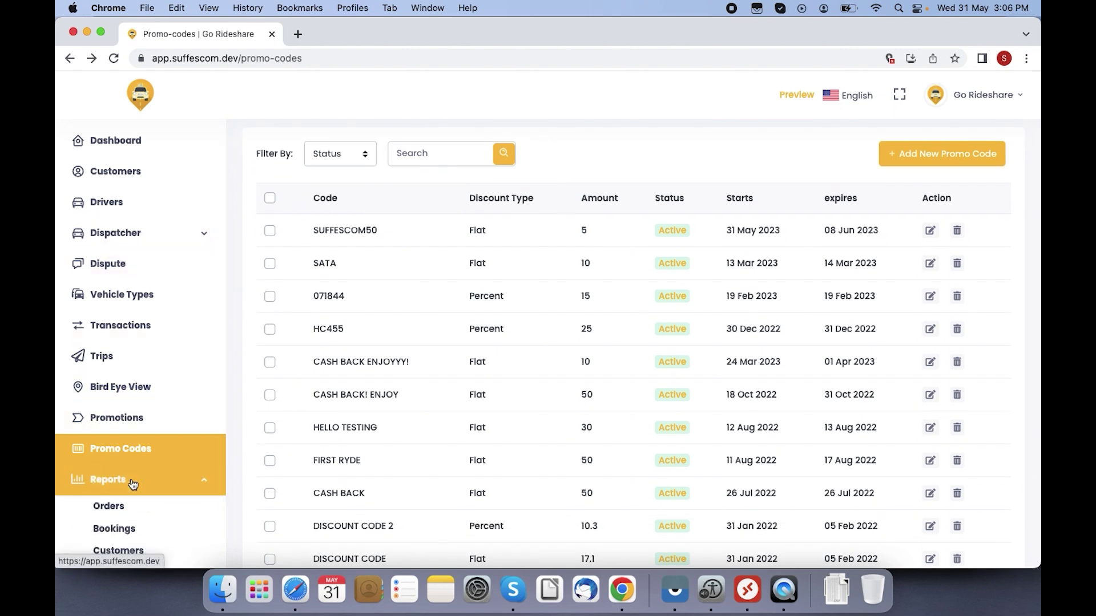
scroll(157, 489, "down", 3)
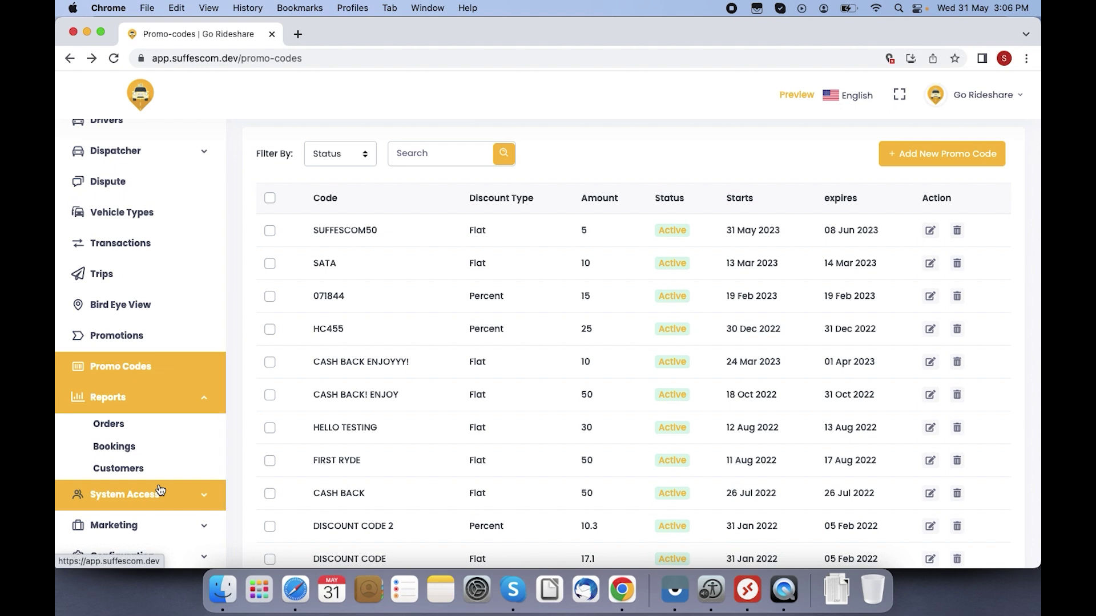
scroll(160, 490, "down", 1)
scroll(160, 489, "up", 2)
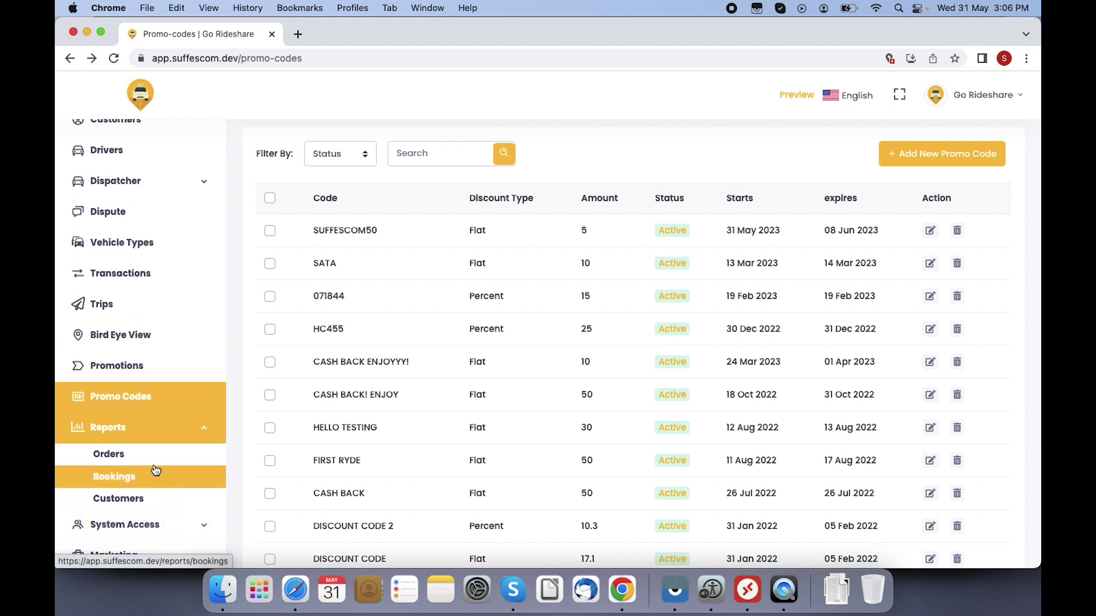
left_click(152, 465)
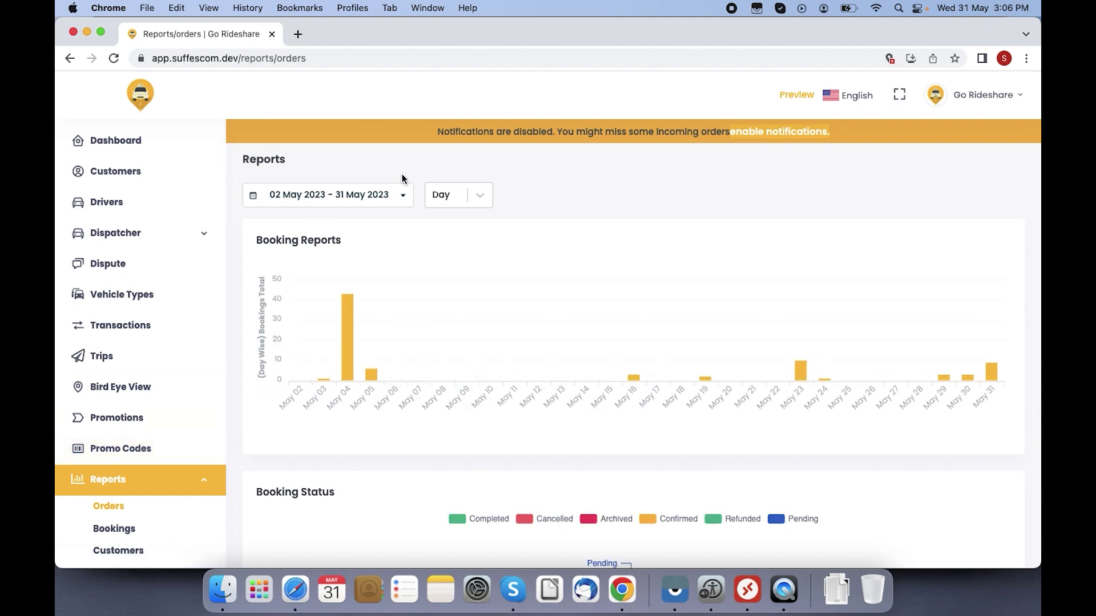
Step: Leave the 02–31 May 2023 date range unchanged and scroll through the booking, status and revenue charts
left_click(370, 202)
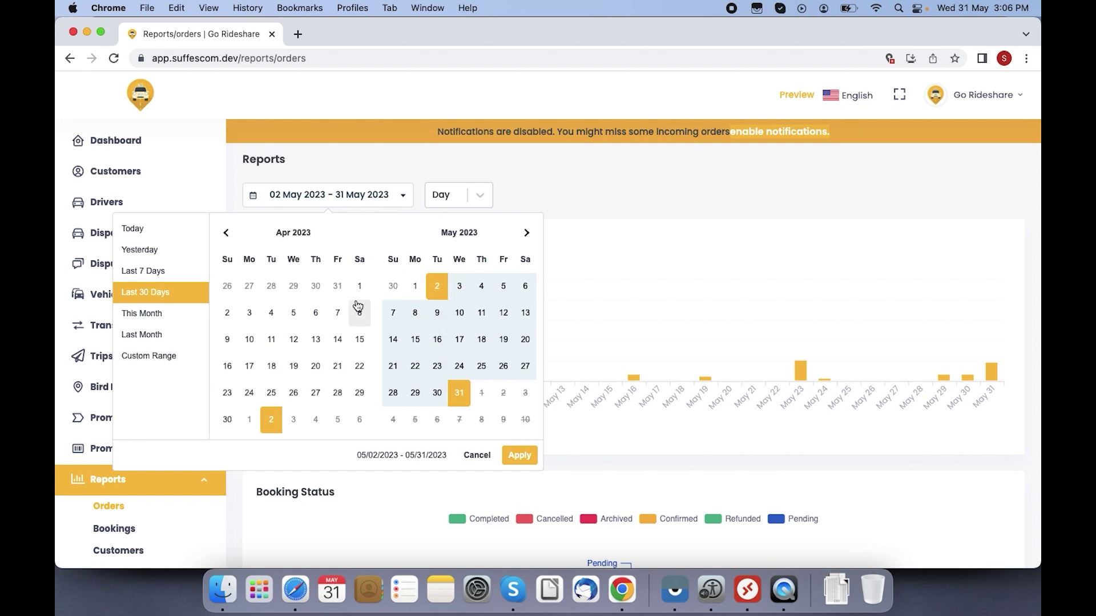
left_click(596, 230)
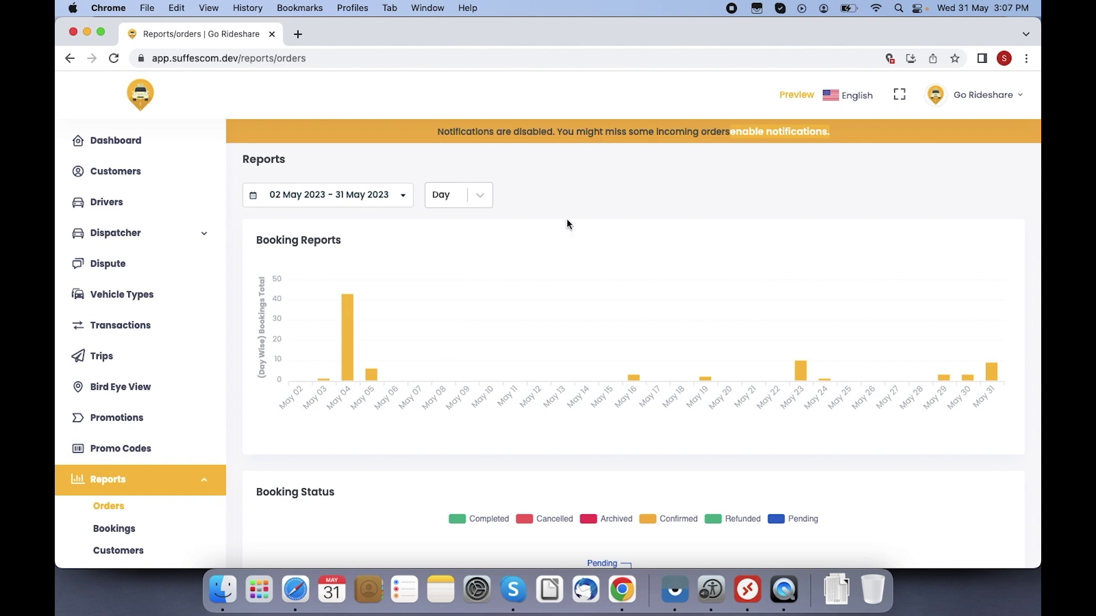
mouse_move(352, 352)
scroll(362, 466, "down", 5)
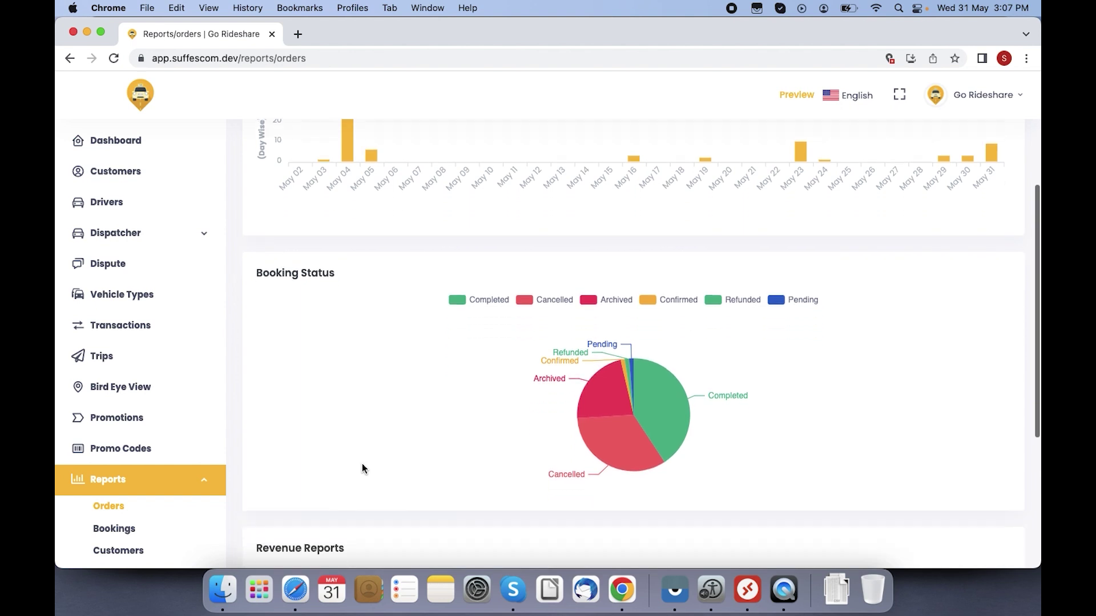
scroll(362, 464, "down", 3)
mouse_move(634, 366)
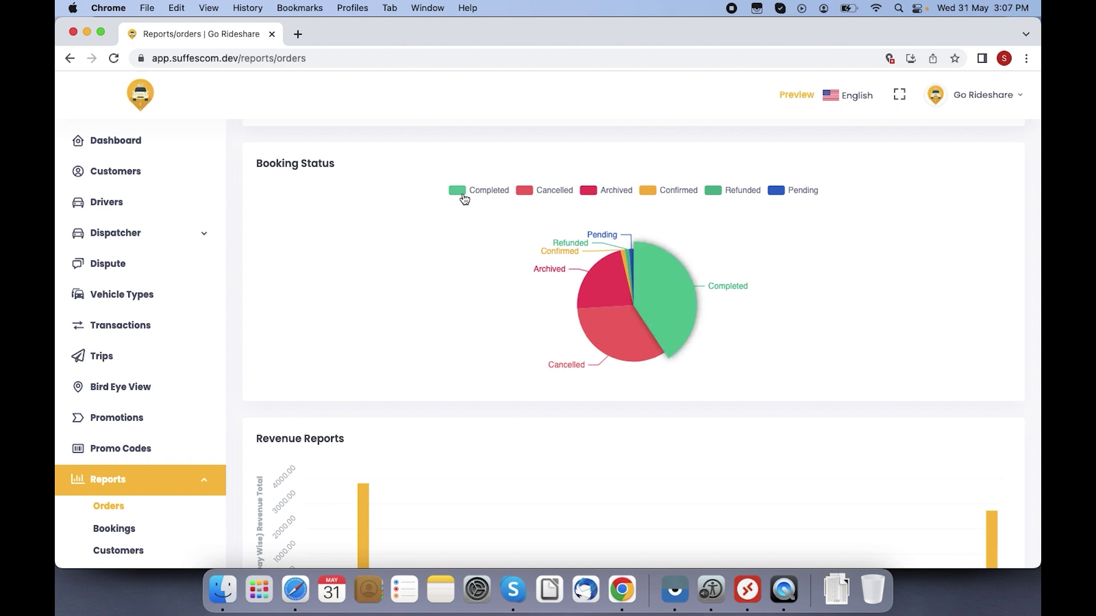
mouse_move(683, 301)
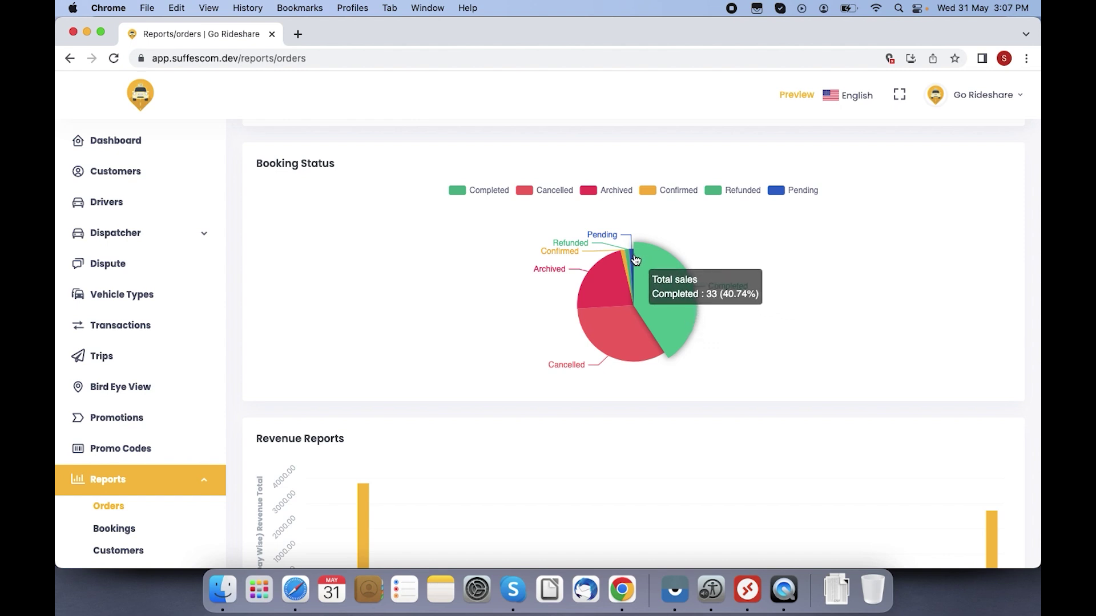
mouse_move(632, 253)
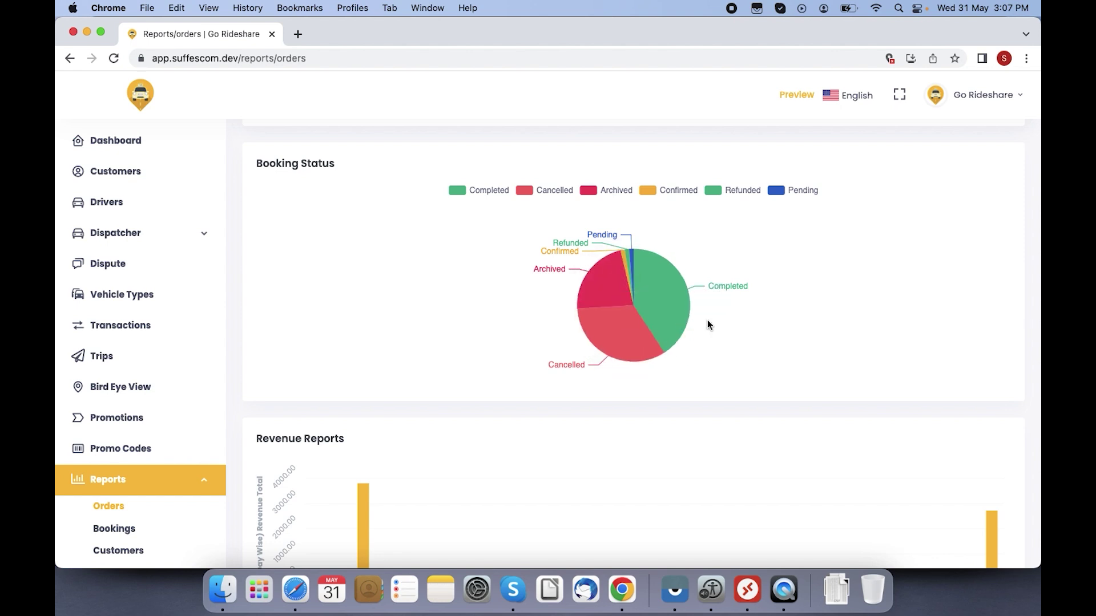
scroll(707, 325, "down", 5)
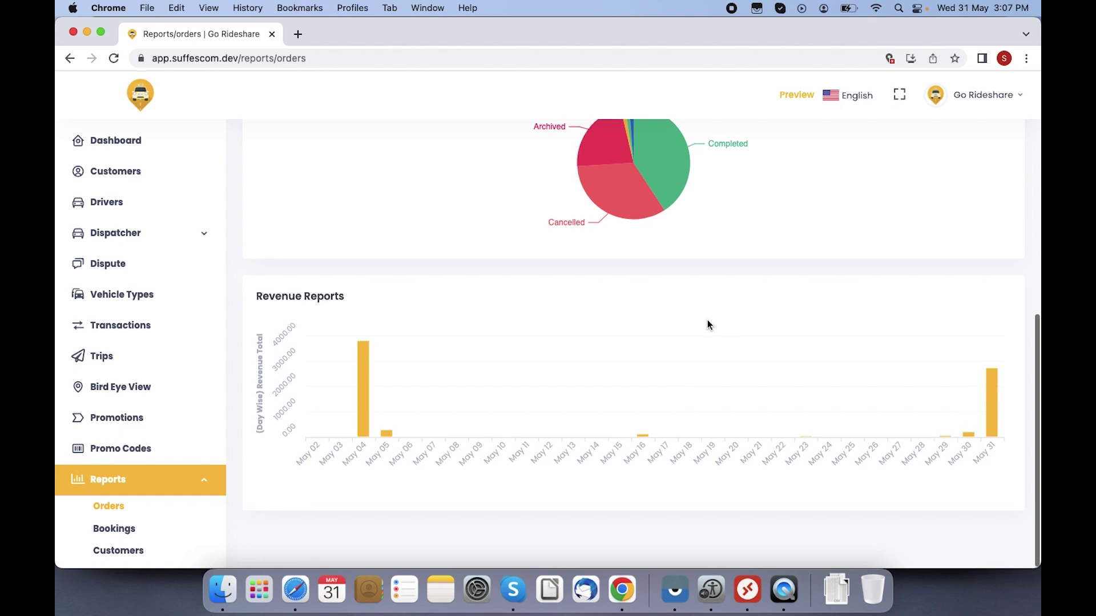
mouse_move(361, 432)
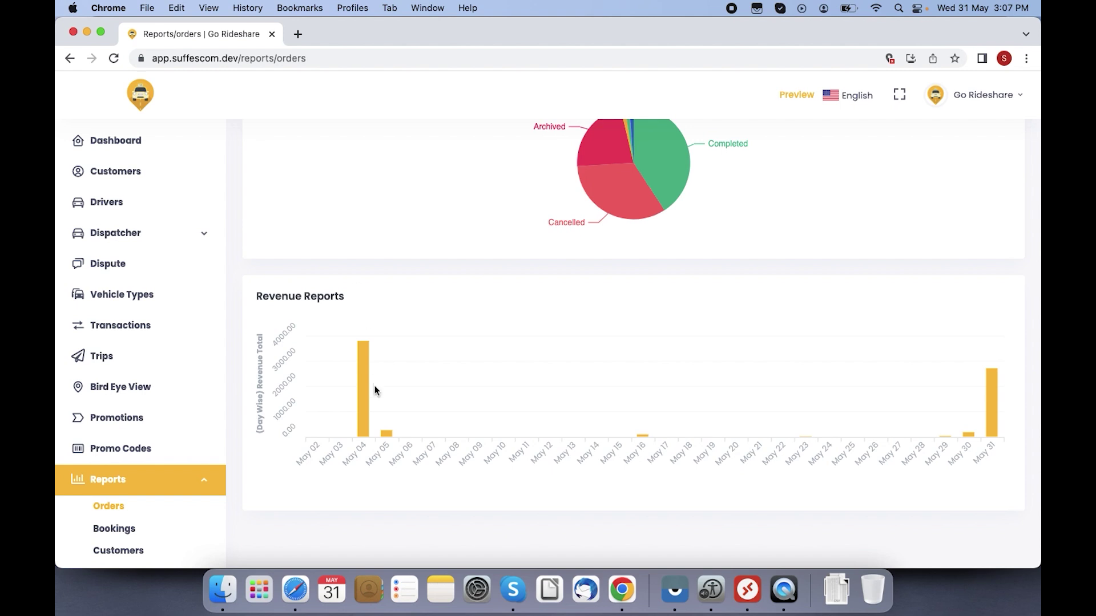
Step: Scroll through the Bookings report, then switch to the Customers report showing one May 19 booking
mouse_move(367, 401)
mouse_move(989, 394)
left_click(117, 531)
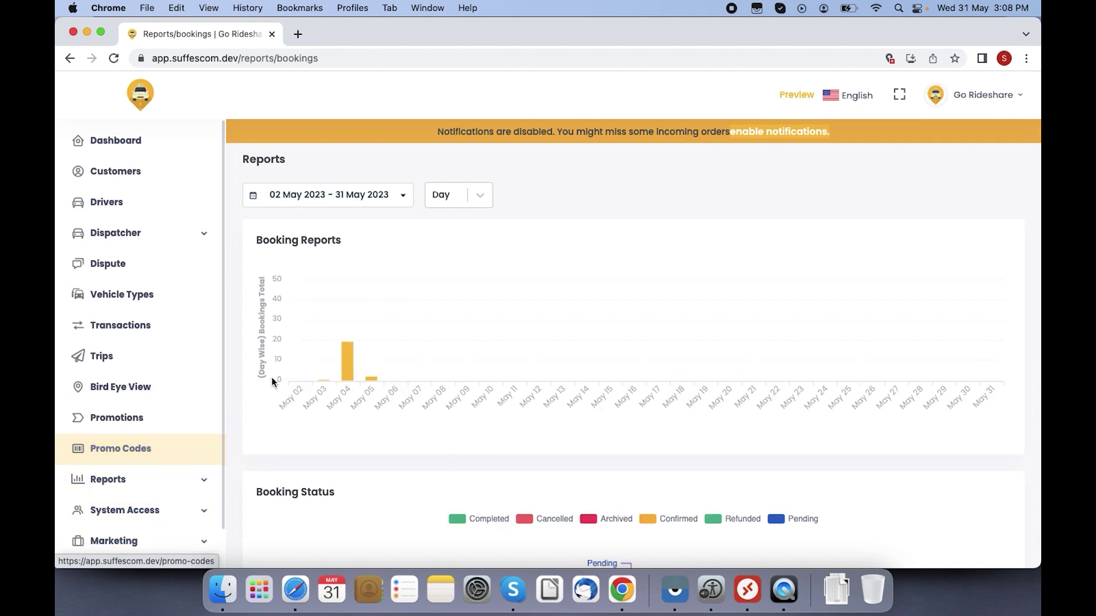
scroll(1030, 202, "down", 7)
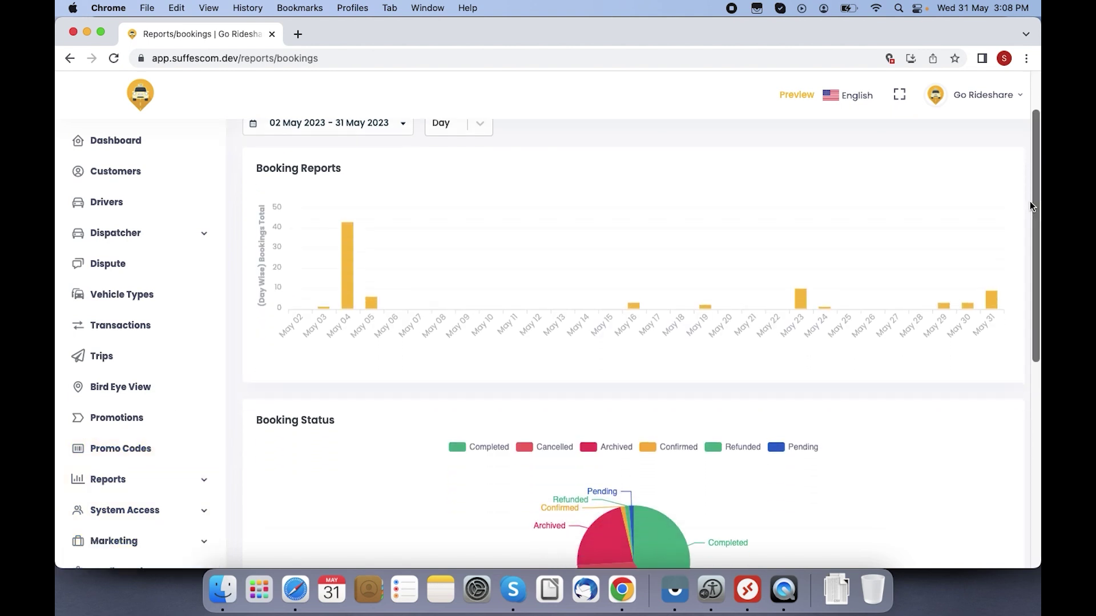
scroll(1029, 205, "down", 2)
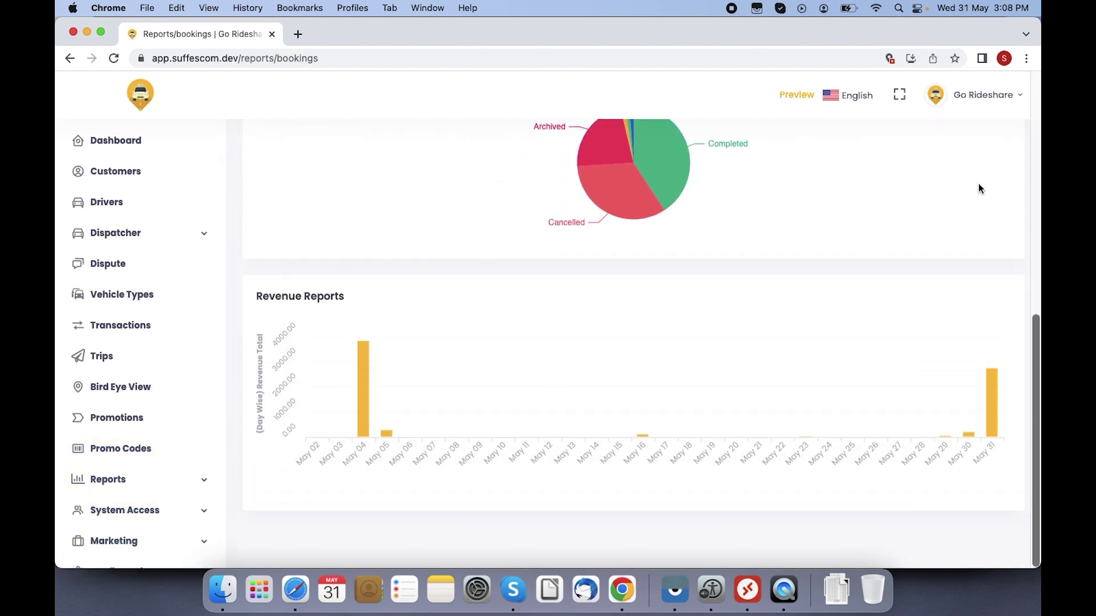
left_click(122, 481)
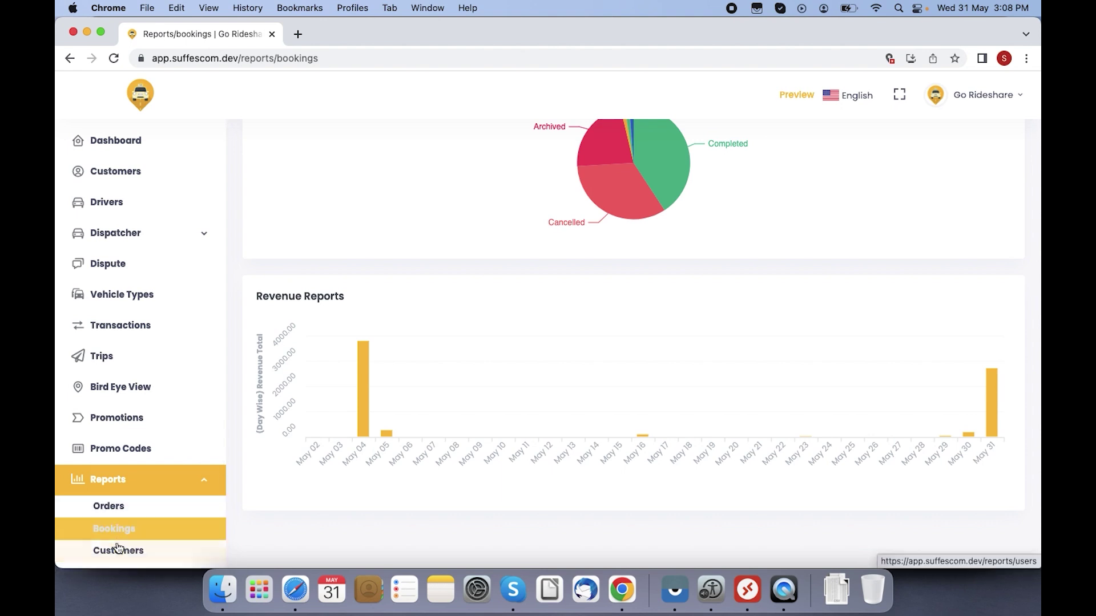
left_click(117, 549)
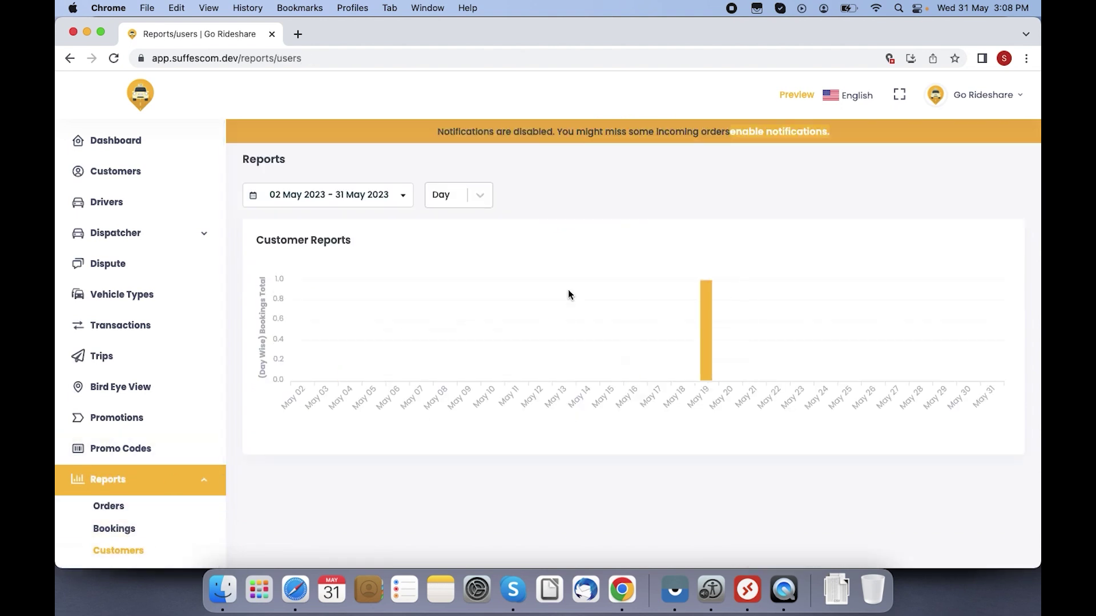
Step: Leave the Customers report's date range unchanged and scroll down through it
left_click(355, 195)
left_click(547, 177)
mouse_move(702, 339)
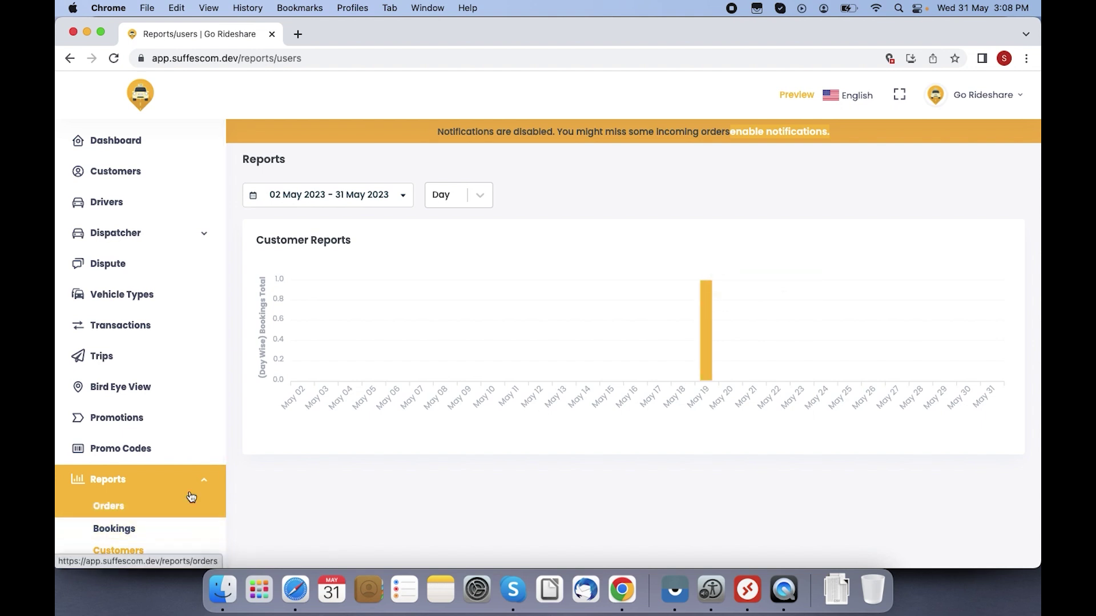
scroll(225, 416, "down", 2)
scroll(225, 415, "down", 3)
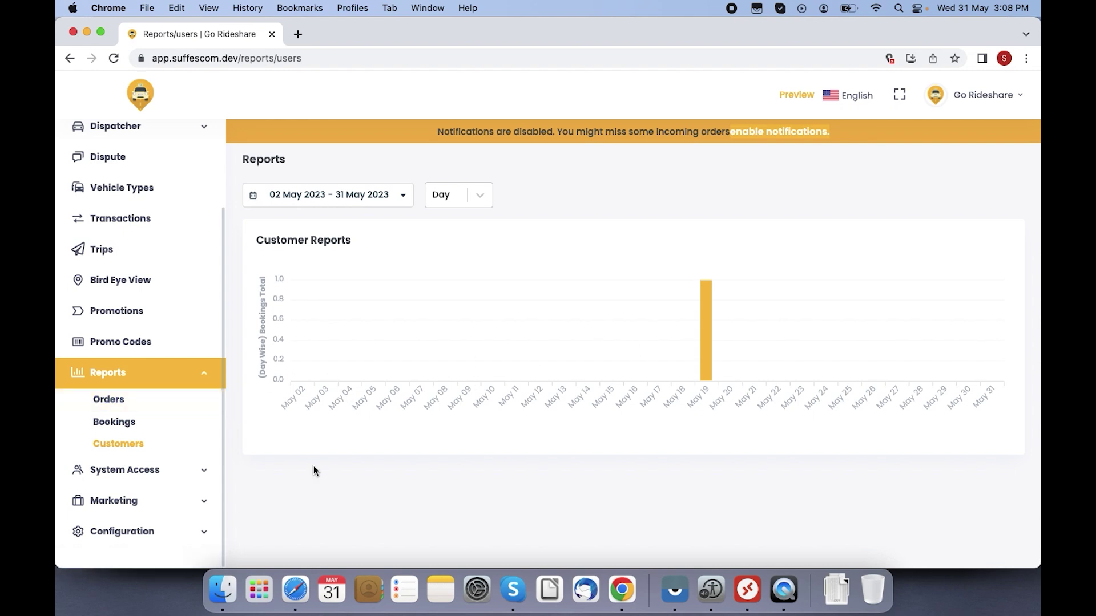
Step: Open the Roles list under System Access, showing seven active roles
left_click(146, 470)
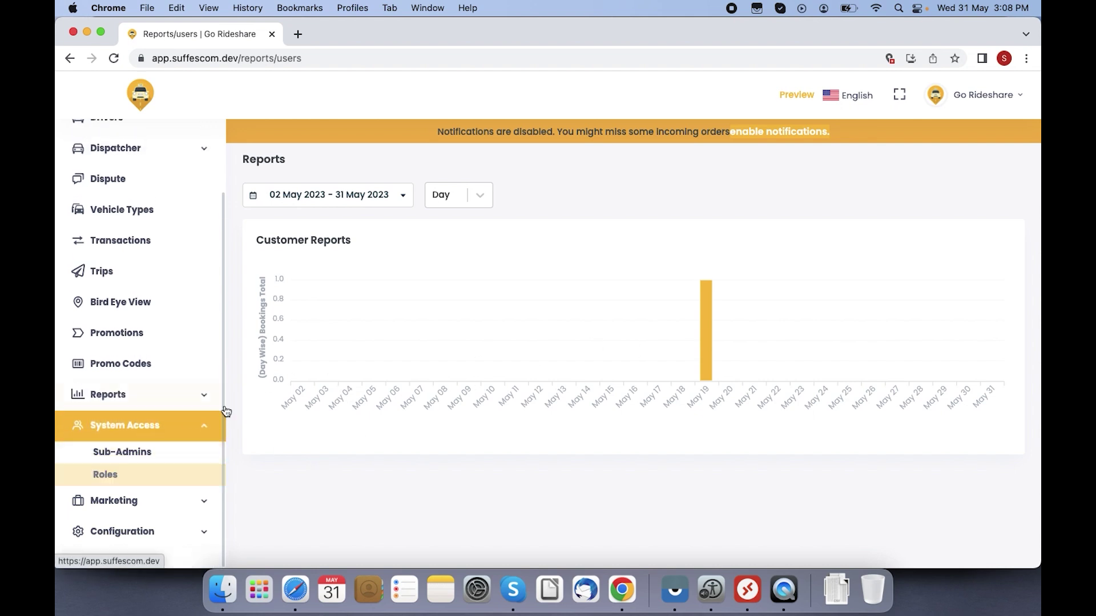
left_click(153, 438)
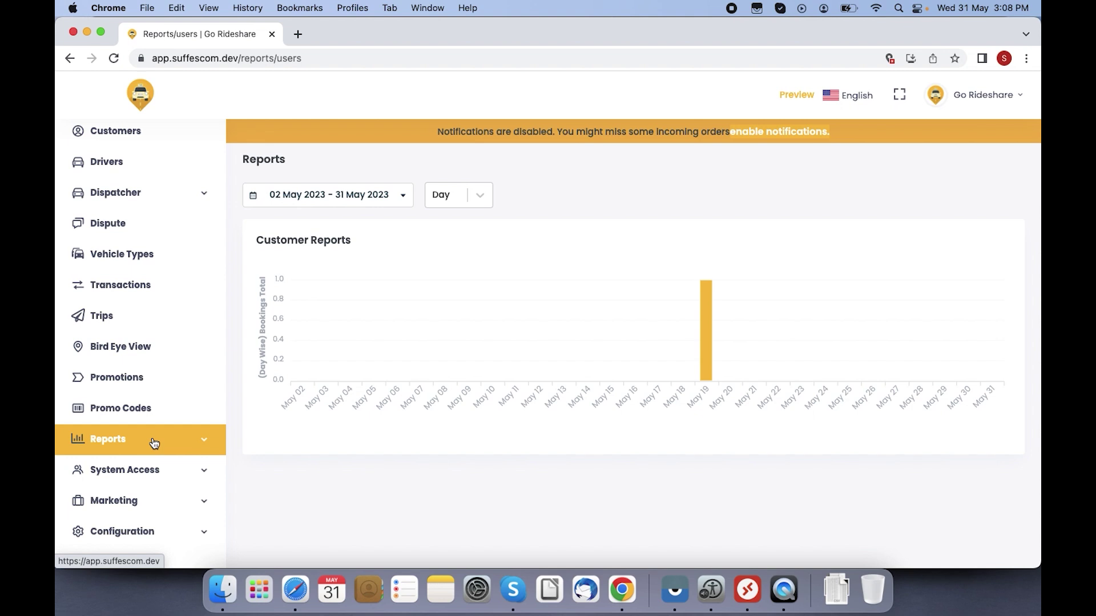
left_click(147, 468)
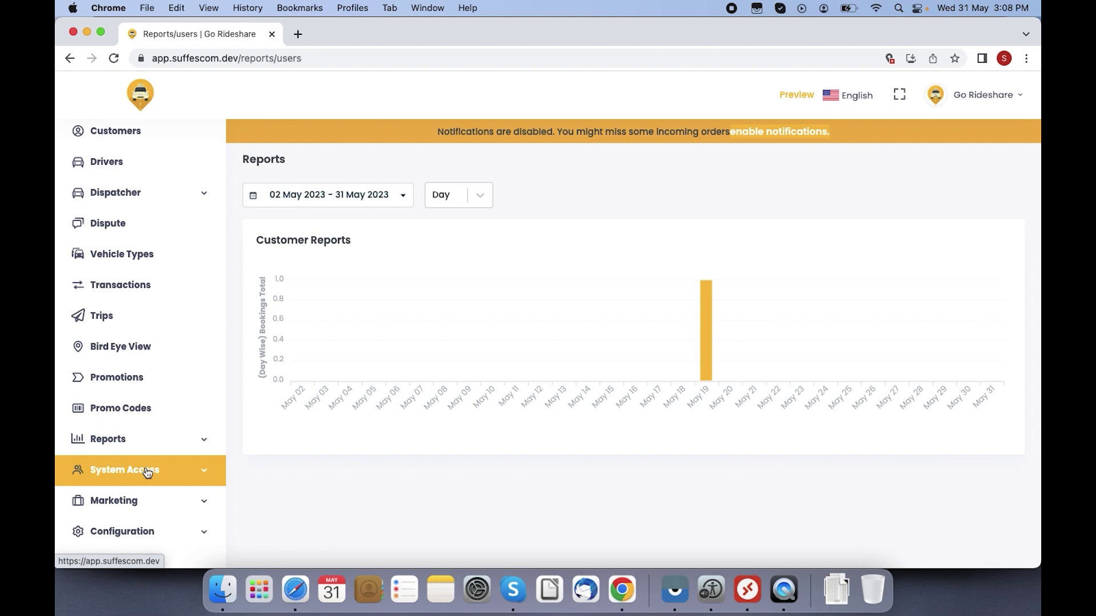
left_click(148, 473)
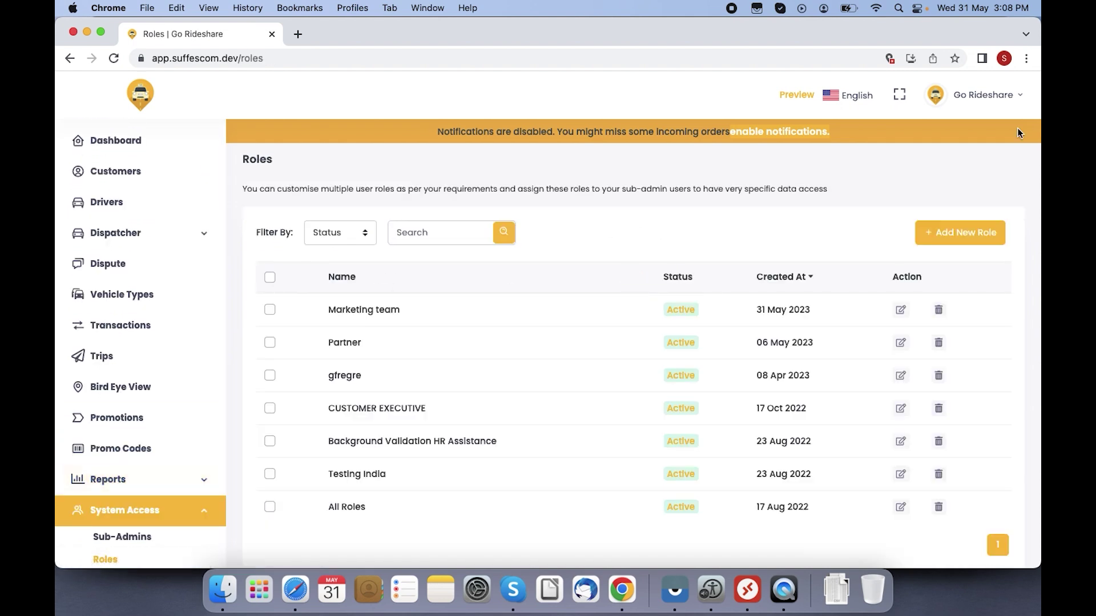
Step: Start a new role named 'Content team'
left_click(939, 238)
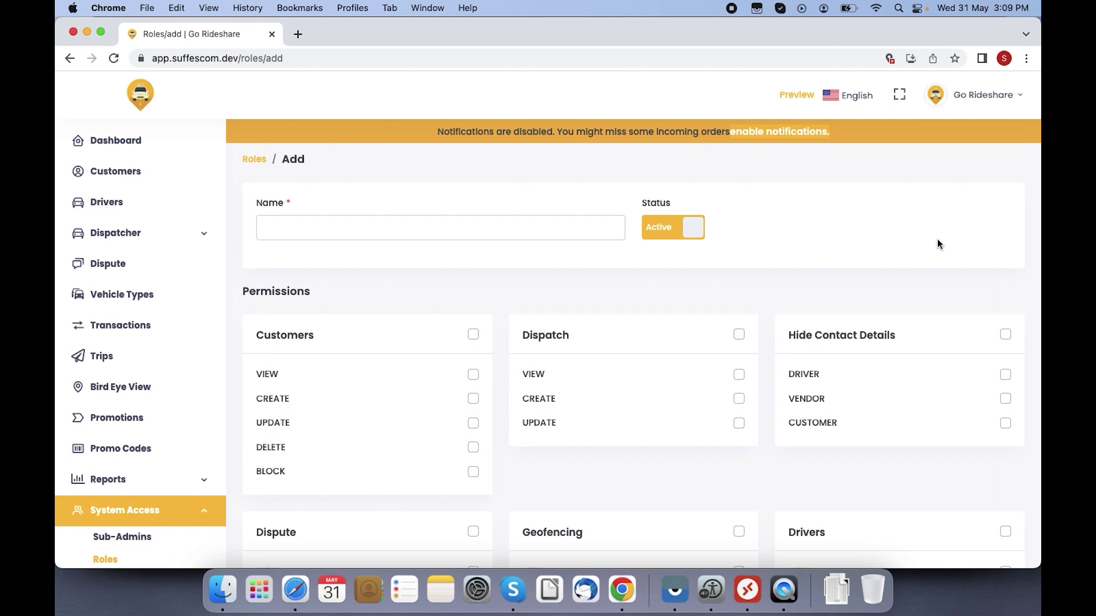
left_click(422, 227)
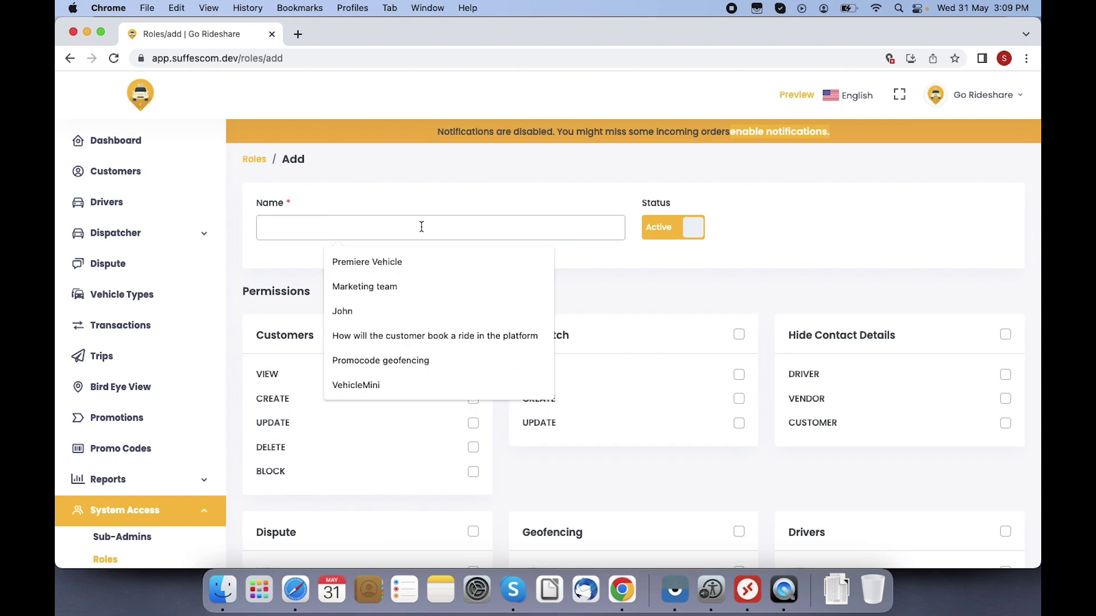
type("Content team")
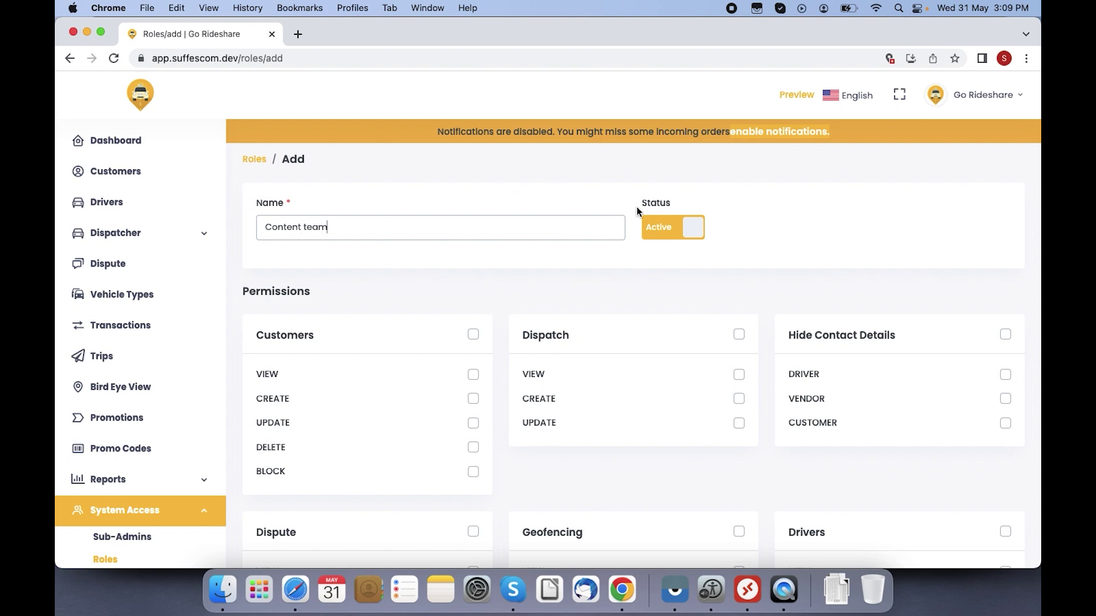
scroll(836, 246, "down", 5)
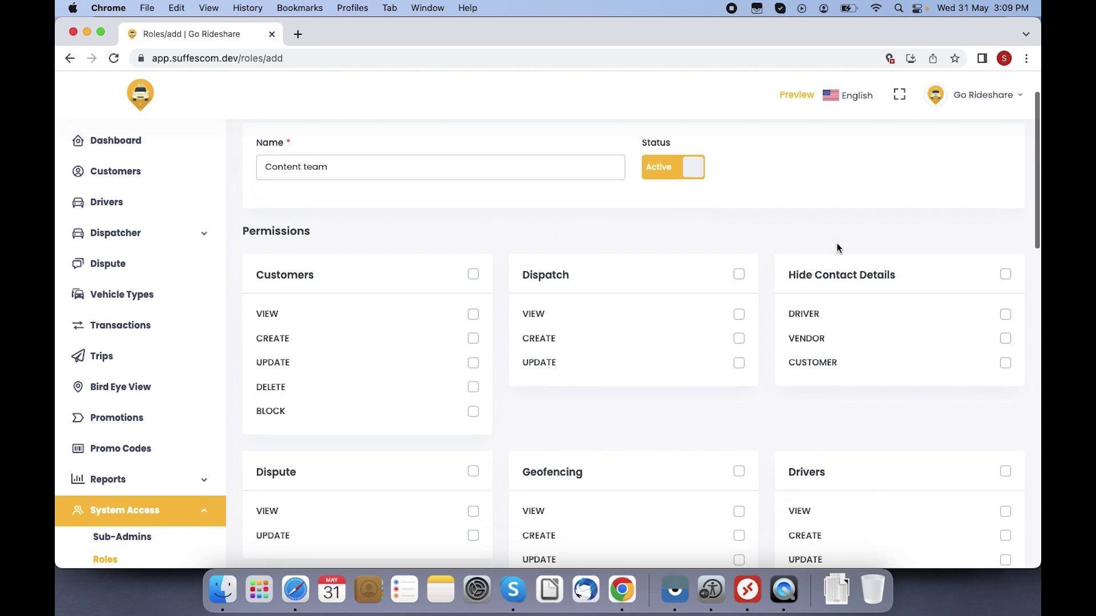
scroll(837, 245, "down", 6)
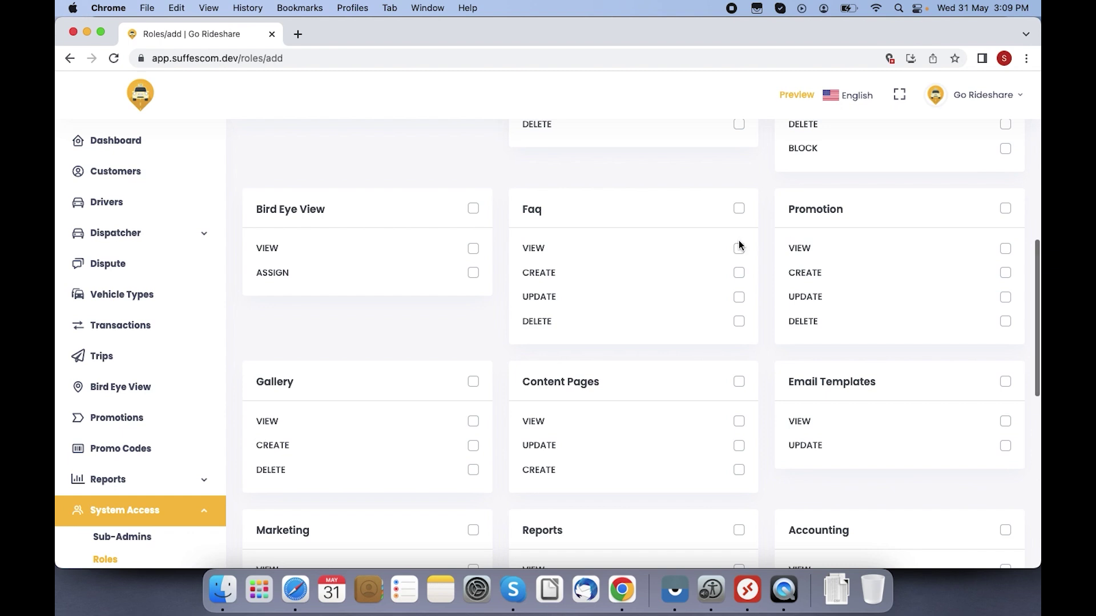
Step: Grant the role Faq view, update and delete permissions plus Promotion view
left_click(739, 250)
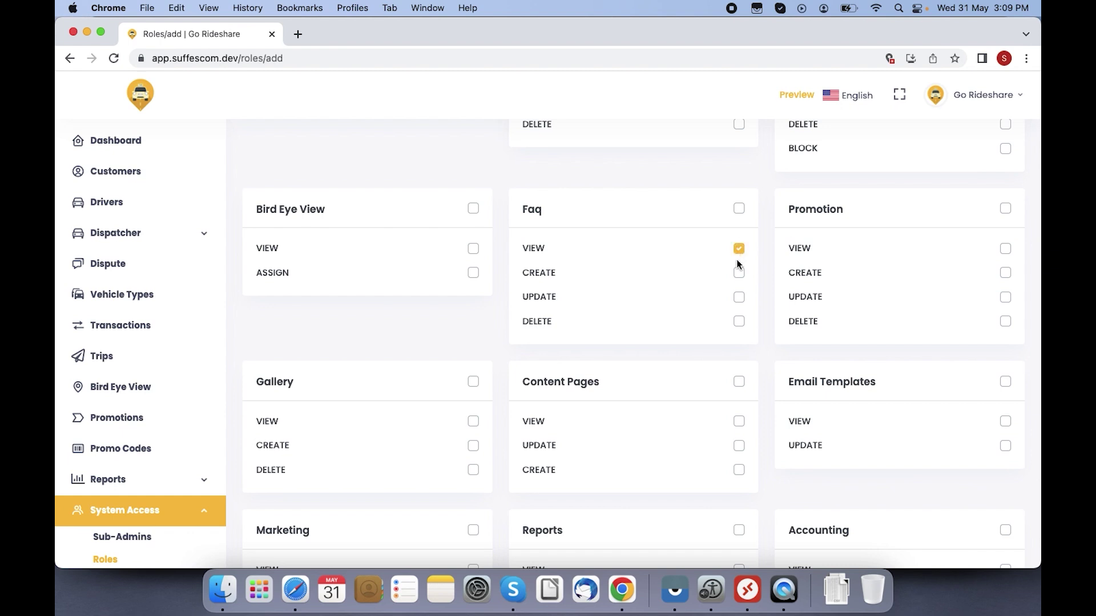
left_click(740, 301)
left_click(740, 322)
scroll(942, 481, "up", 4)
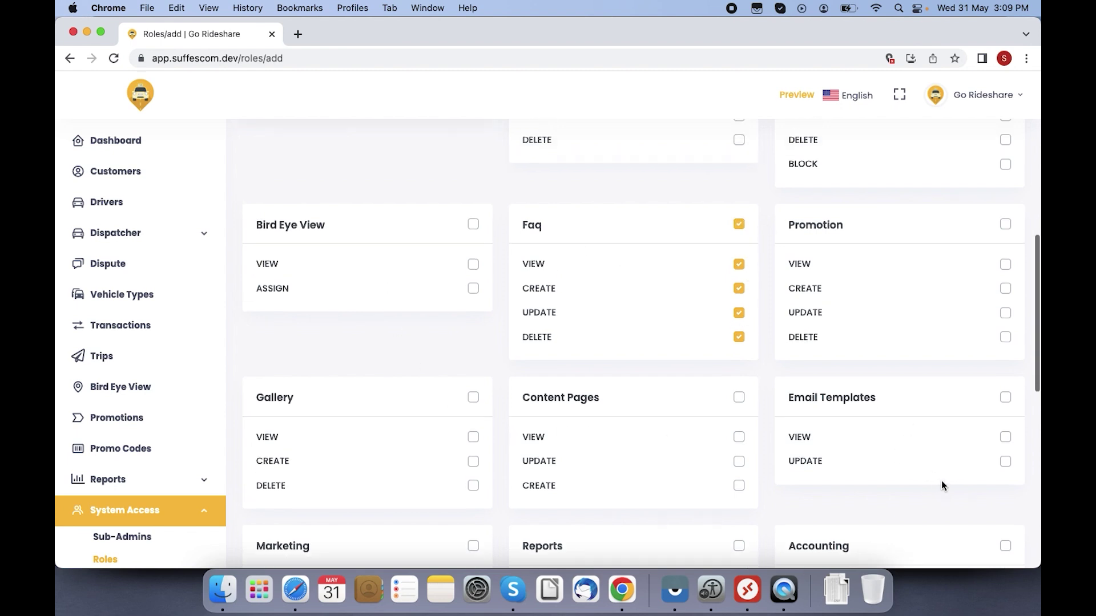
left_click(1004, 359)
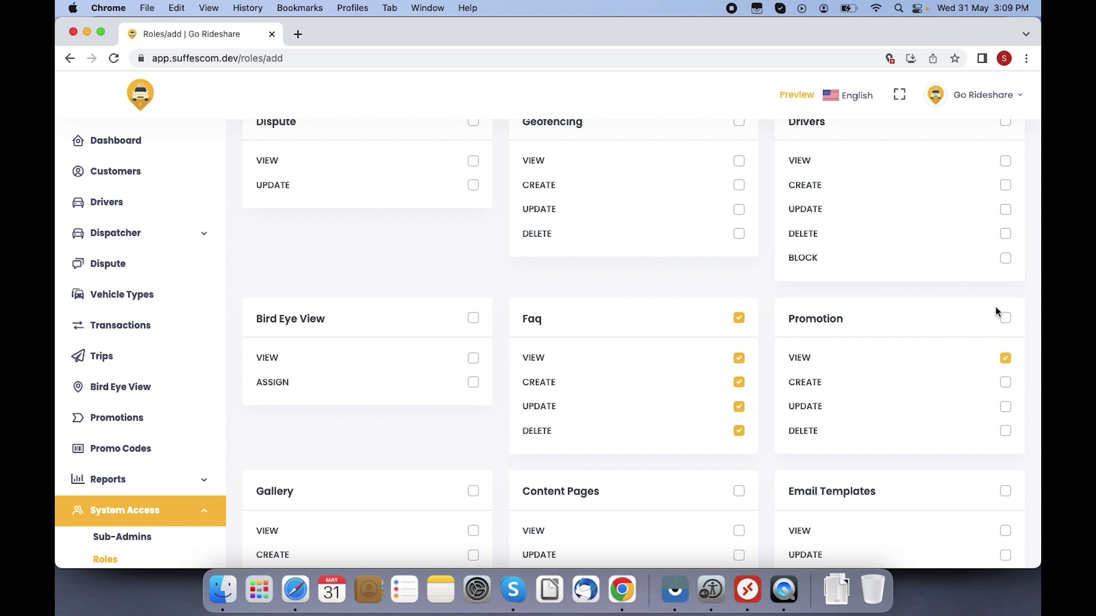
Step: Save the Content team role and open an empty Add New Sub Admin form
scroll(1038, 304, "up", 15)
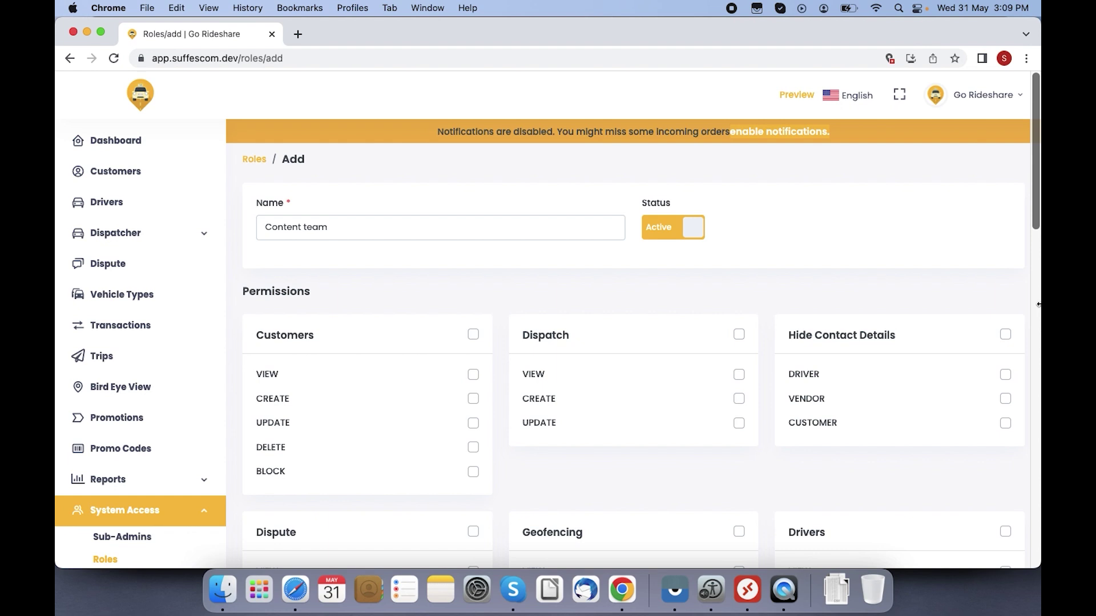
scroll(1038, 304, "down", 18)
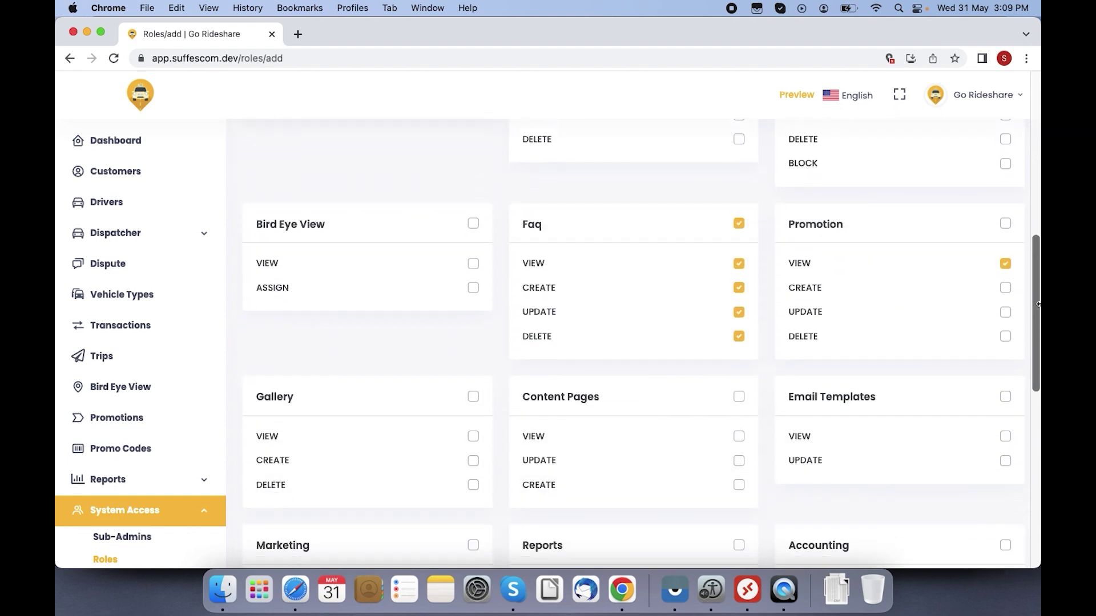
scroll(1038, 305, "down", 18)
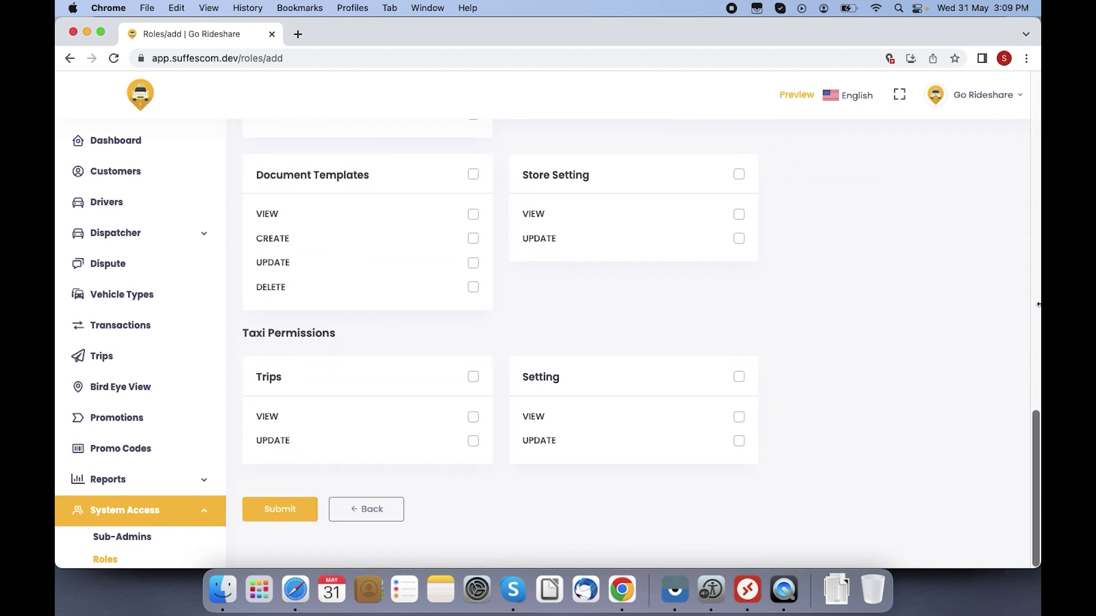
left_click(295, 506)
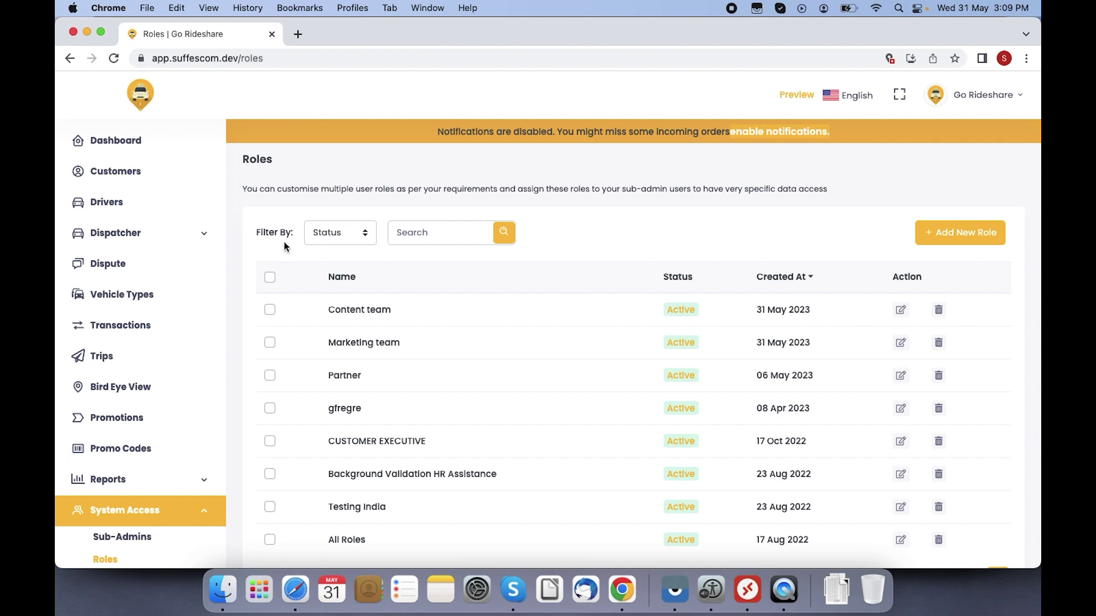
left_click(139, 538)
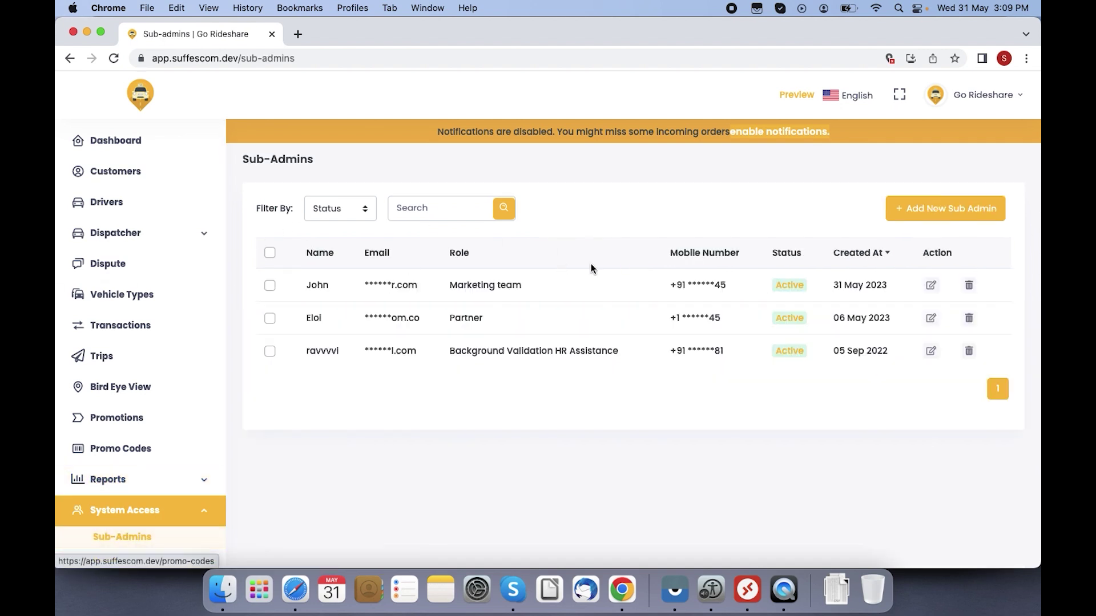
left_click(918, 215)
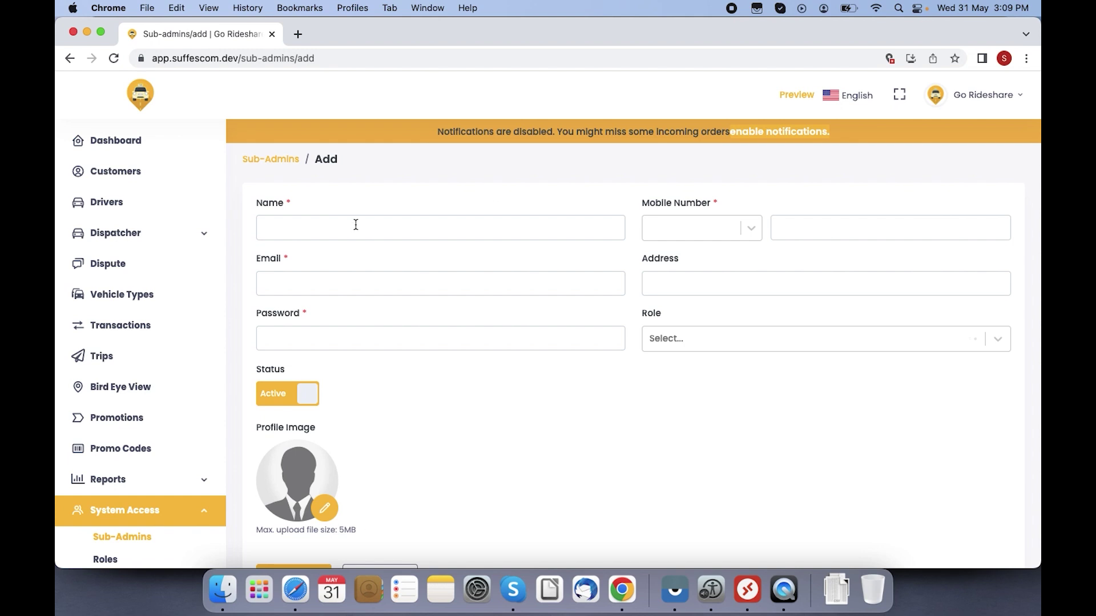
Step: Enter the sub-admin's name and mobile number
left_click(356, 224)
type("Conten")
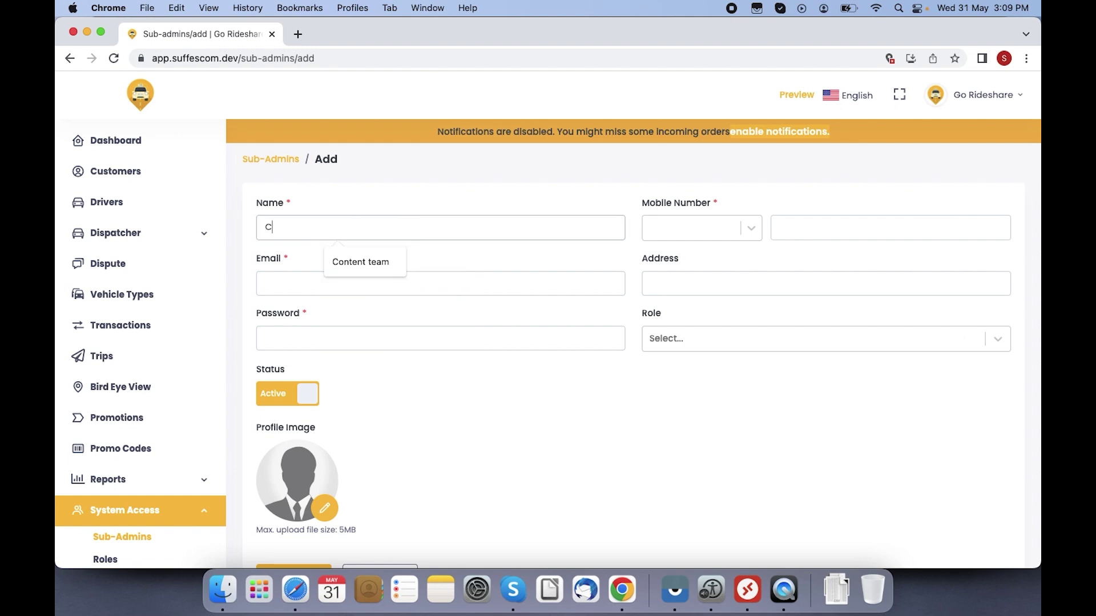
key("BackSpace")
key("BackSpace")
key("BackSpace")
key("BackSpace")
key("BackSpace")
key("BackSpace")
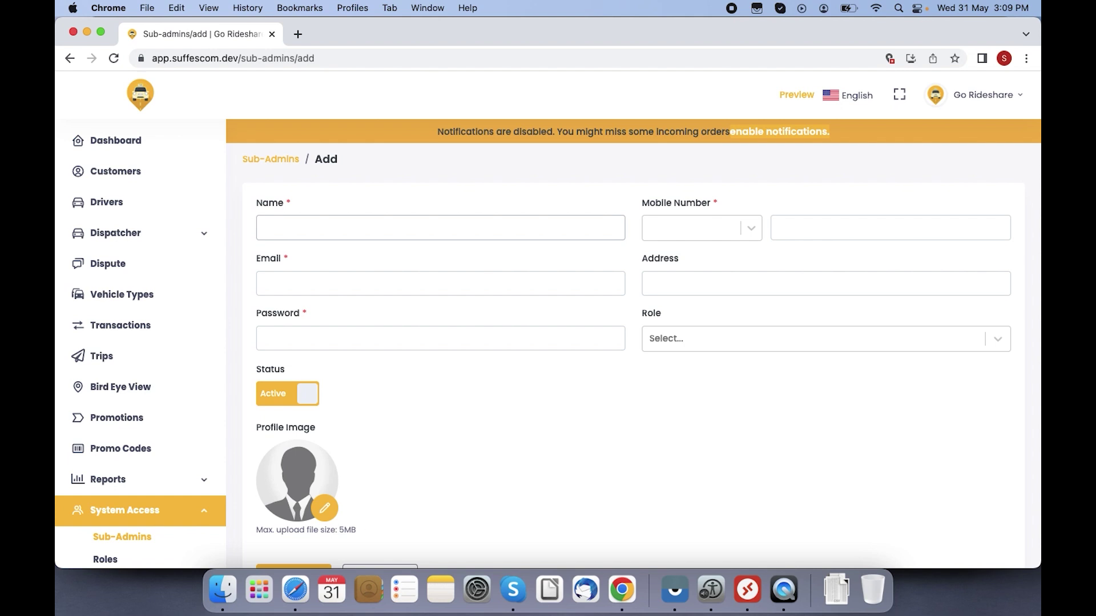
type("Jessica from content team")
key("Tab")
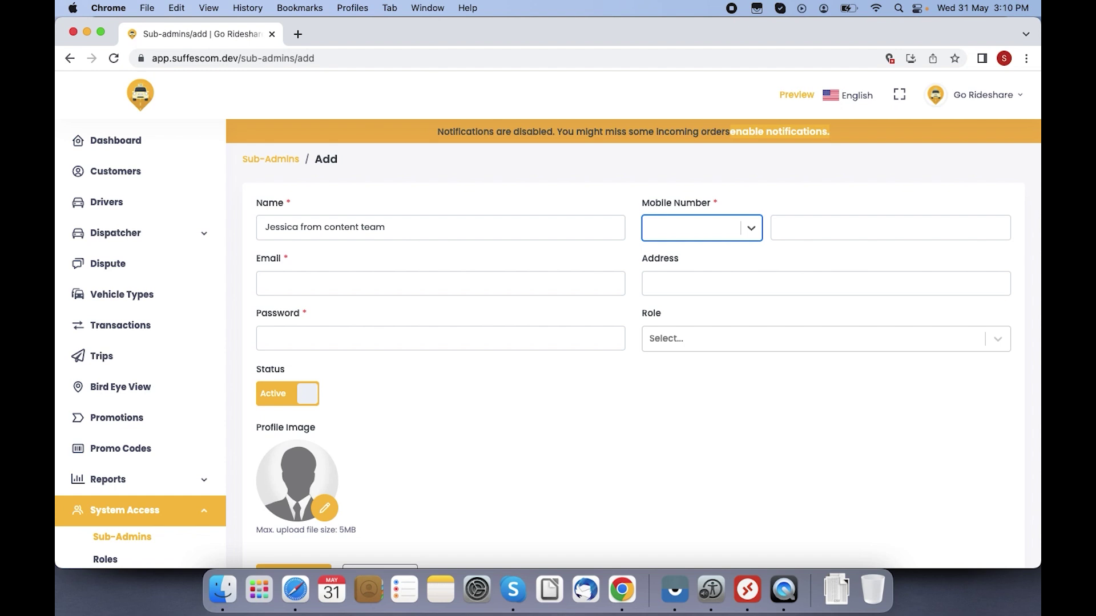
key("Tab")
type("999")
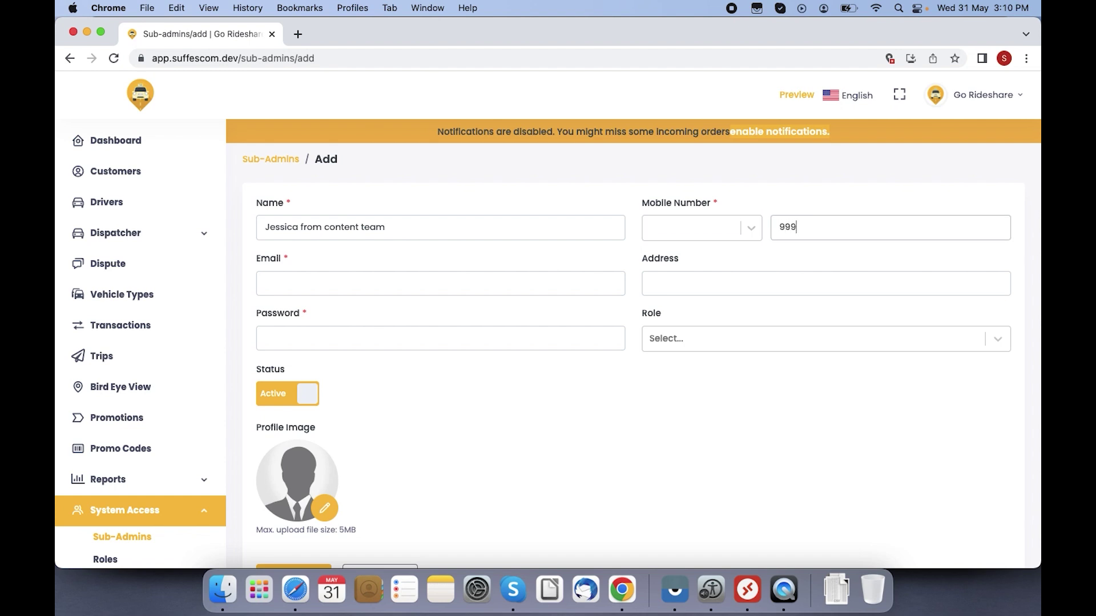
type("988881")
Step: Fill in the sub-admin's e-mail address and account password
left_click(294, 286)
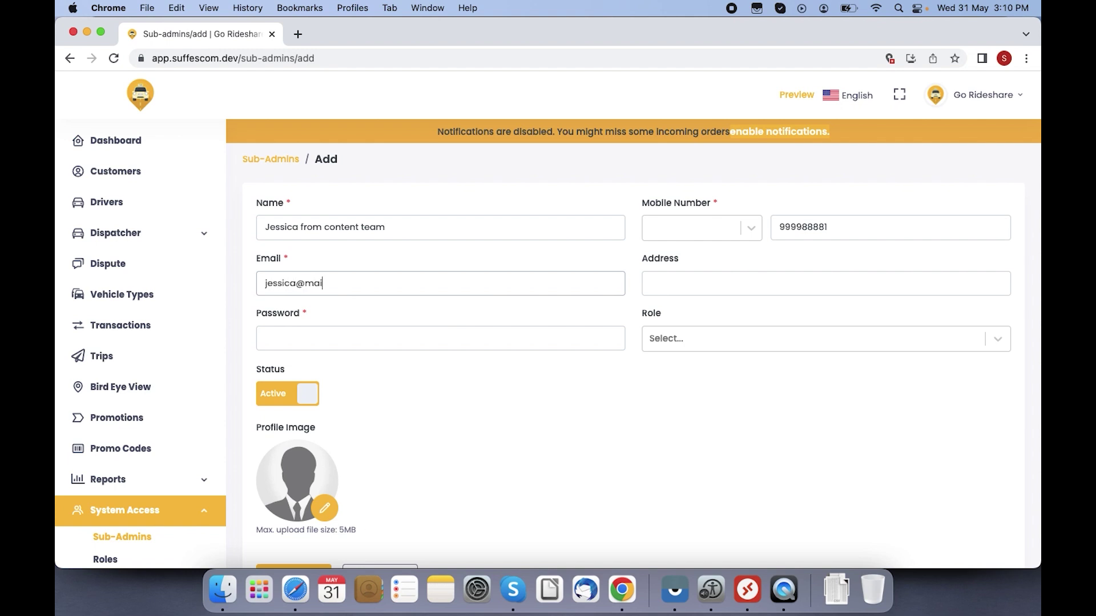
left_click(428, 346)
type("1234")
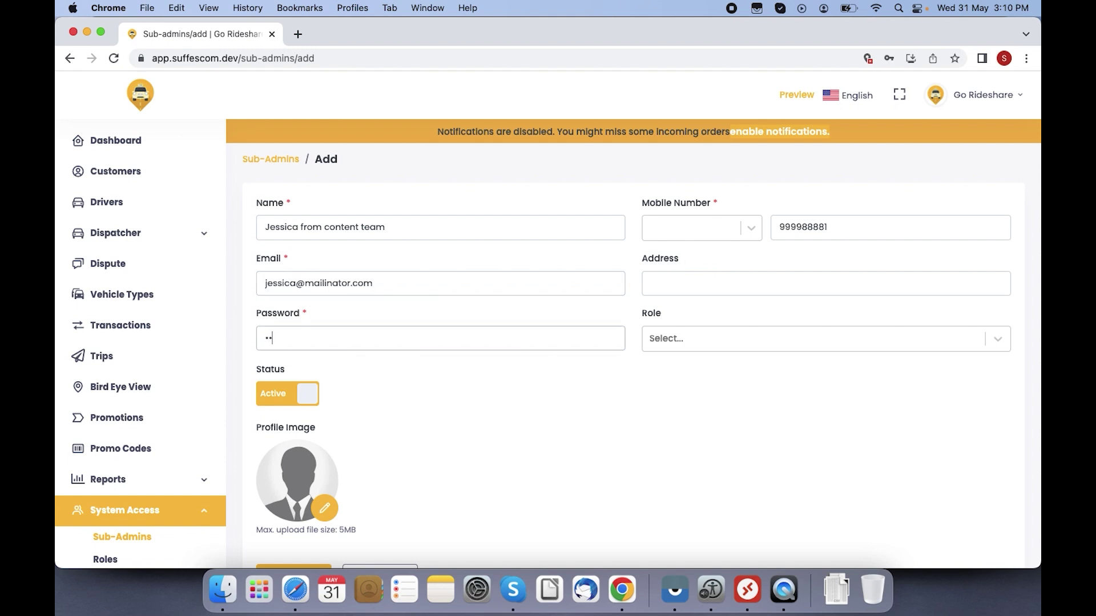
type("5")
Step: Set the sub-admin's Role dropdown to Content team
left_click(690, 343)
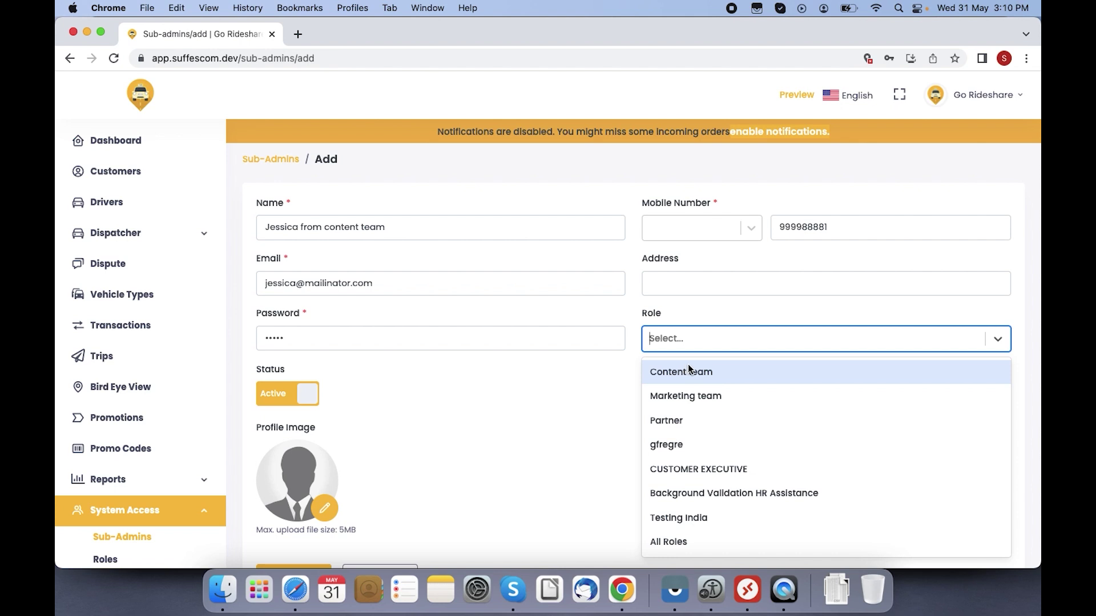
left_click(687, 369)
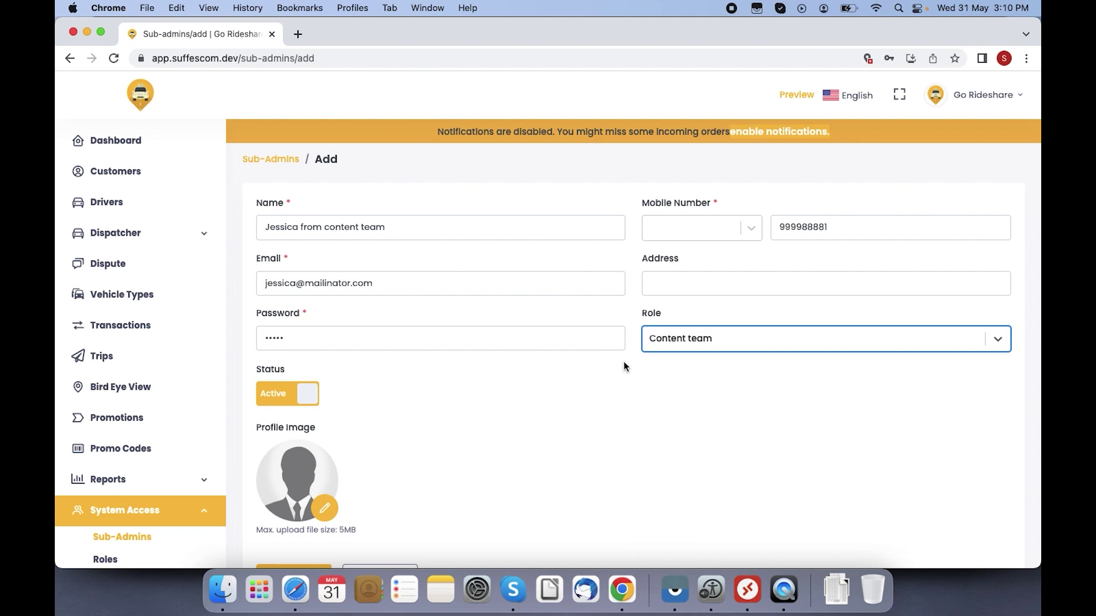
left_click(662, 343)
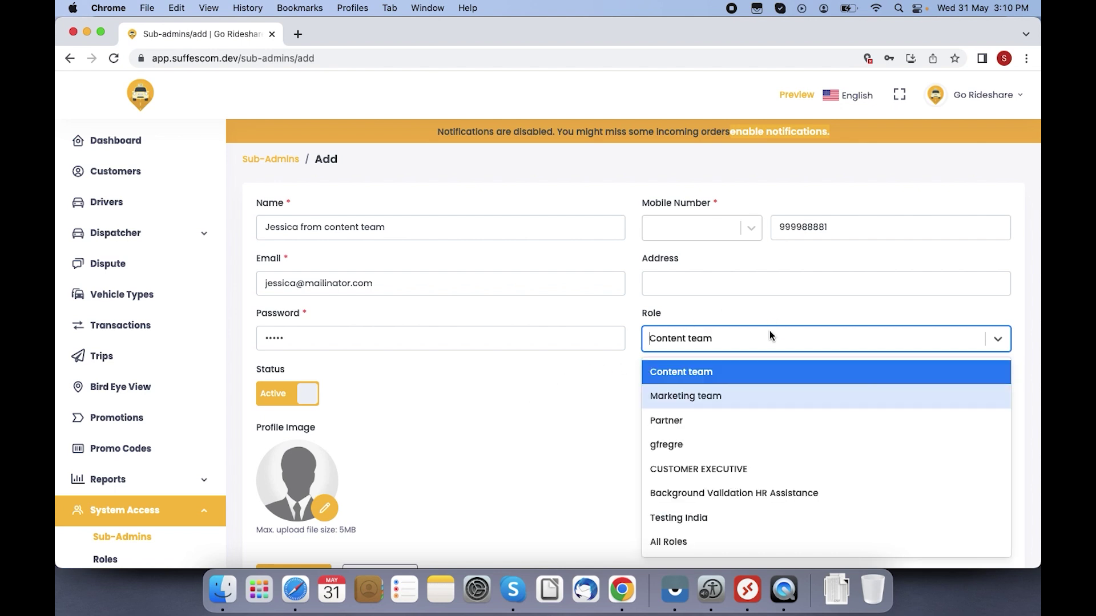
left_click(694, 377)
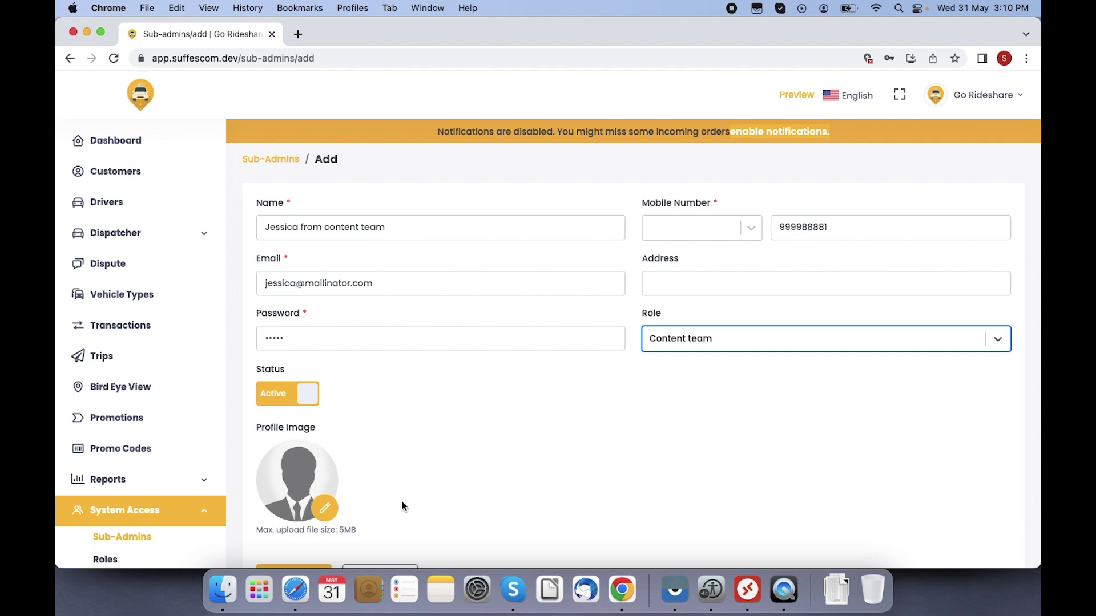
left_click(472, 491)
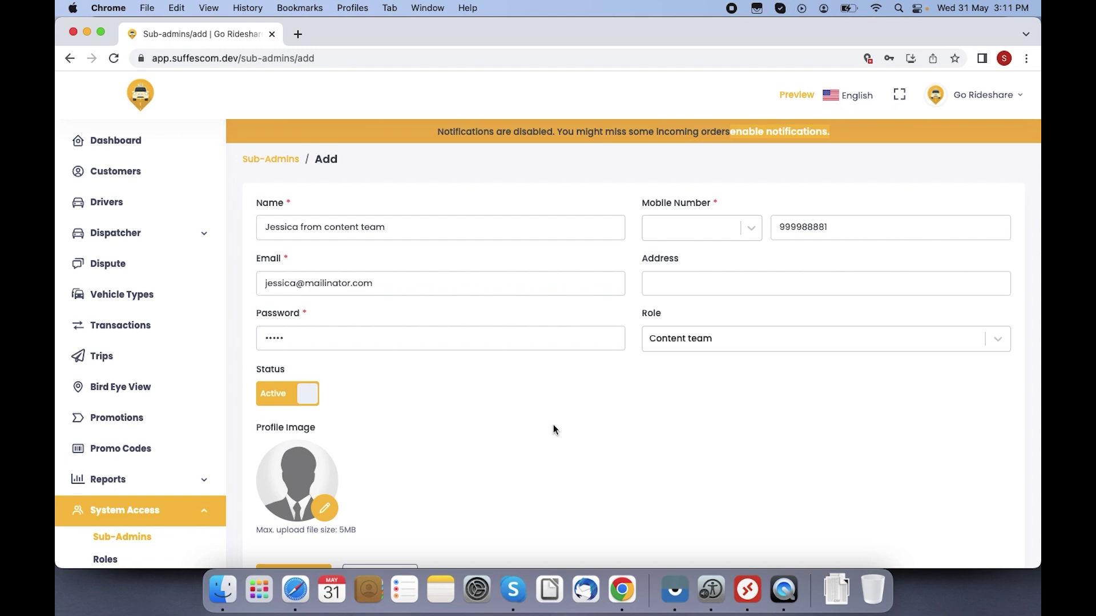
Step: Attempt to submit the sub-admin, then set the mobile country code to +91 India
scroll(553, 429, "down", 2)
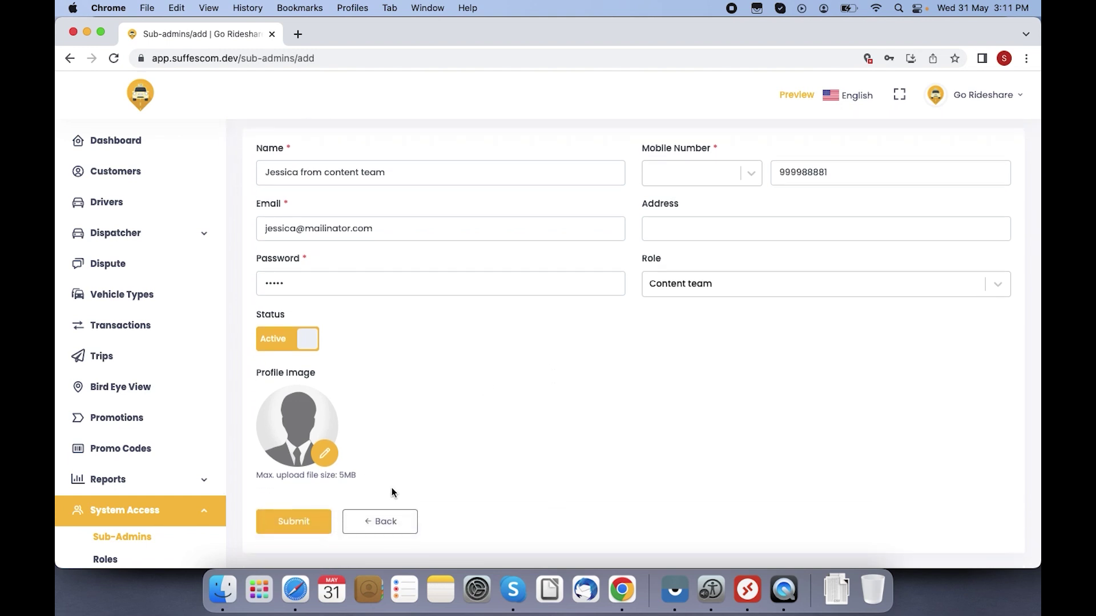
left_click(310, 521)
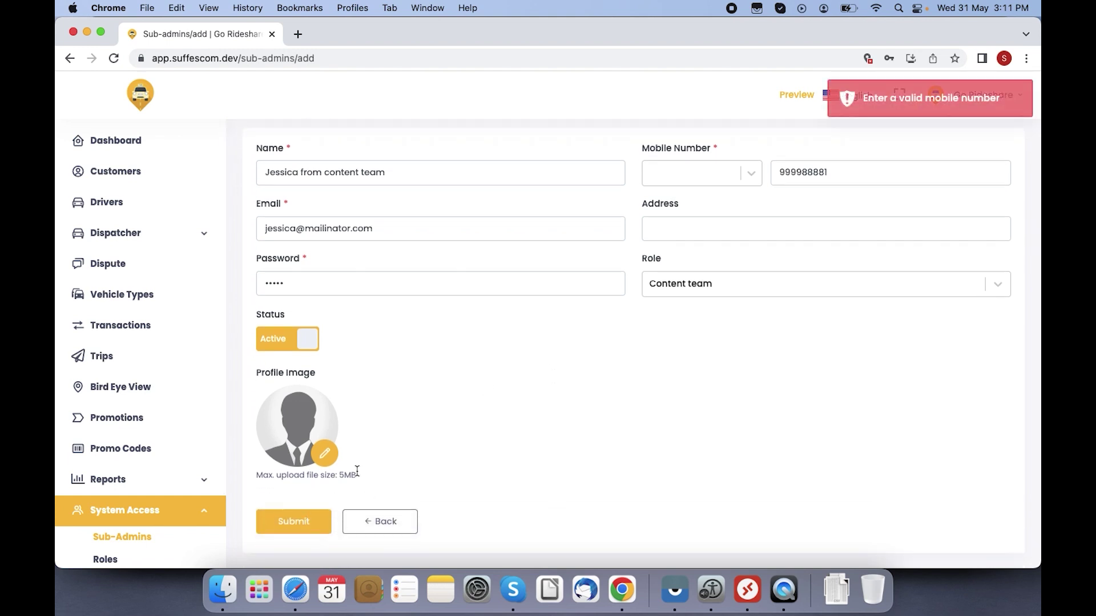
left_click(834, 172)
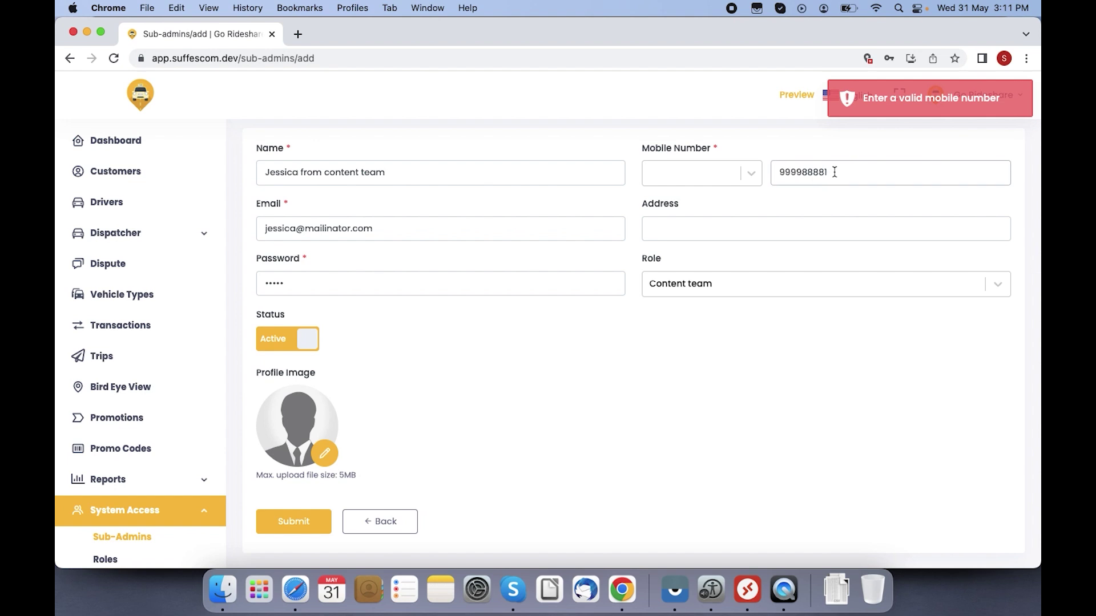
left_click(688, 174)
type("in")
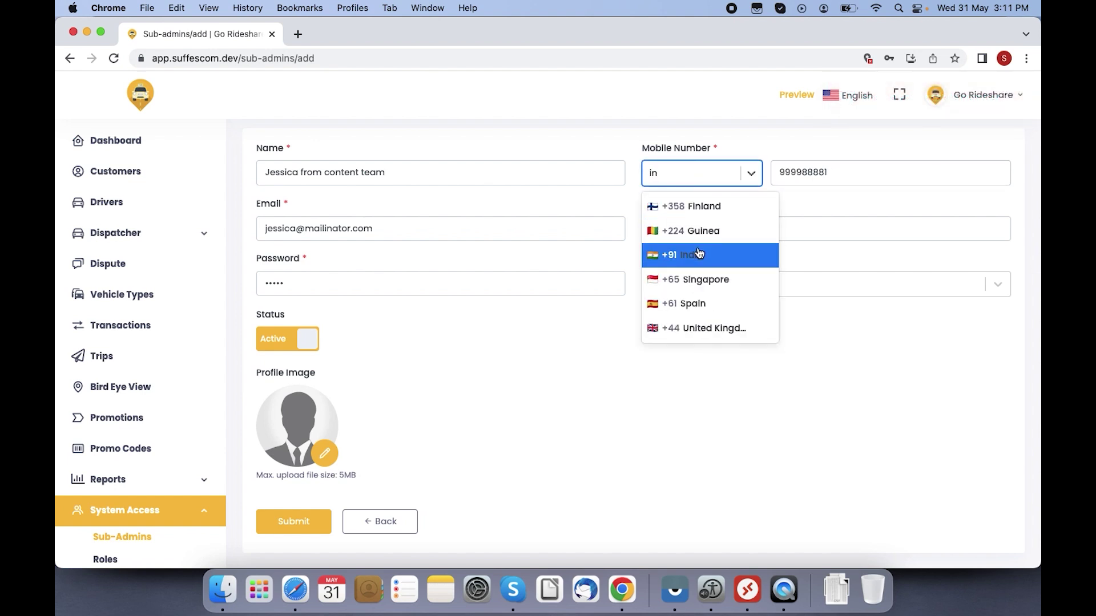
left_click(690, 254)
Step: Clear the old mobile number and type the sub-admin's mobile number again
left_click(845, 168)
key("BackSpace")
key("BackSpace")
key("BackSpace")
key("BackSpace")
key("BackSpace")
key("BackSpace")
key("BackSpace")
key("BackSpace")
key("BackSpace")
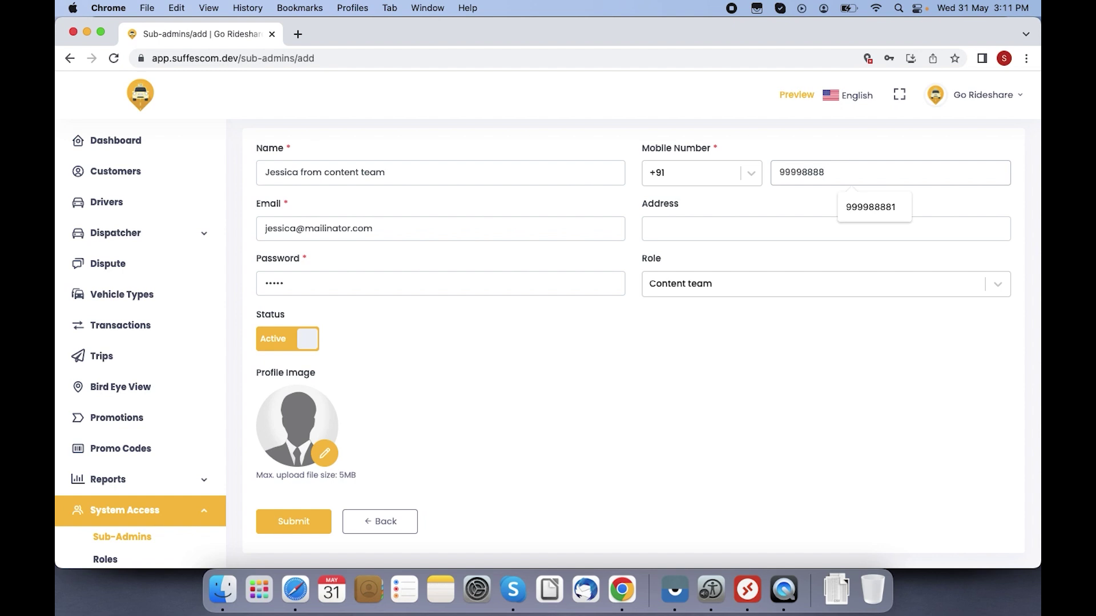
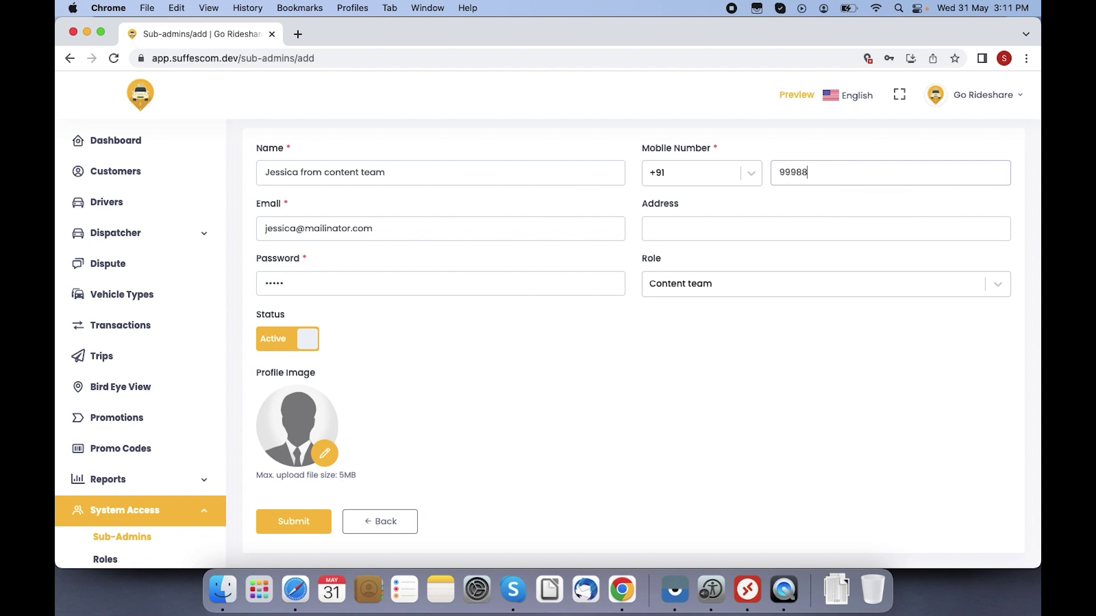
Step: Save the Content team sub-admin, dismiss the password warning, and open Marketing's Campaign List
left_click(293, 536)
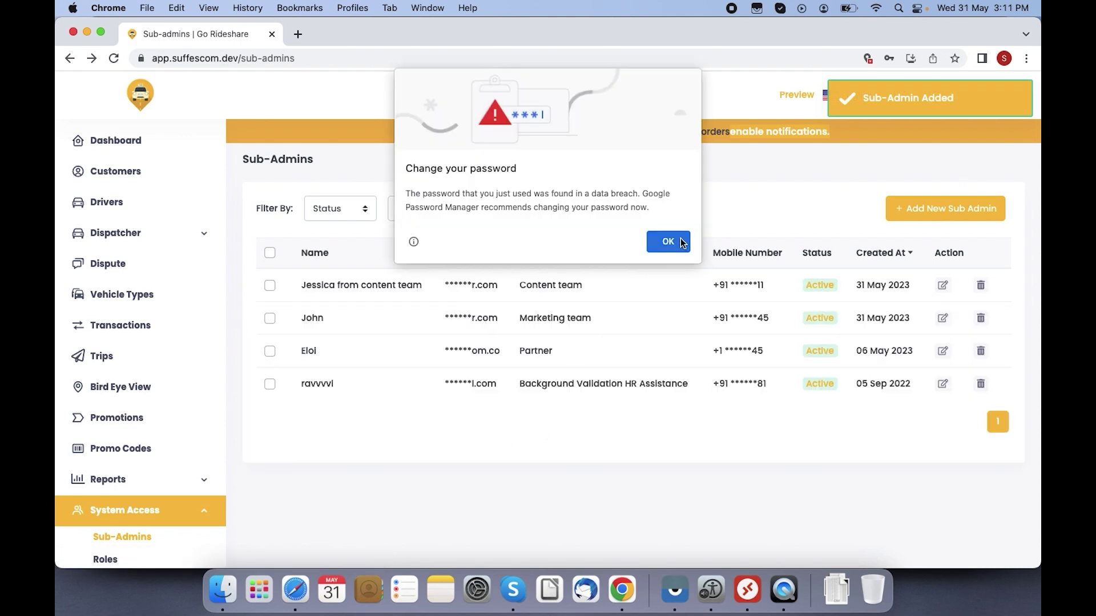
left_click(668, 241)
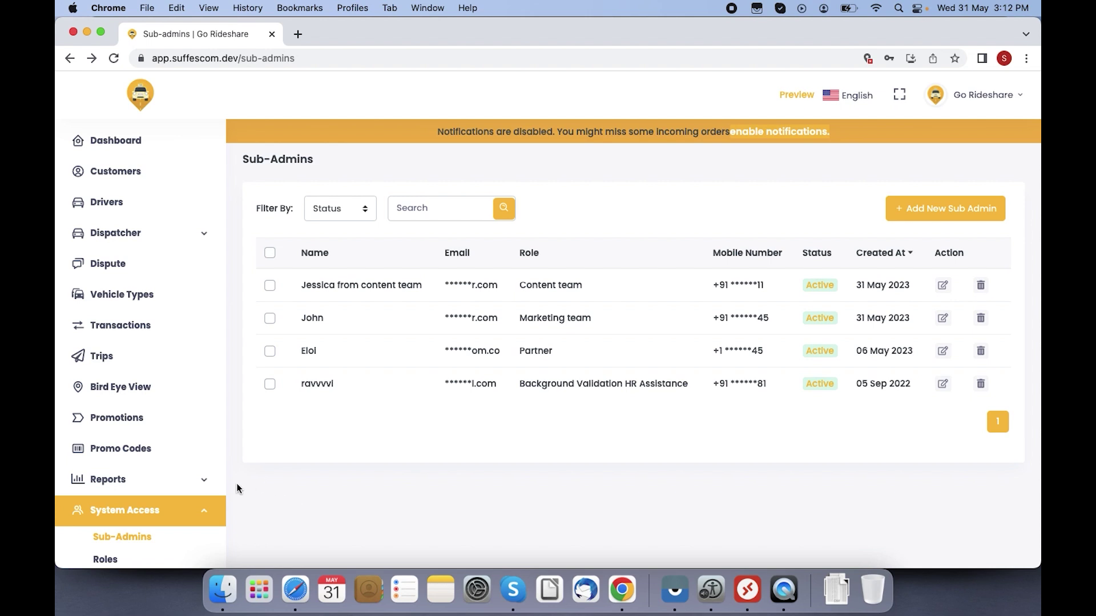
scroll(227, 489, "down", 3)
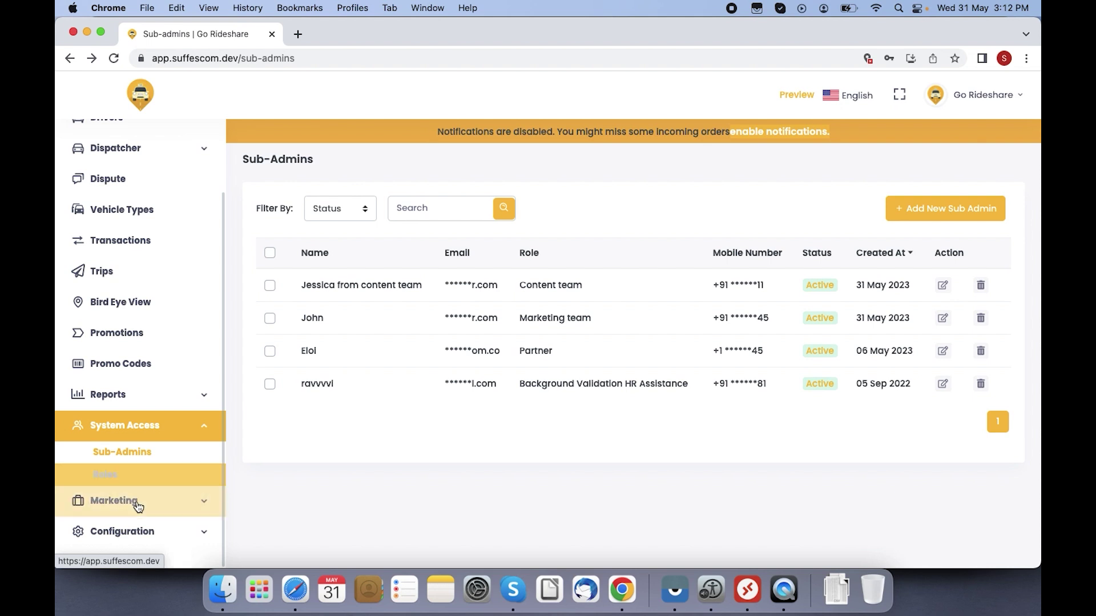
left_click(151, 509)
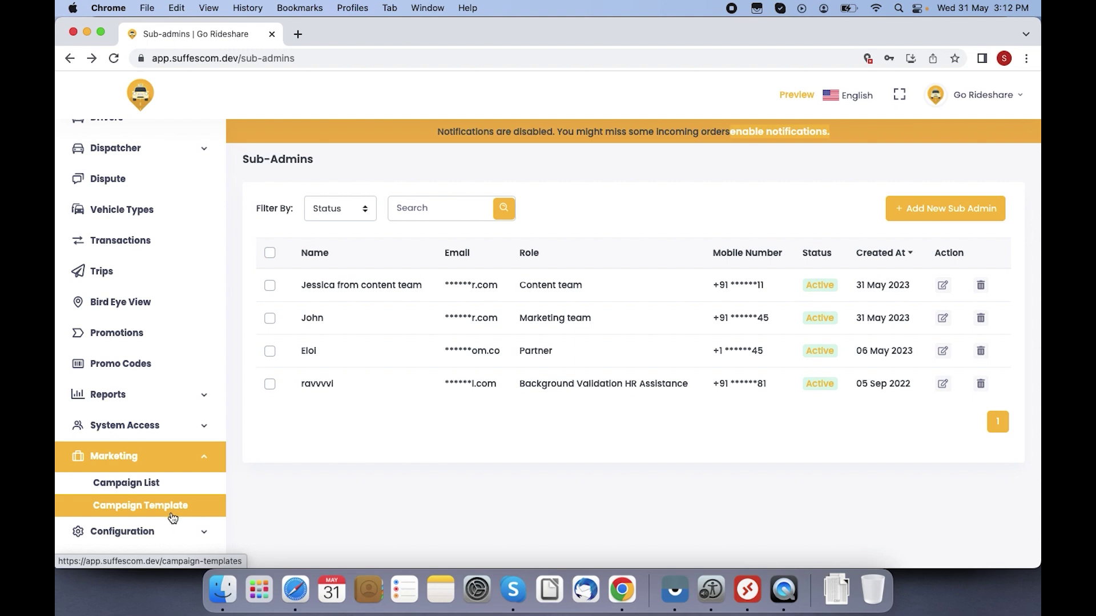
left_click(162, 490)
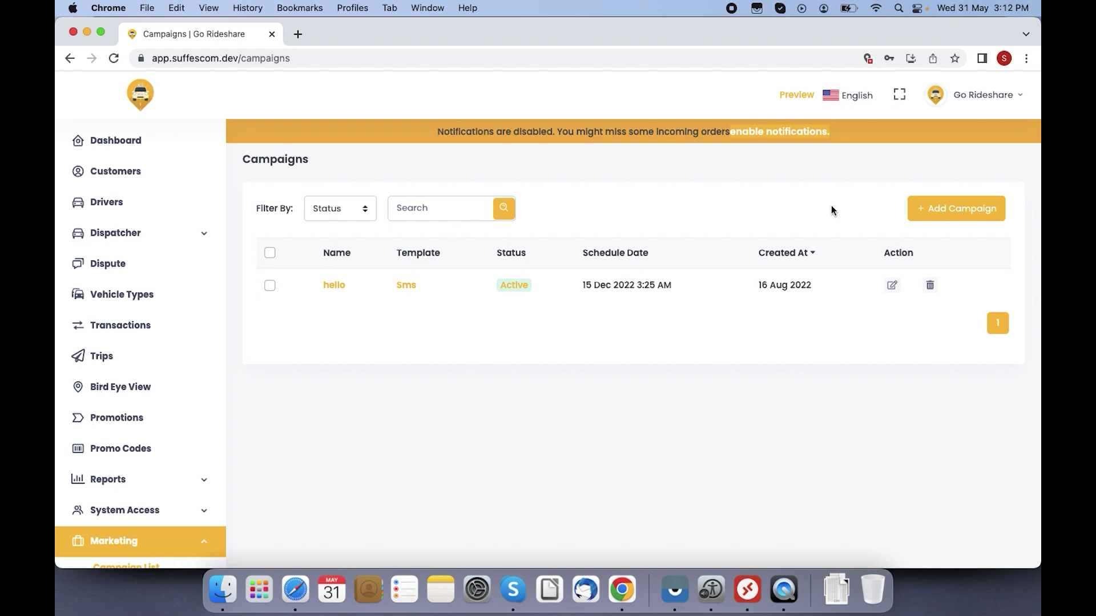
left_click(951, 209)
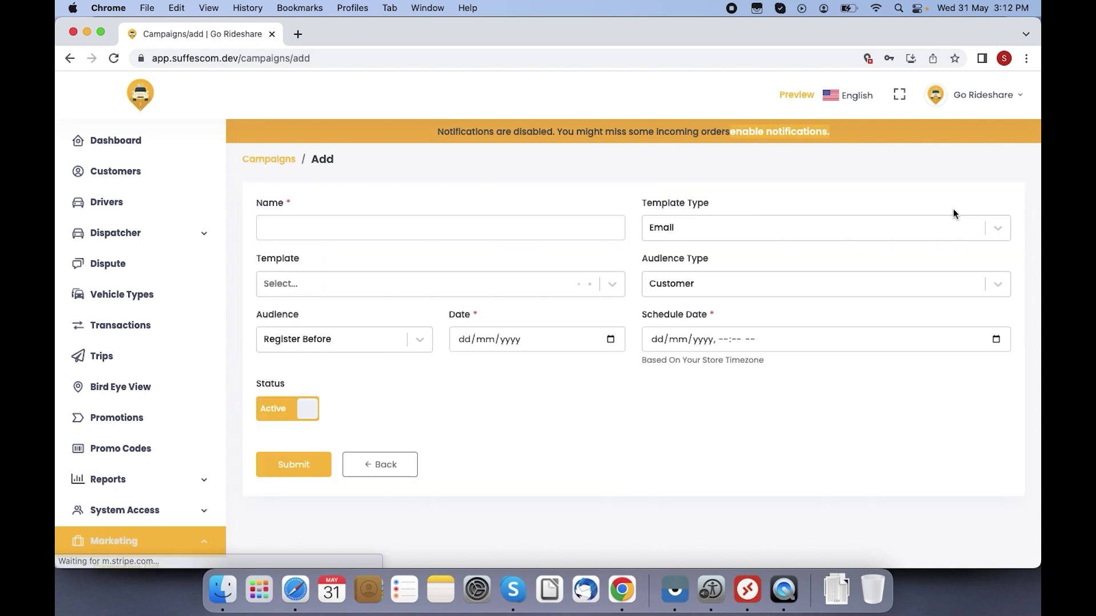
left_click(362, 217)
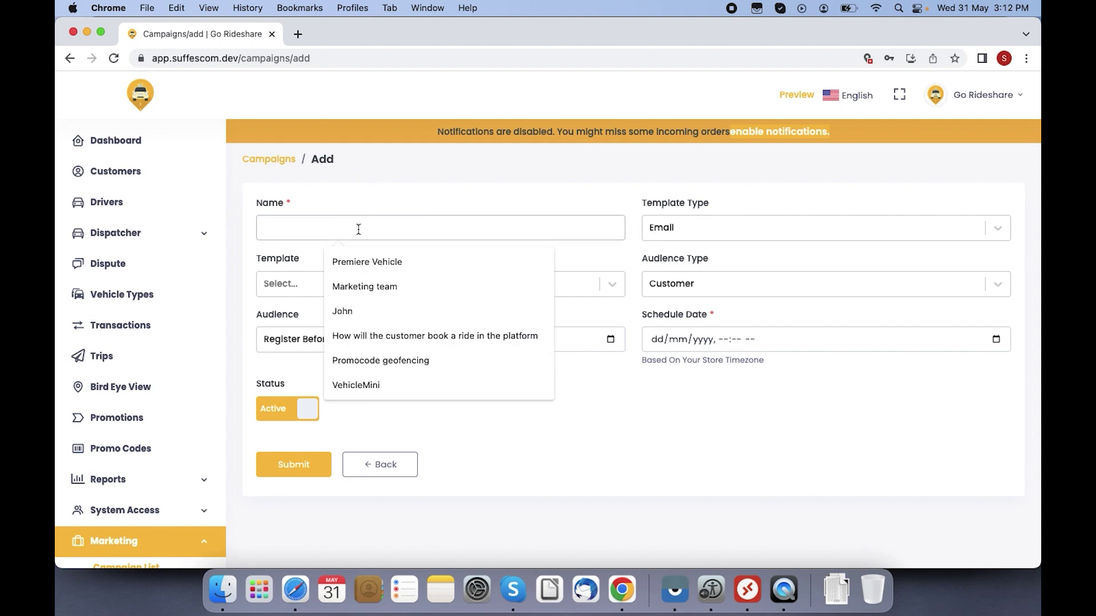
left_click(708, 234)
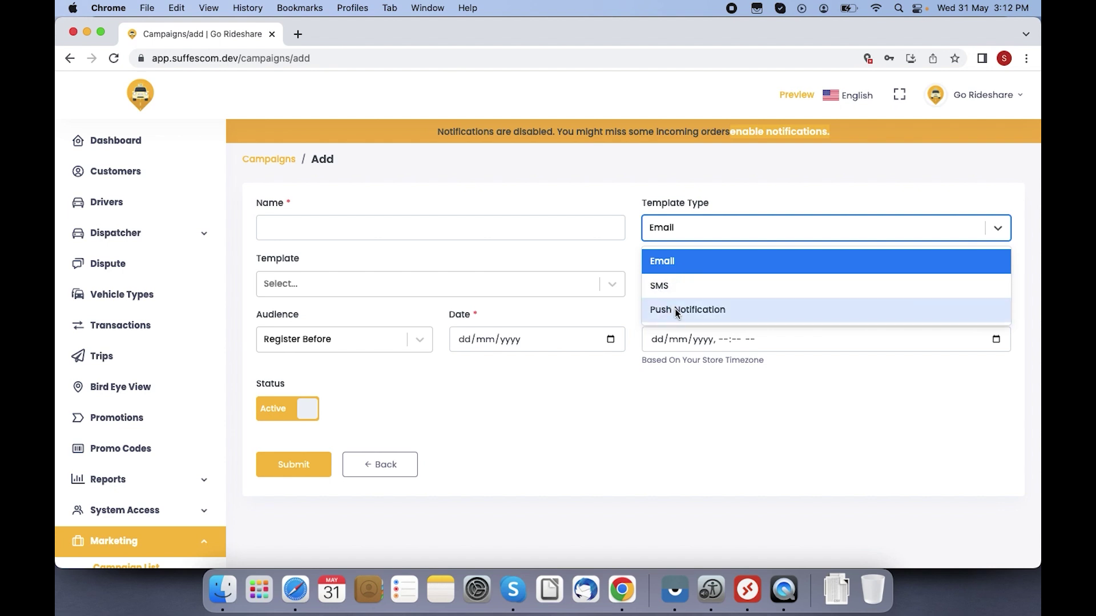
left_click(487, 282)
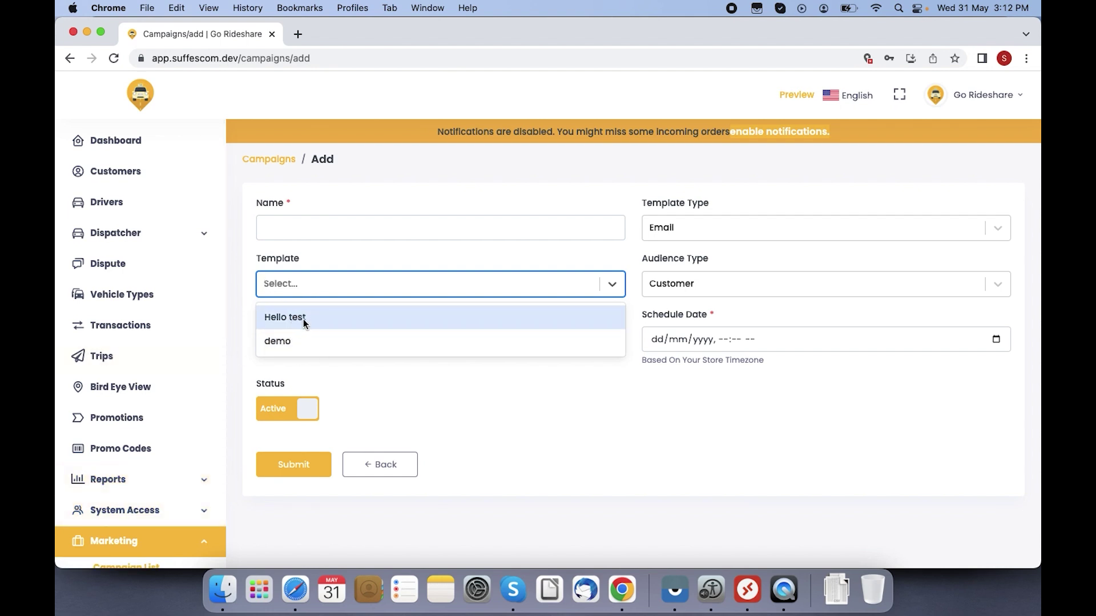
left_click(700, 282)
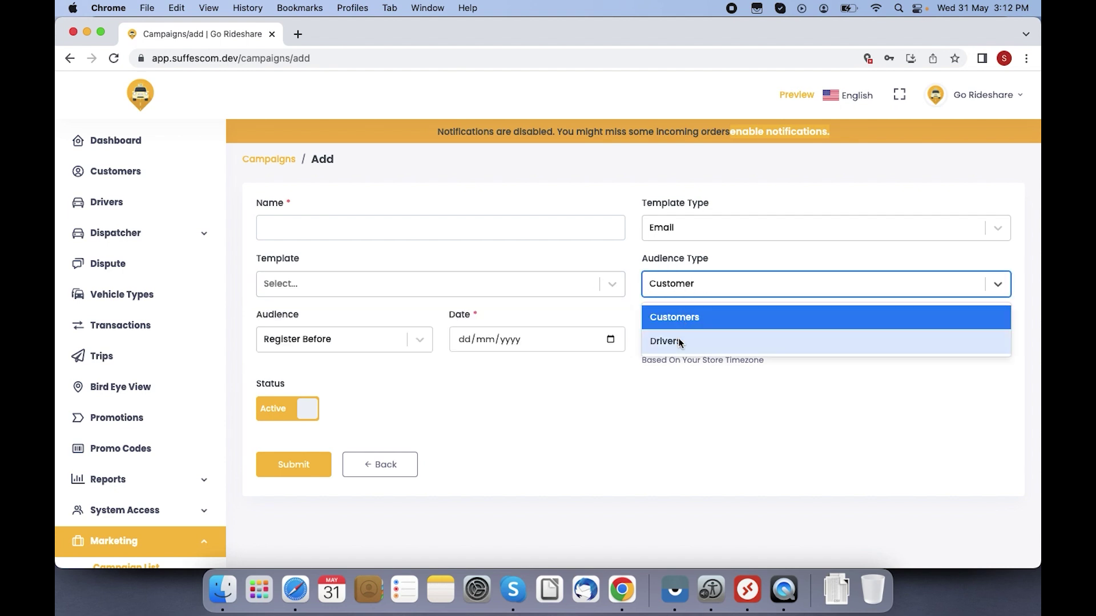
left_click(362, 339)
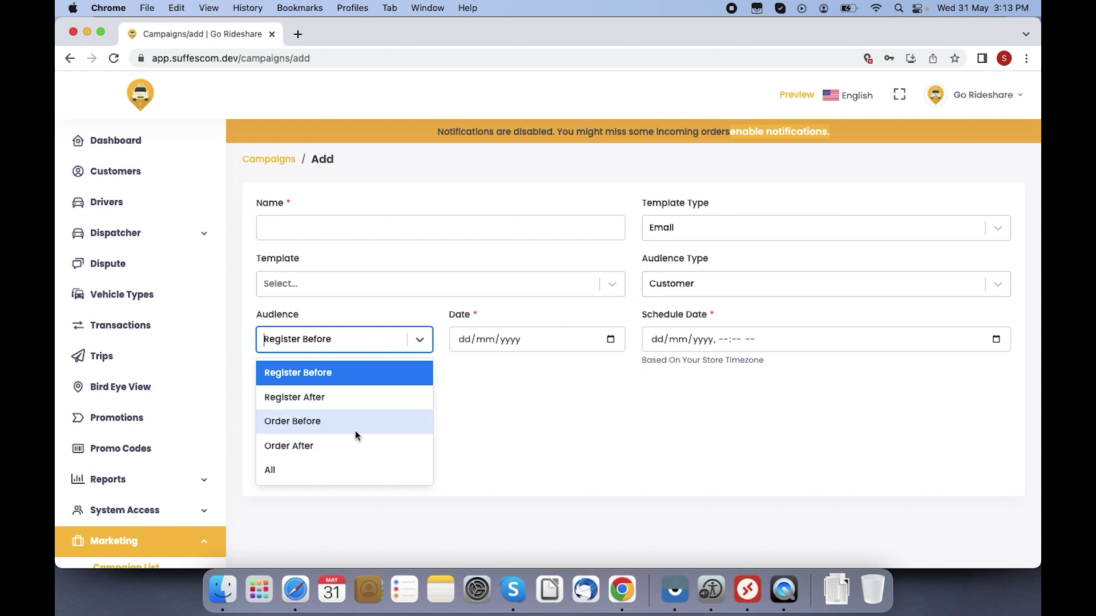
left_click(317, 423)
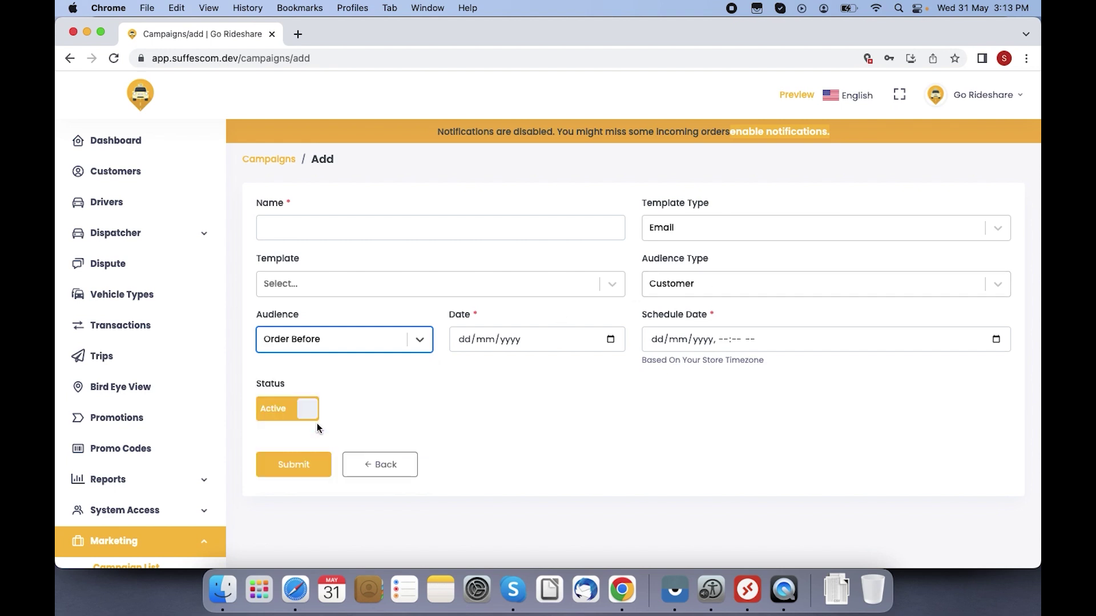
left_click(573, 343)
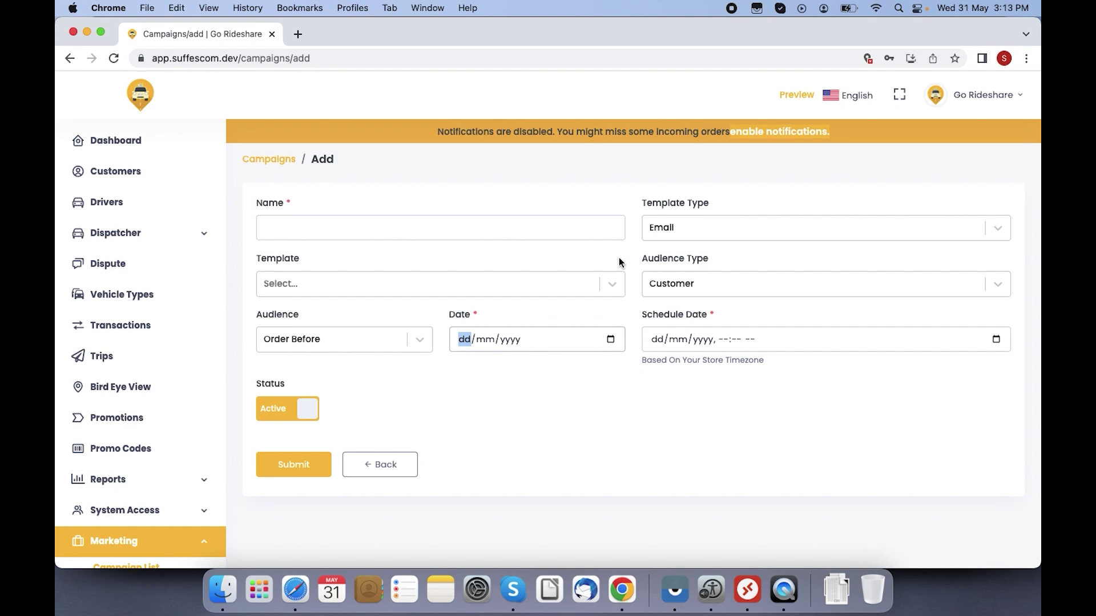
left_click(701, 227)
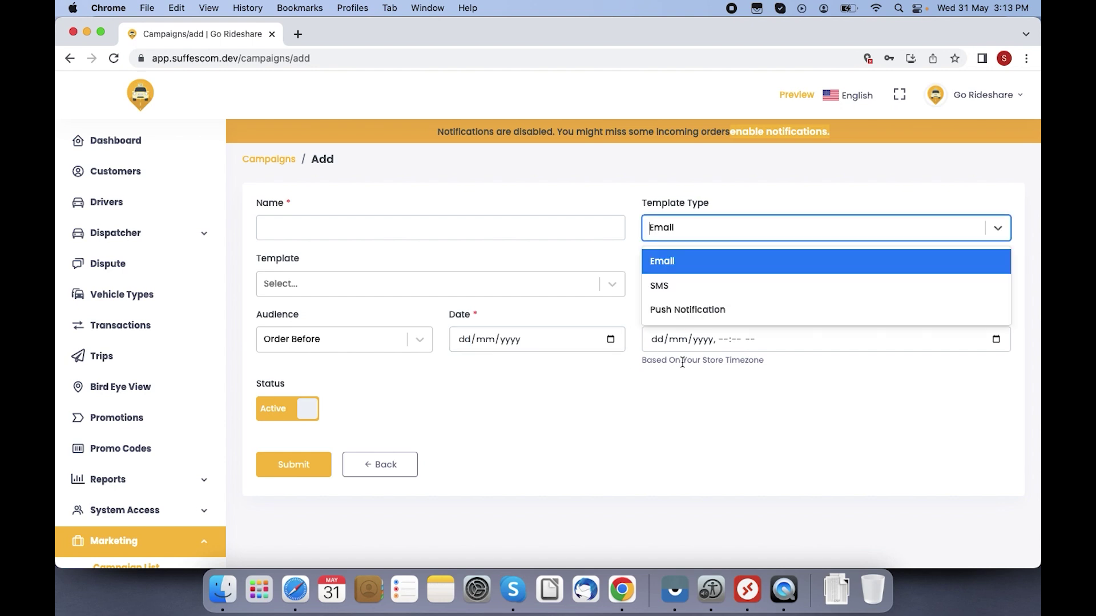
left_click(670, 392)
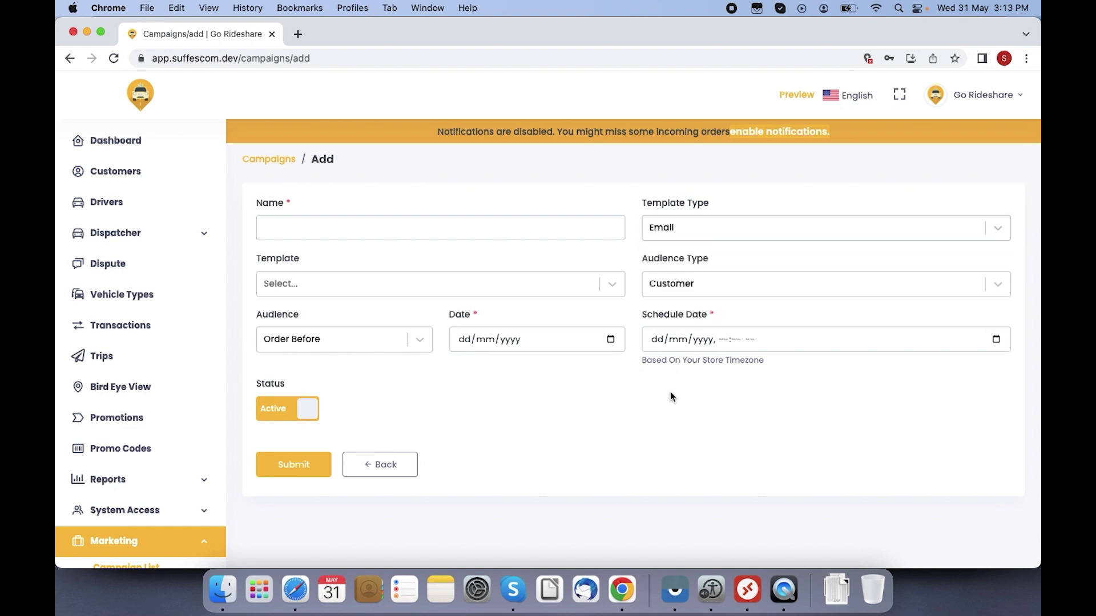
left_click(269, 160)
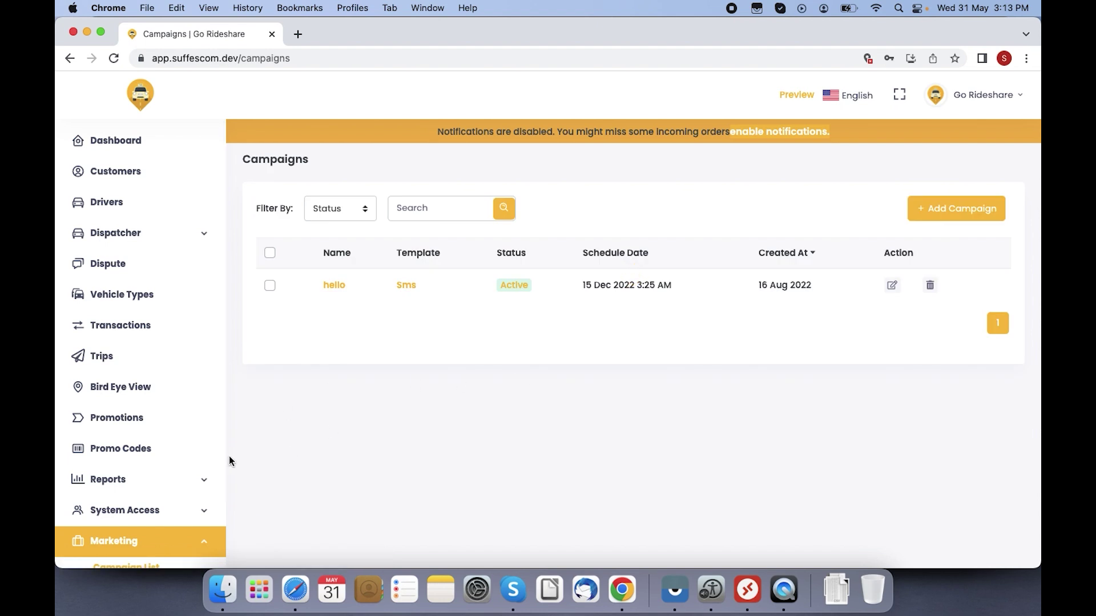
Step: Open the campaign templates list and start a new Email-type campaign template
scroll(225, 472, "down", 3)
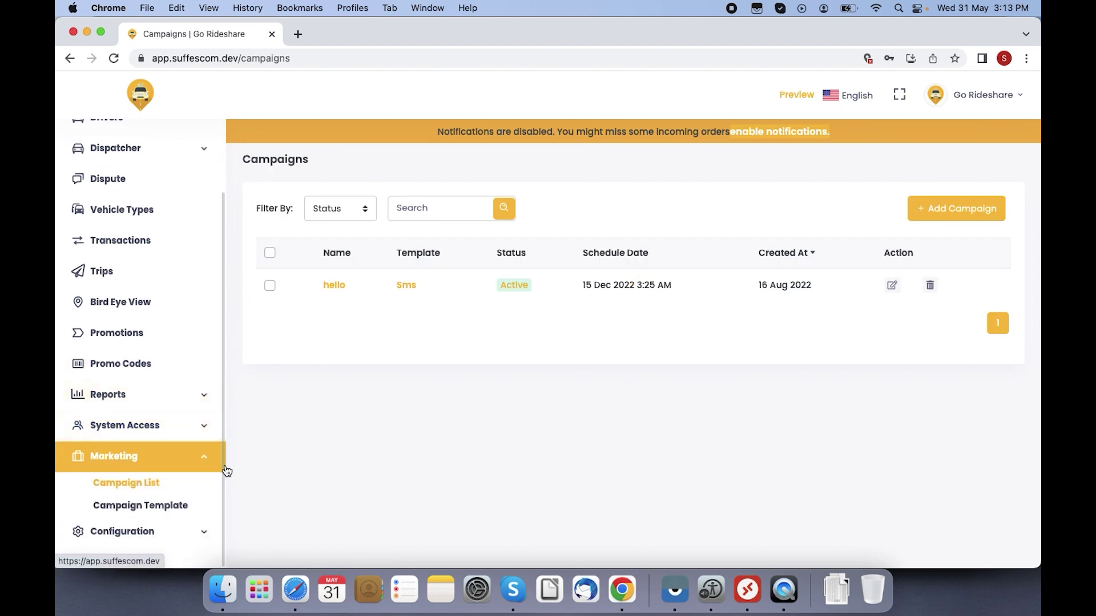
left_click(174, 506)
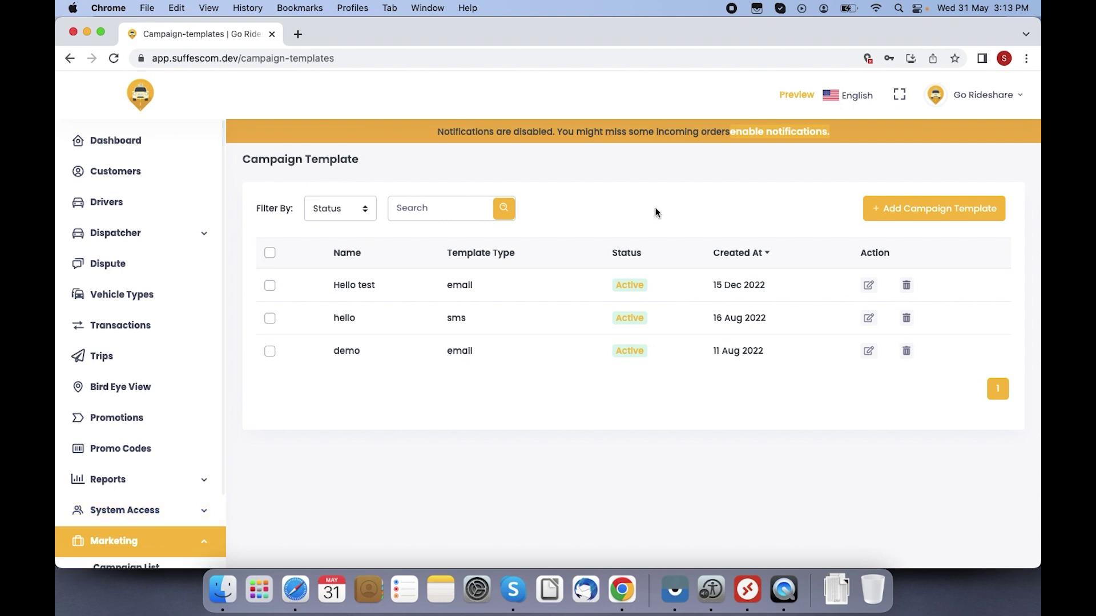
left_click(892, 213)
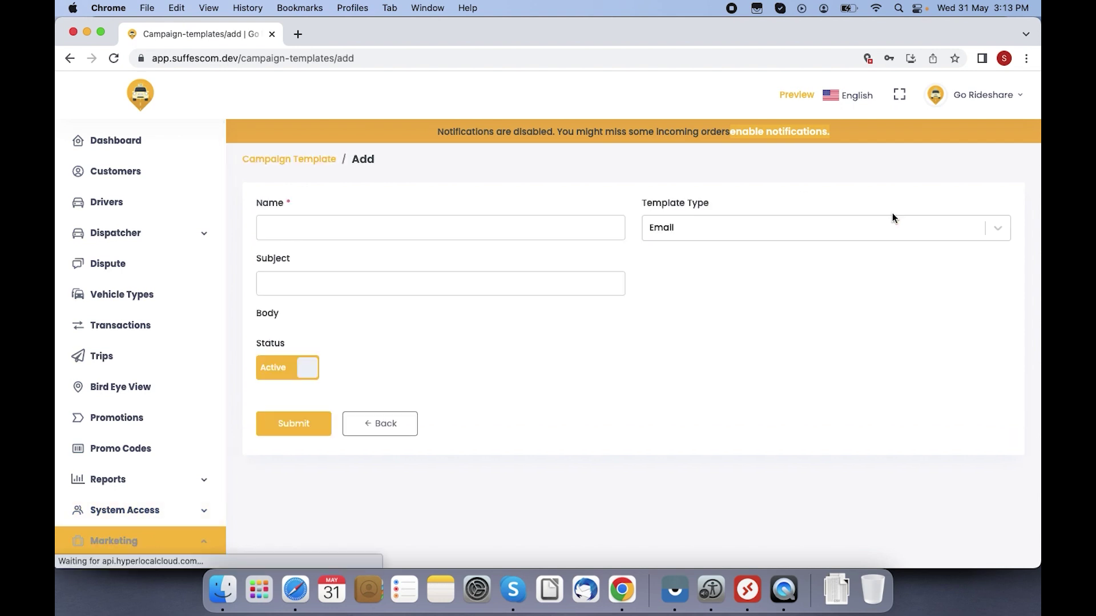
left_click(660, 227)
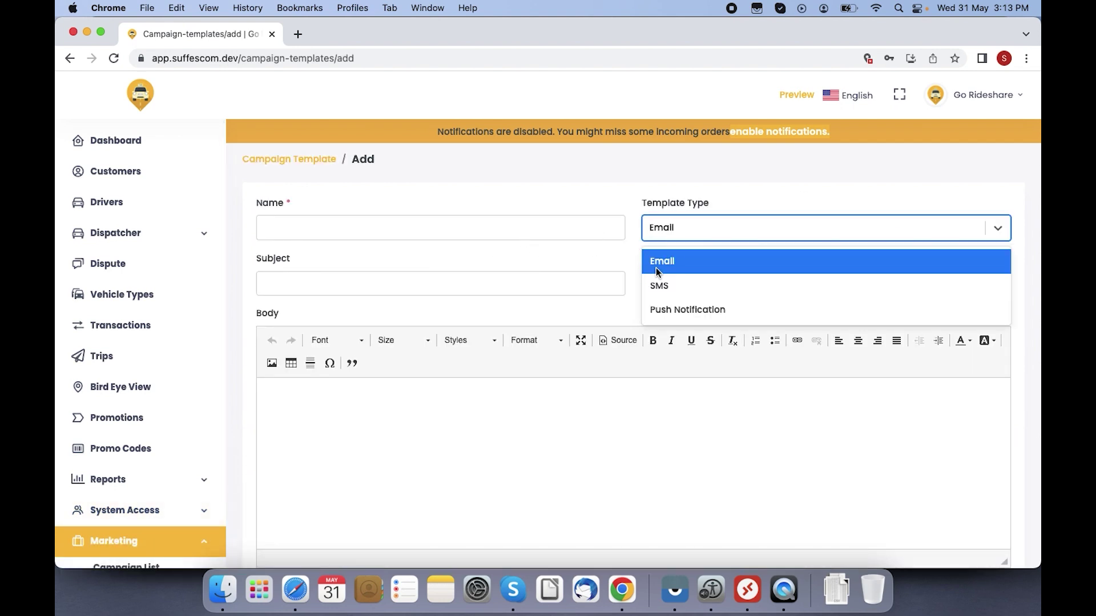
left_click(656, 270)
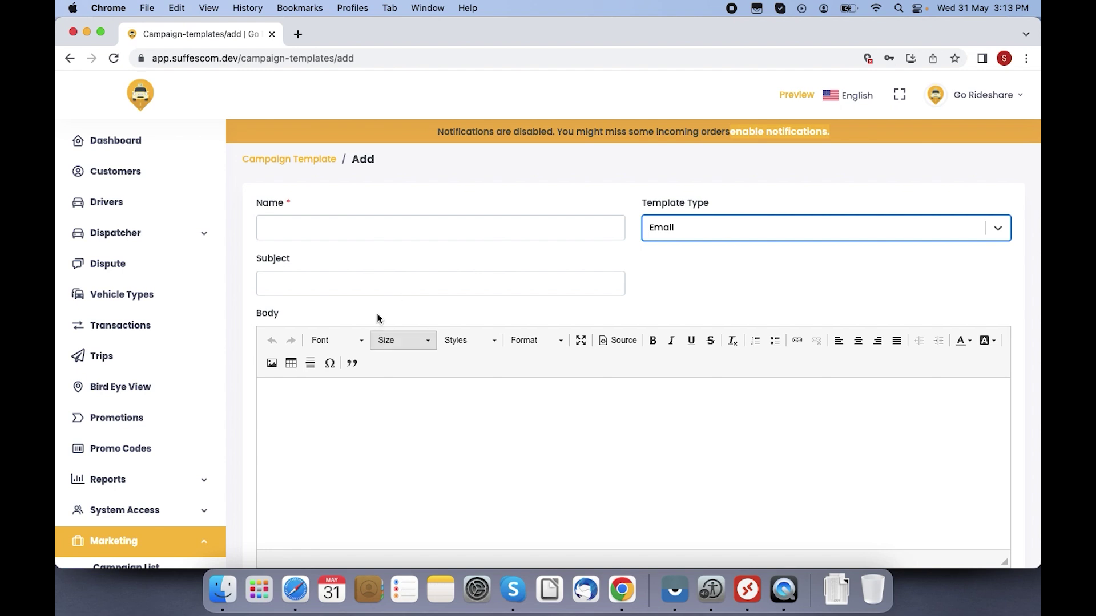
left_click(364, 452)
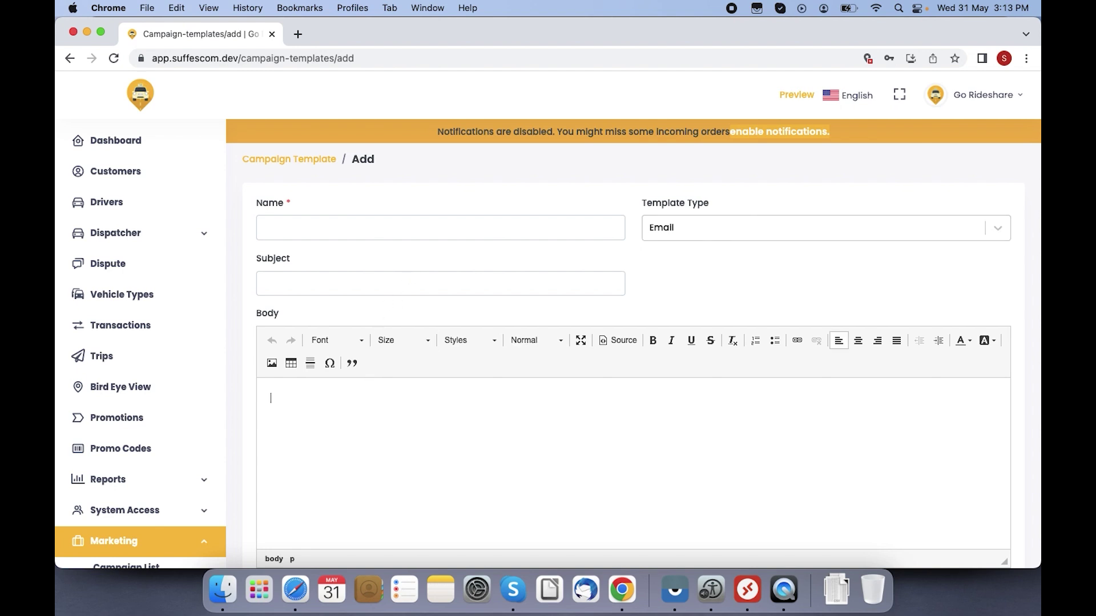
Step: Expand the Configuration group in the sidebar to show FAQs and Content Pages
scroll(1038, 240, "down", 3)
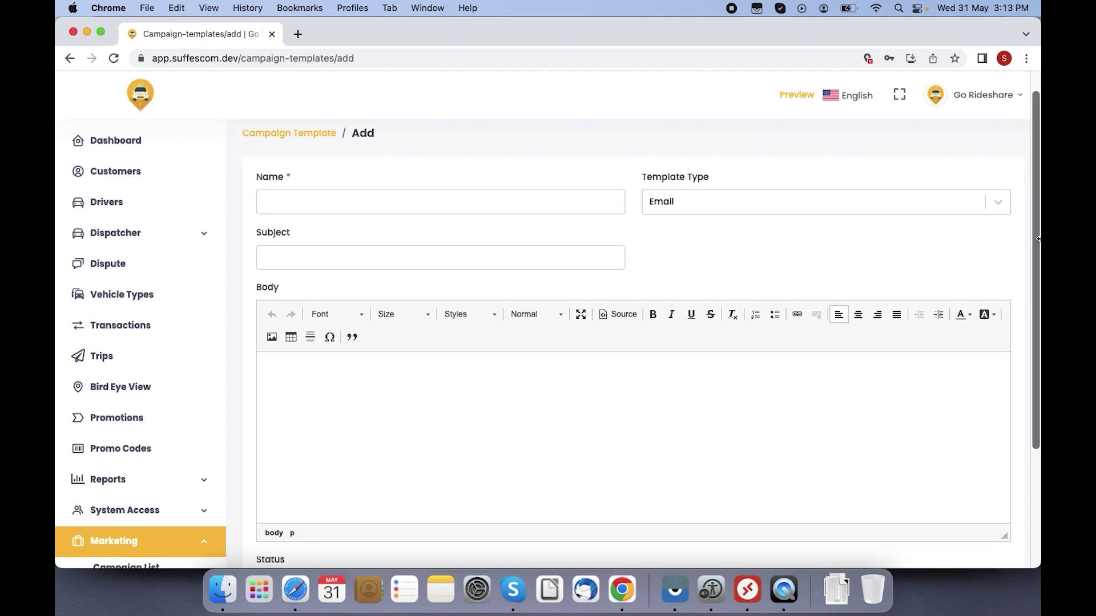
scroll(1037, 239, "down", 4)
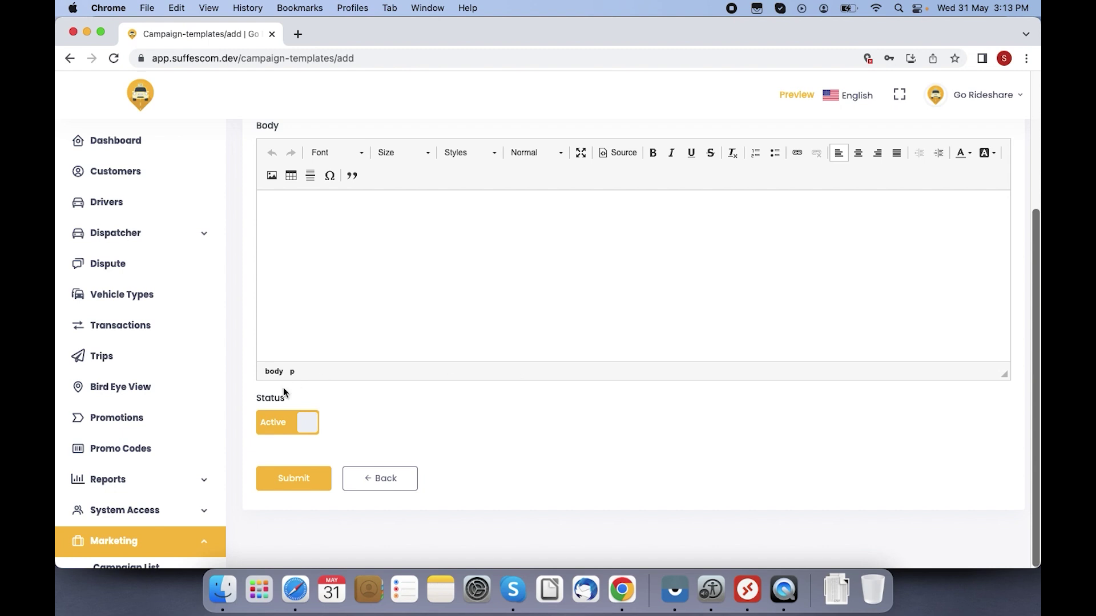
scroll(227, 454, "down", 3)
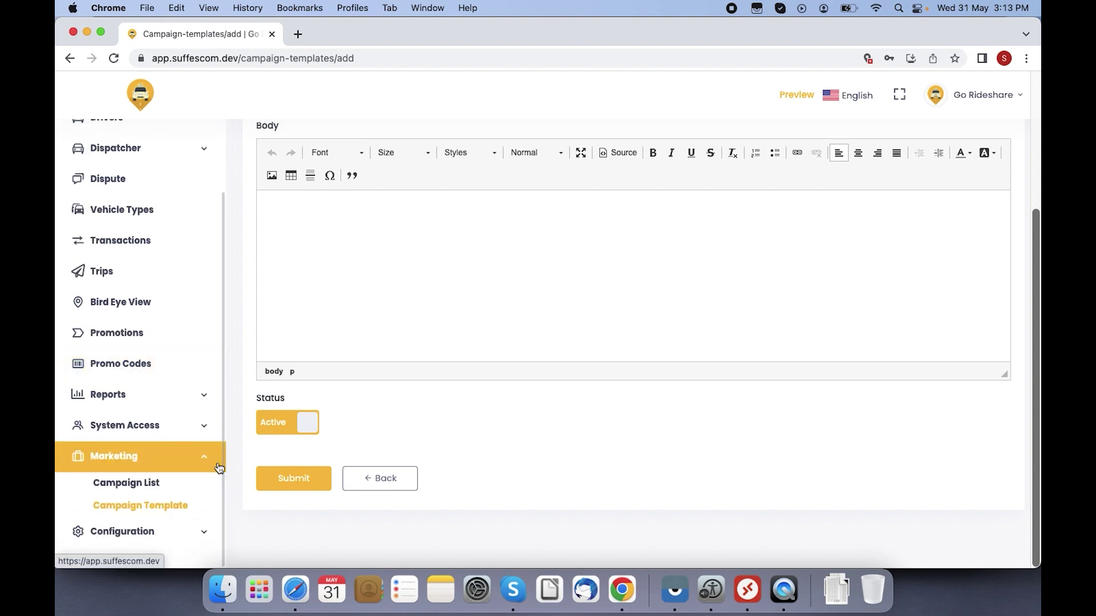
left_click(154, 531)
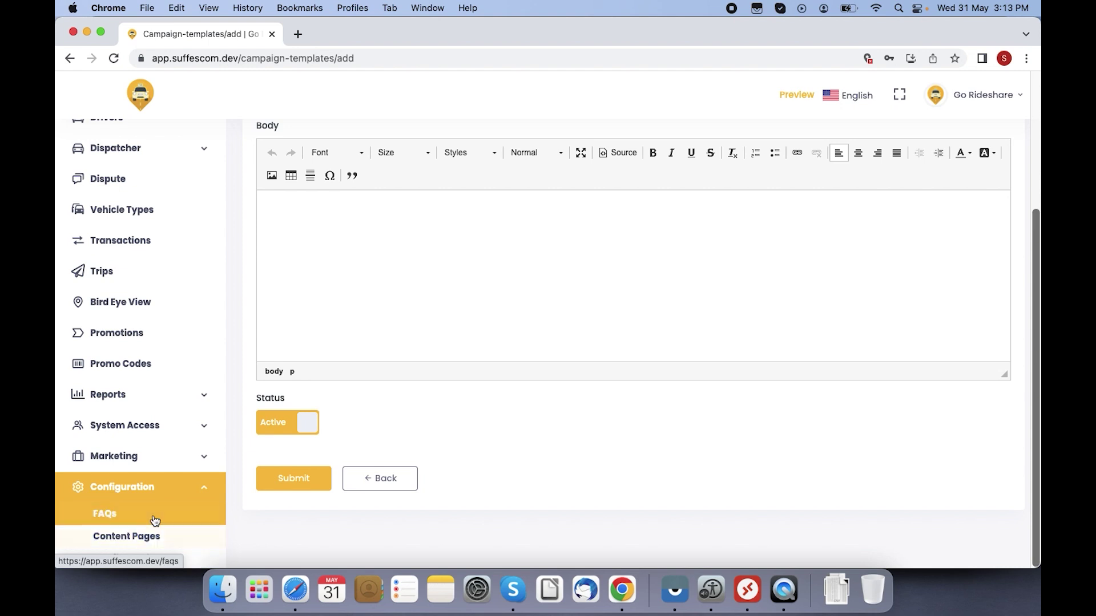
Step: Start a new FAQ with the question 'How can I book a ride in the platform'
left_click(153, 515)
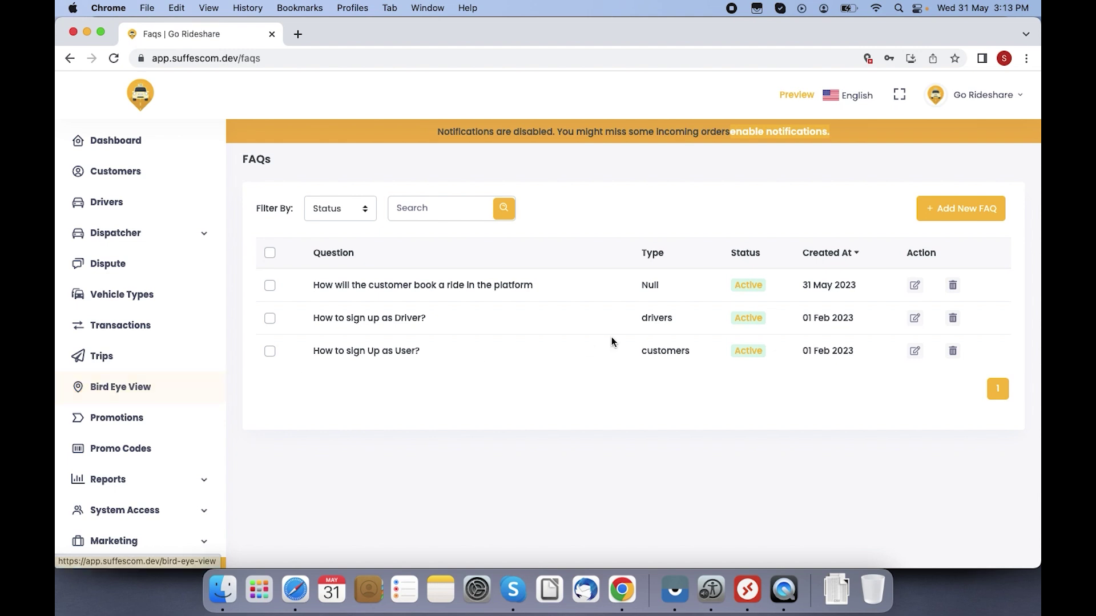
left_click(955, 210)
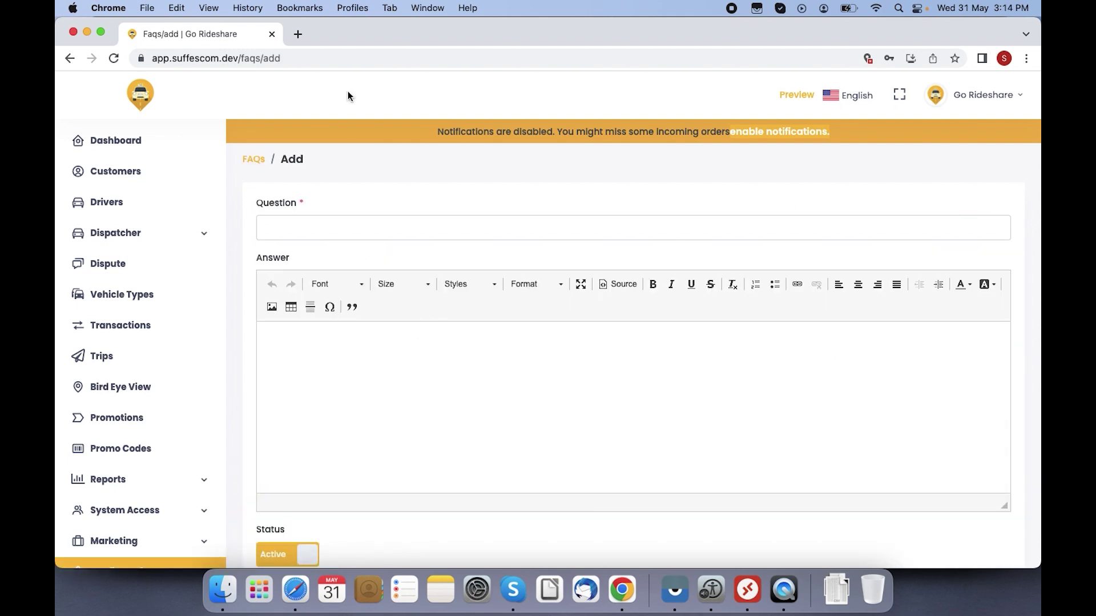
left_click(289, 238)
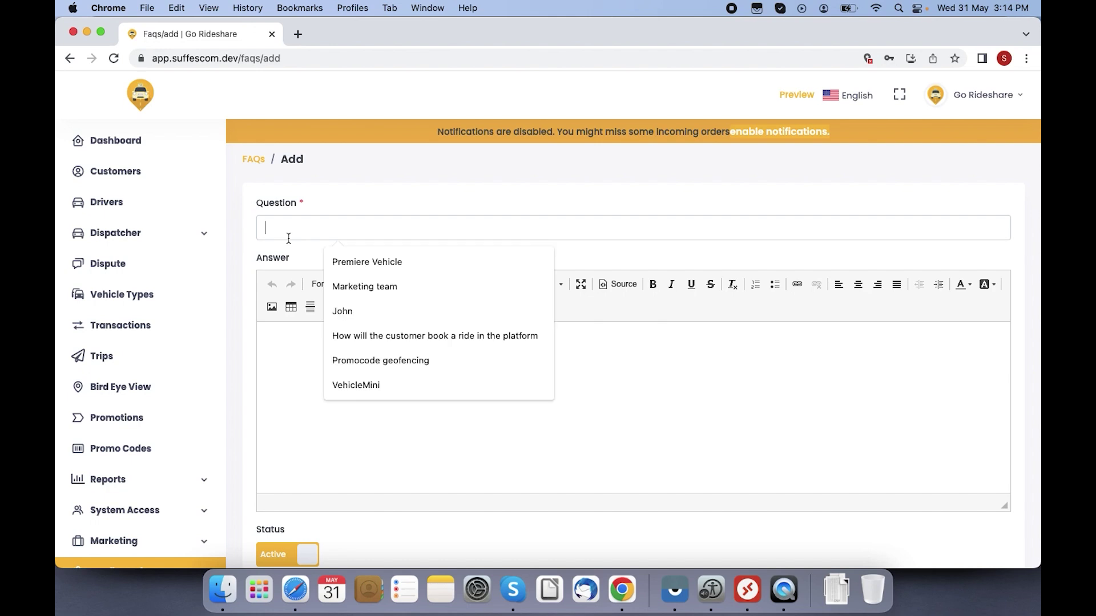
type("How ca")
type("n I")
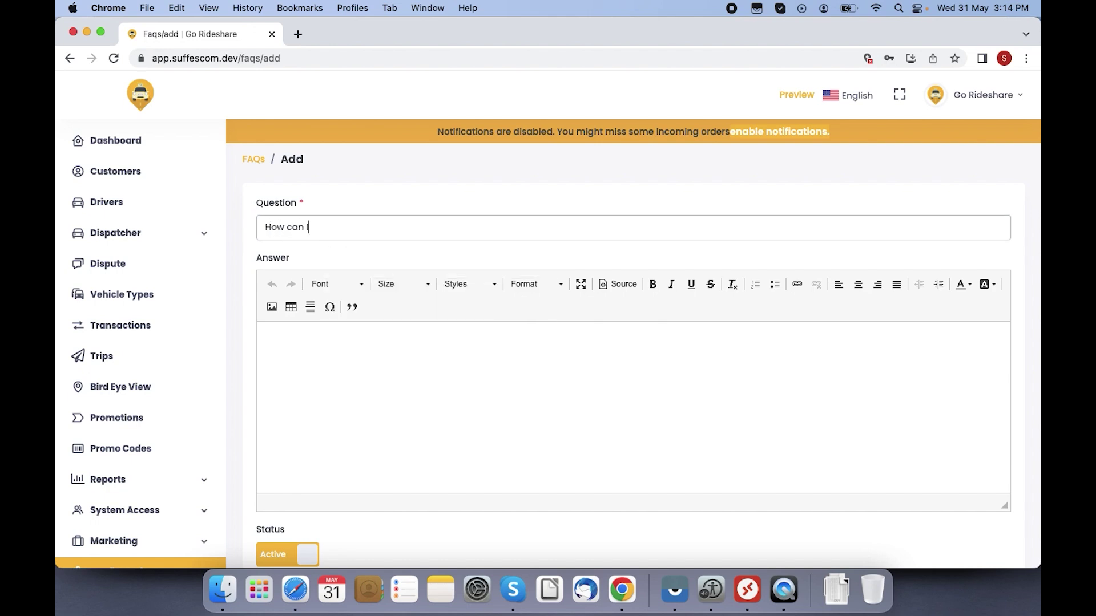
type(" book a ride in the platform")
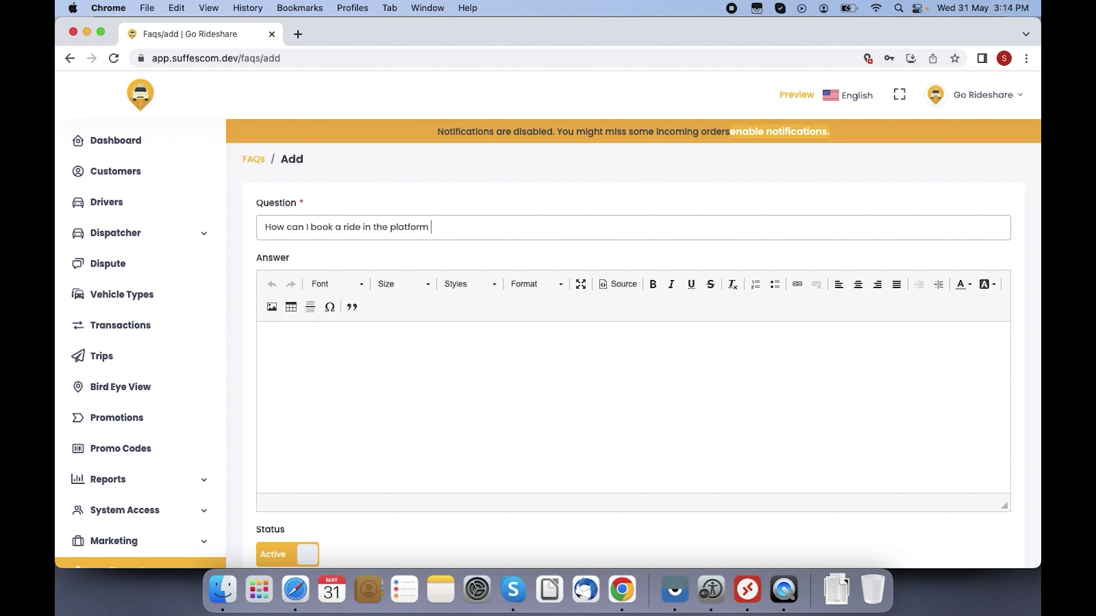
Step: Add the answer 'Lorem ipsum' and submit the new FAQ
left_click(355, 369)
type("Lo")
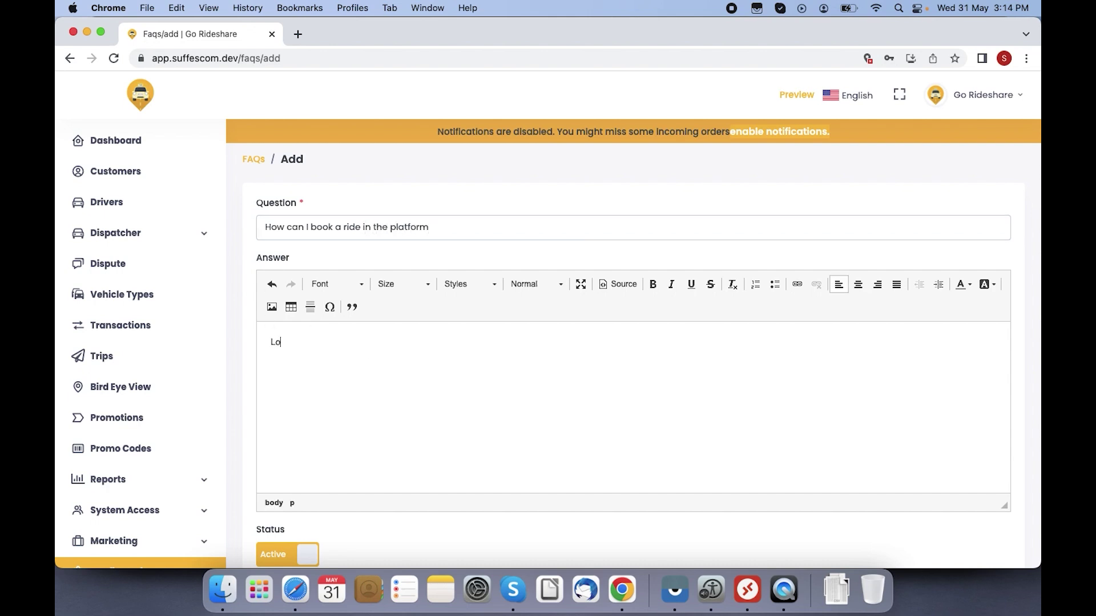
type("rem ipsum")
scroll(1038, 507, "down", 2)
scroll(1037, 508, "down", 3)
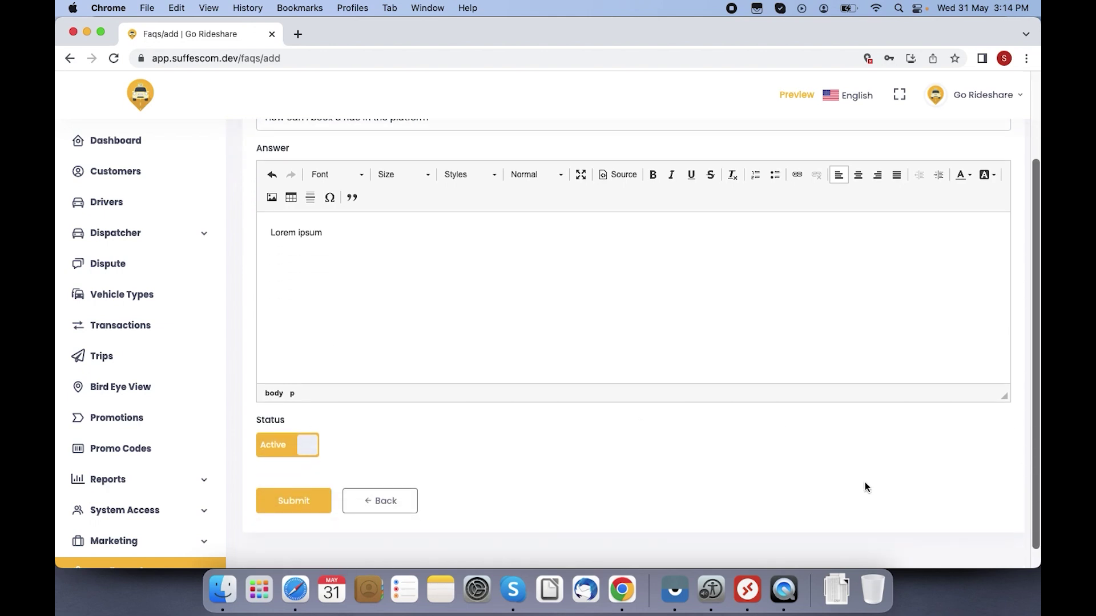
left_click(300, 497)
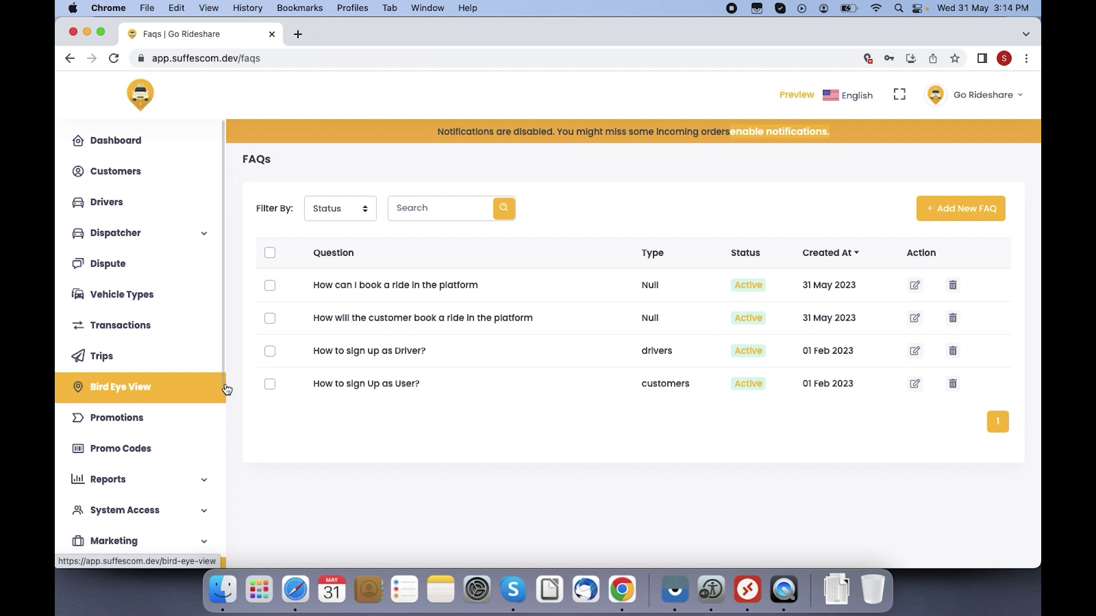
scroll(227, 356, "down", 5)
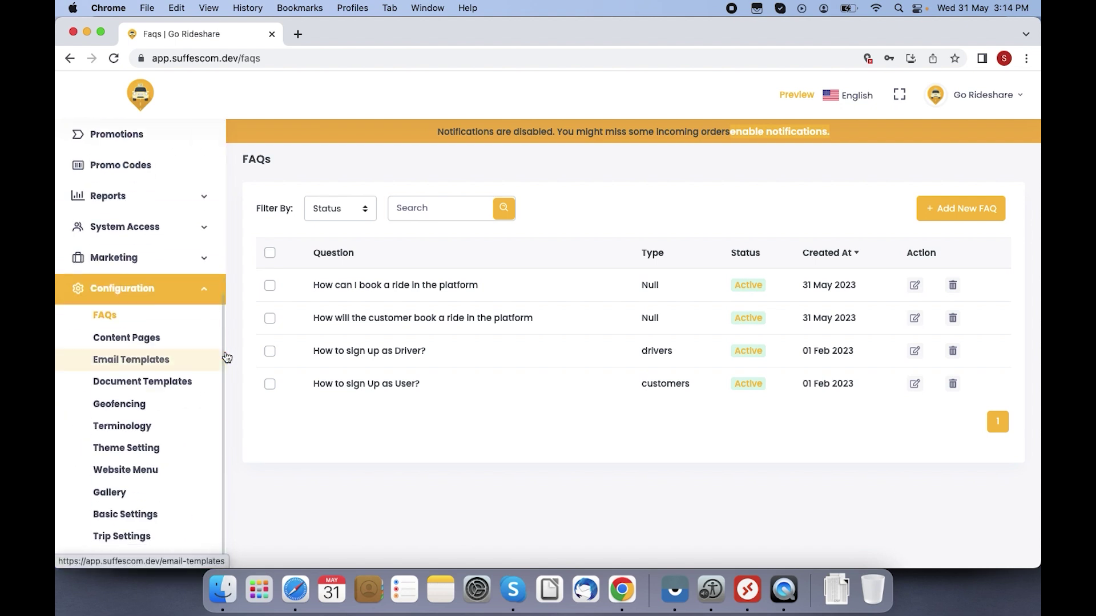
Step: Open the Contact Us content page for editing, review it, and return unchanged to Content Pages
left_click(163, 341)
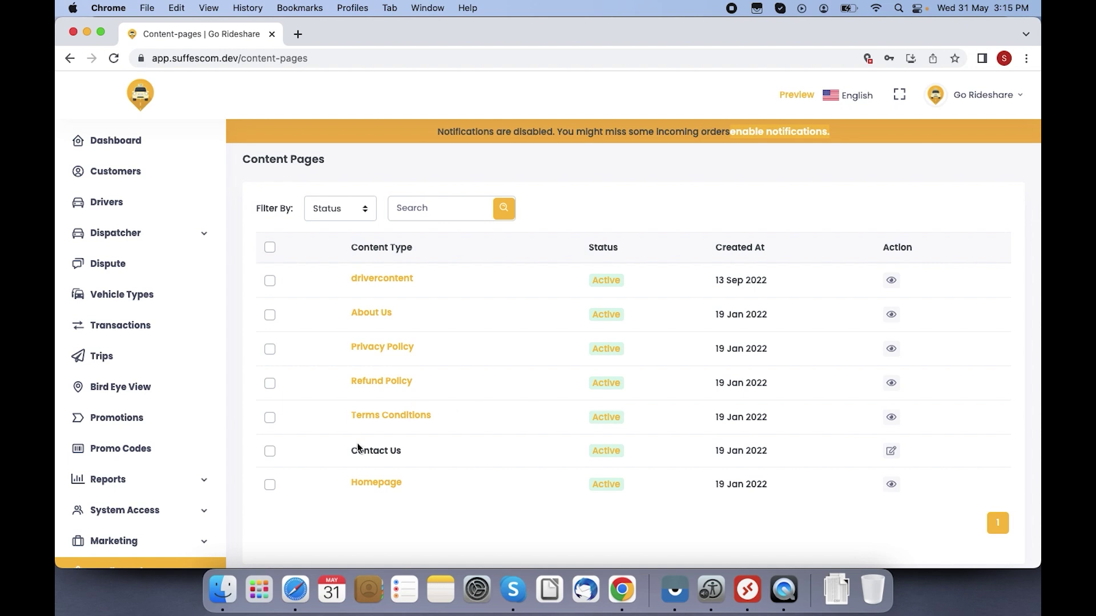
left_click(891, 451)
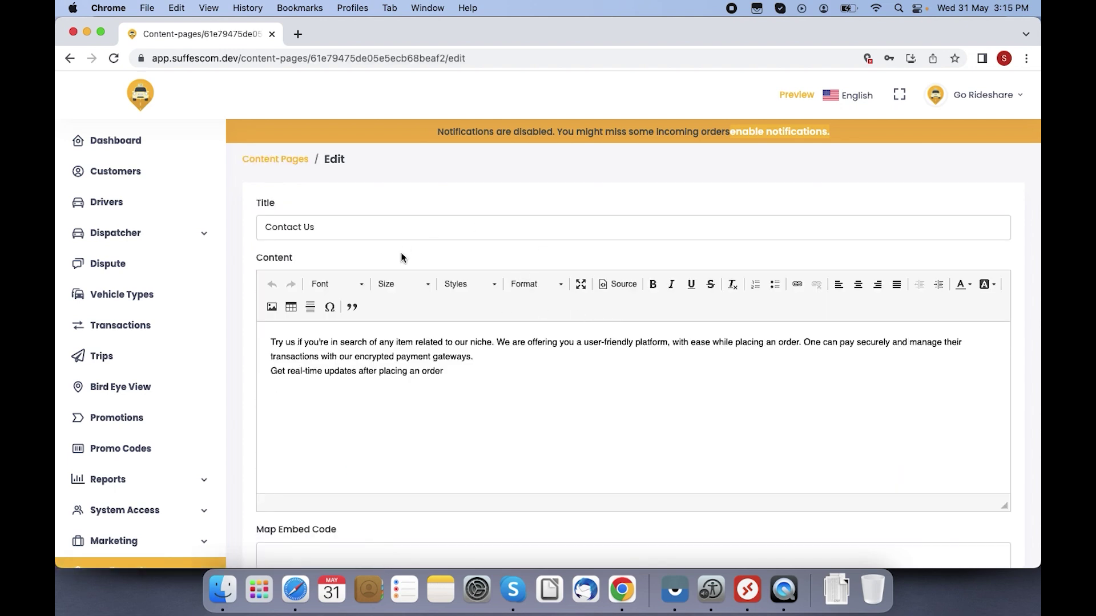
scroll(666, 332, "down", 2)
scroll(667, 332, "down", 10)
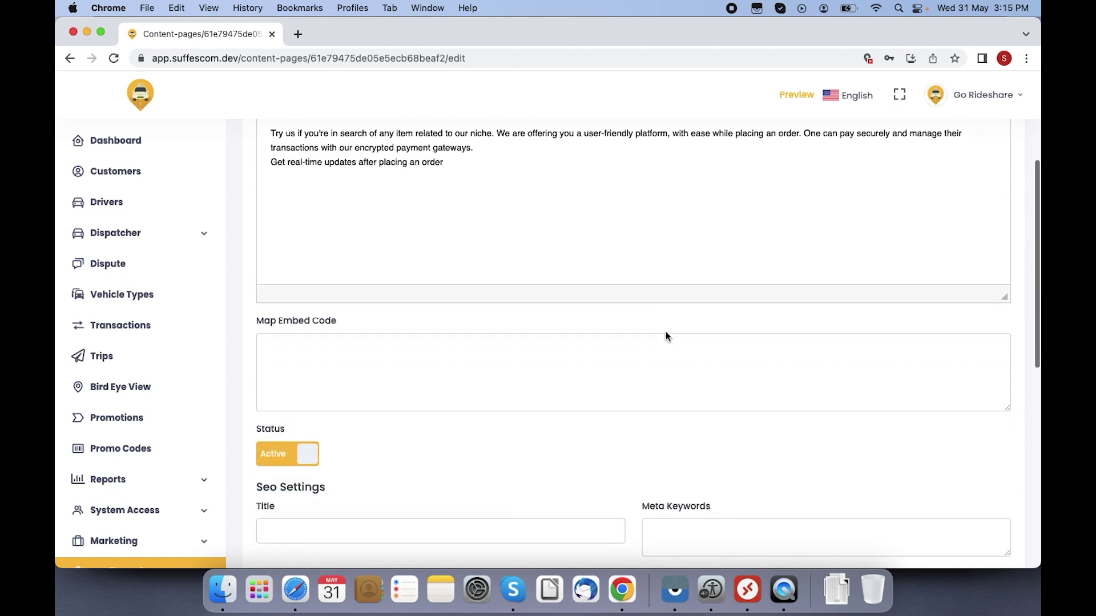
scroll(666, 337, "down", 4)
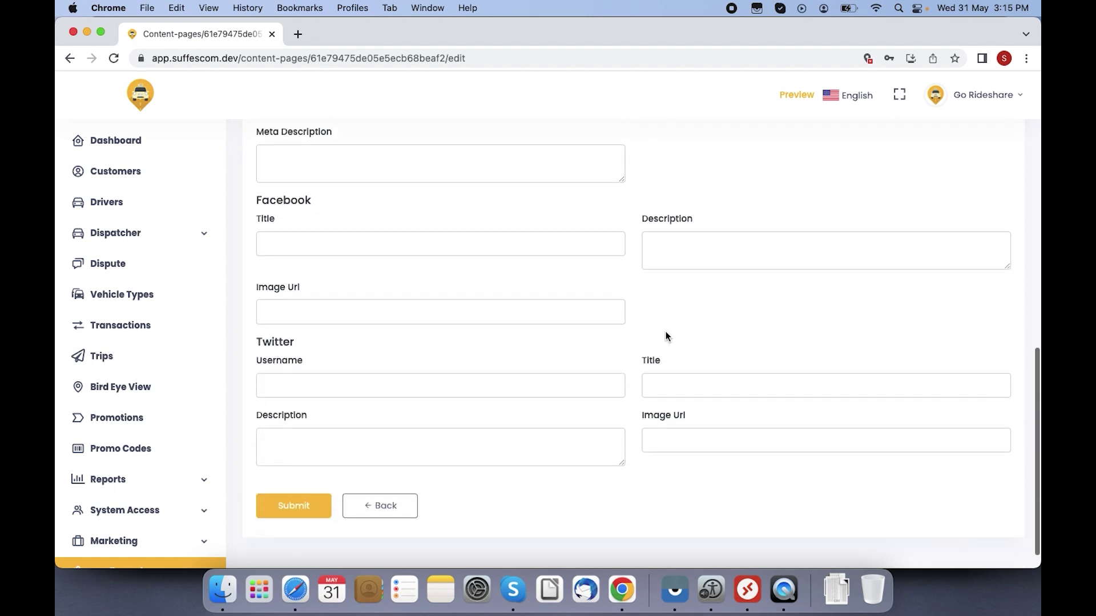
scroll(665, 337, "up", 3)
scroll(666, 336, "up", 11)
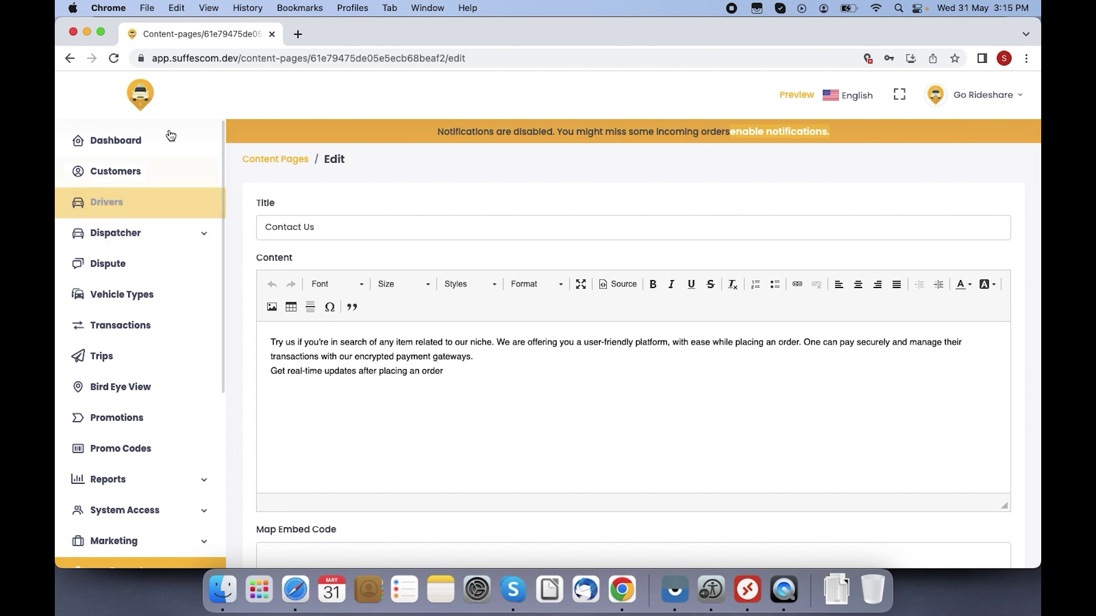
left_click(271, 159)
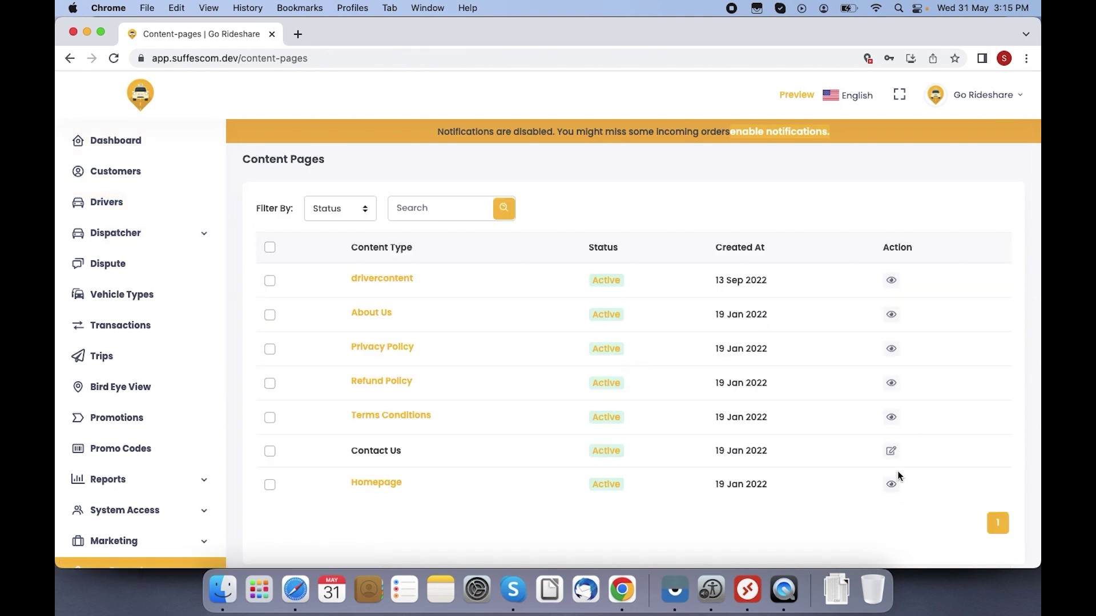
left_click(891, 485)
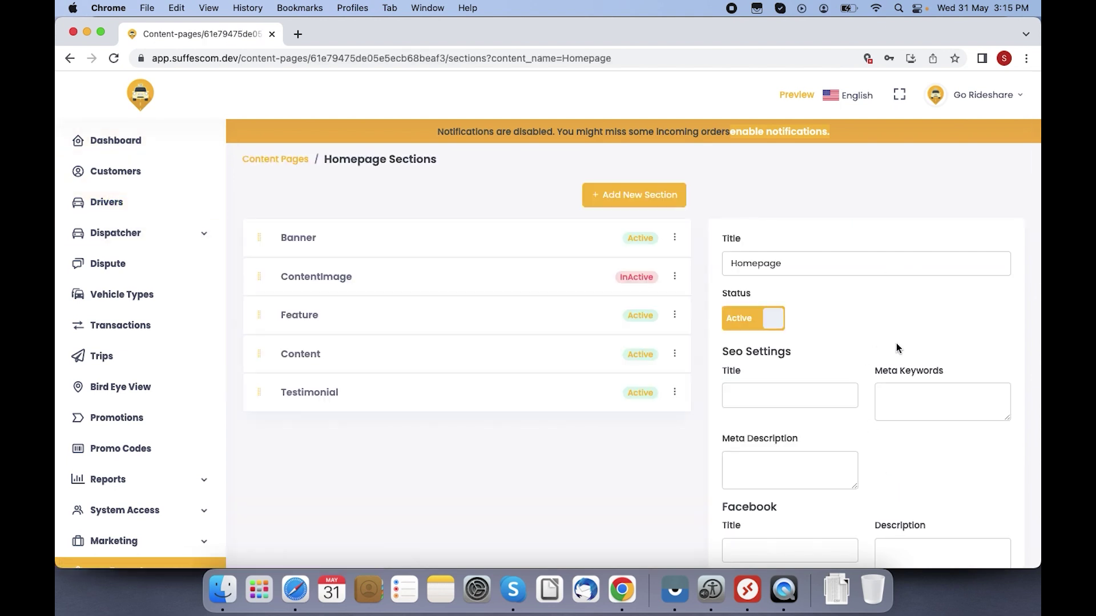
scroll(896, 347, "down", 2)
scroll(896, 346, "up", 2)
scroll(655, 445, "down", 5)
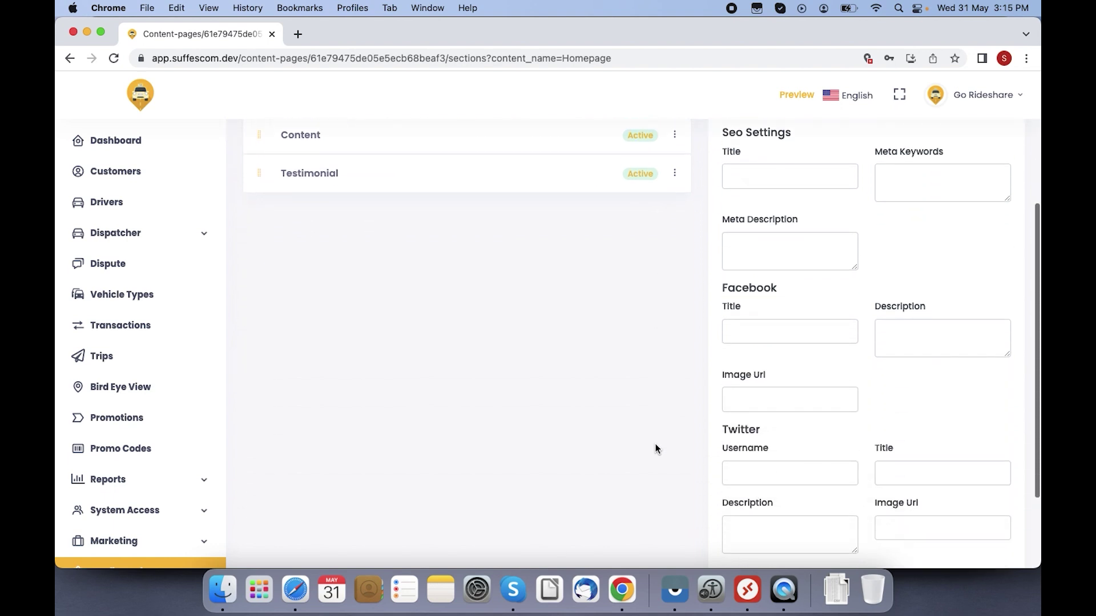
scroll(655, 448, "down", 1)
scroll(655, 448, "down", 1)
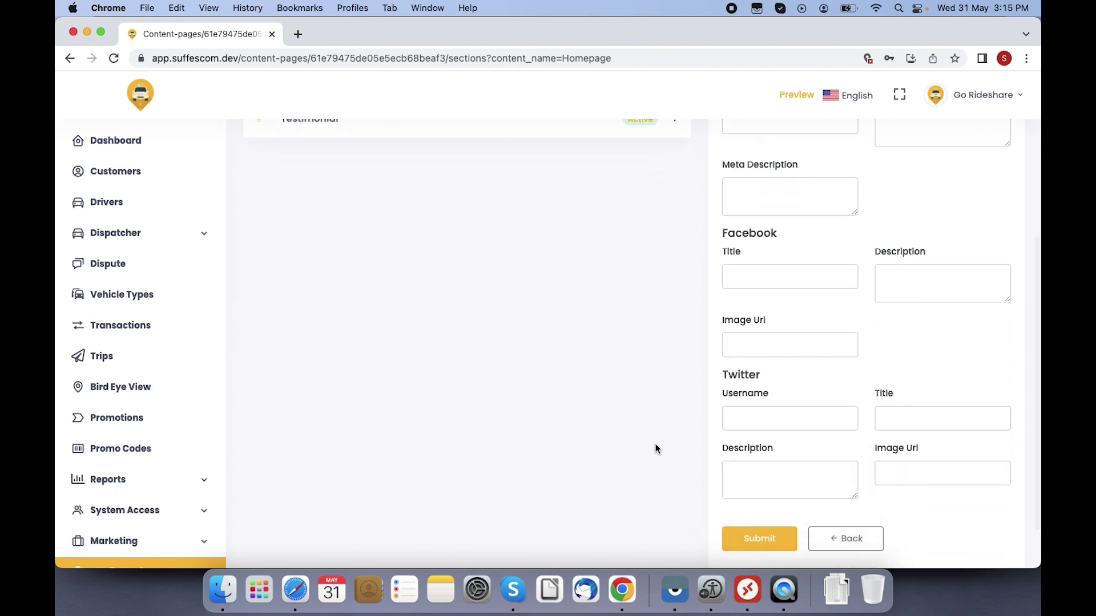
scroll(655, 445, "up", 5)
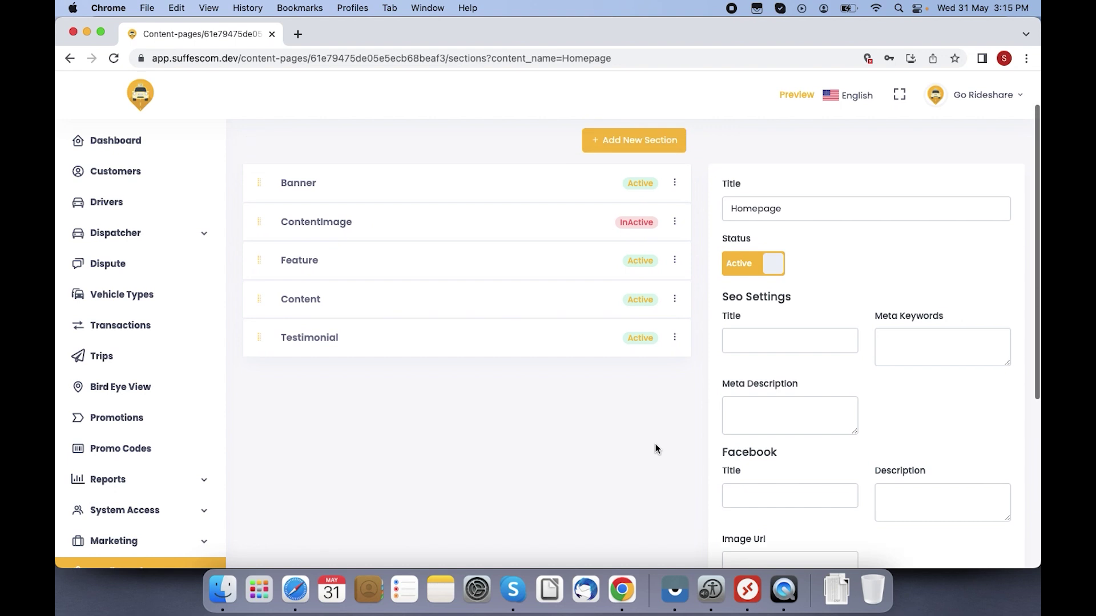
scroll(655, 448, "up", 1)
left_click(284, 158)
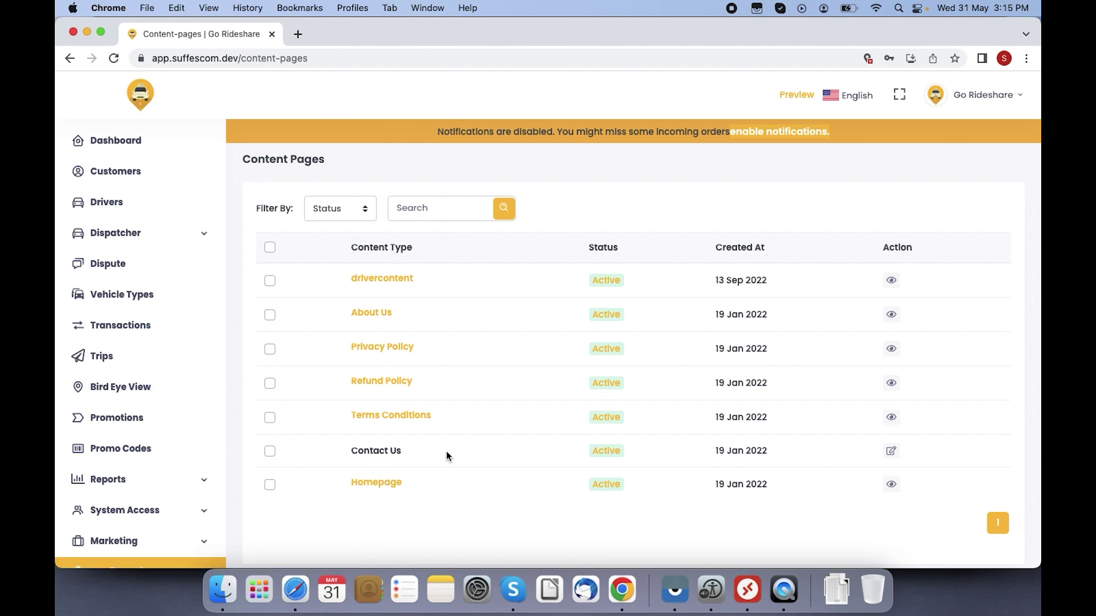
Step: Open the Terms Conditions page sections and start adding a new section
left_click(405, 421)
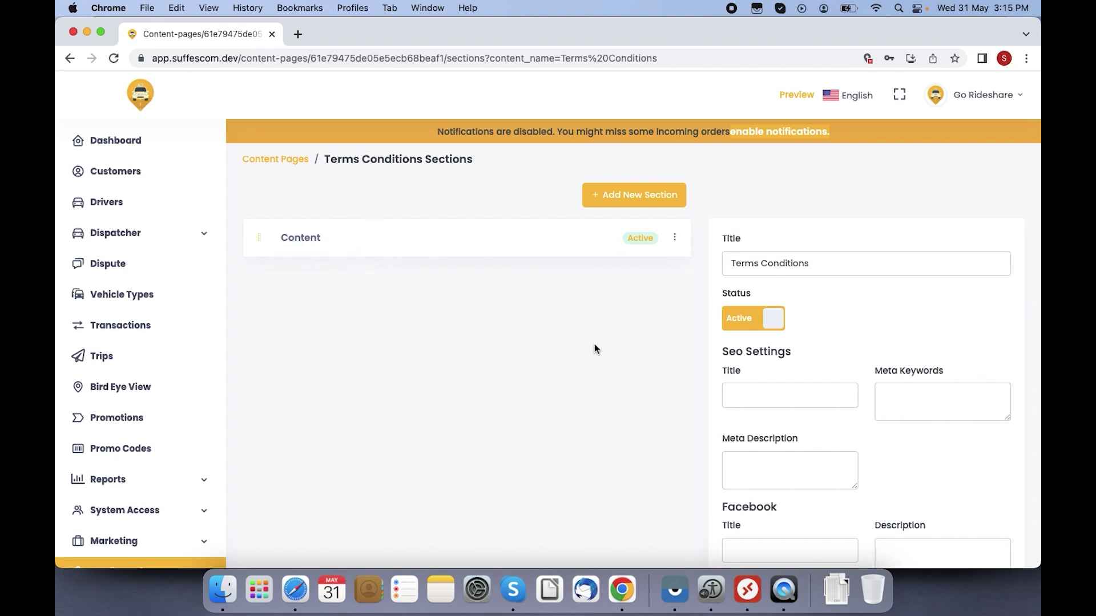
scroll(594, 344, "down", 3)
scroll(595, 345, "down", 3)
scroll(594, 343, "up", 6)
left_click(633, 202)
Step: Set the new section's content type to Banner, leaving the template unchosen
left_click(541, 234)
left_click(478, 229)
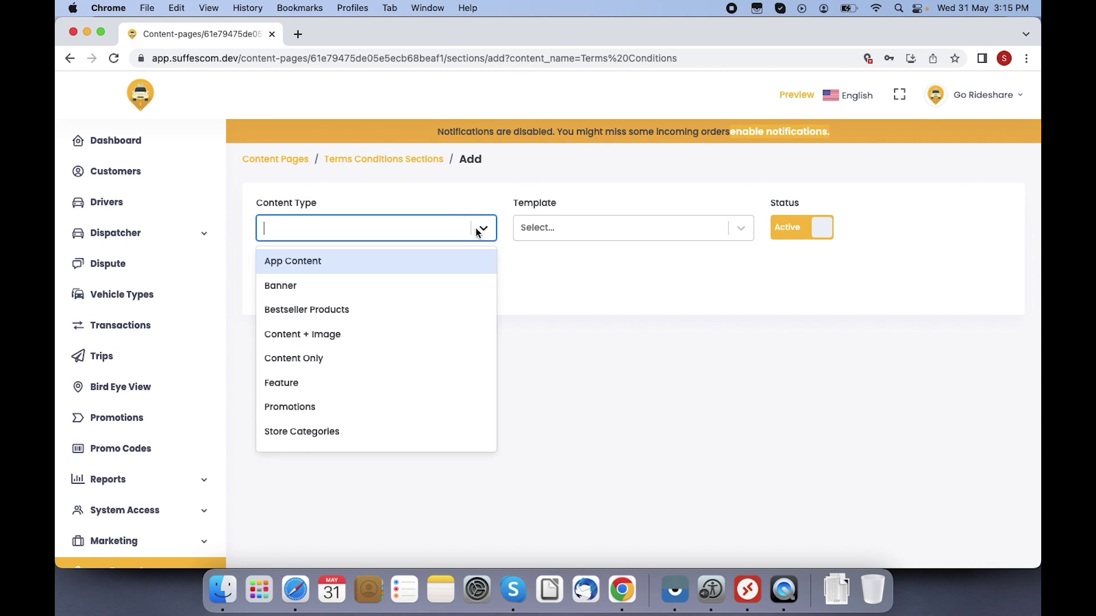
left_click(355, 280)
left_click(594, 228)
left_click(837, 347)
scroll(838, 347, "down", 1)
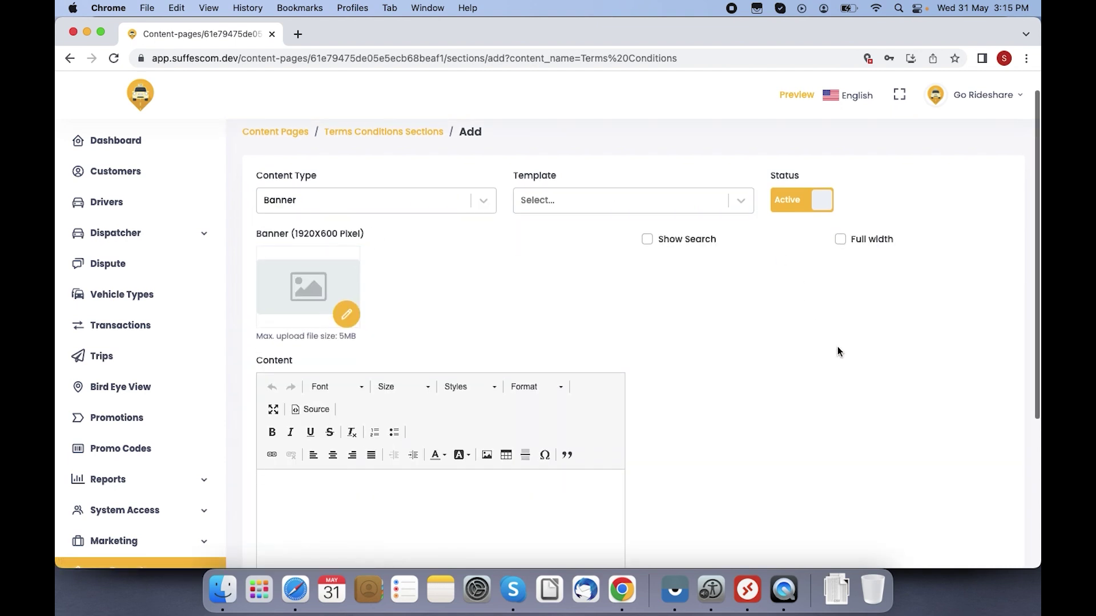
scroll(837, 347, "down", 5)
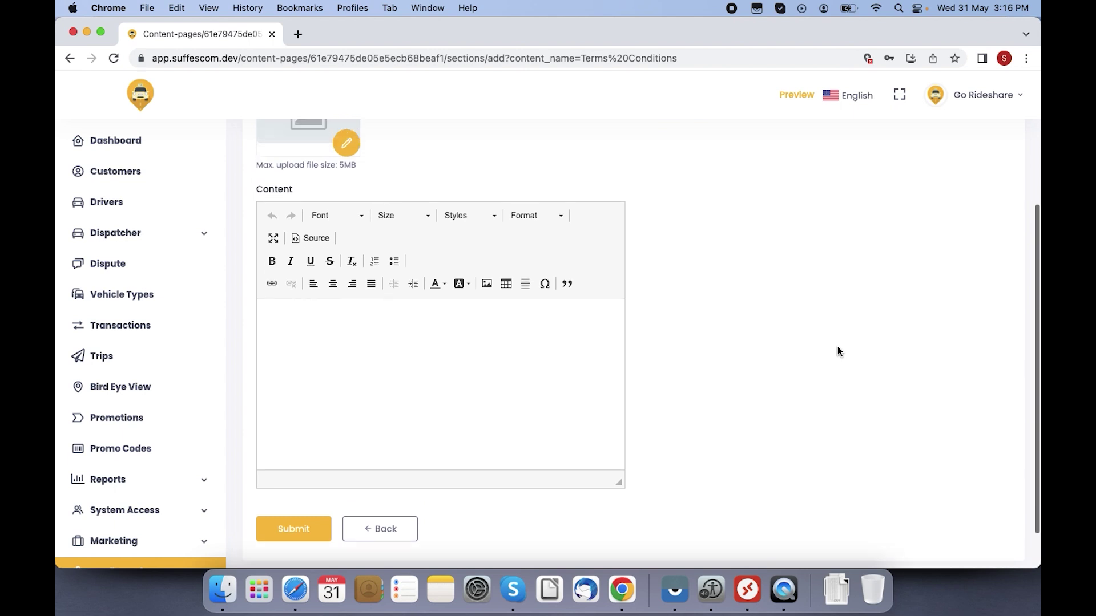
scroll(838, 347, "up", 6)
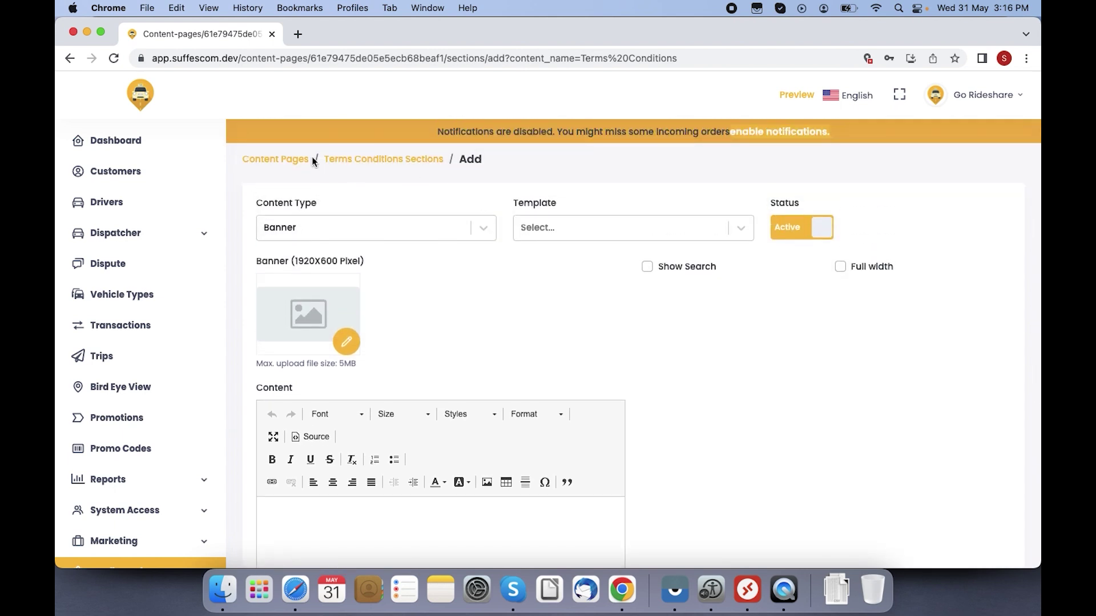
Step: Go back to Content Pages, then open Email Templates under Configuration
left_click(288, 160)
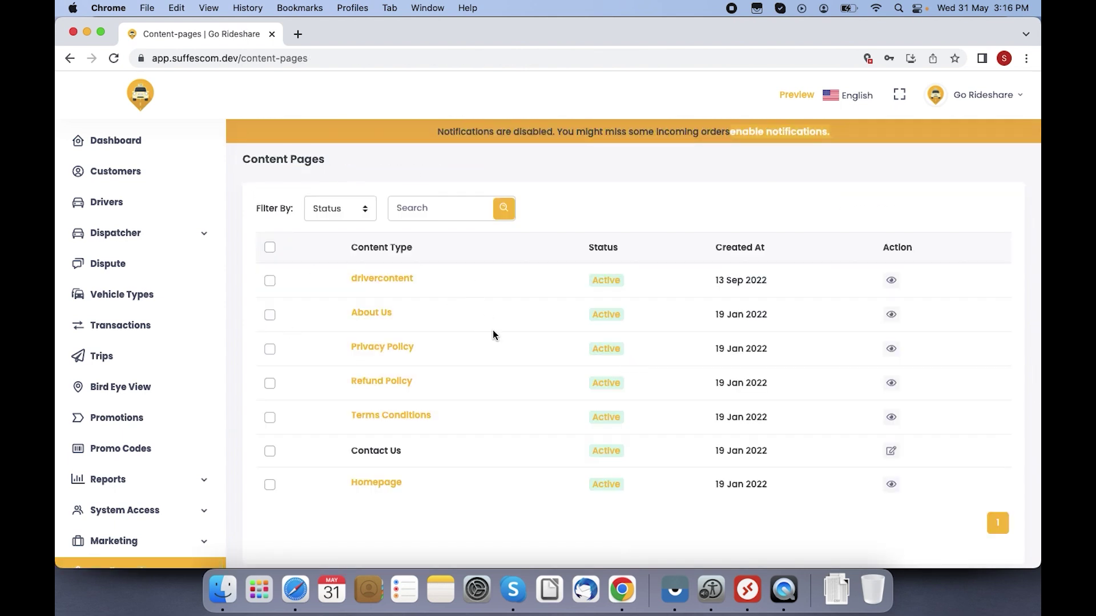
scroll(652, 344, "down", 1)
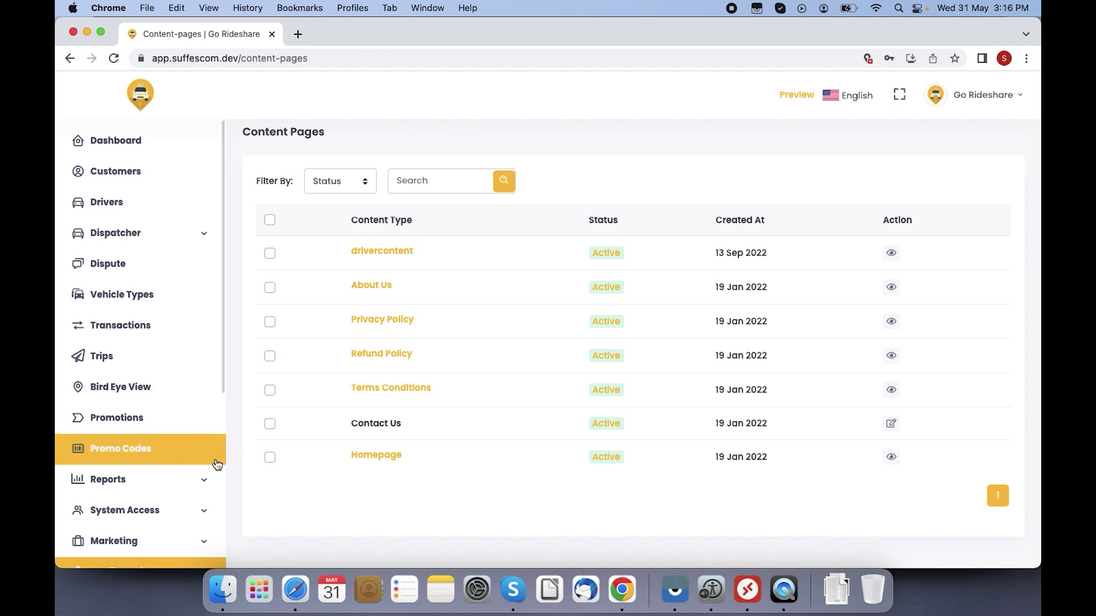
scroll(225, 383, "down", 5)
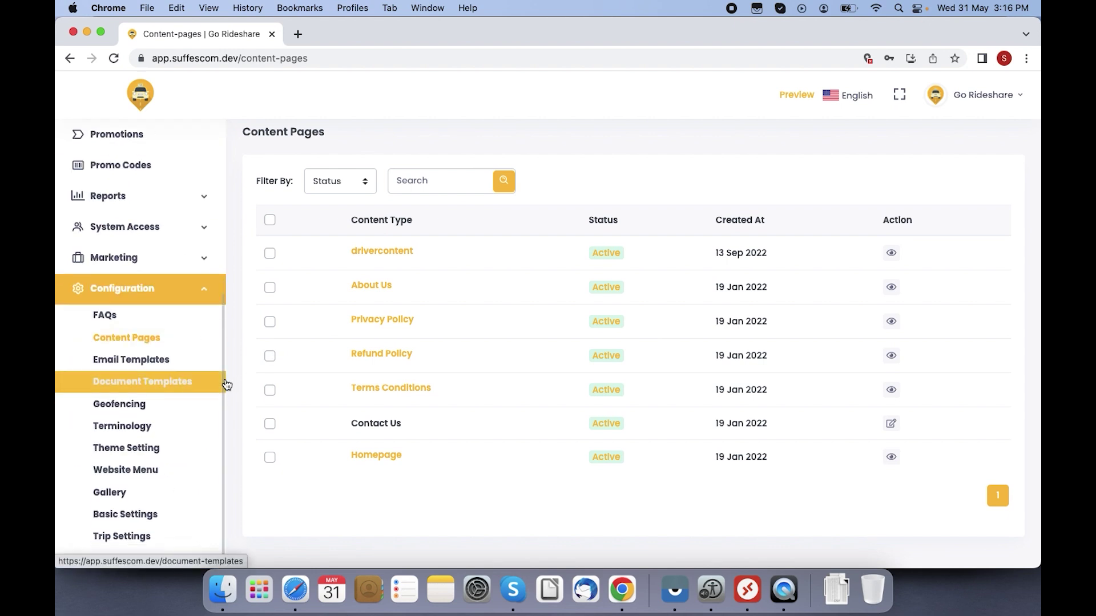
left_click(129, 361)
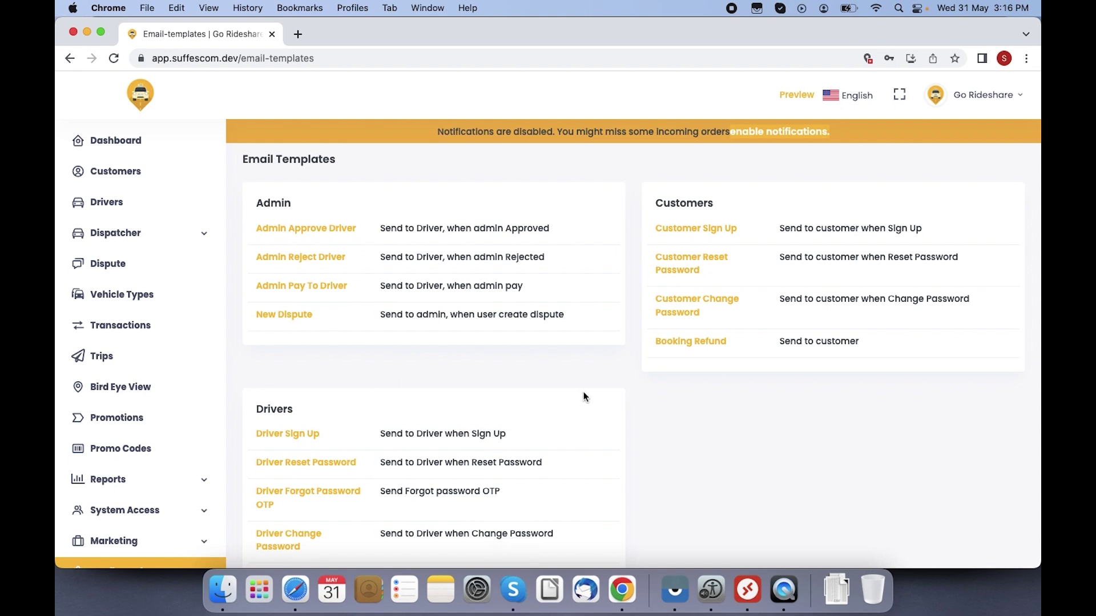
left_click(307, 317)
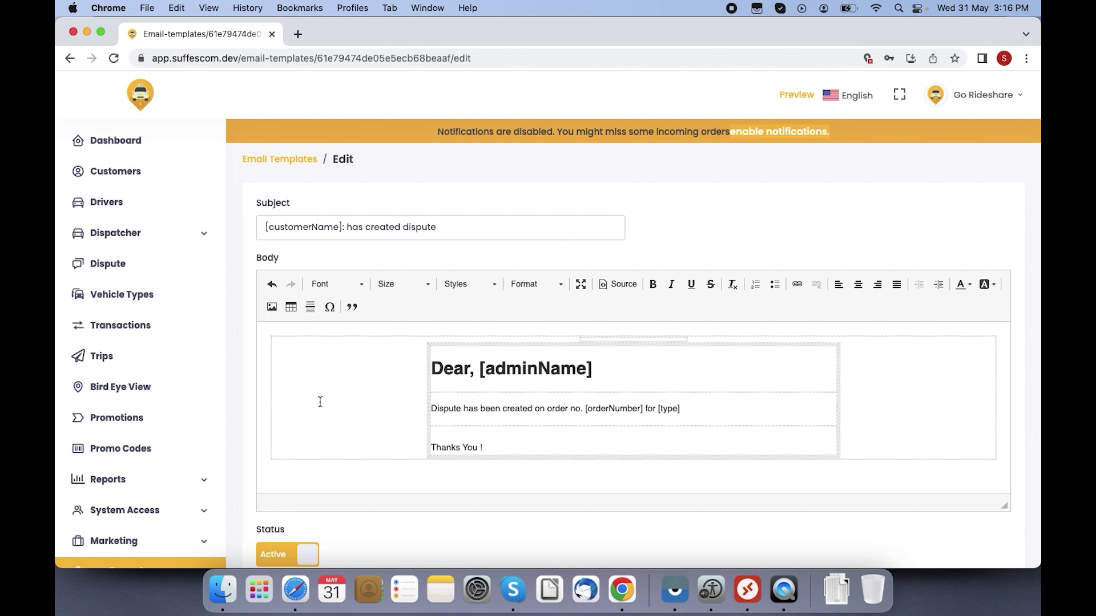
scroll(319, 402, "down", 3)
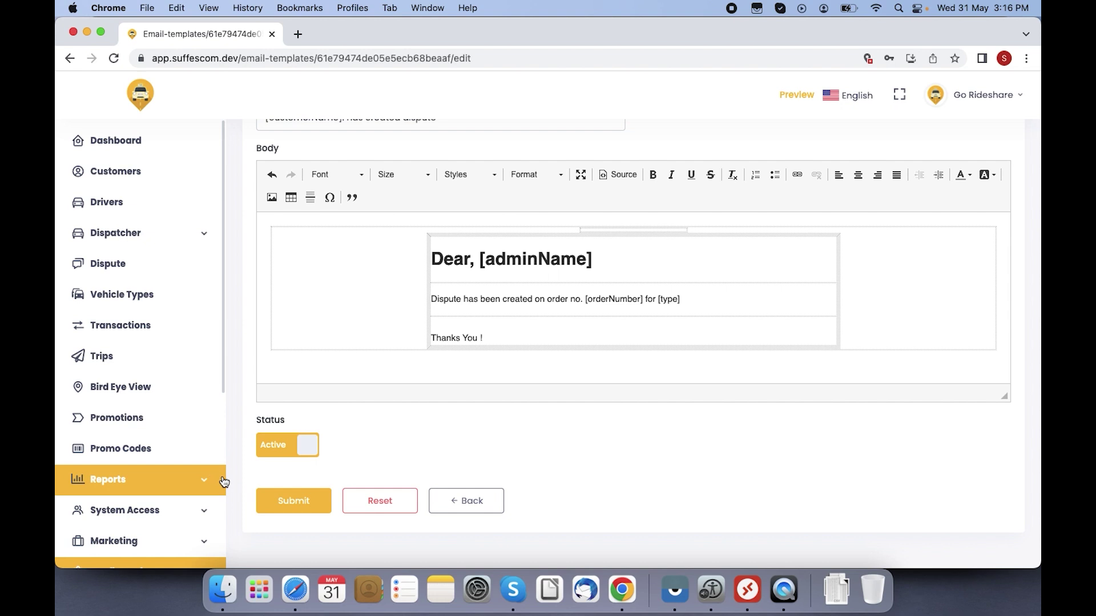
scroll(223, 481, "down", 5)
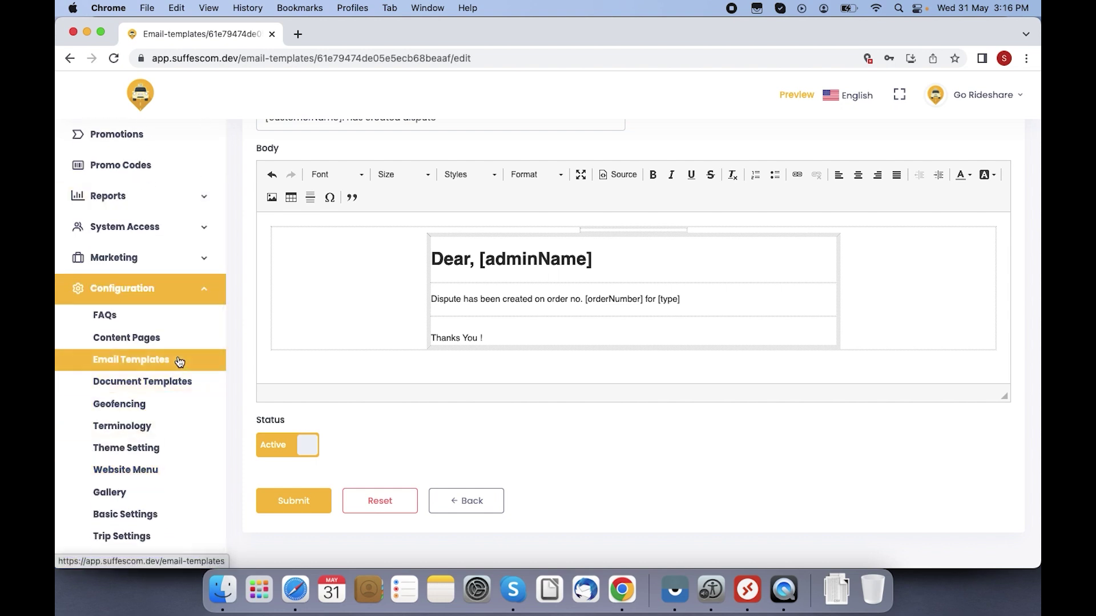
left_click(179, 360)
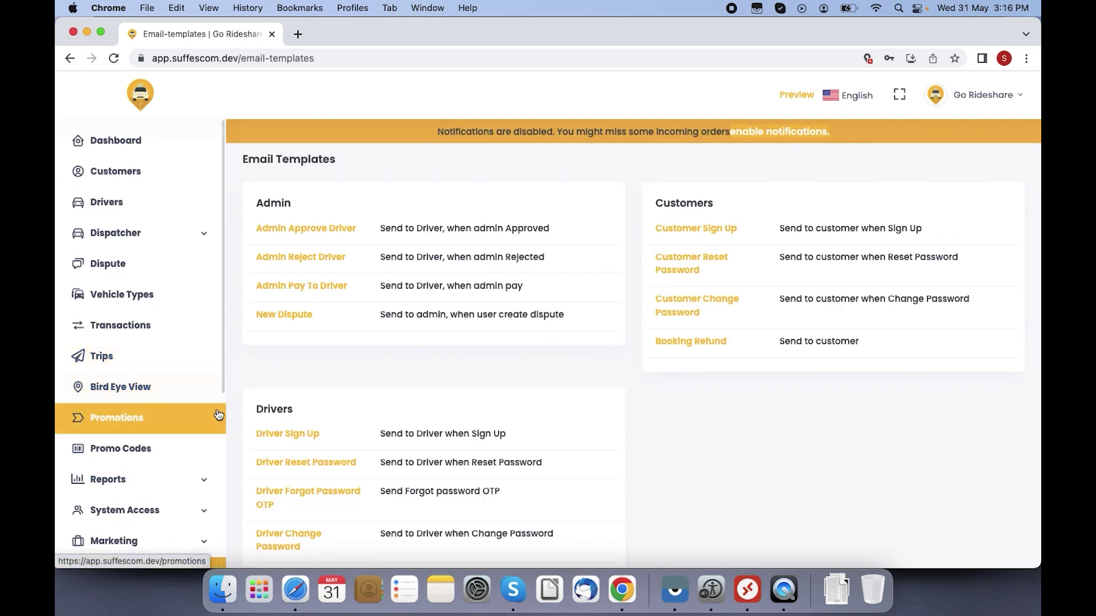
scroll(225, 402, "down", 2)
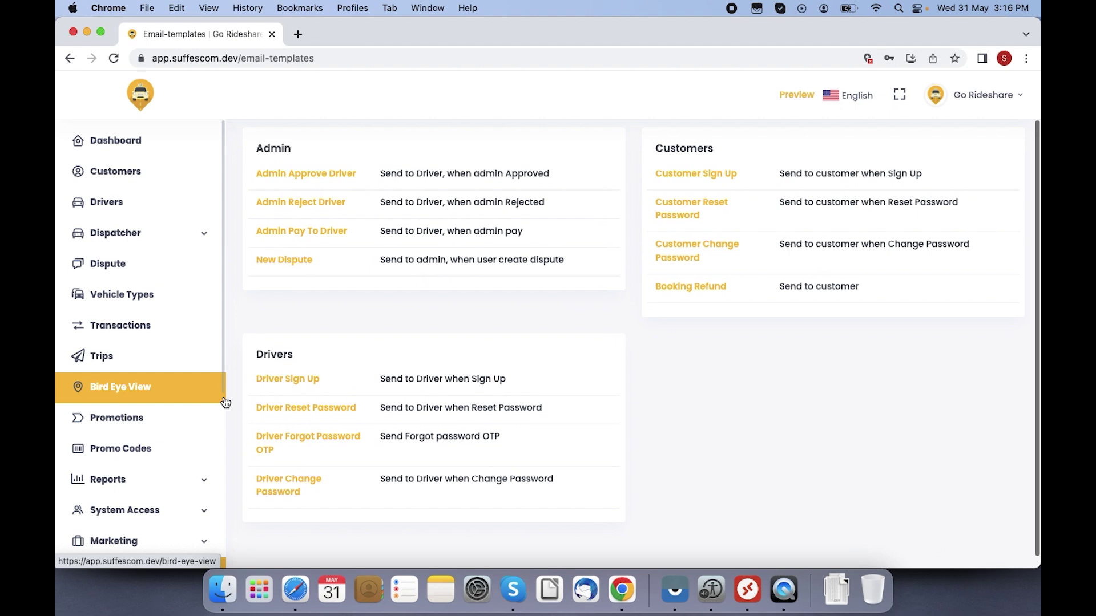
scroll(226, 402, "down", 5)
Step: Open the Terminology settings and look at the Refer Friends Header and Invite Friends labels
left_click(156, 429)
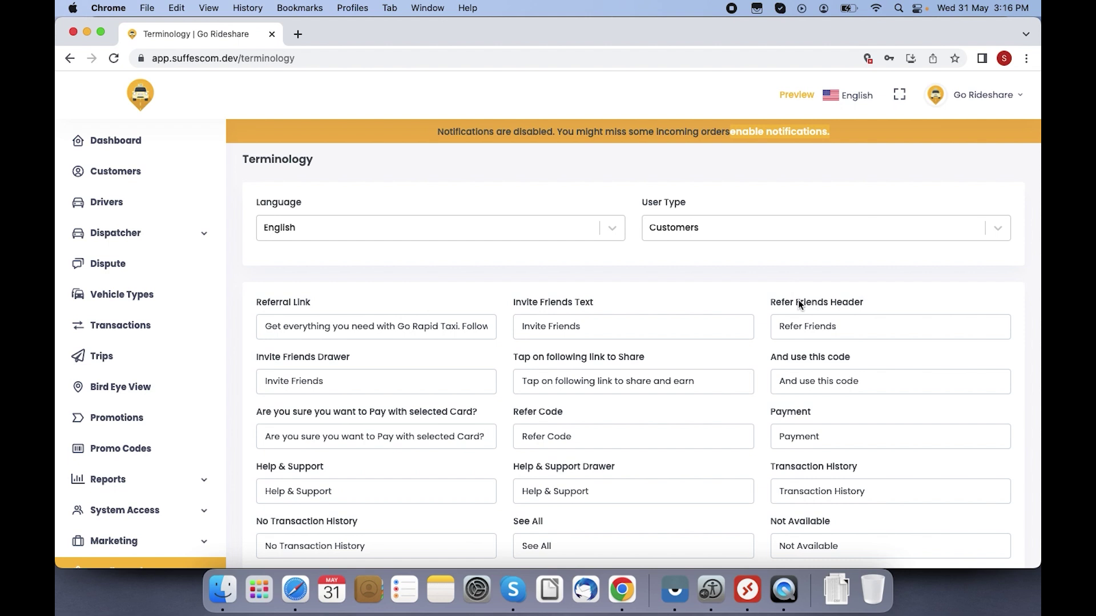
left_click(881, 316)
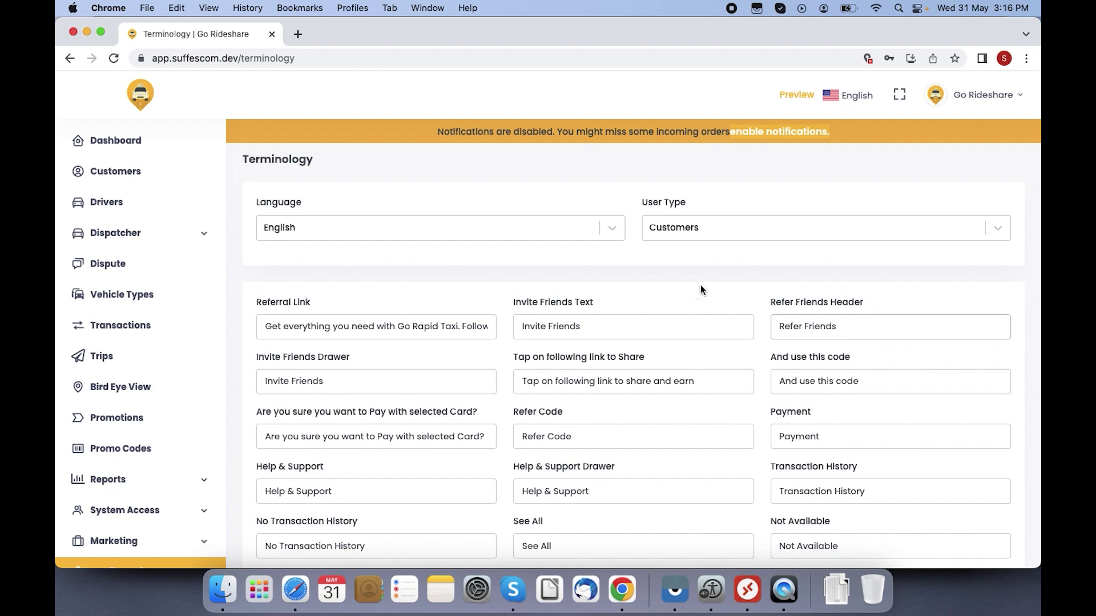
left_click(588, 325)
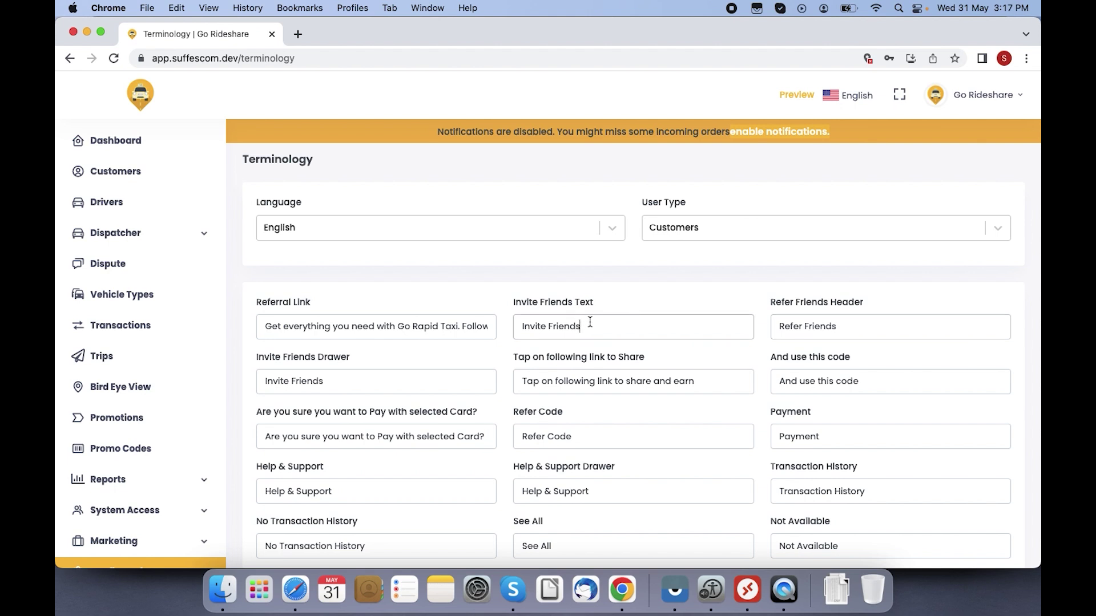
Step: Change the customer Refer Code label to read Referral Code
left_click(545, 436)
type("el")
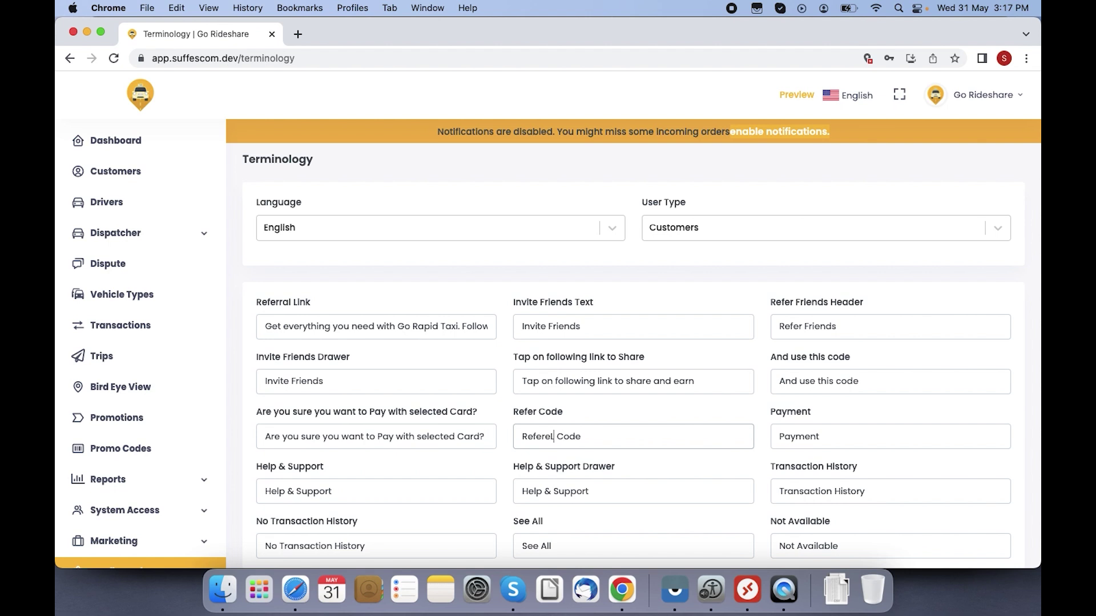
key("BackSpace")
key("BackSpace")
type("aa")
key("BackSpace")
type("l")
type("r")
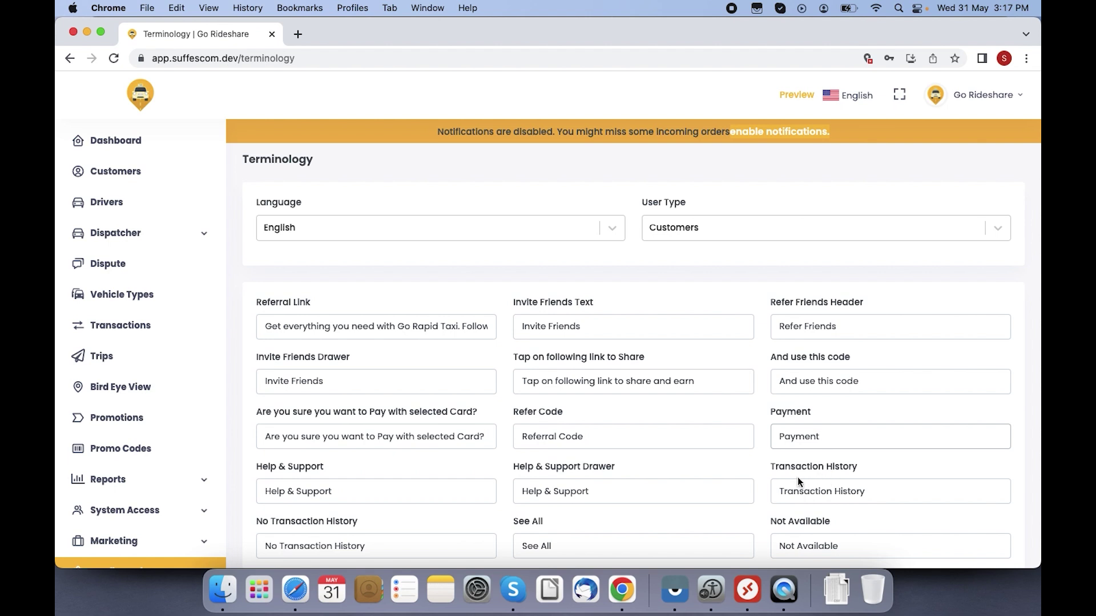
left_click(837, 495)
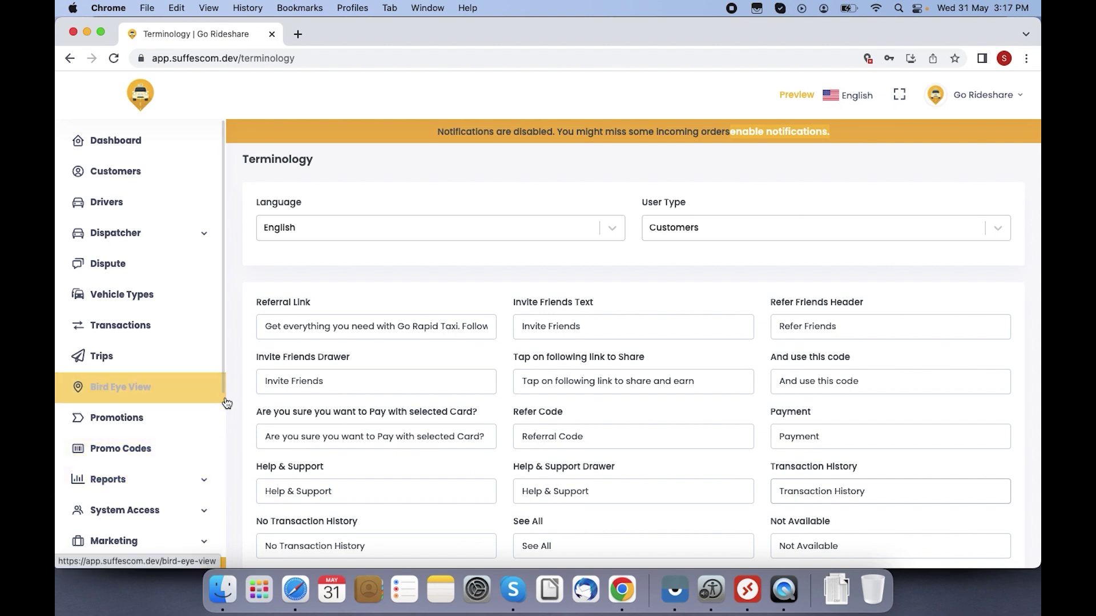
scroll(226, 400, "down", 4)
scroll(227, 403, "down", 1)
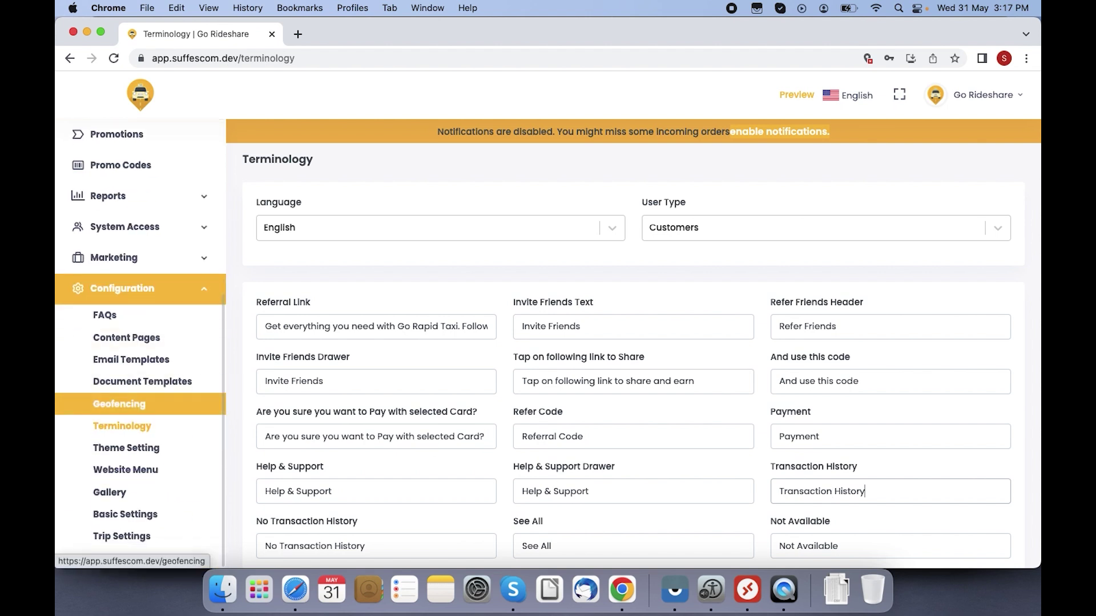
Step: Review Theme Setting's colours, header style and cookie policy options down to Save Changes
left_click(94, 450)
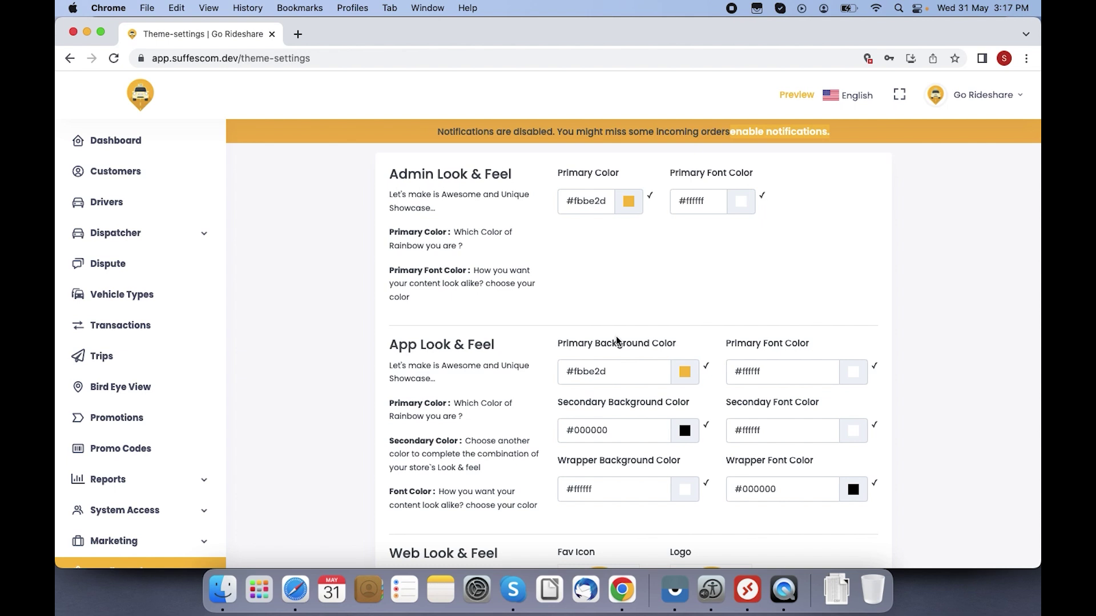
scroll(952, 319, "down", 5)
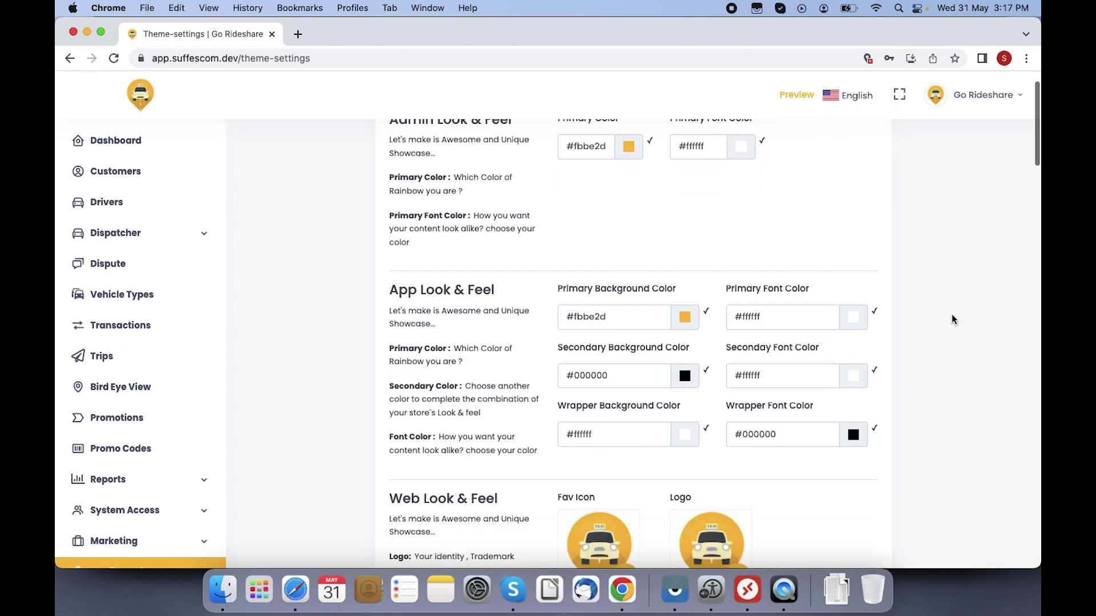
scroll(953, 320, "down", 1)
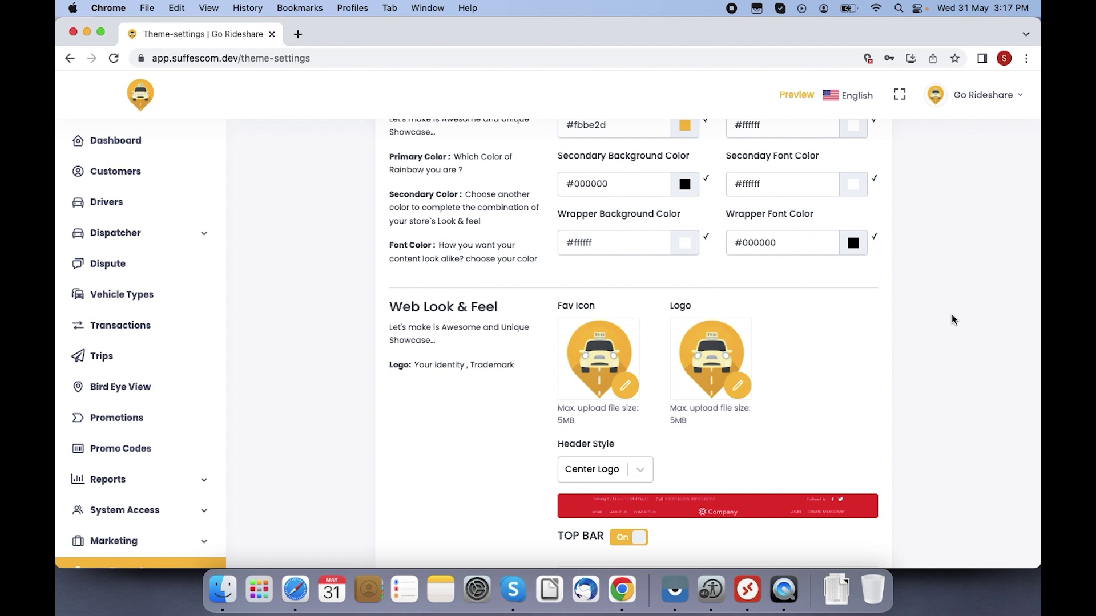
scroll(952, 319, "down", 3)
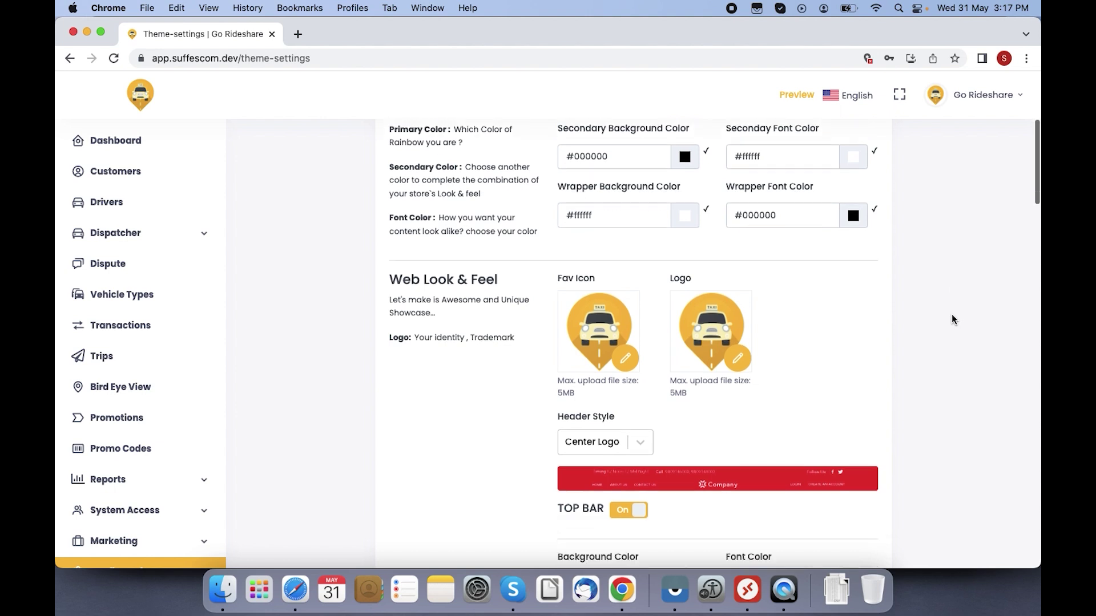
scroll(951, 316, "up", 8)
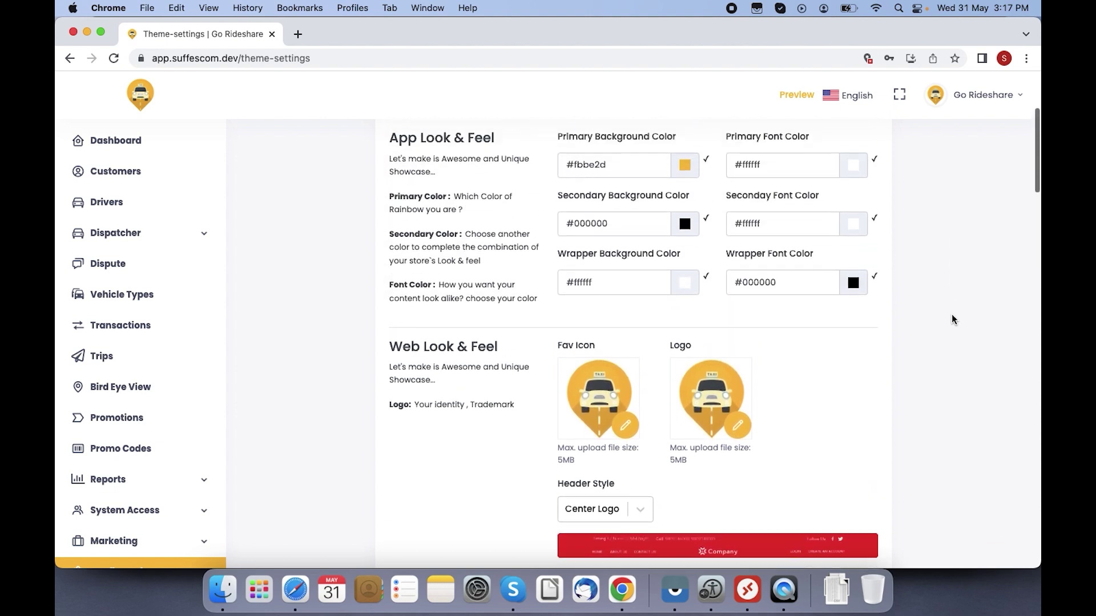
scroll(952, 320, "down", 8)
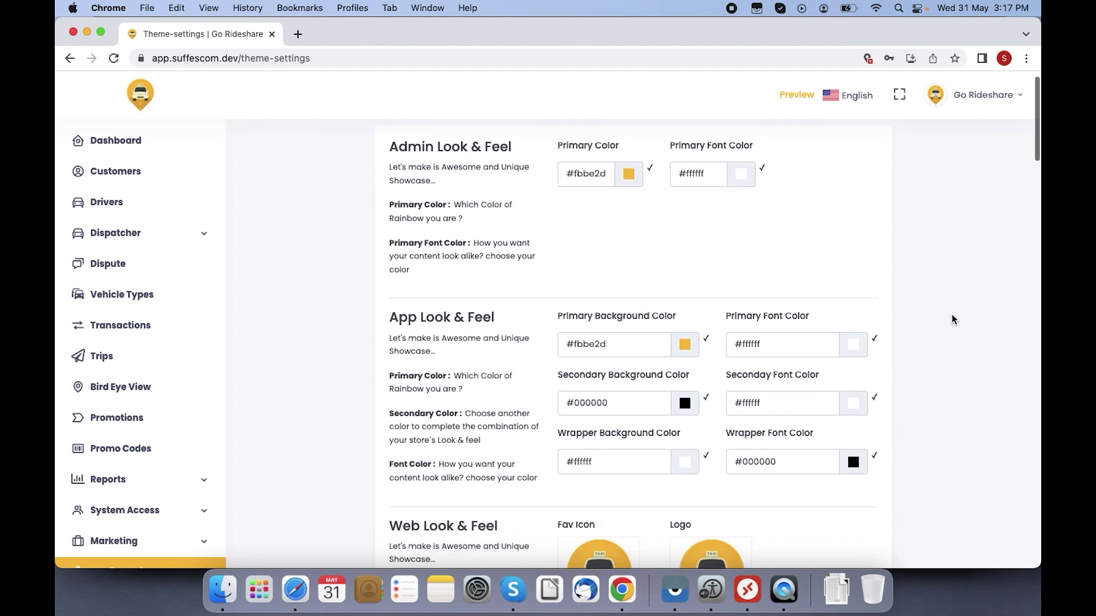
scroll(953, 320, "down", 8)
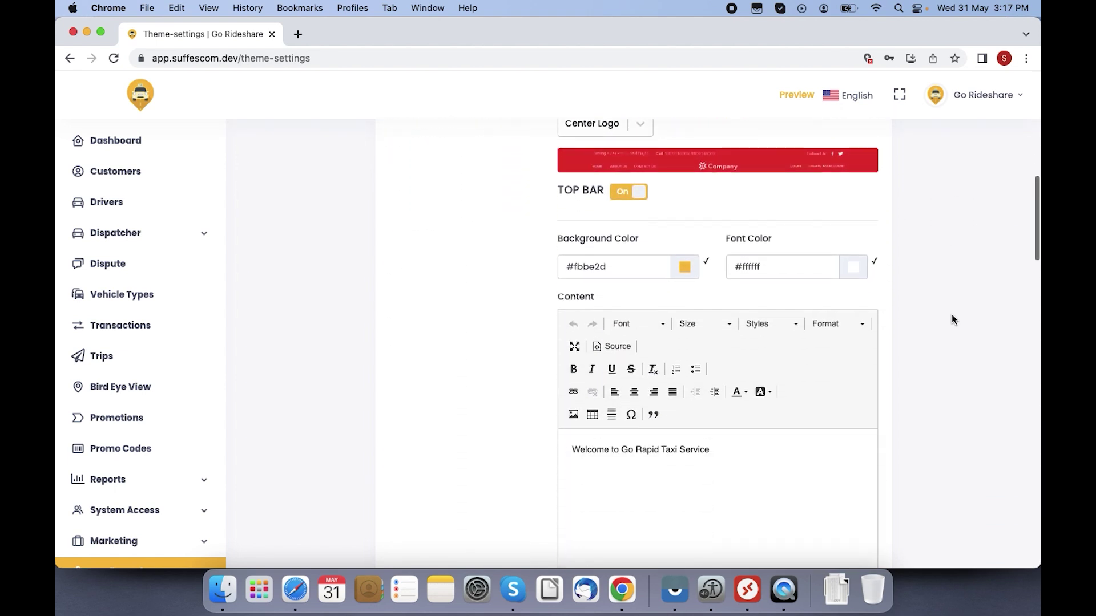
scroll(951, 317, "down", 6)
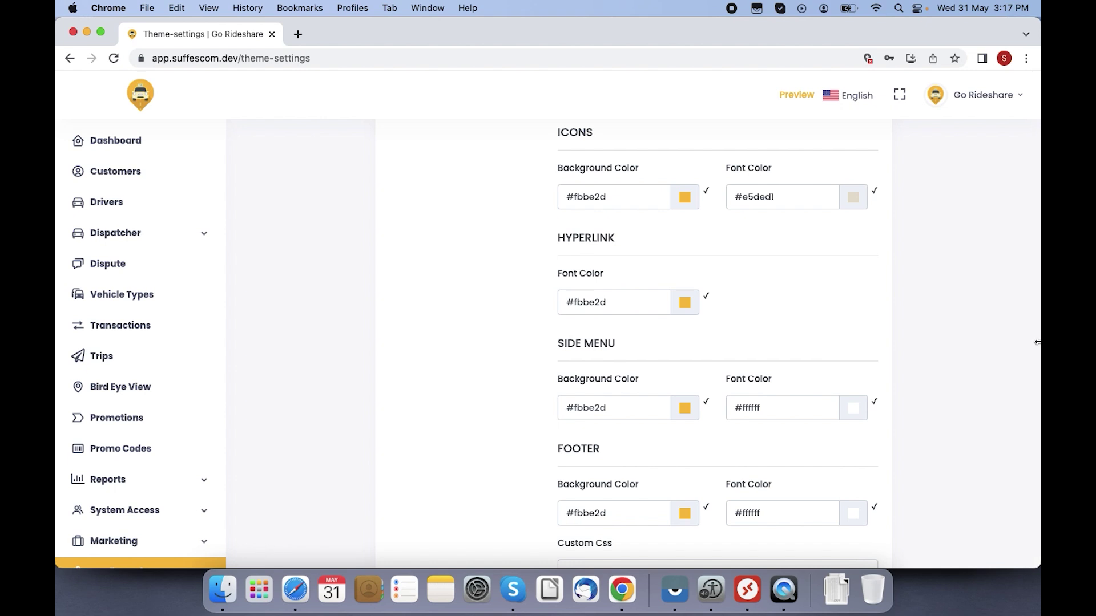
scroll(994, 397, "down", 7)
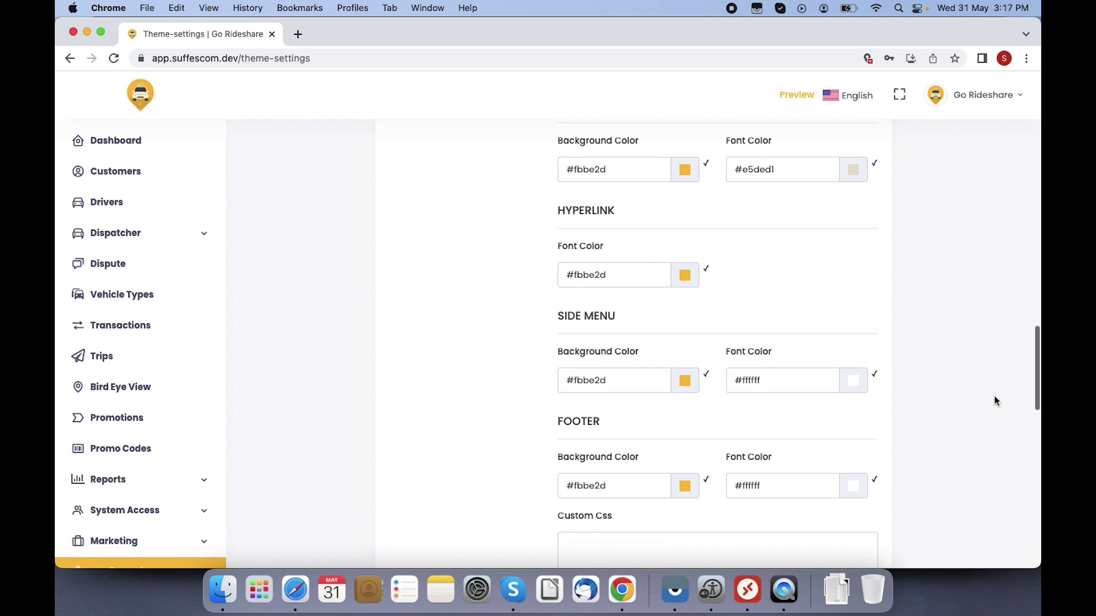
scroll(995, 399, "down", 8)
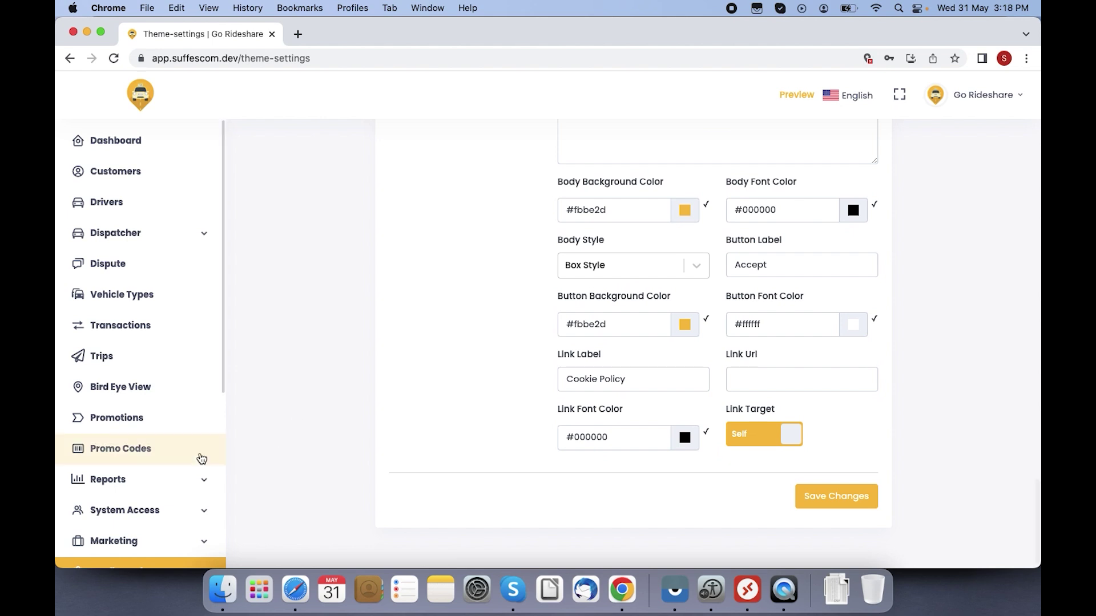
scroll(222, 473, "down", 1)
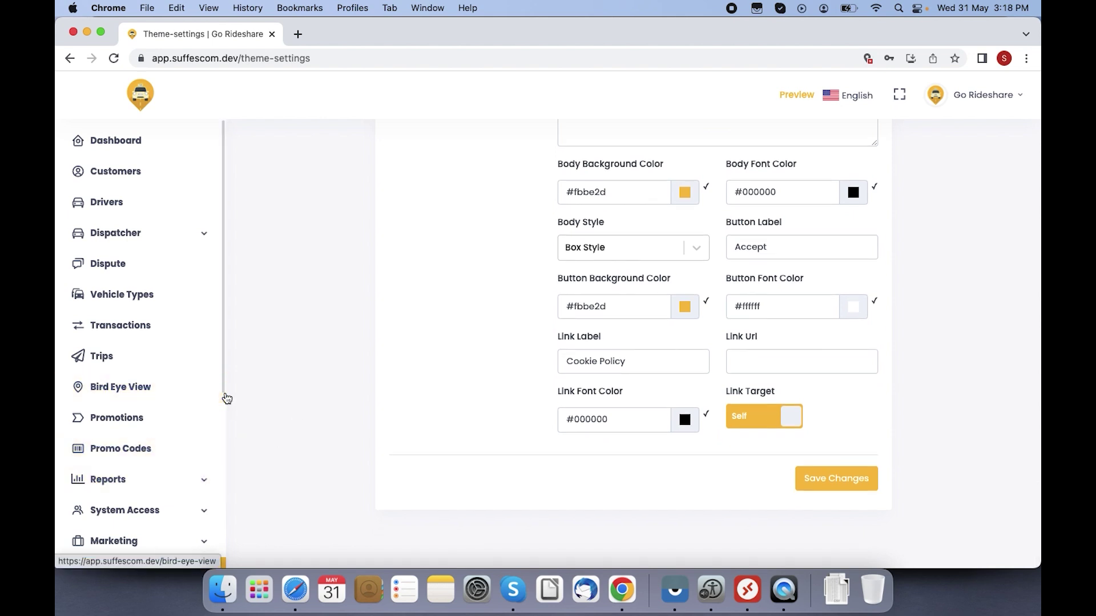
scroll(217, 398, "down", 5)
scroll(226, 397, "down", 2)
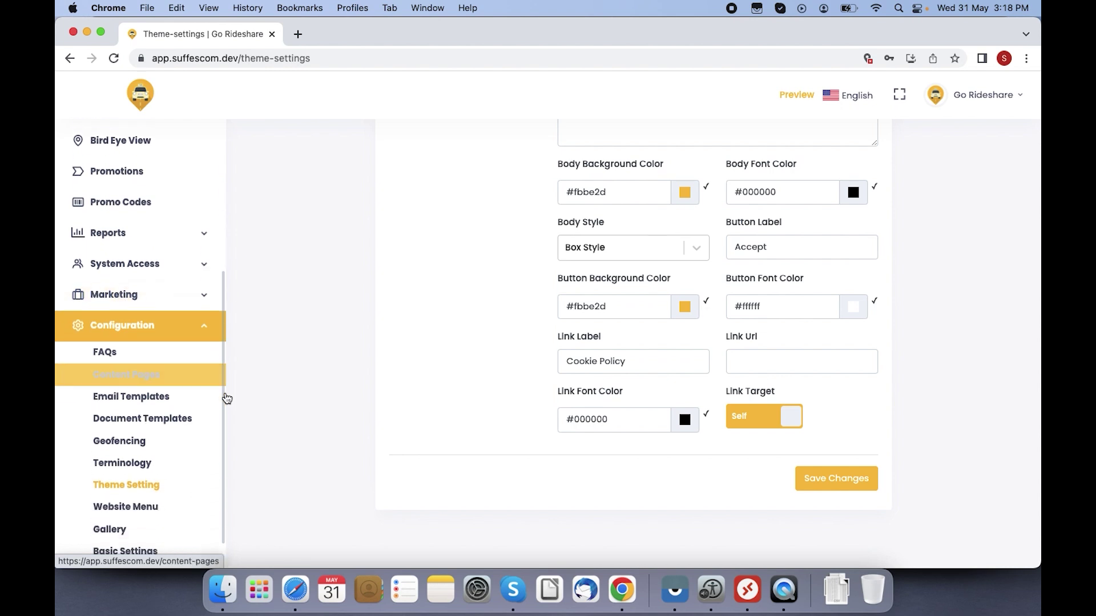
left_click(159, 496)
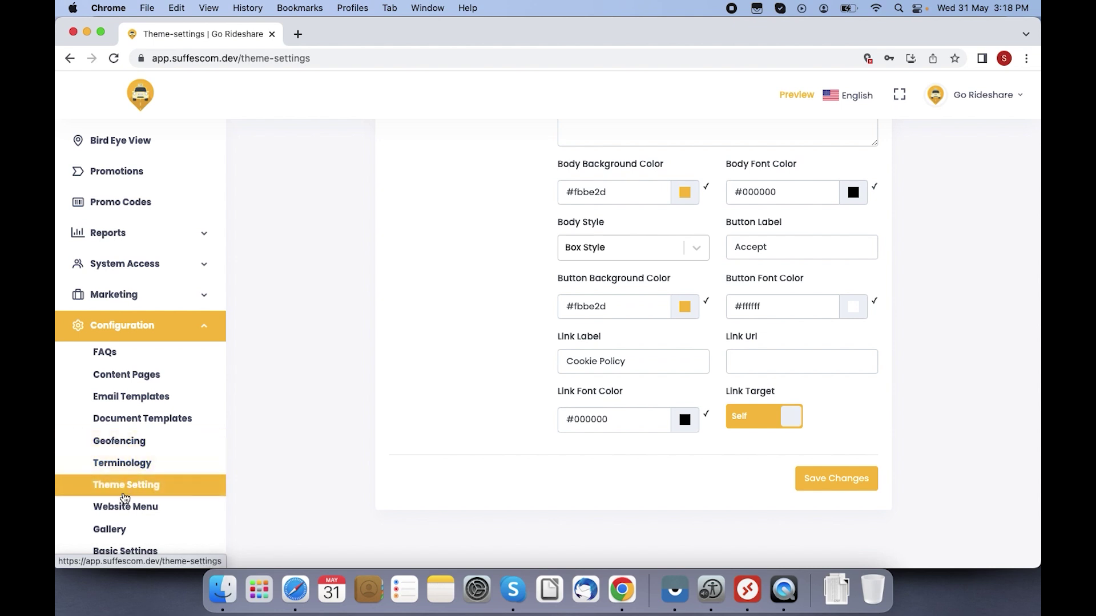
left_click(138, 511)
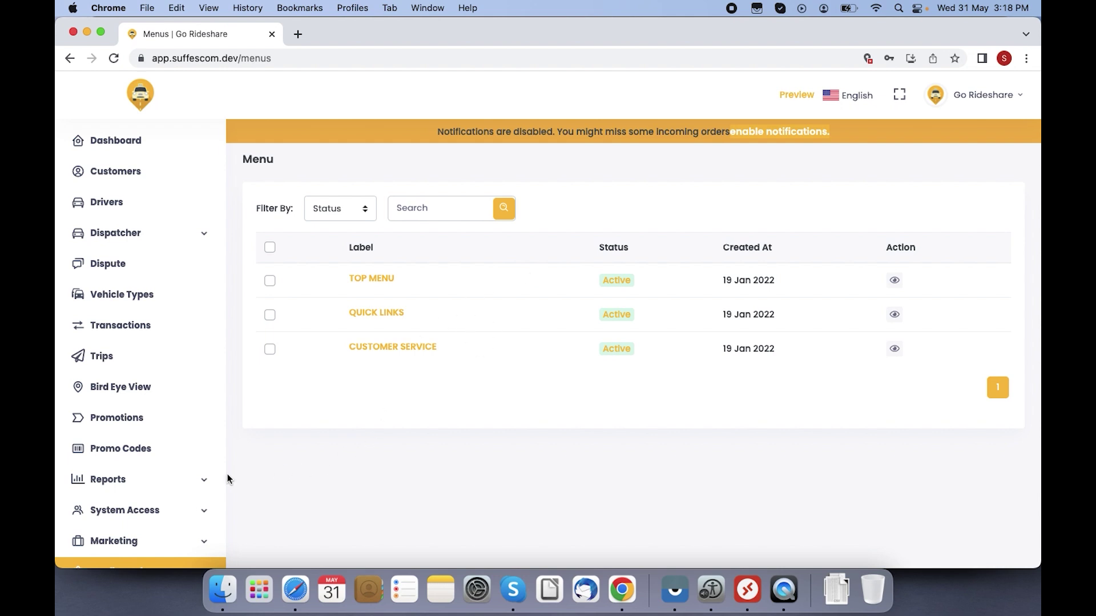
scroll(223, 480, "down", 5)
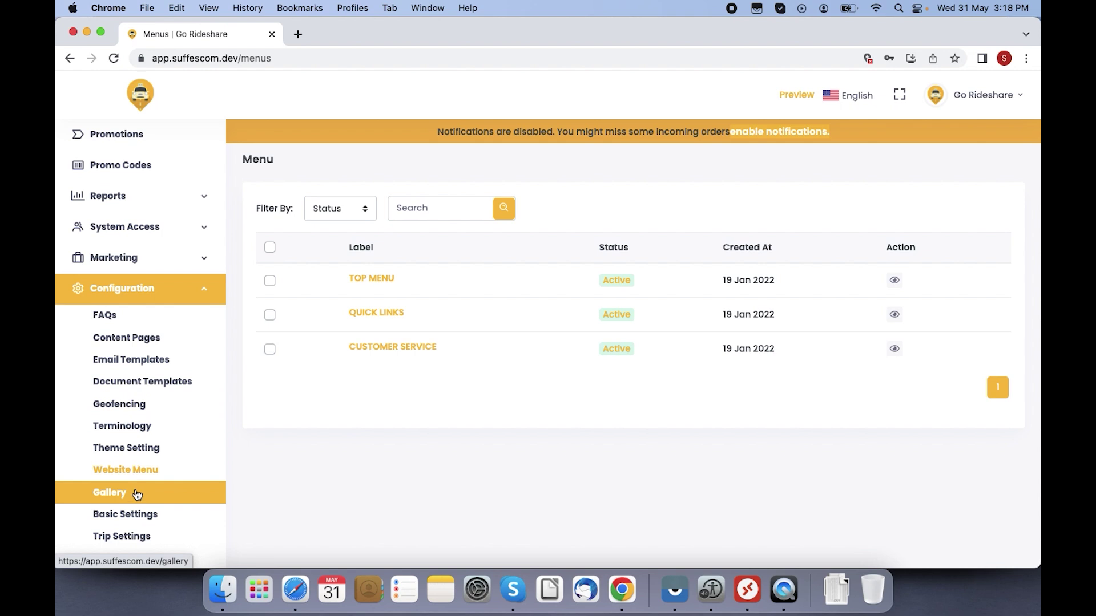
left_click(139, 492)
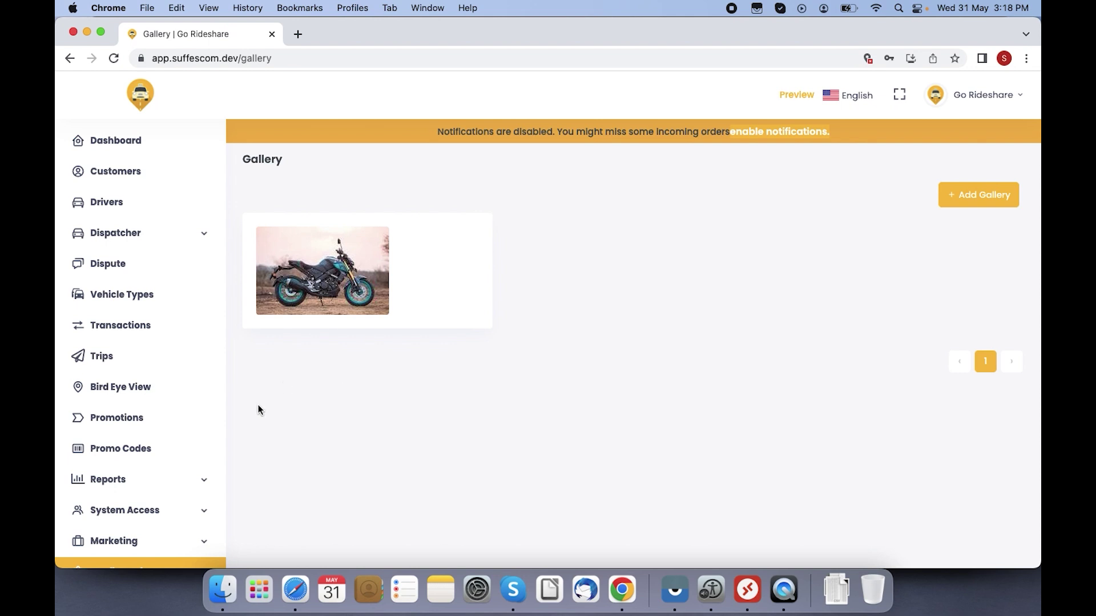
left_click(976, 195)
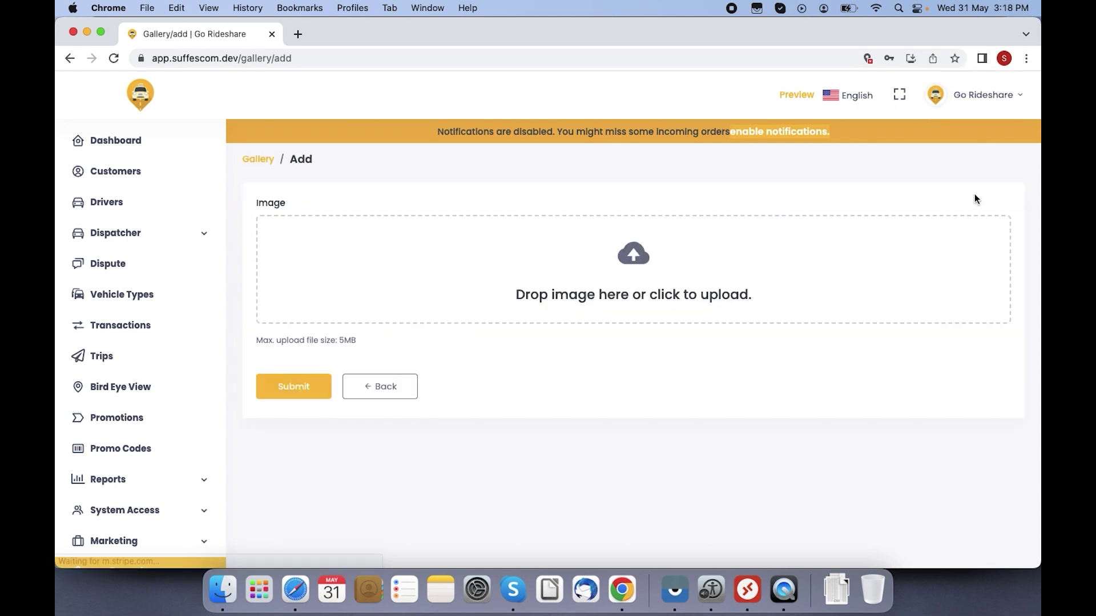
left_click(367, 387)
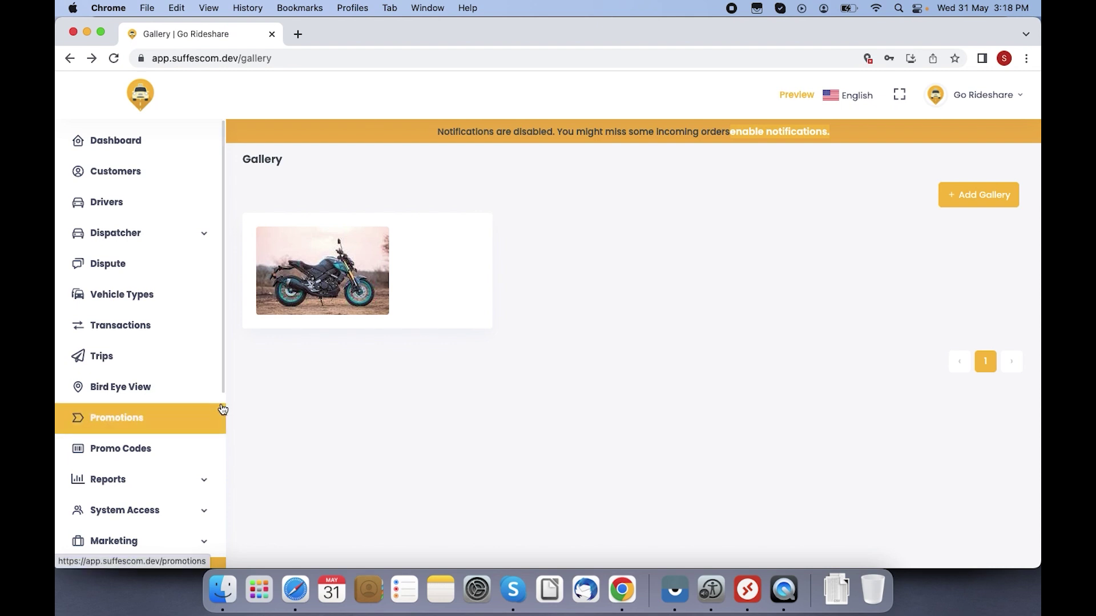
scroll(225, 397, "down", 1)
scroll(224, 396, "down", 5)
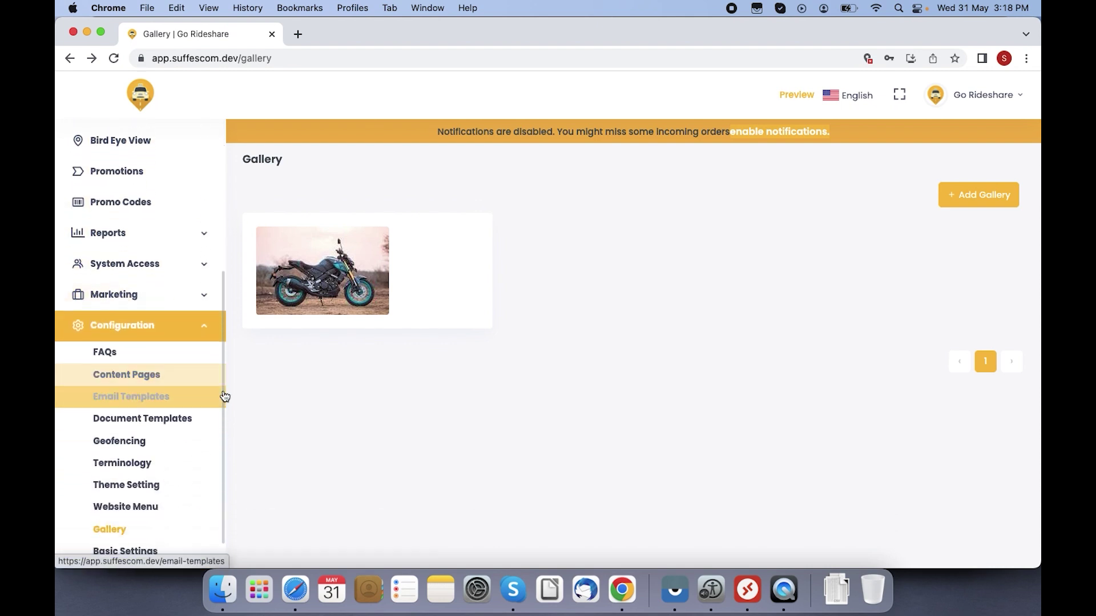
scroll(224, 396, "down", 1)
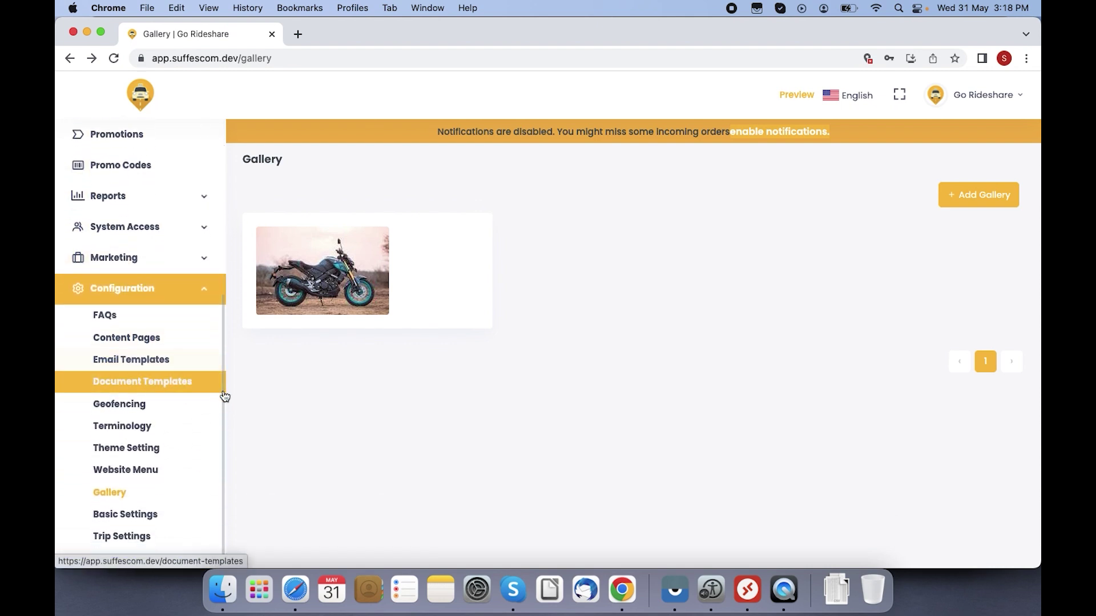
Step: Open Geofencing and start a new geofence beside the Chandigarh map
left_click(129, 404)
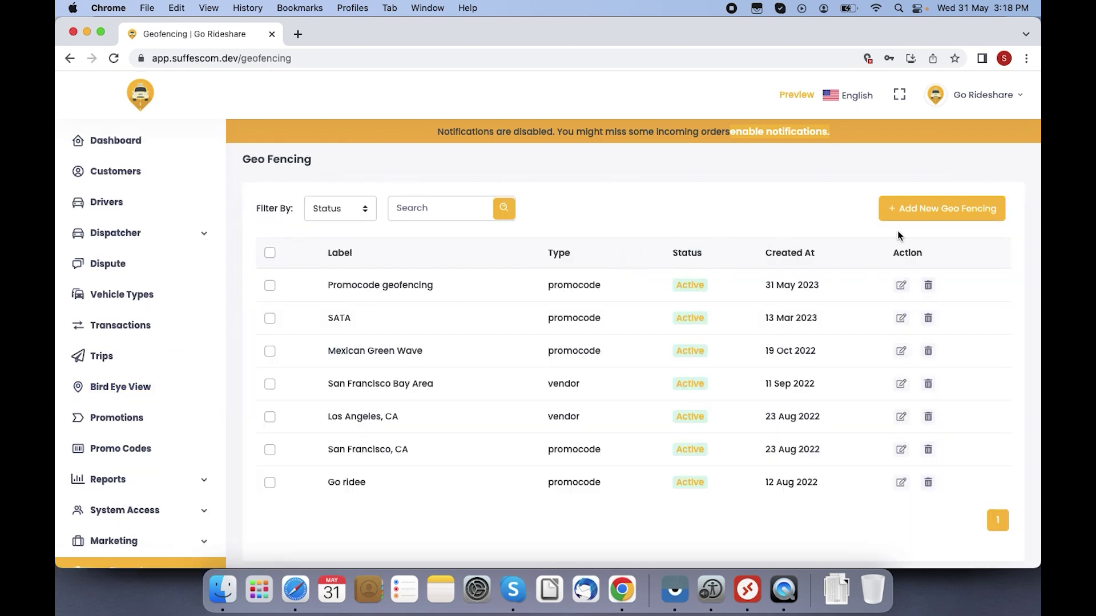
left_click(924, 211)
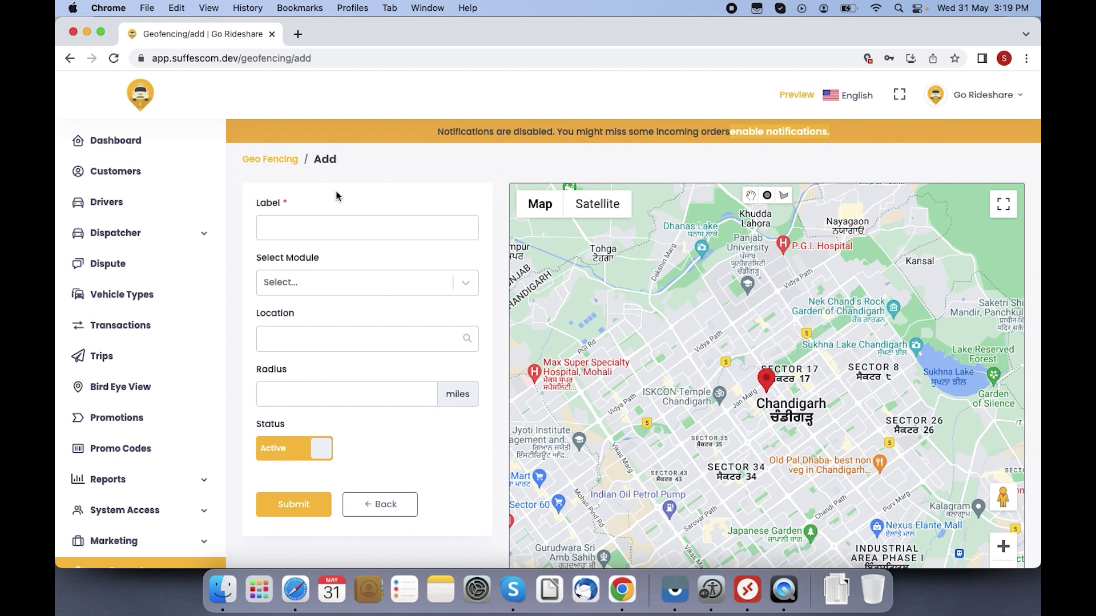
Step: Label the new geofence 'Geo fencing at promo code', assigned to the Promocode module with Radius type
left_click(342, 216)
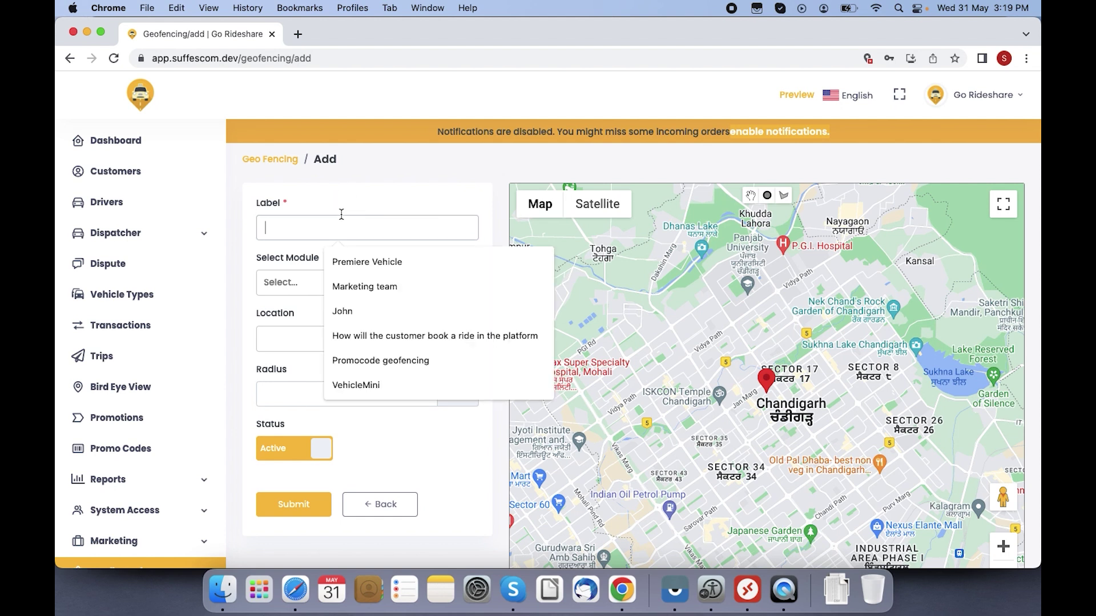
type("G")
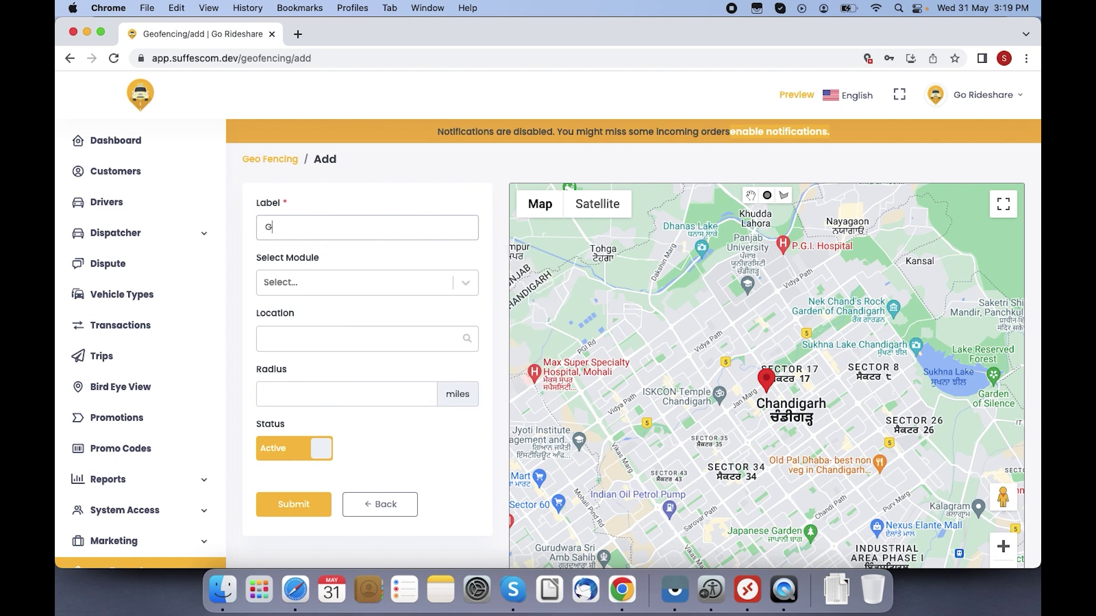
type("eo fencing at promo code")
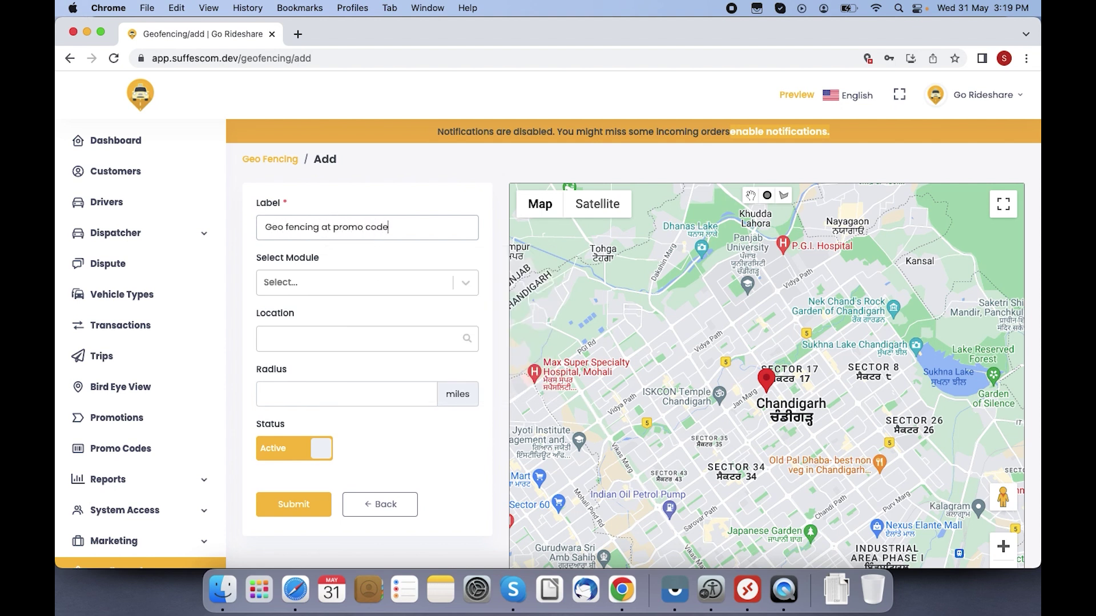
left_click(294, 285)
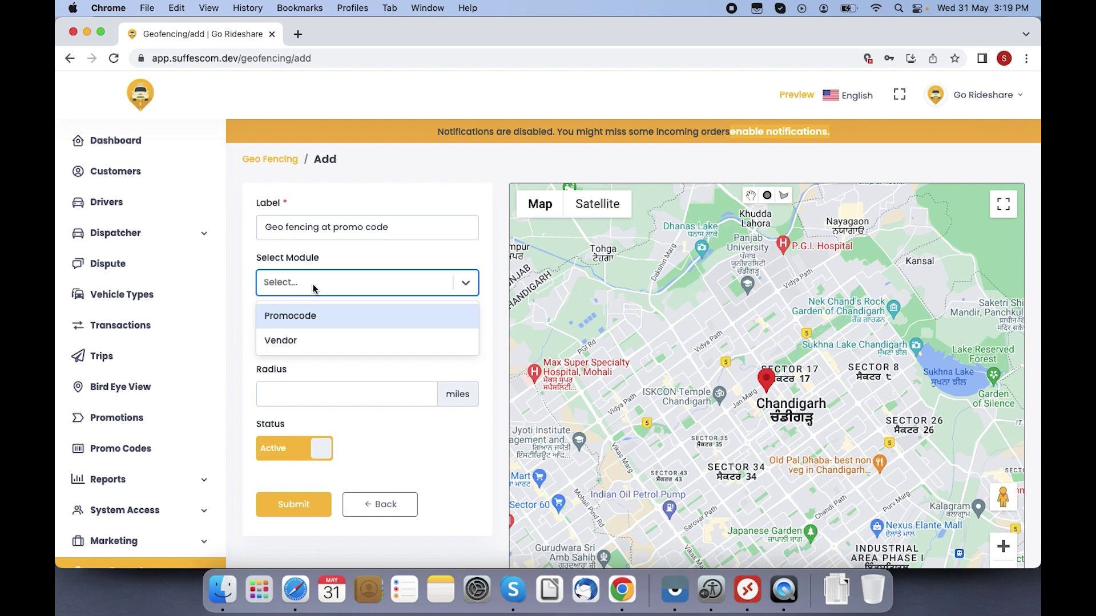
left_click(327, 320)
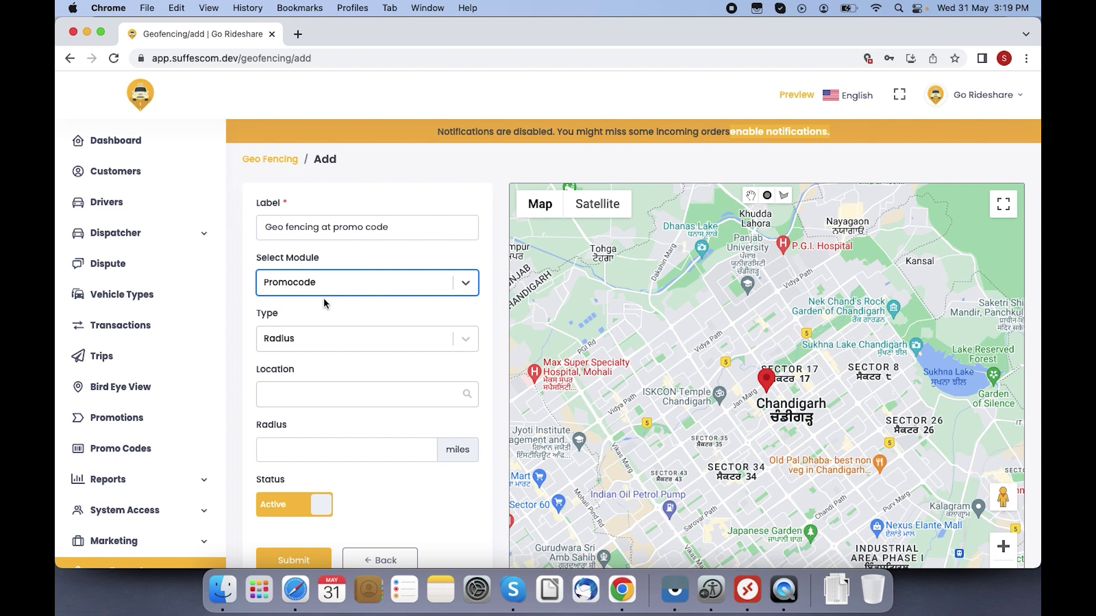
left_click(313, 338)
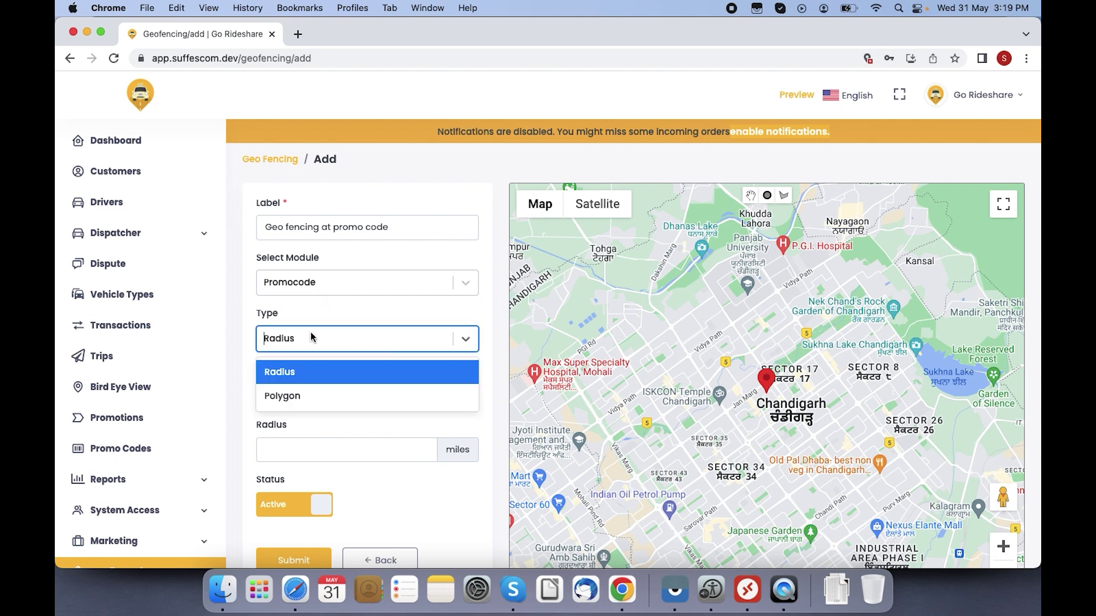
left_click(312, 377)
Step: Center it on the Suffescom Solutions location with a 20-mile radius and submit
left_click(304, 395)
type("su")
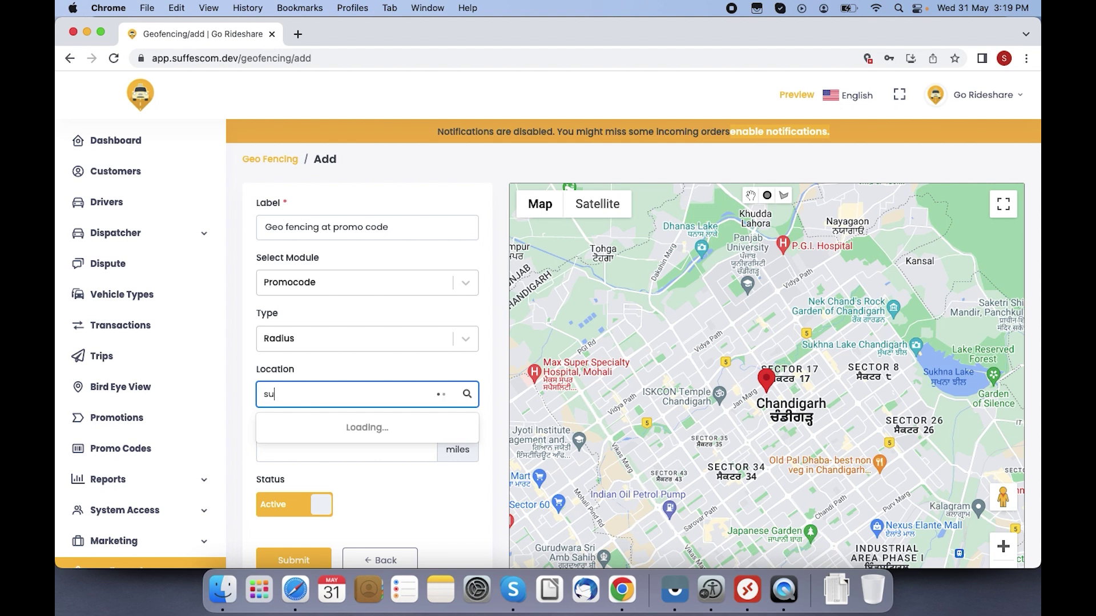
type("ffescom")
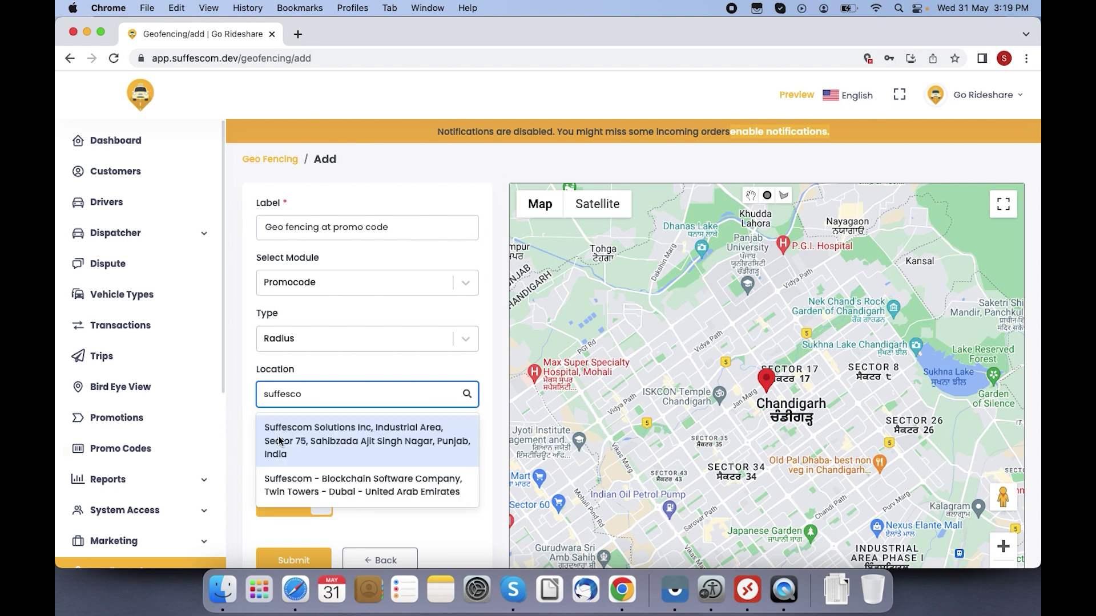
left_click(313, 449)
left_click(313, 449)
type("20")
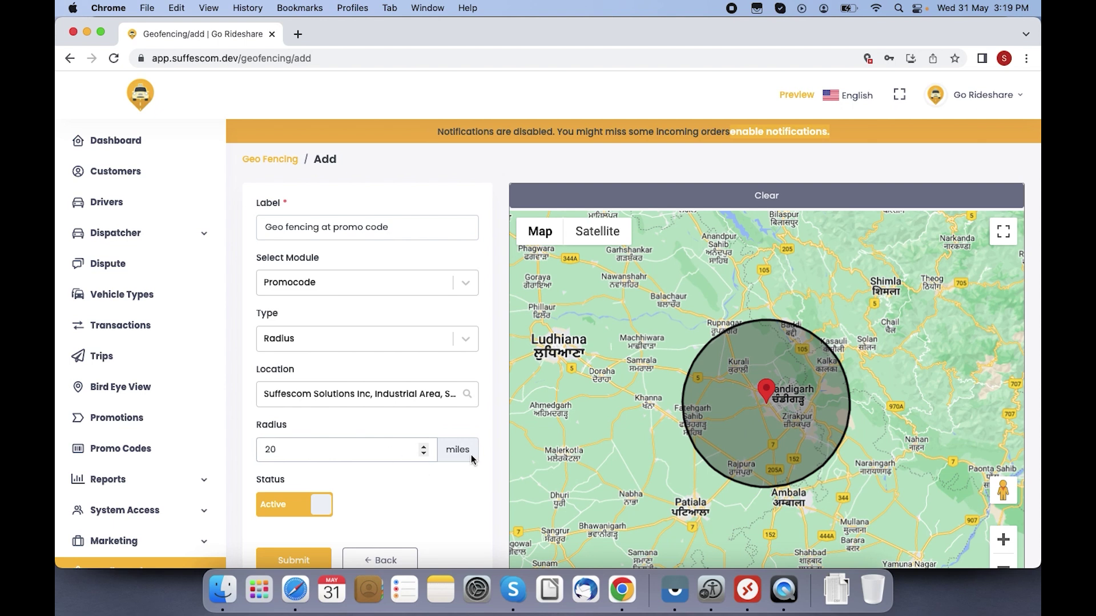
left_click(309, 555)
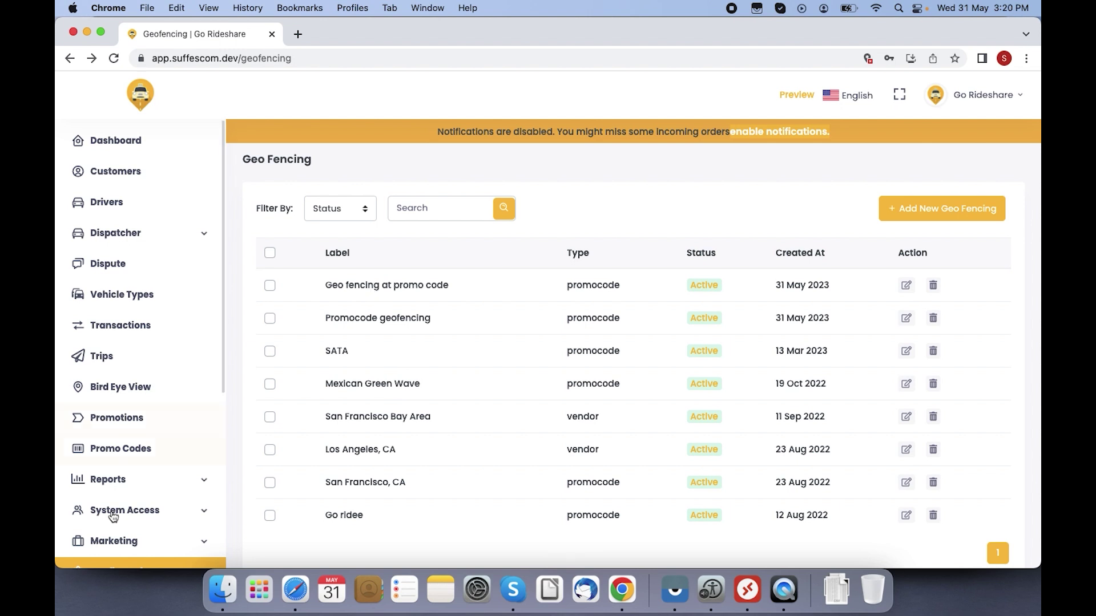
Step: Restrict promo code SUFFESCOM50 to the 'Geo fencing at promo code' geofence and save it
left_click(150, 466)
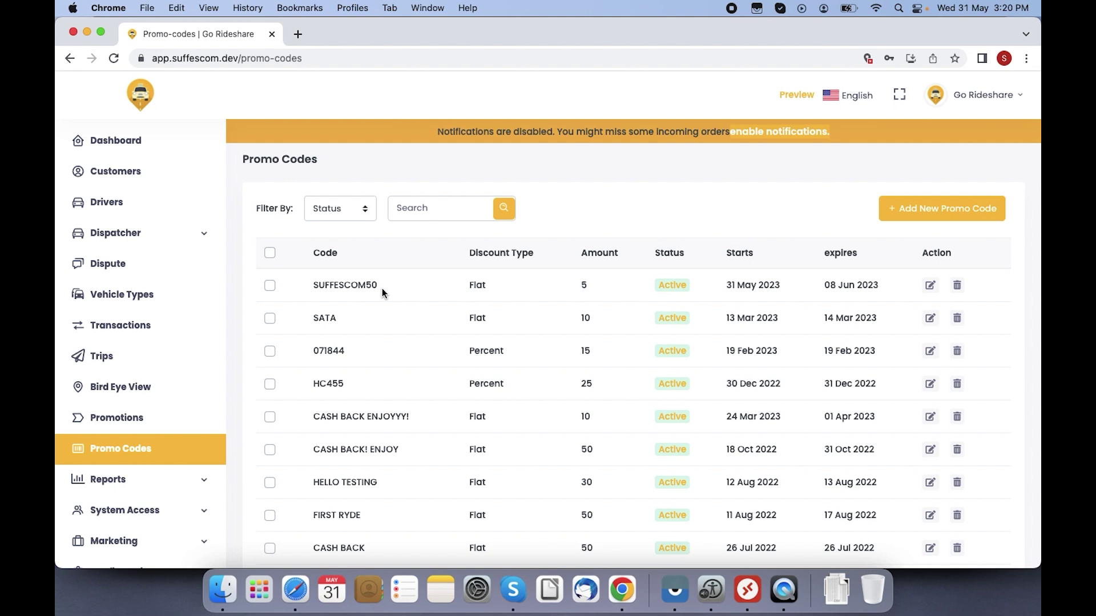
left_click(930, 285)
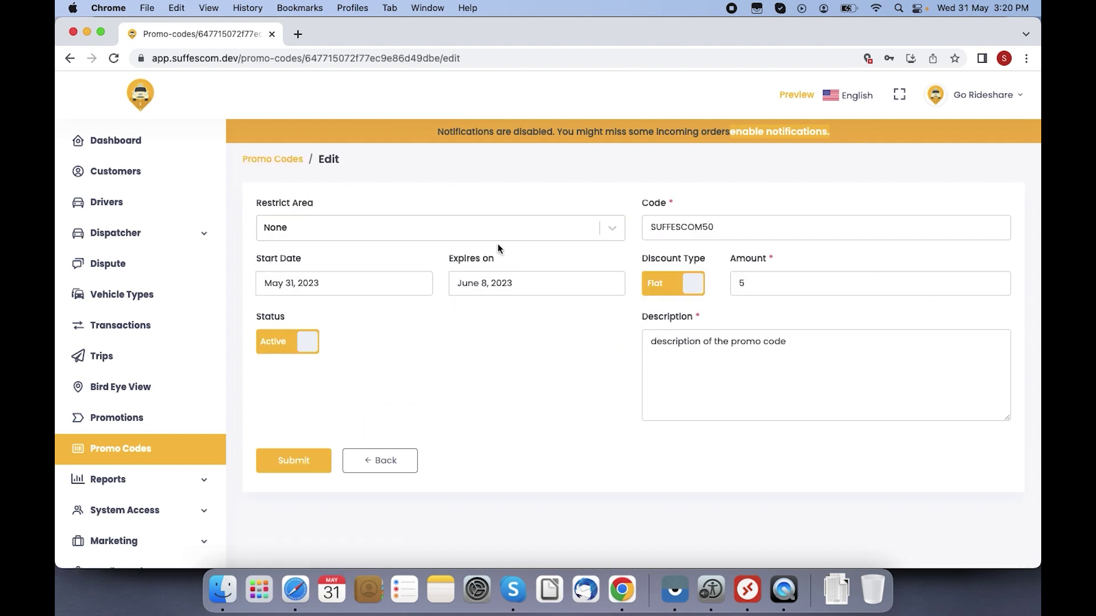
left_click(478, 227)
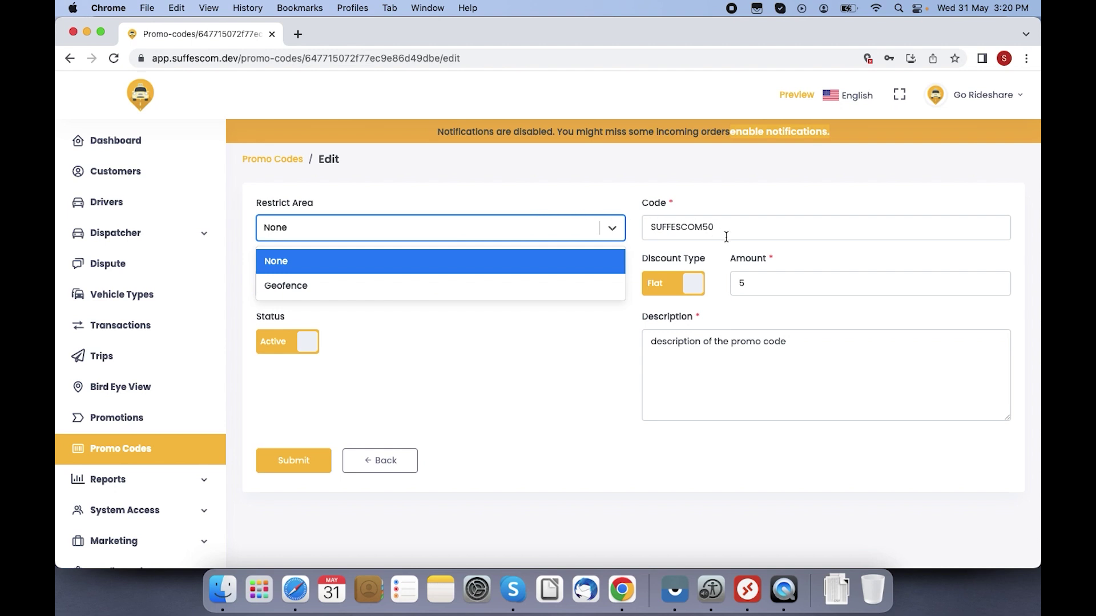
left_click(385, 288)
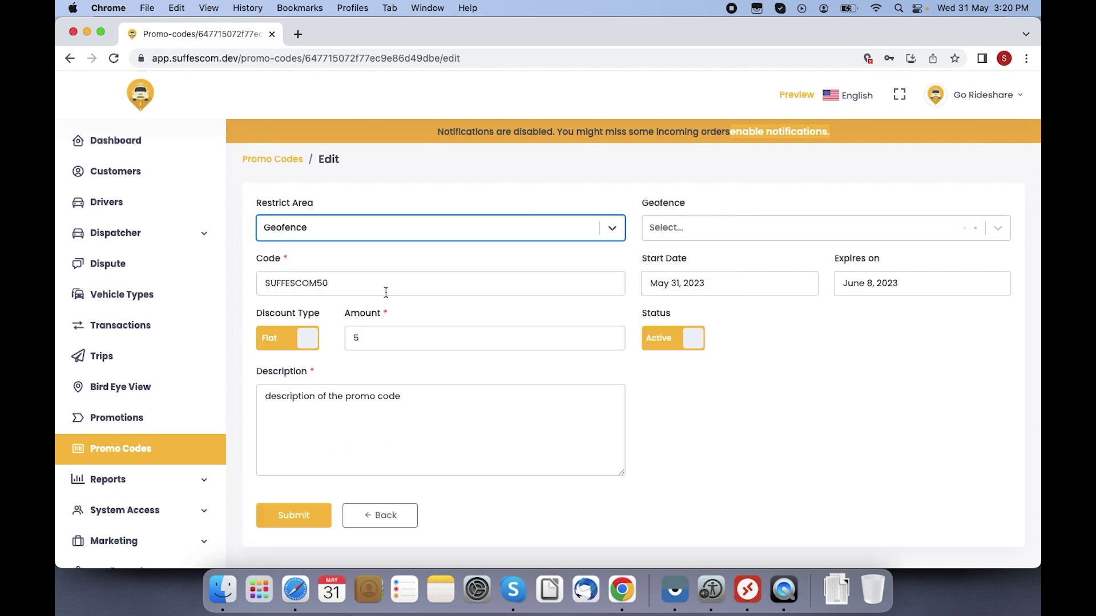
left_click(793, 228)
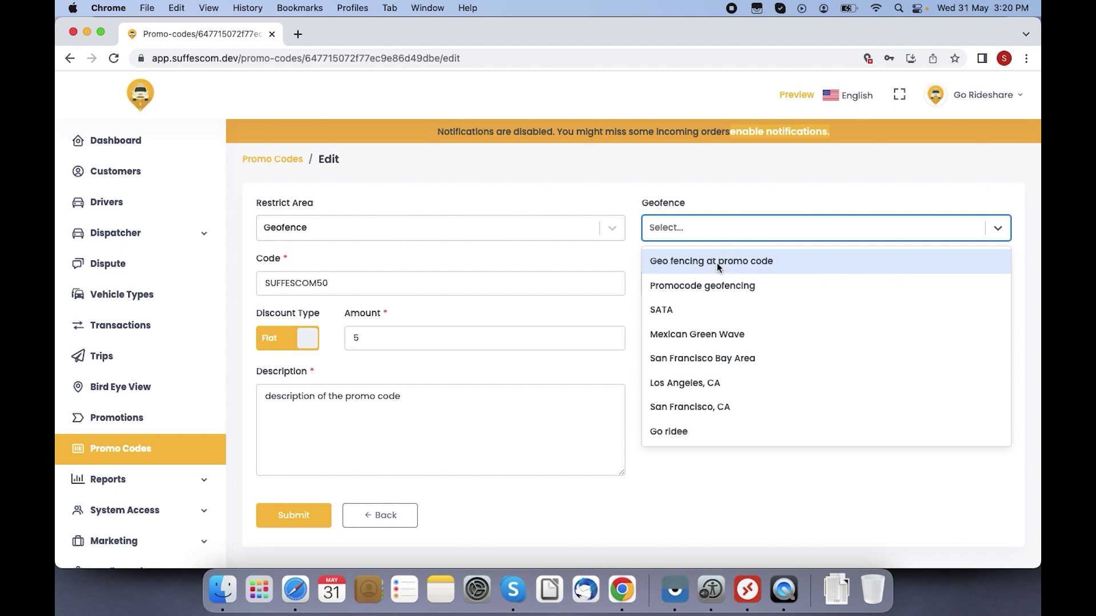
left_click(713, 262)
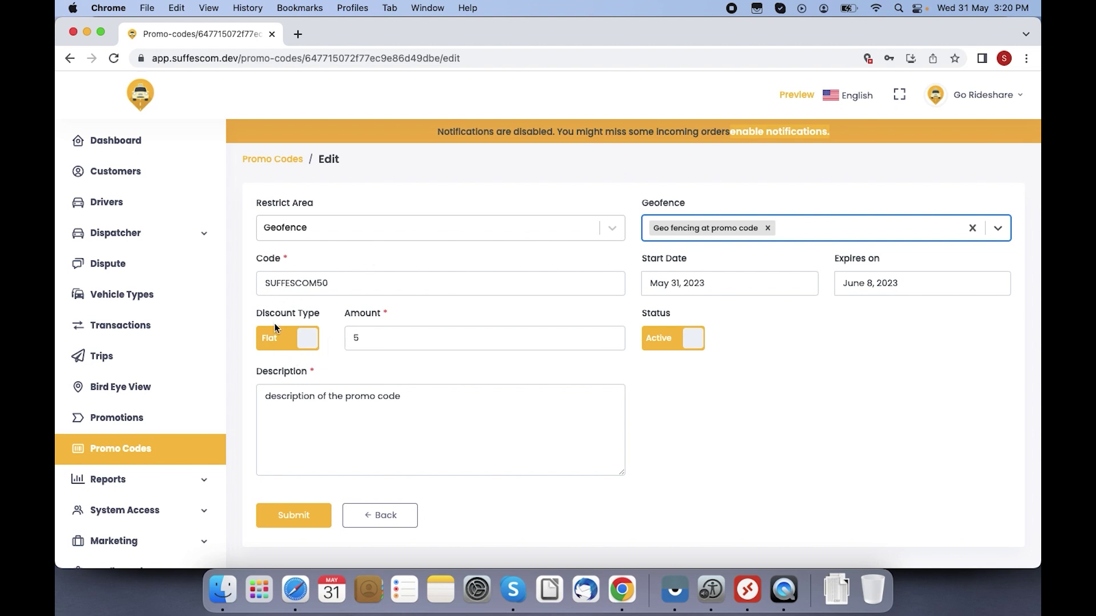
left_click(313, 516)
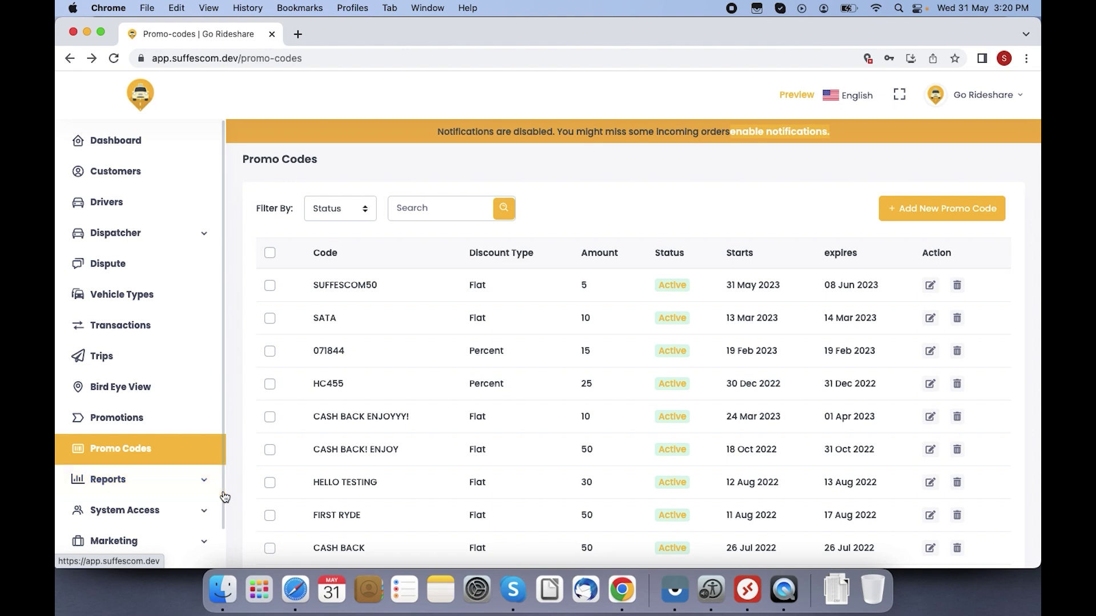
Step: Open Configuration > Basic Settings and set the distance unit to MILES
scroll(224, 497, "down", 5)
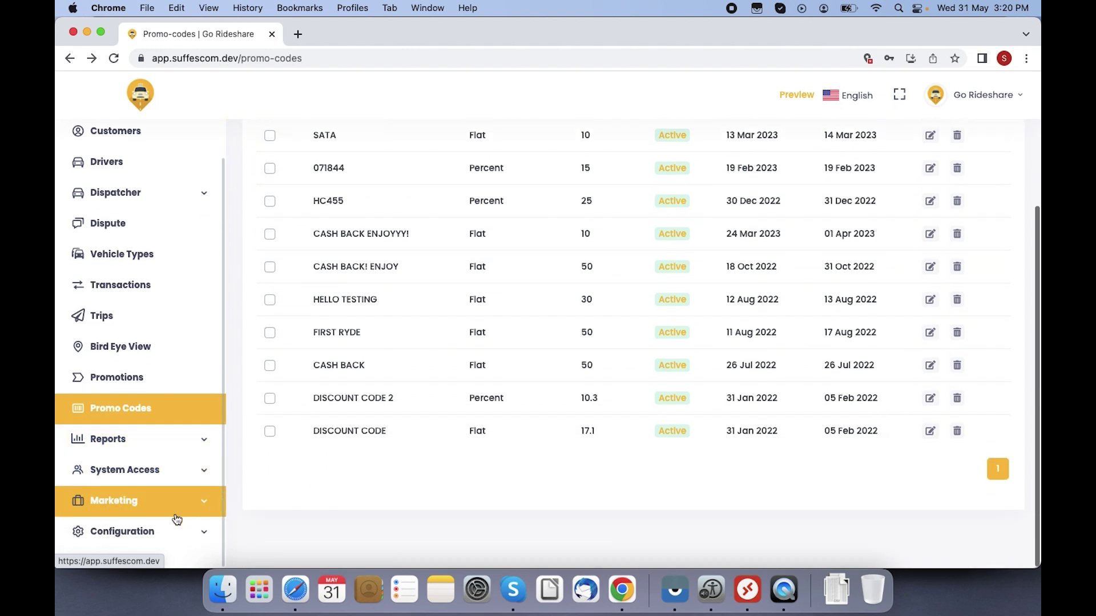
left_click(155, 531)
scroll(225, 405, "down", 5)
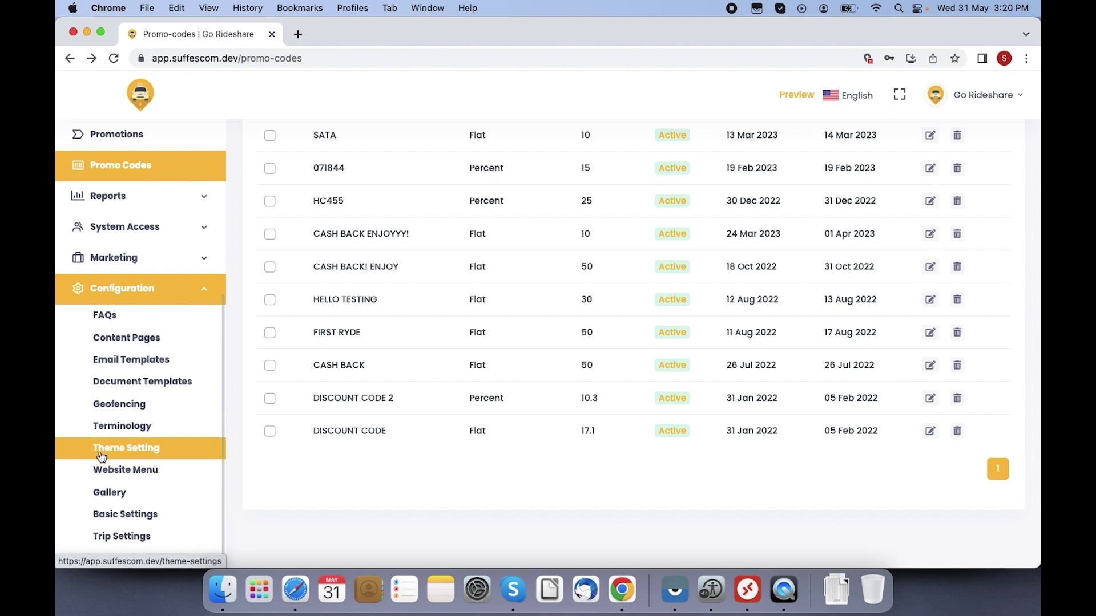
left_click(126, 515)
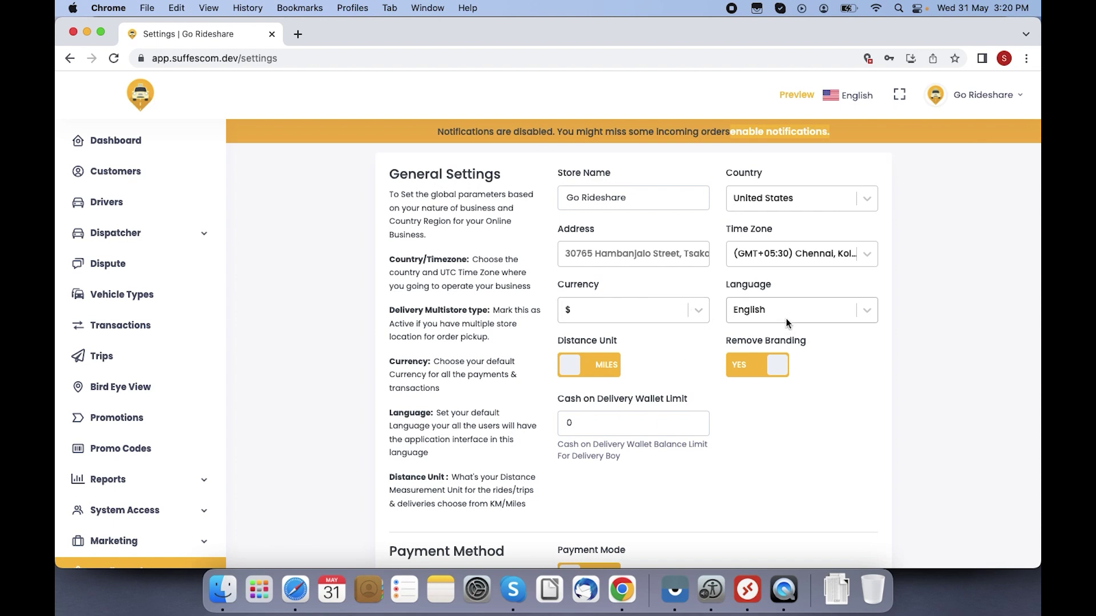
left_click(610, 367)
Step: Change the Cash on Delivery Wallet Limit to 50
left_click(619, 415)
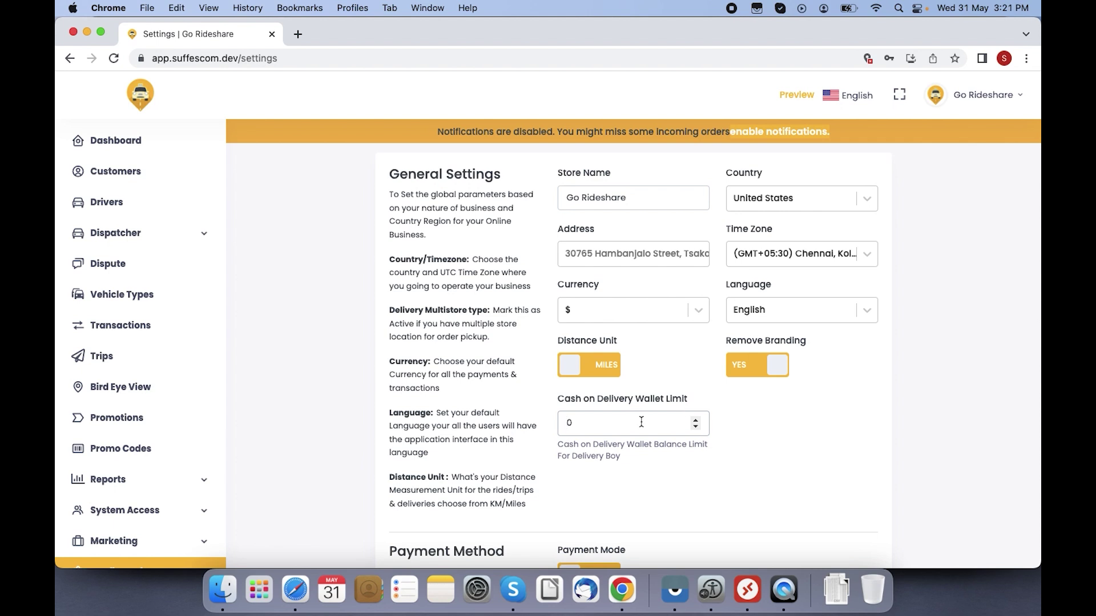
left_click(816, 425)
scroll(816, 422, "down", 5)
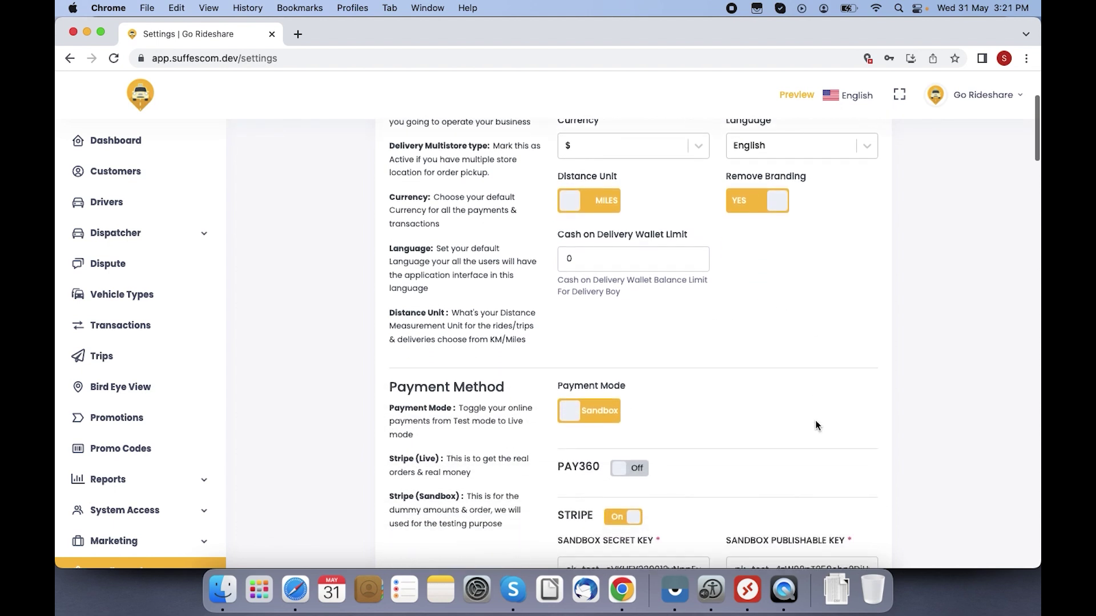
scroll(815, 425, "down", 1)
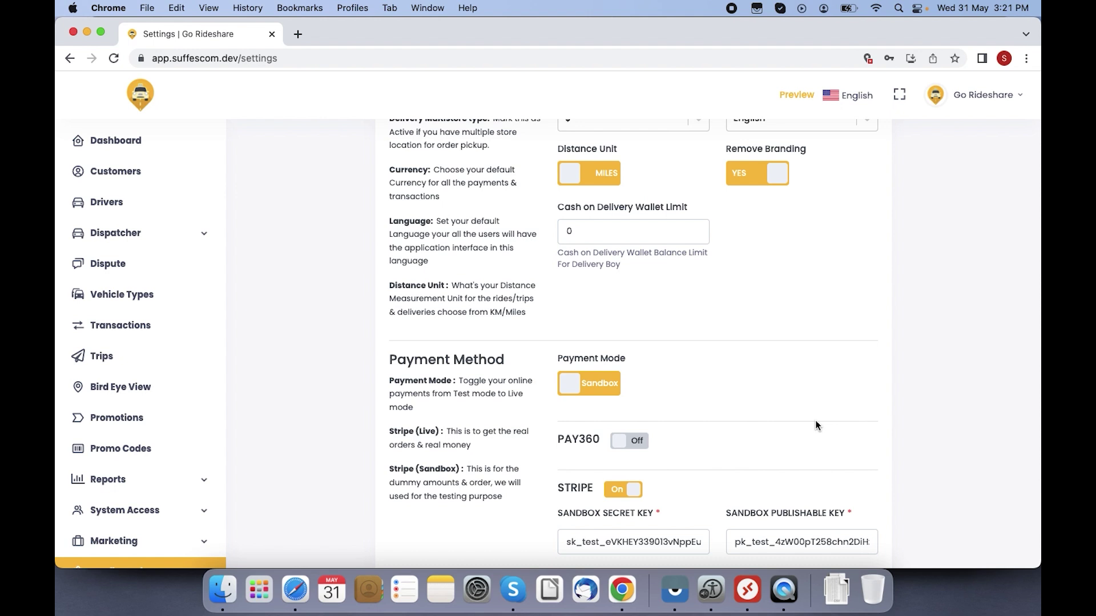
left_click(622, 234)
key("BackSpace")
type("50")
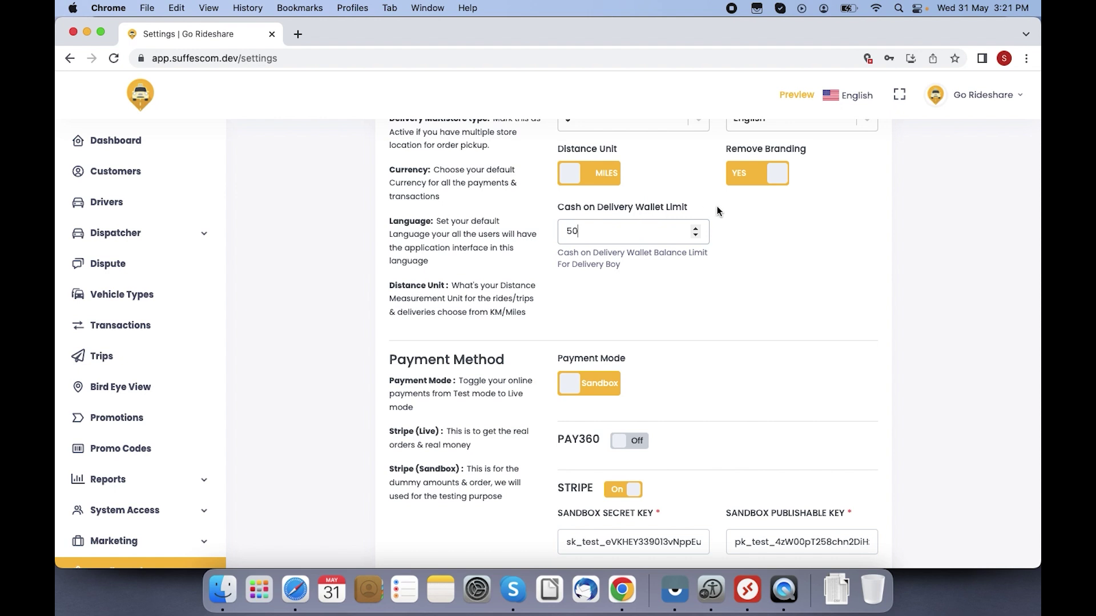
key("BackSpace")
type("2")
key("BackSpace")
type("0")
left_click(725, 347)
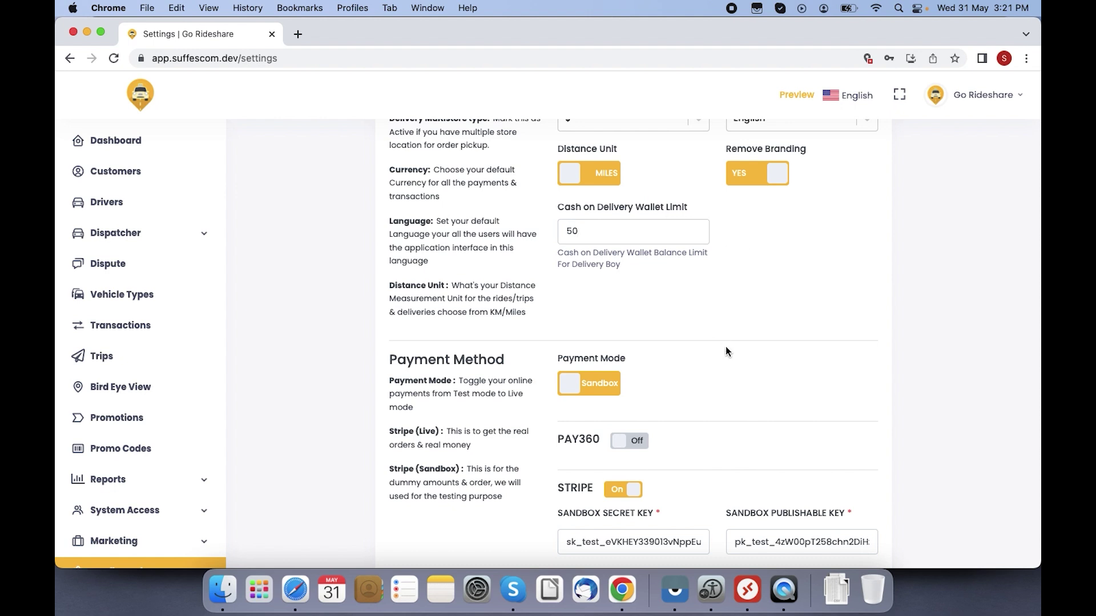
scroll(725, 347, "down", 1)
scroll(726, 351, "down", 1)
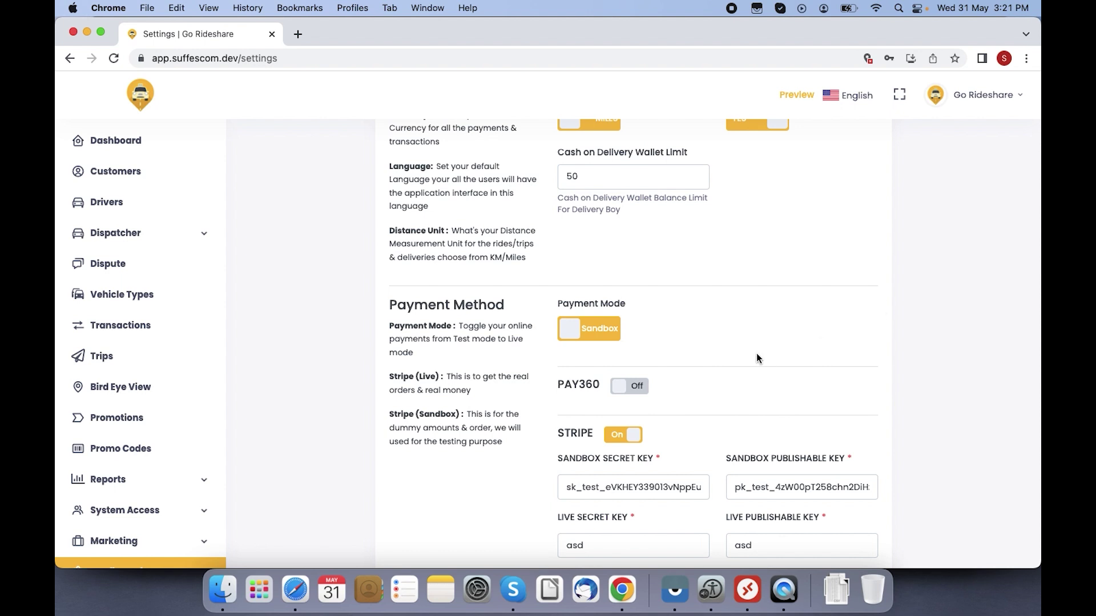
scroll(756, 358, "down", 5)
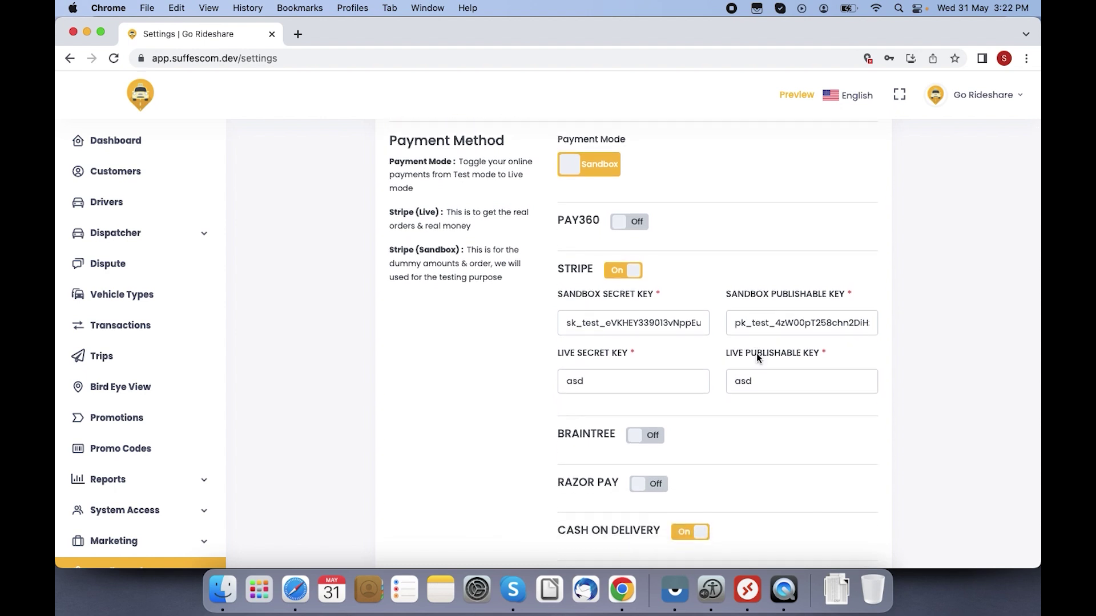
scroll(756, 354, "down", 1)
scroll(756, 354, "up", 1)
scroll(755, 357, "up", 2)
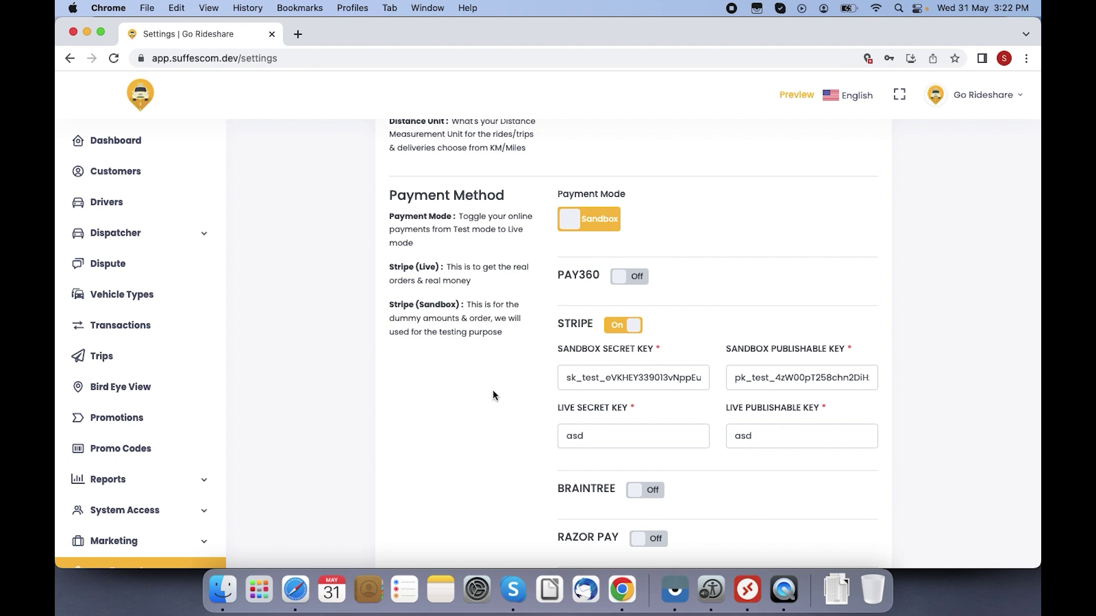
scroll(494, 395, "down", 5)
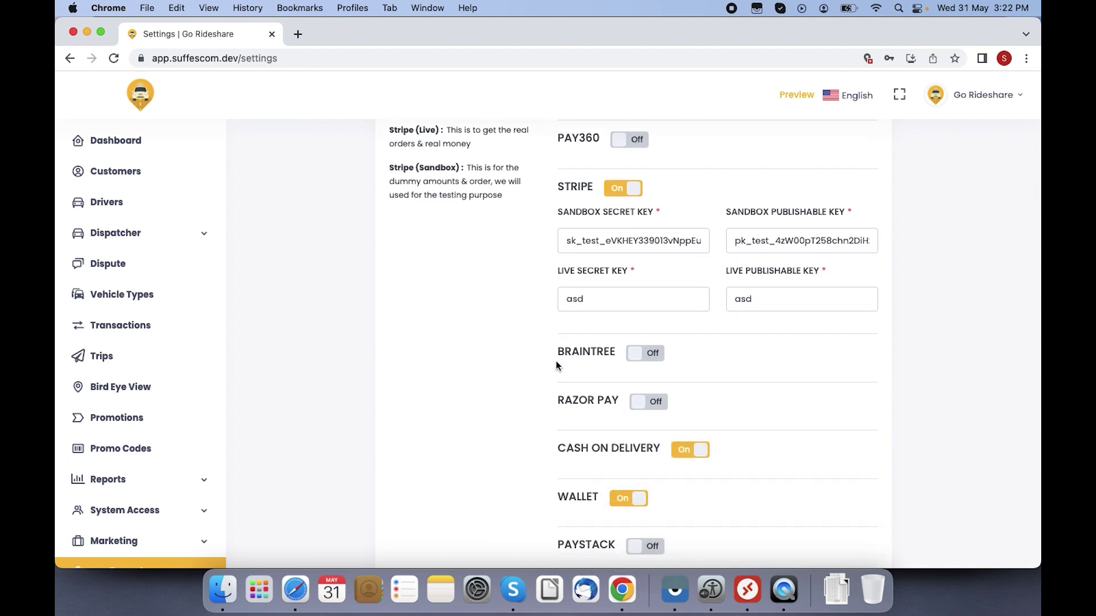
scroll(451, 385, "down", 4)
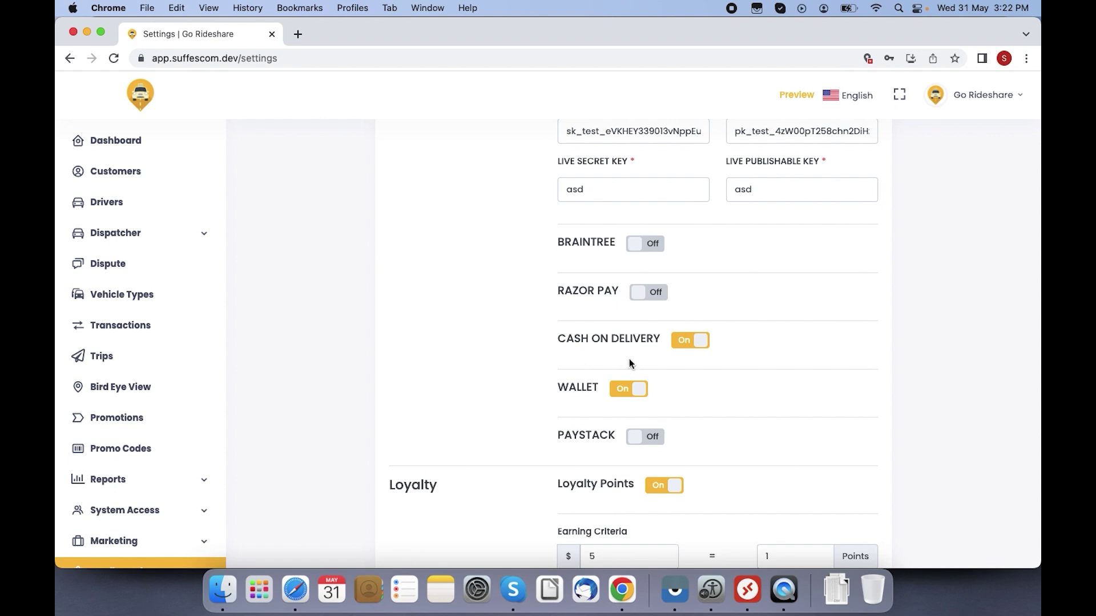
left_click(635, 390)
left_click(635, 391)
scroll(498, 446, "down", 5)
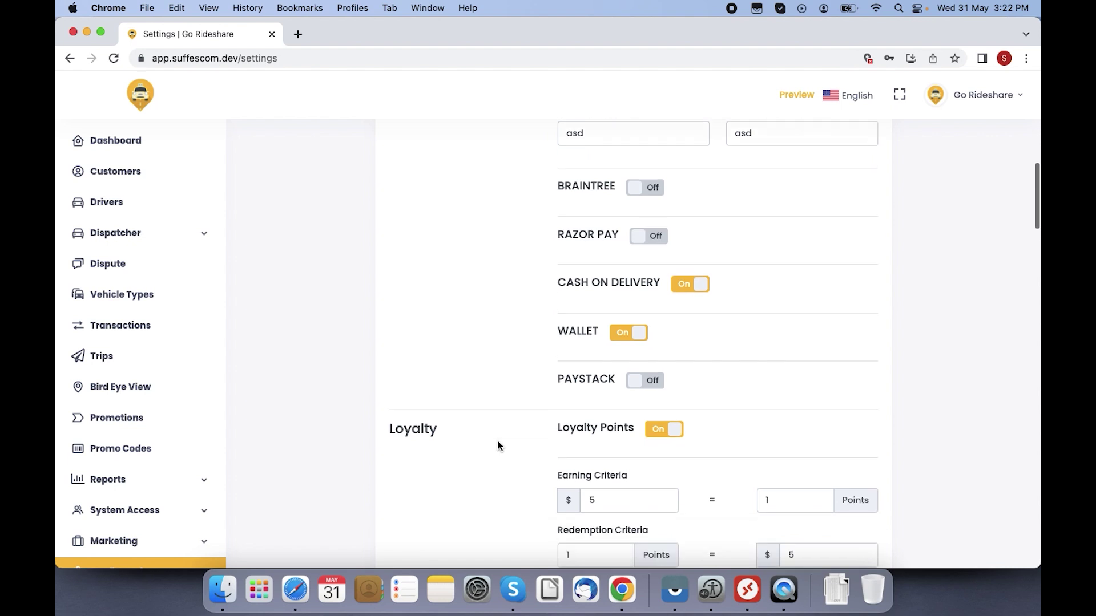
left_click(657, 388)
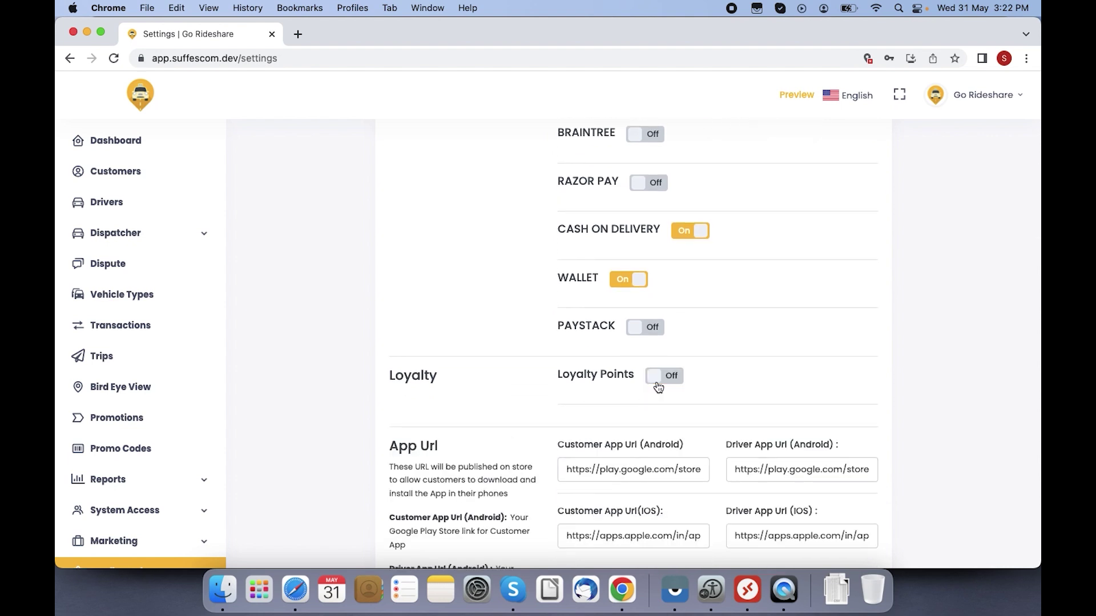
left_click(673, 383)
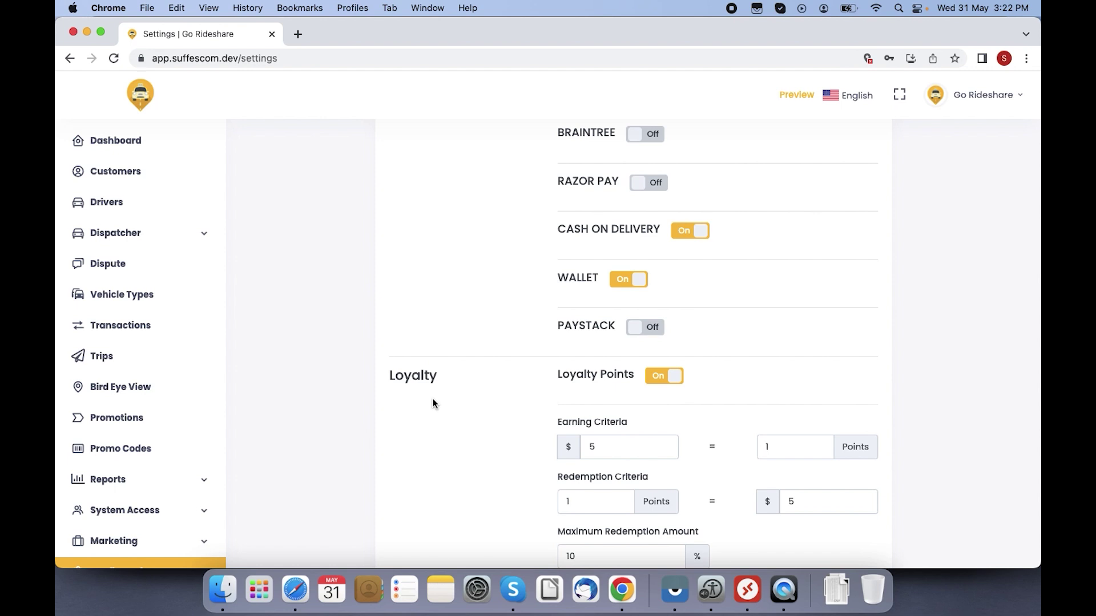
scroll(433, 398, "down", 4)
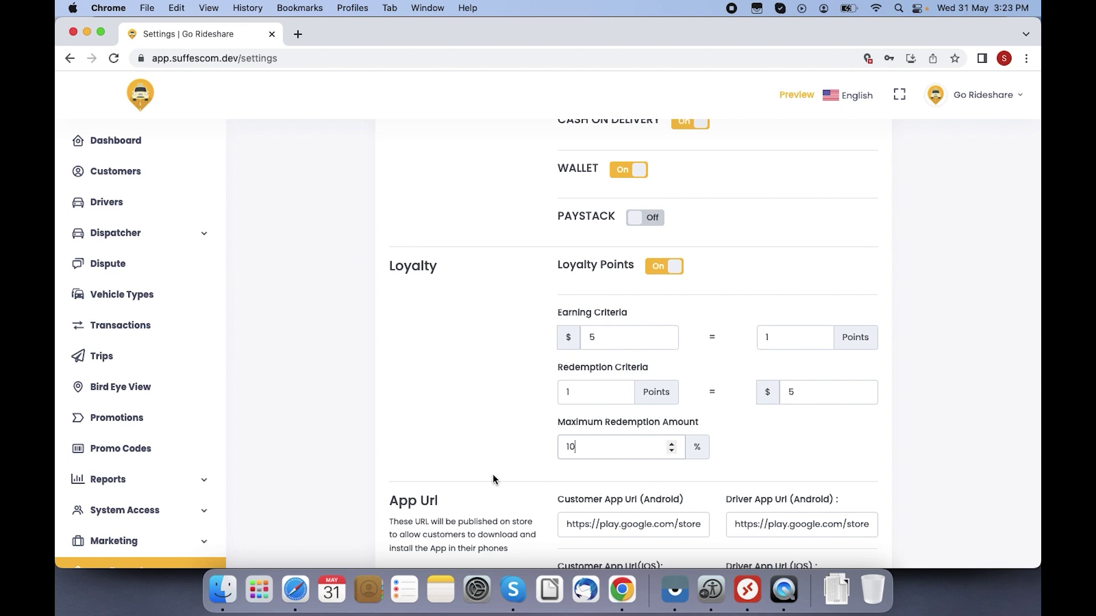
scroll(493, 479, "down", 5)
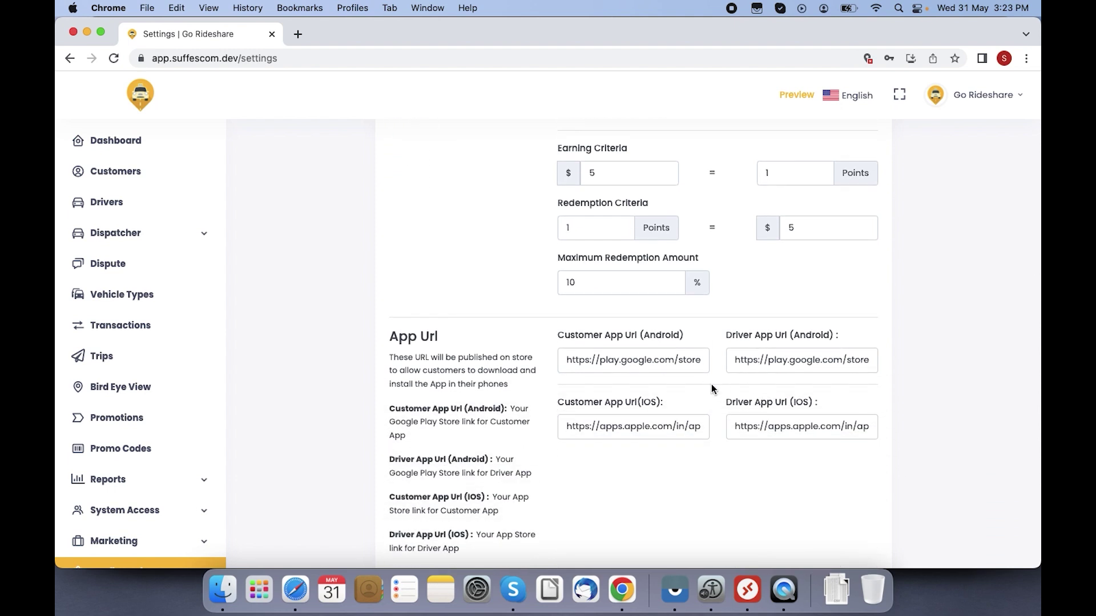
scroll(671, 468, "down", 6)
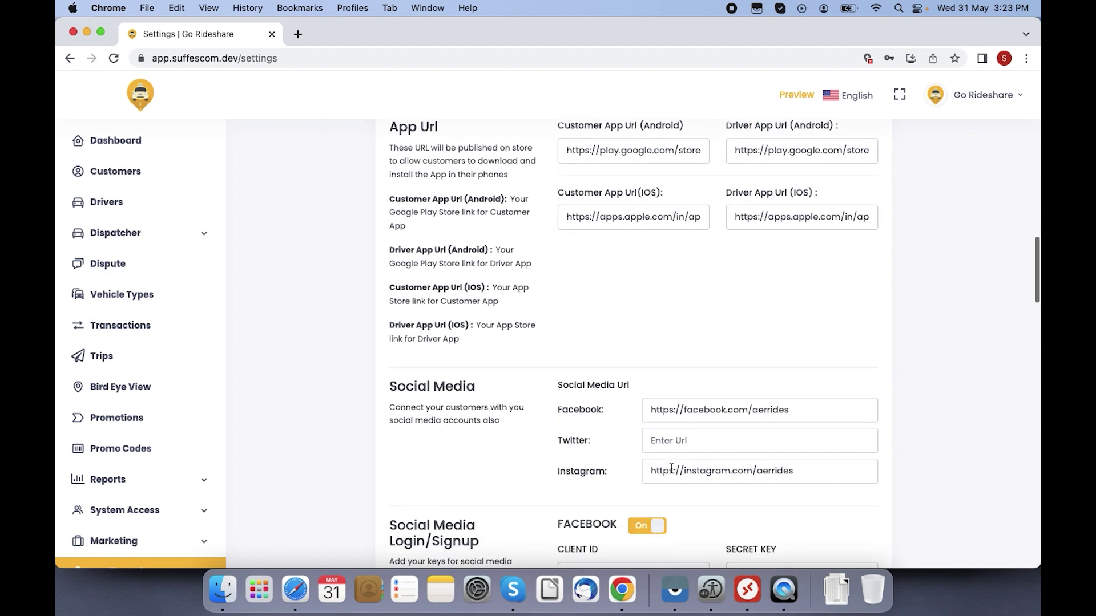
scroll(672, 468, "down", 1)
scroll(671, 468, "down", 2)
scroll(670, 467, "down", 1)
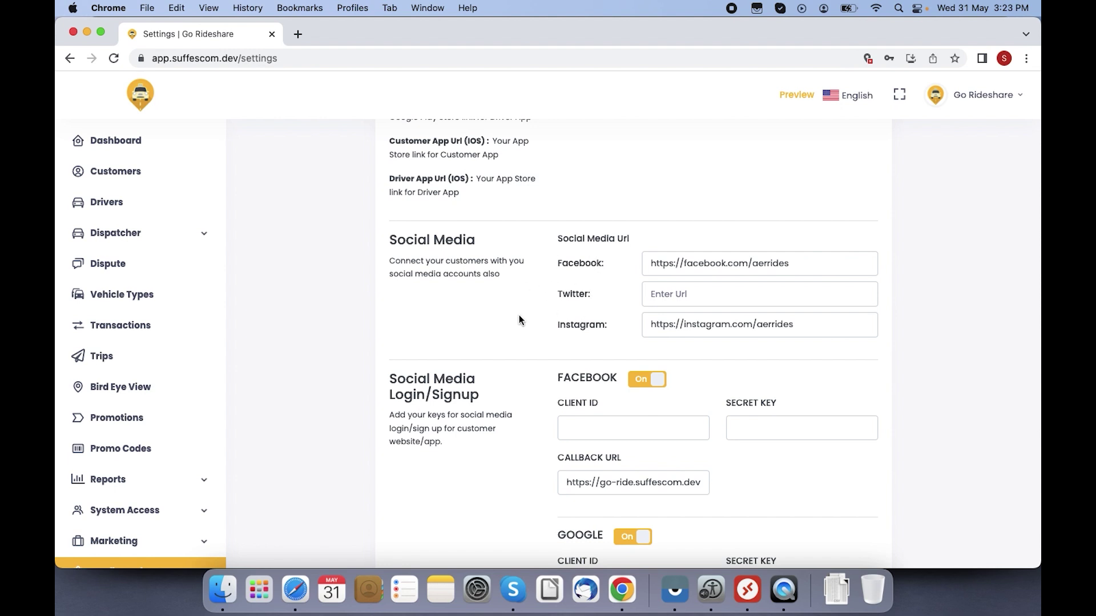
scroll(518, 316, "down", 2)
scroll(519, 317, "down", 2)
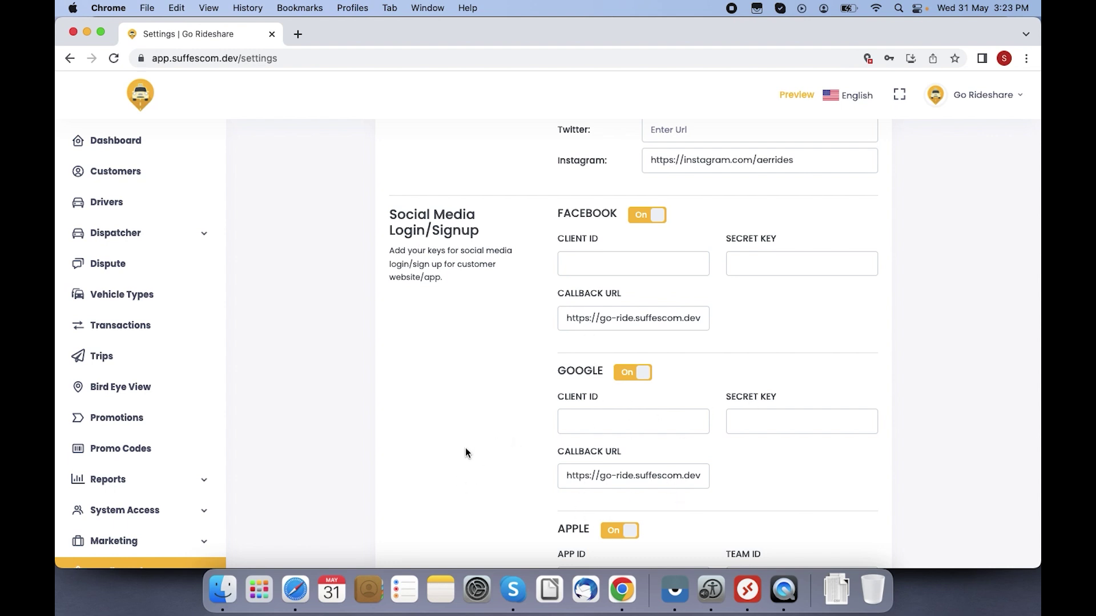
scroll(465, 453, "down", 4)
scroll(466, 450, "down", 6)
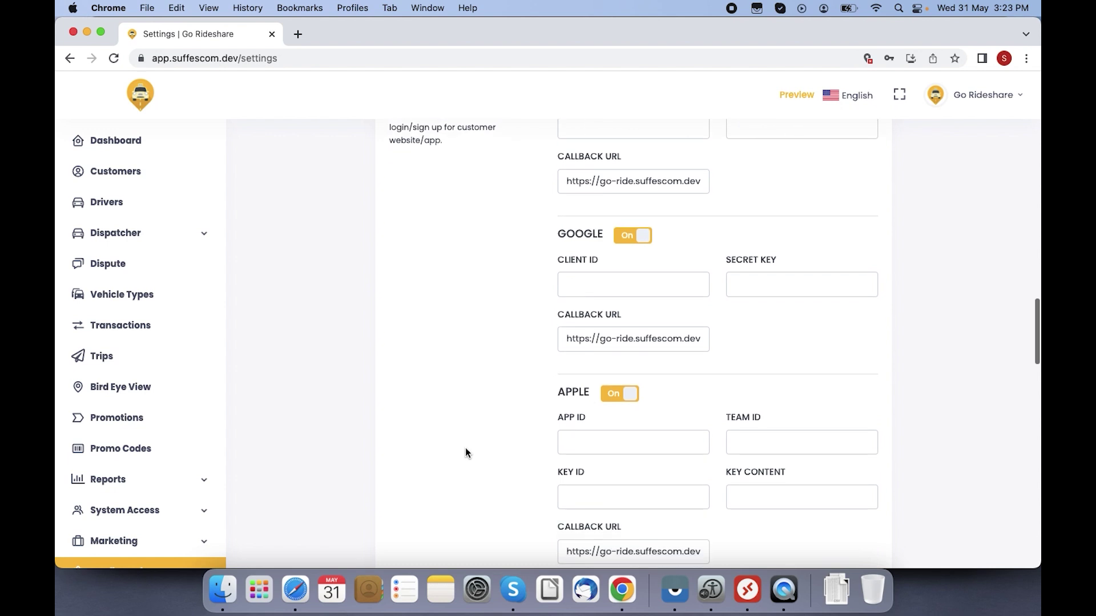
scroll(465, 449, "down", 6)
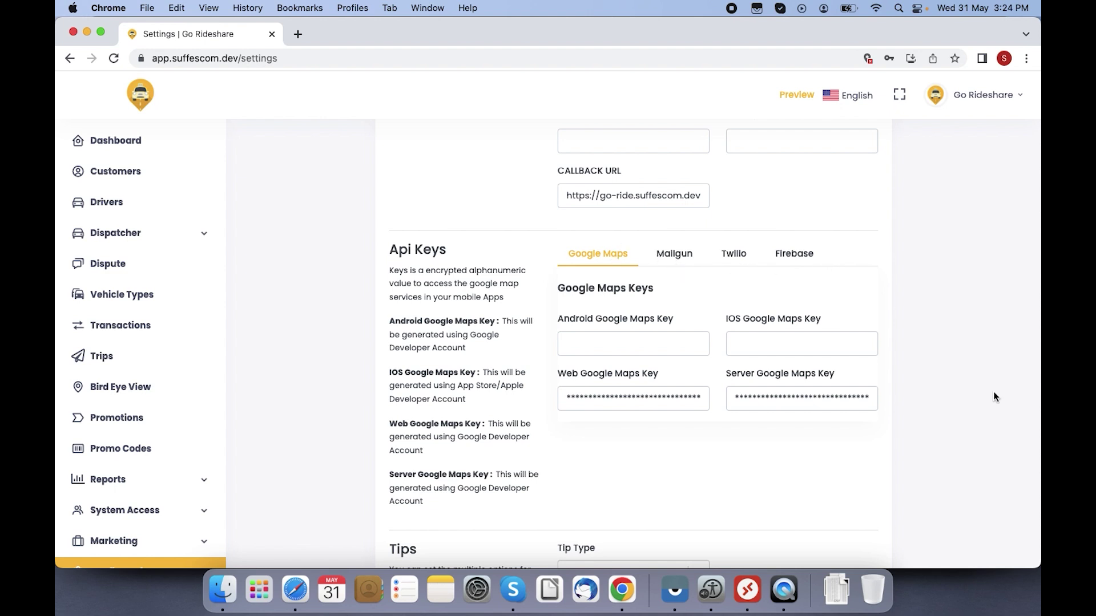
scroll(993, 397, "down", 6)
scroll(993, 392, "down", 3)
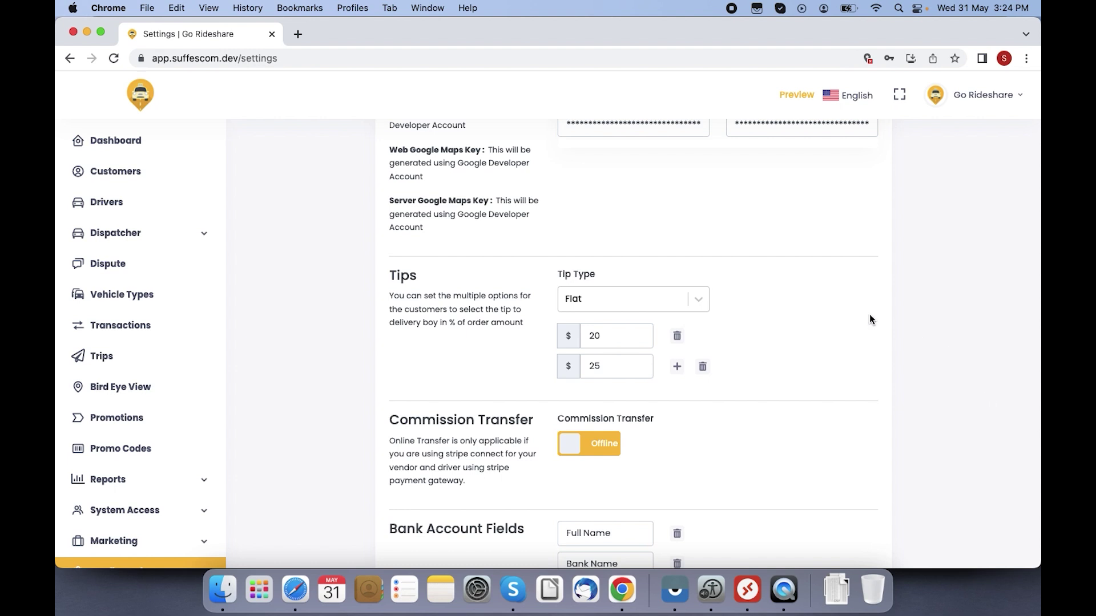
left_click(697, 303)
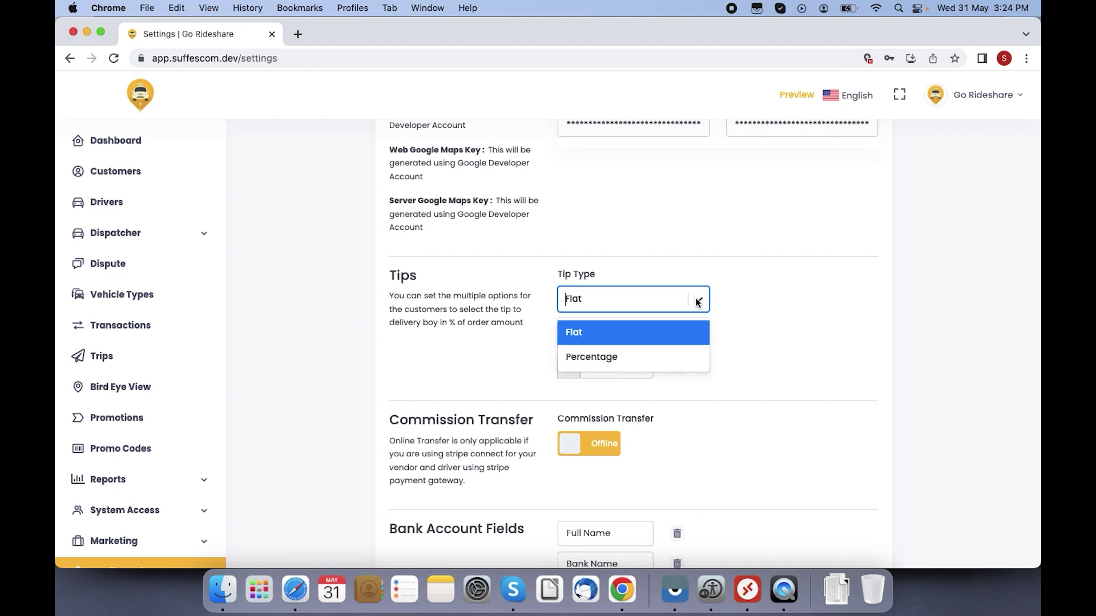
left_click(744, 317)
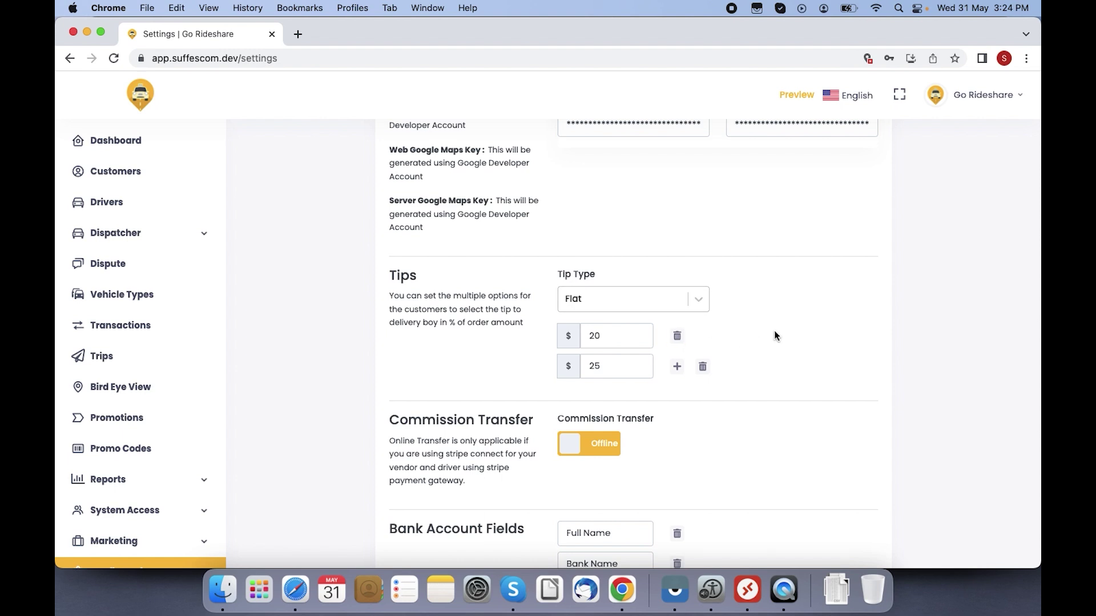
scroll(785, 336, "down", 4)
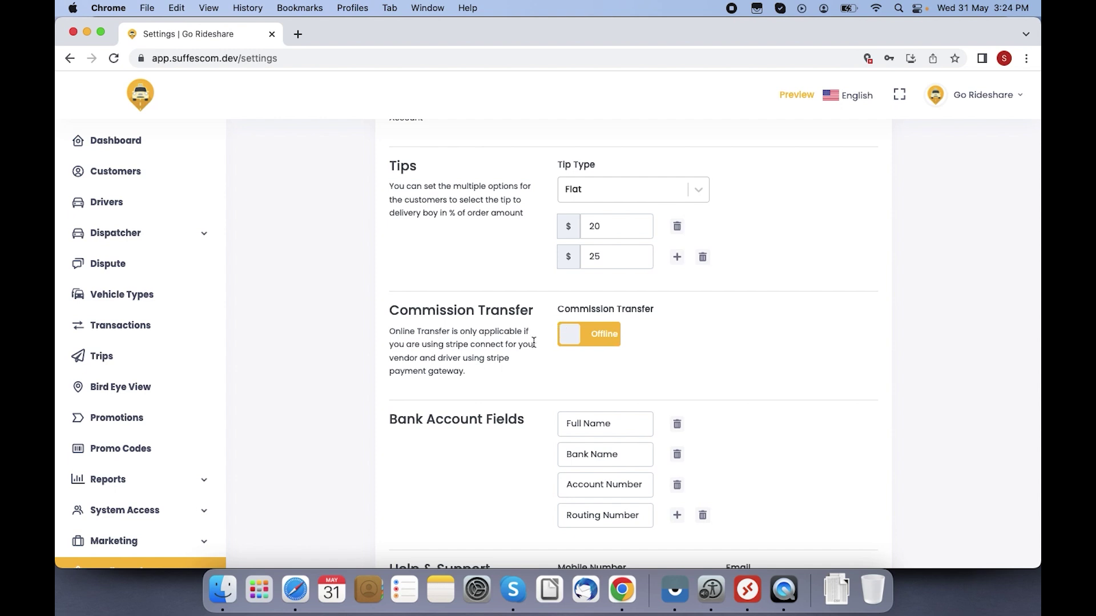
left_click(603, 342)
left_click(583, 344)
scroll(685, 358, "down", 4)
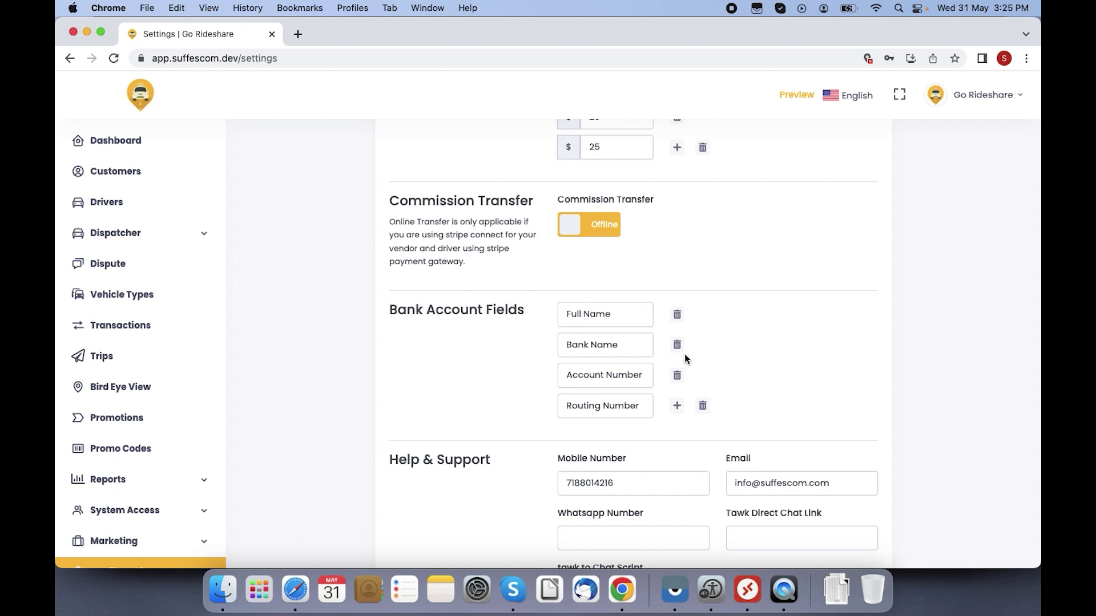
left_click(594, 232)
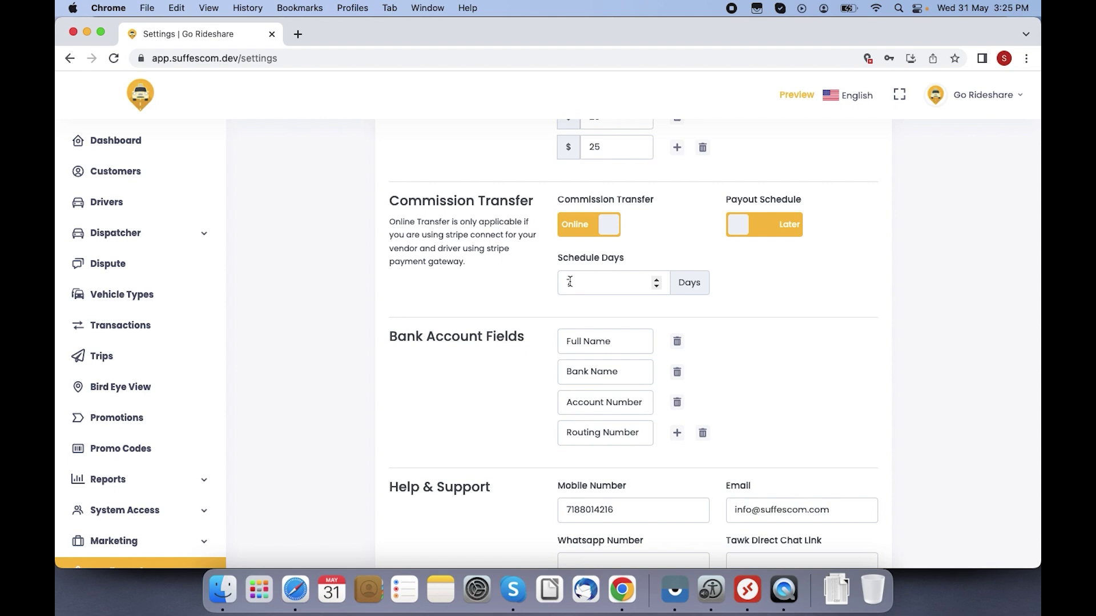
left_click(588, 225)
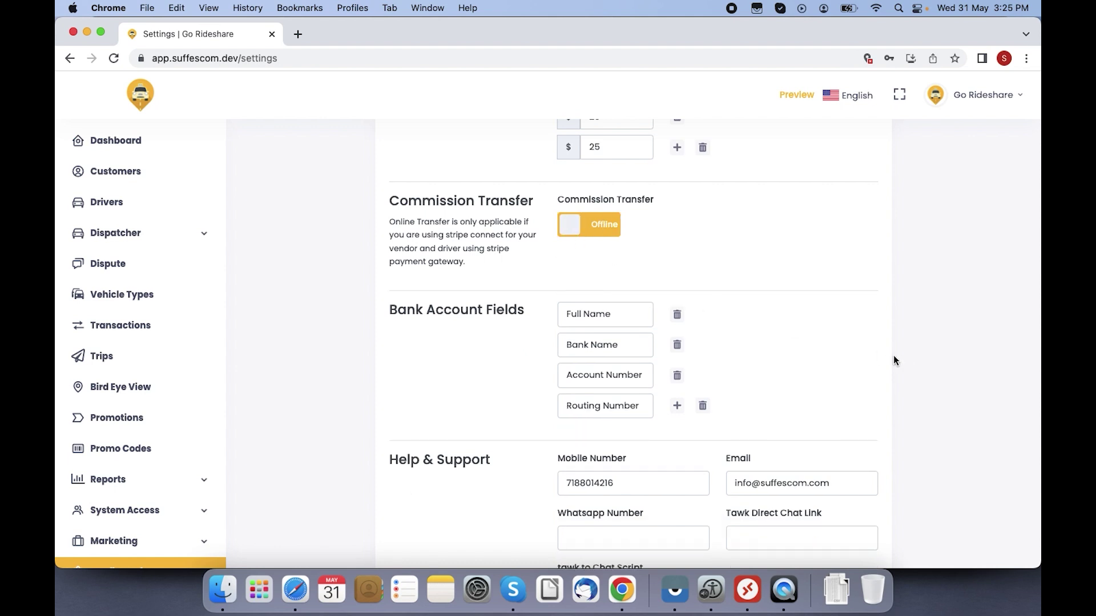
scroll(894, 358, "down", 5)
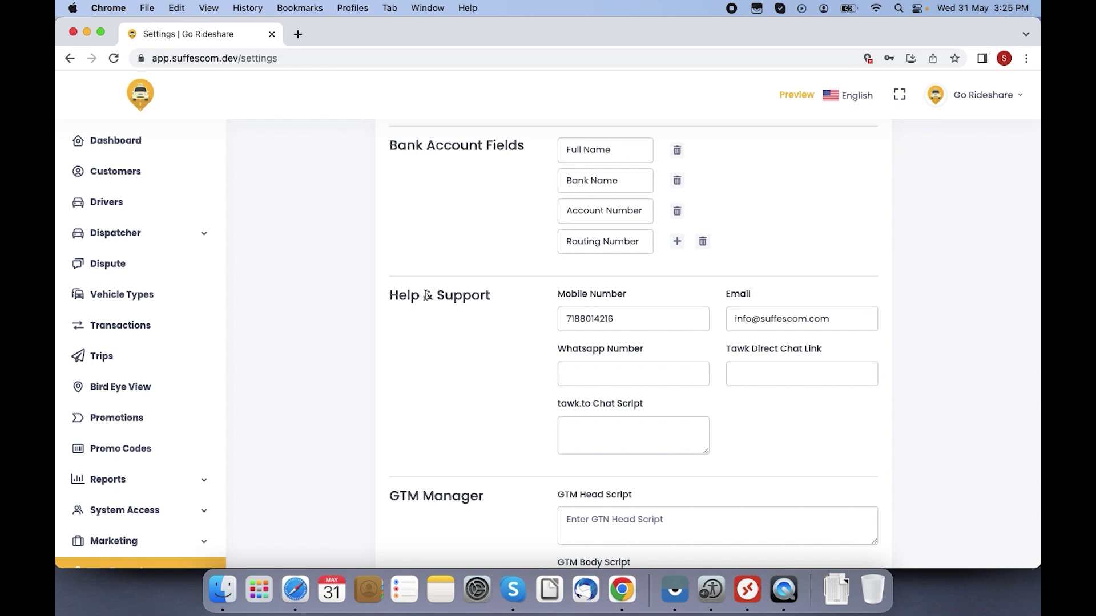
Step: Keep user referral commission on at $5 and switch driver referral commission off
scroll(427, 295, "down", 10)
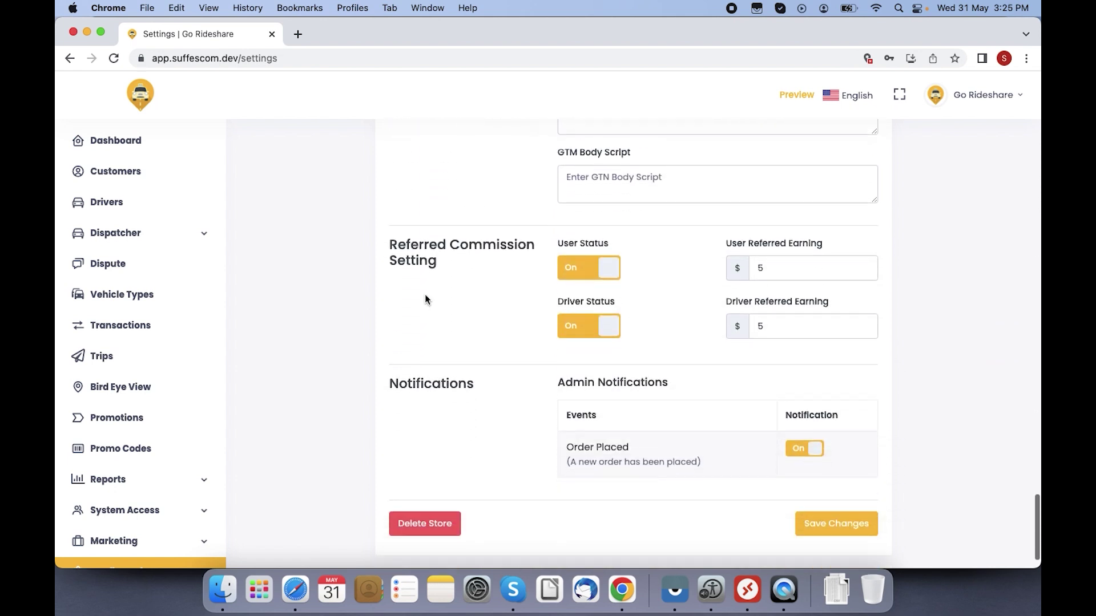
scroll(426, 297, "down", 2)
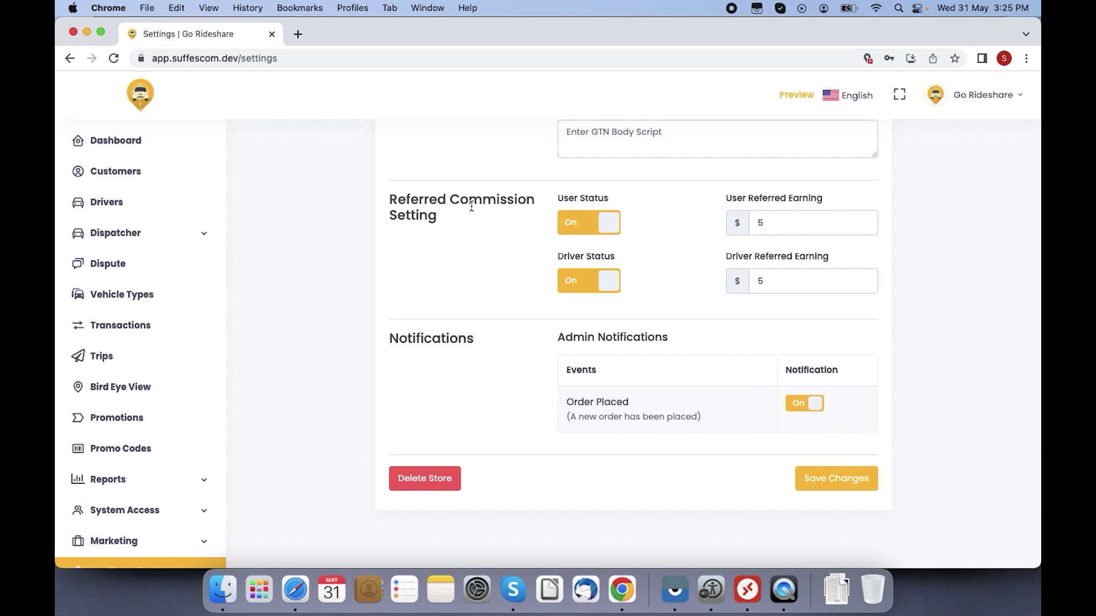
left_click(578, 225)
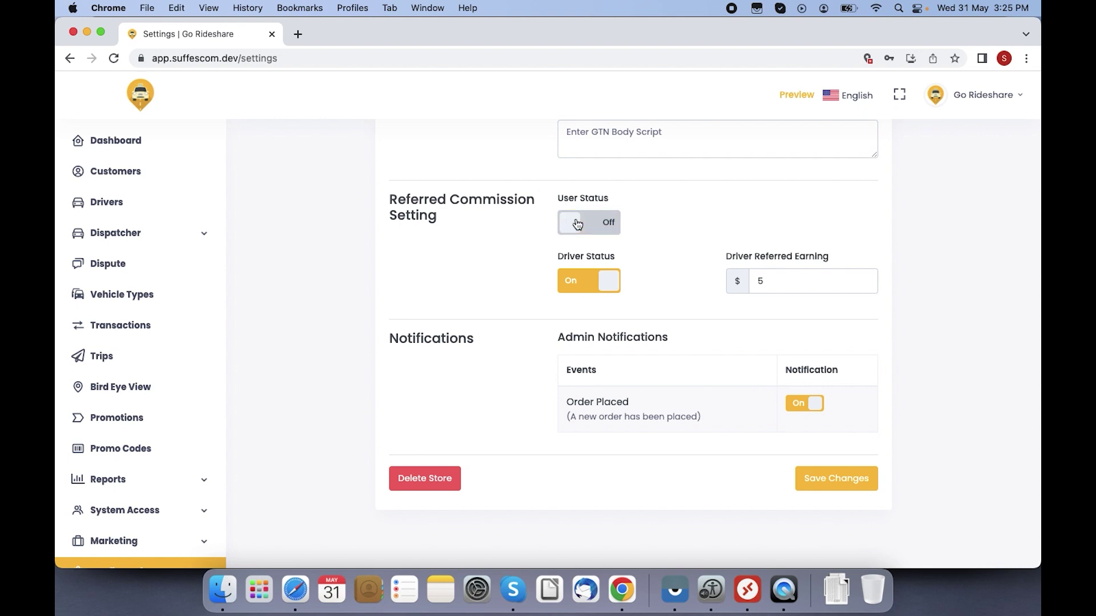
left_click(593, 231)
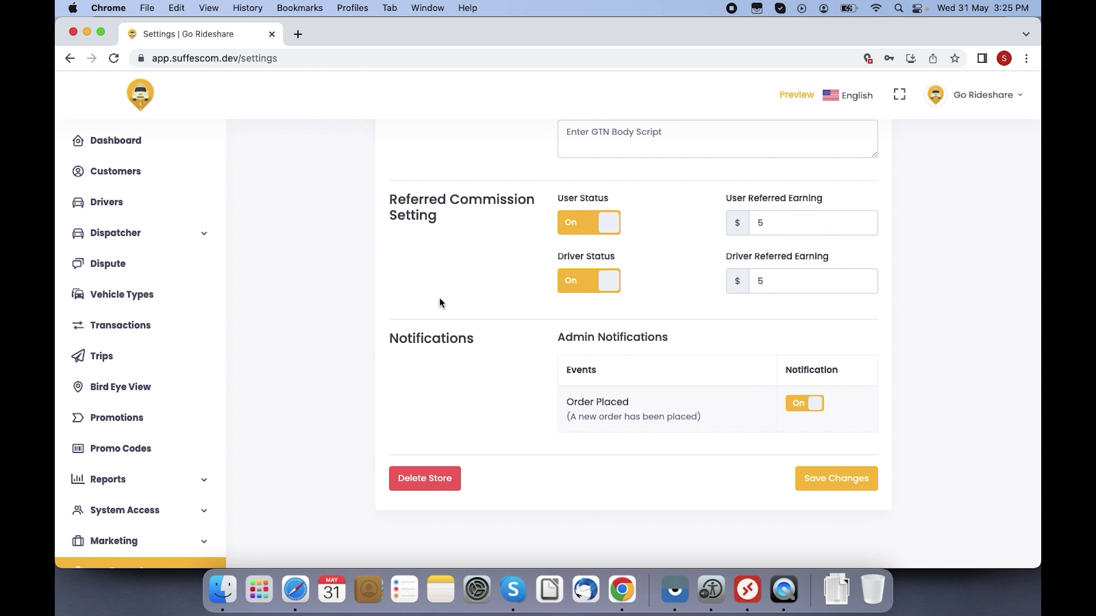
left_click(573, 285)
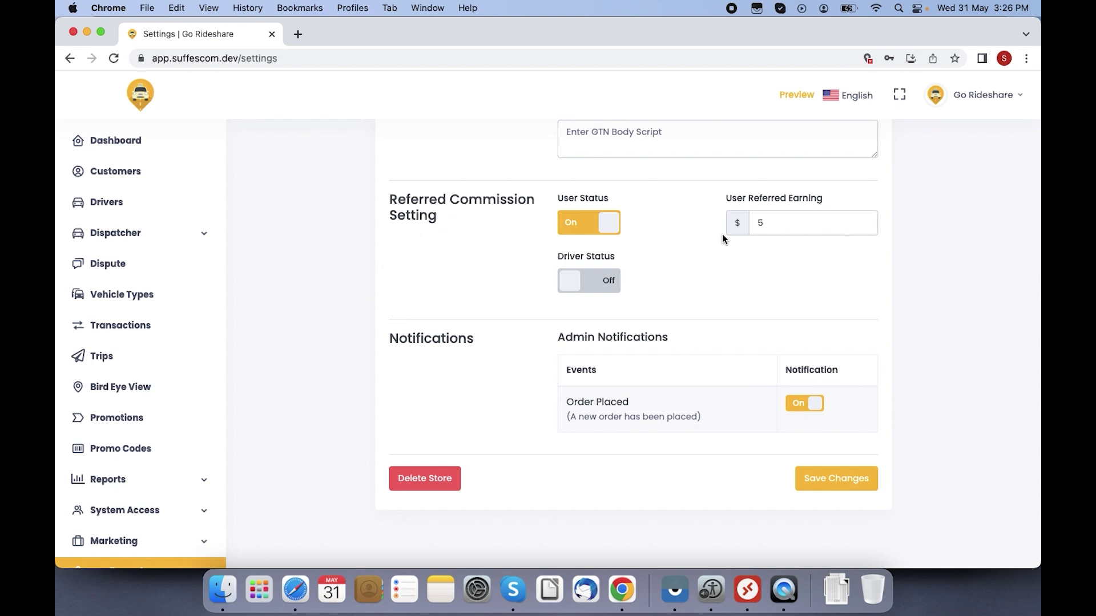
left_click(787, 225)
left_click(559, 338)
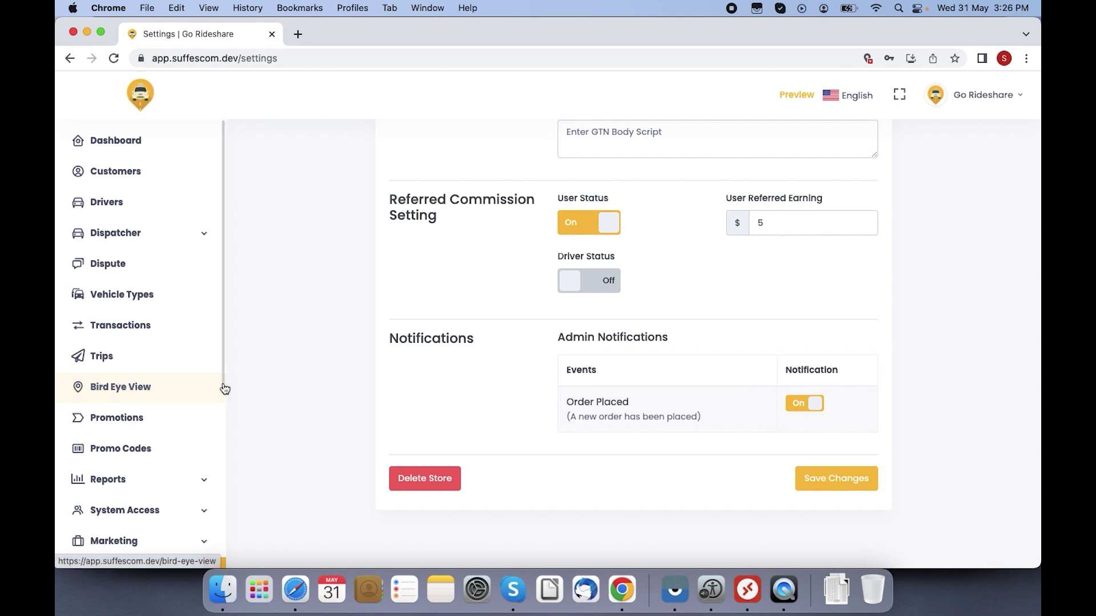
Step: Open Trip Settings from the Configuration section of the sidebar
scroll(224, 389, "down", 1)
scroll(224, 388, "down", 10)
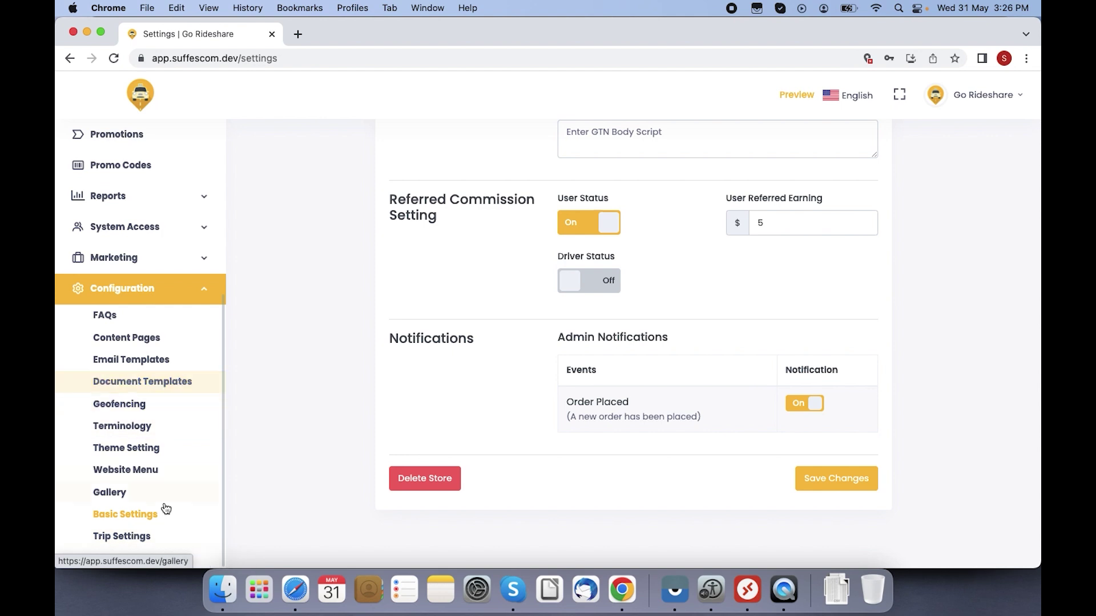
left_click(151, 537)
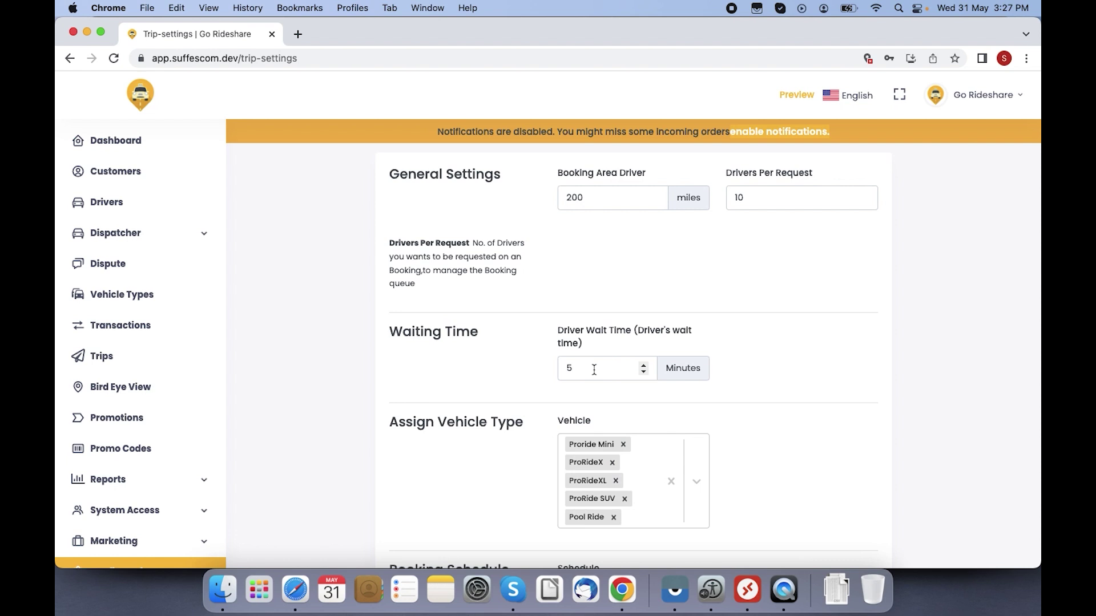
Step: Change the driver wait time from 5 to 1 minute
left_click(577, 368)
key("BackSpace")
type("1")
left_click(816, 398)
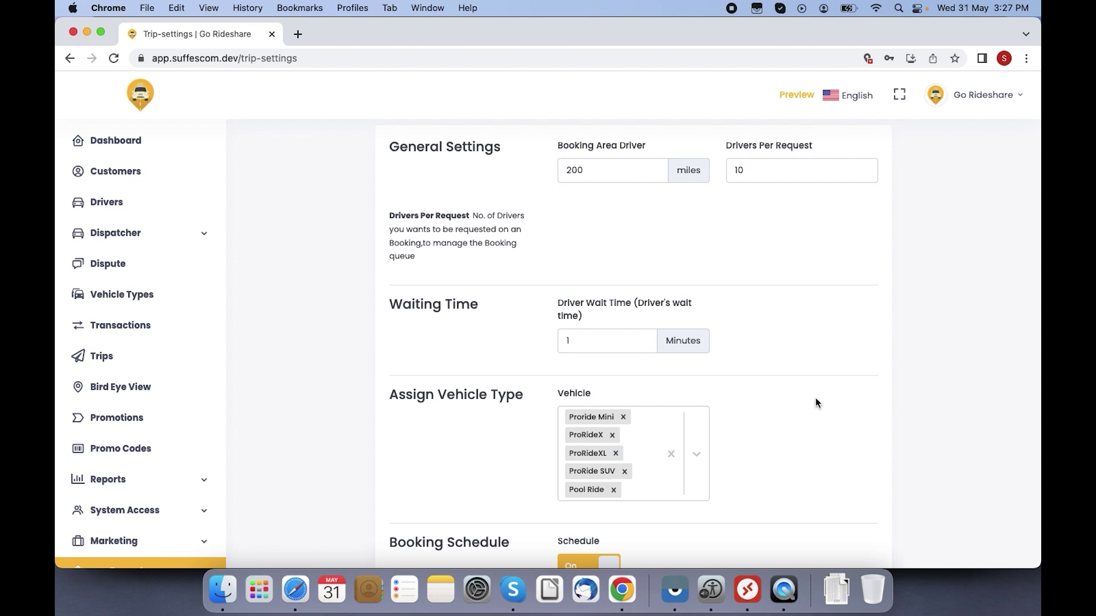
Step: Add VehicleMini to the assigned trip vehicle types
scroll(816, 403, "down", 5)
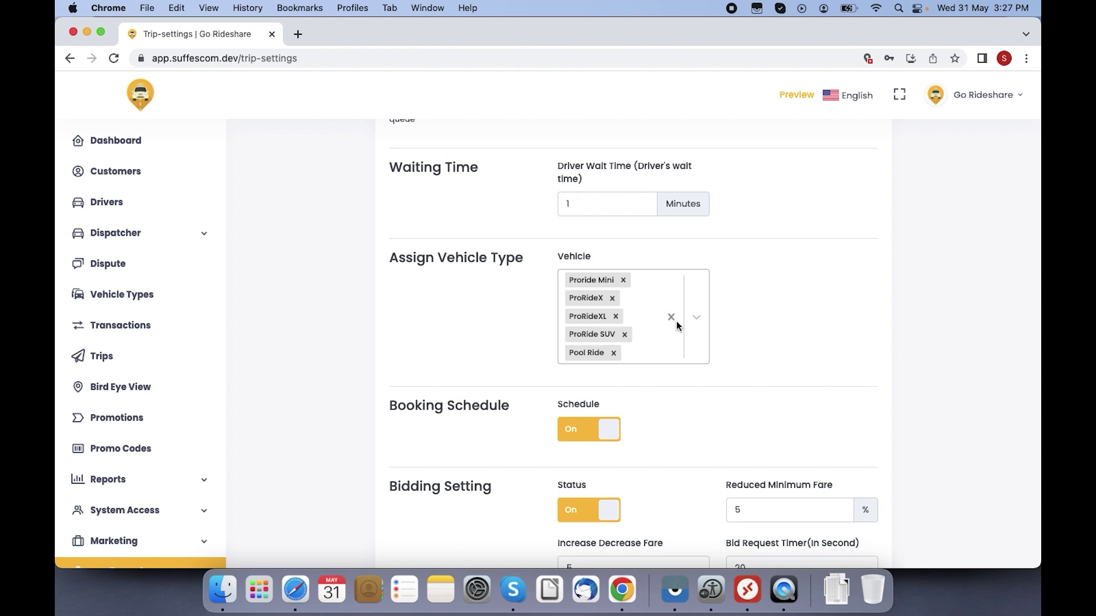
left_click(697, 318)
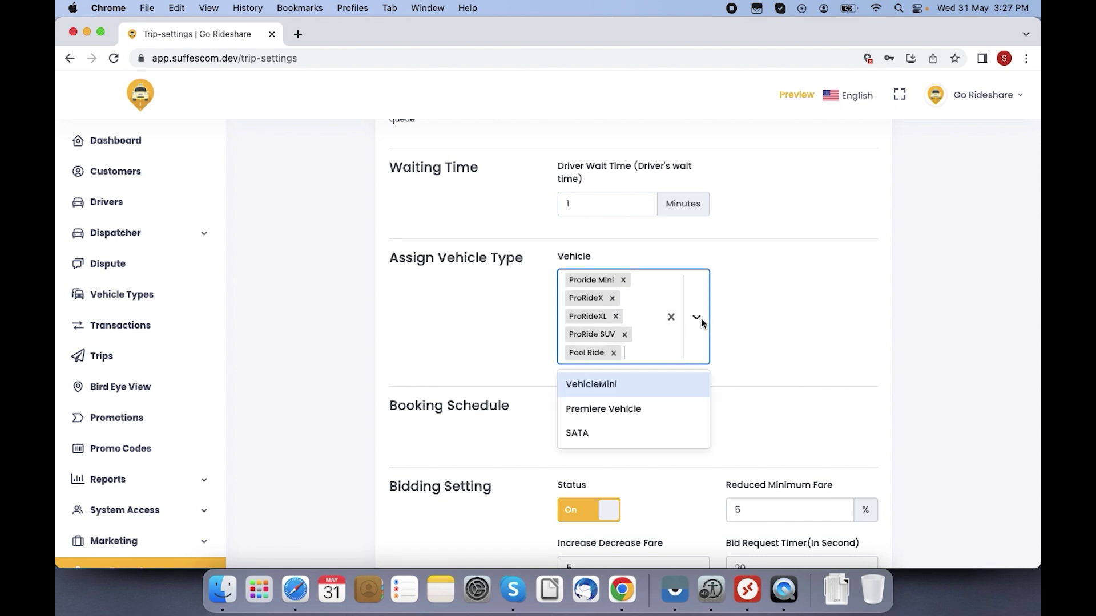
left_click(612, 388)
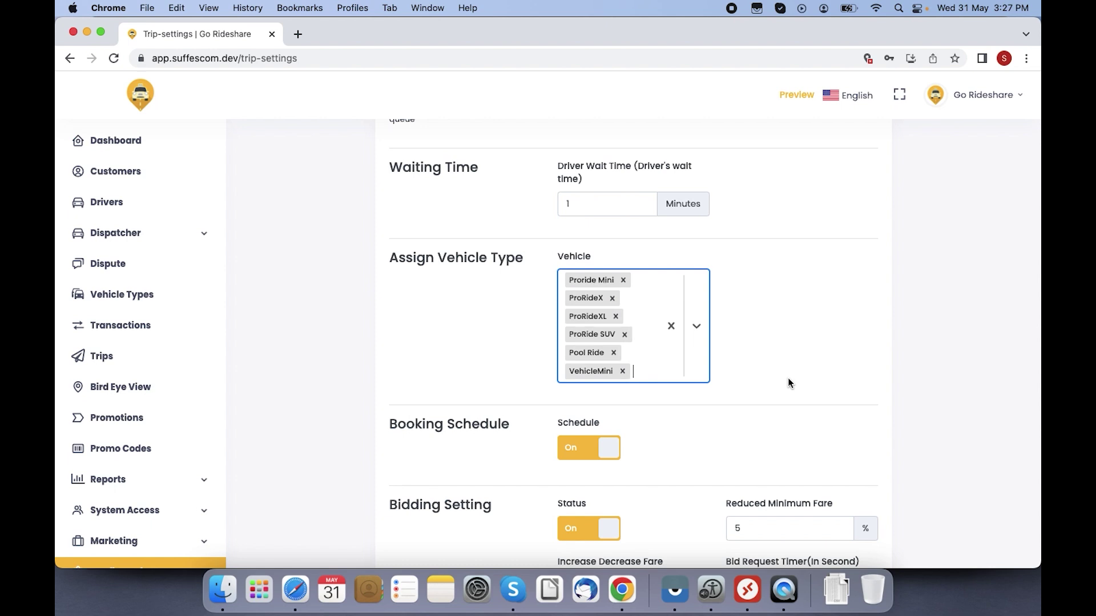
key("Down")
left_click(809, 381)
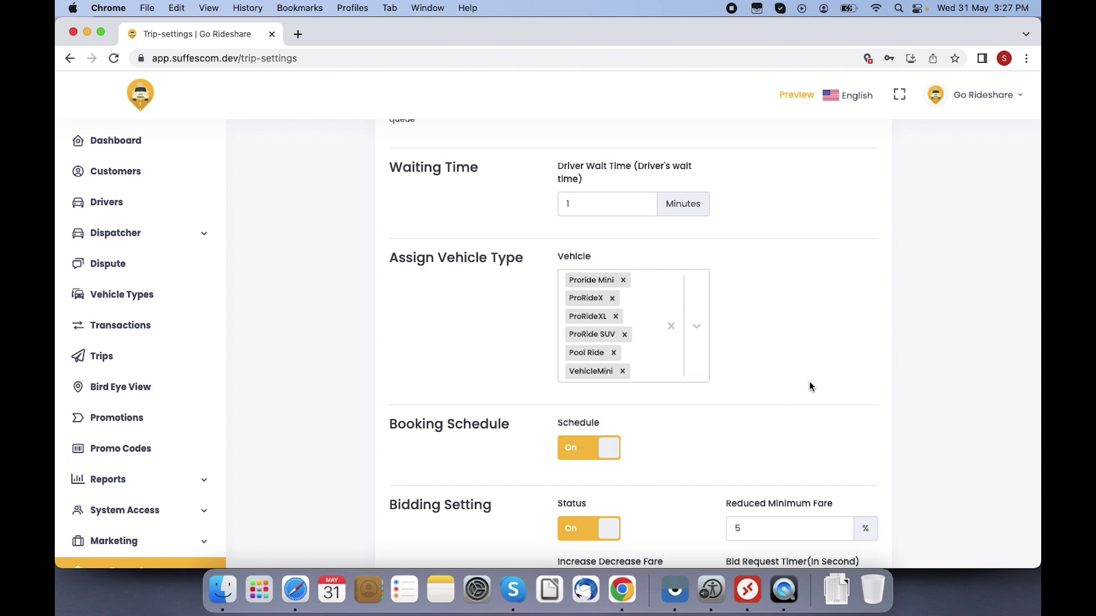
scroll(810, 382, "down", 3)
scroll(810, 381, "down", 3)
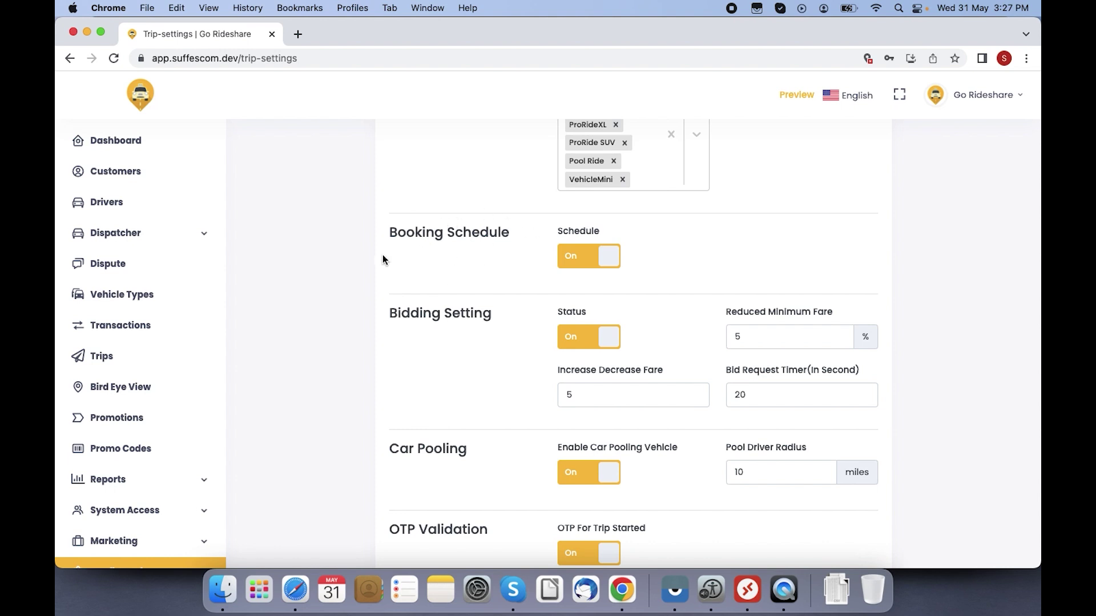
Step: Toggle Booking Schedule off and back on, and set the Reduced Minimum Fare to 10%
left_click(584, 257)
left_click(598, 259)
scroll(470, 317, "down", 3)
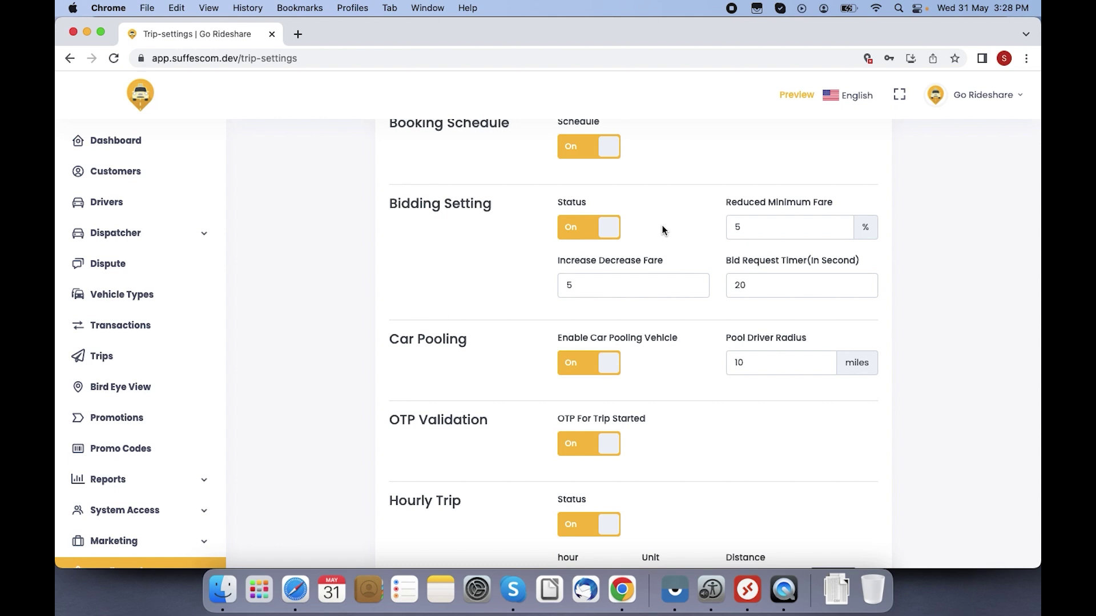
left_click(798, 231)
key("BackSpace")
type("10")
Step: Set the bidding Increase Decrease Fare to 10
left_click(595, 287)
key("BackSpace")
type("10")
left_click(762, 286)
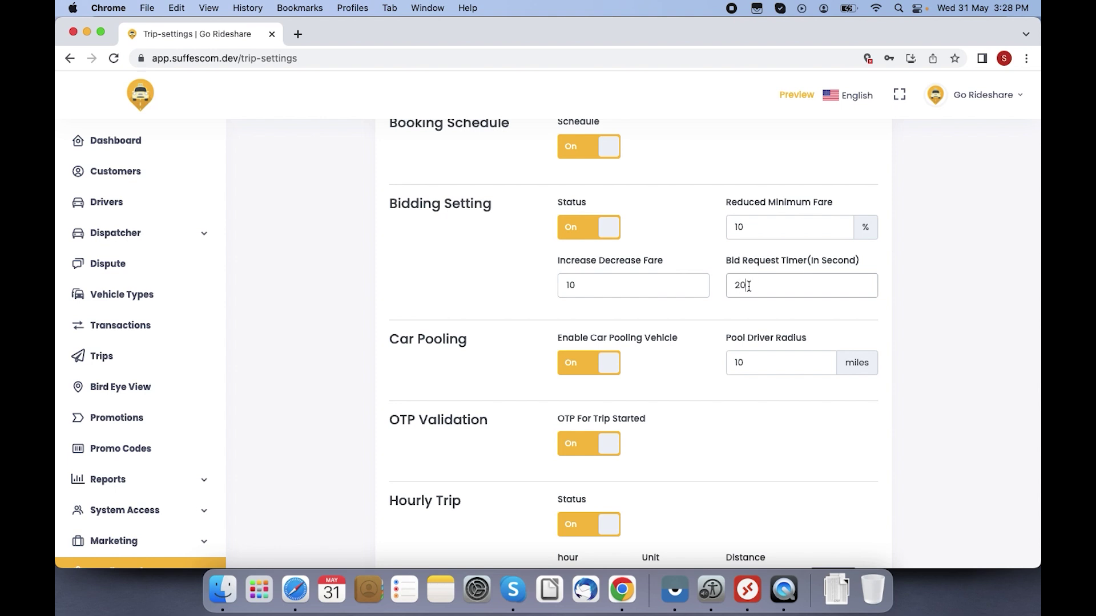
scroll(706, 439, "down", 5)
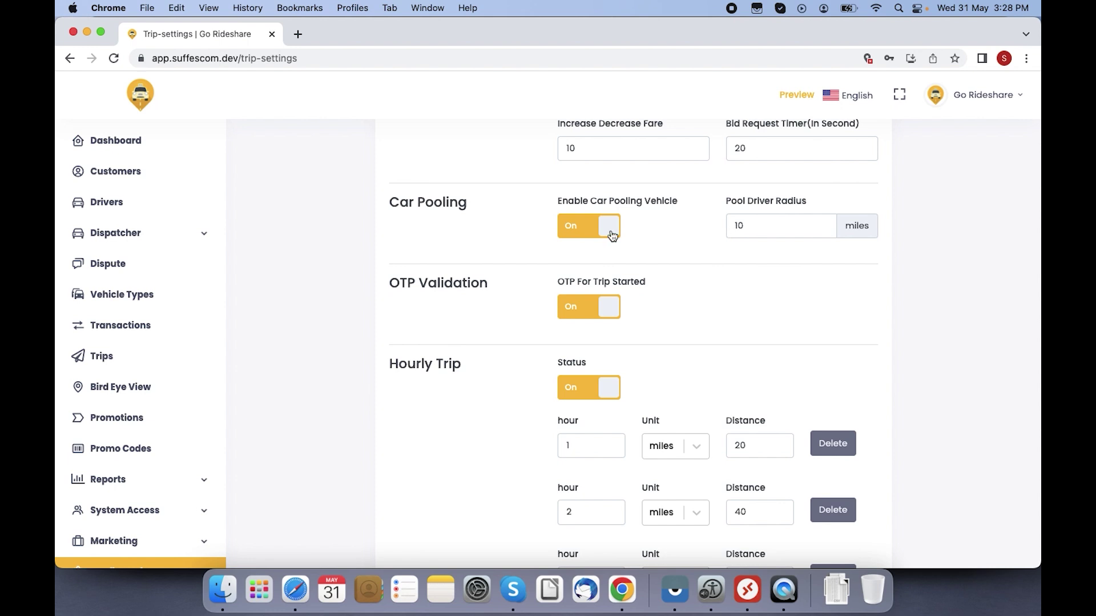
scroll(663, 316, "down", 2)
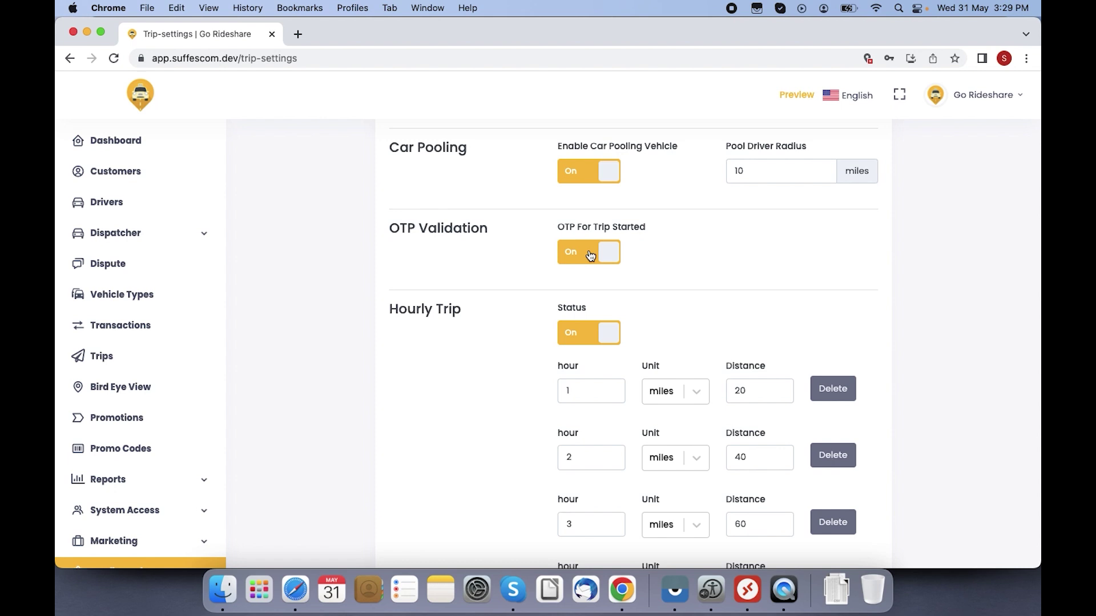
scroll(590, 255, "down", 3)
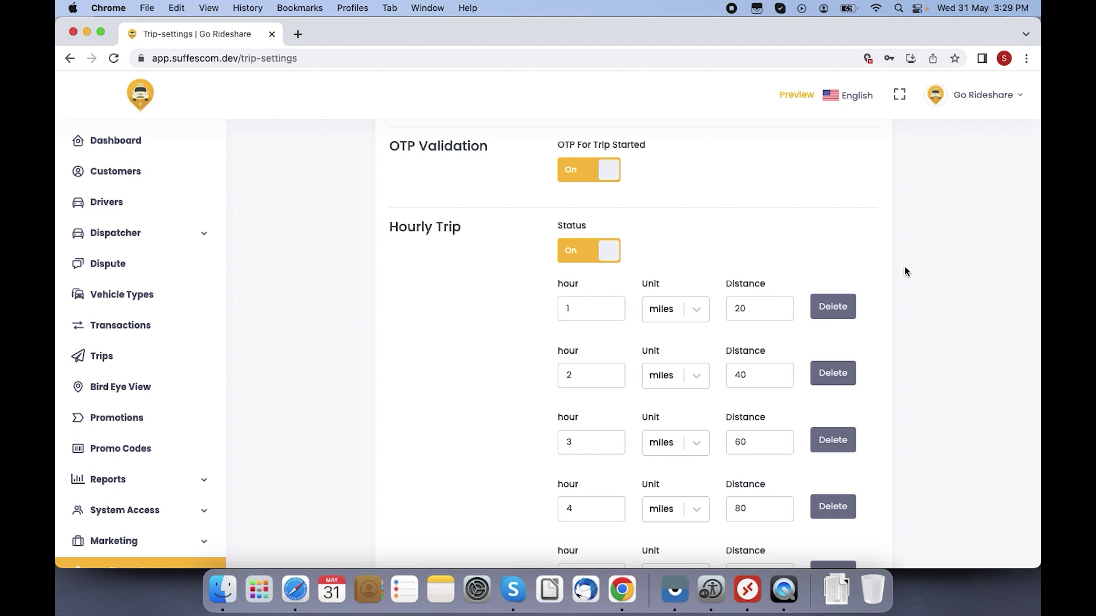
scroll(904, 266, "down", 1)
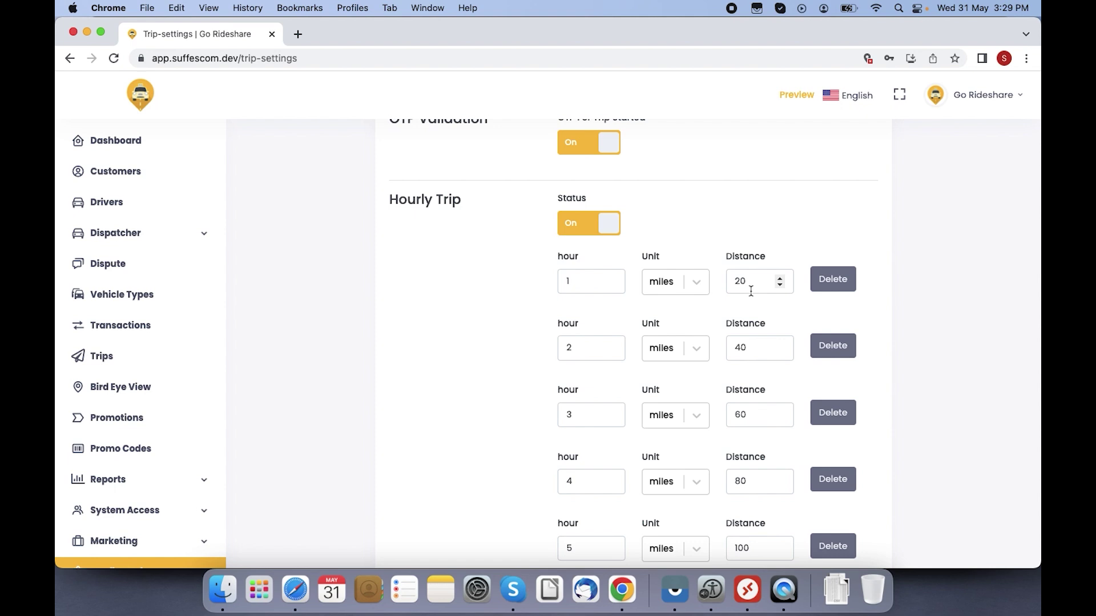
scroll(893, 290, "down", 6)
scroll(892, 289, "down", 6)
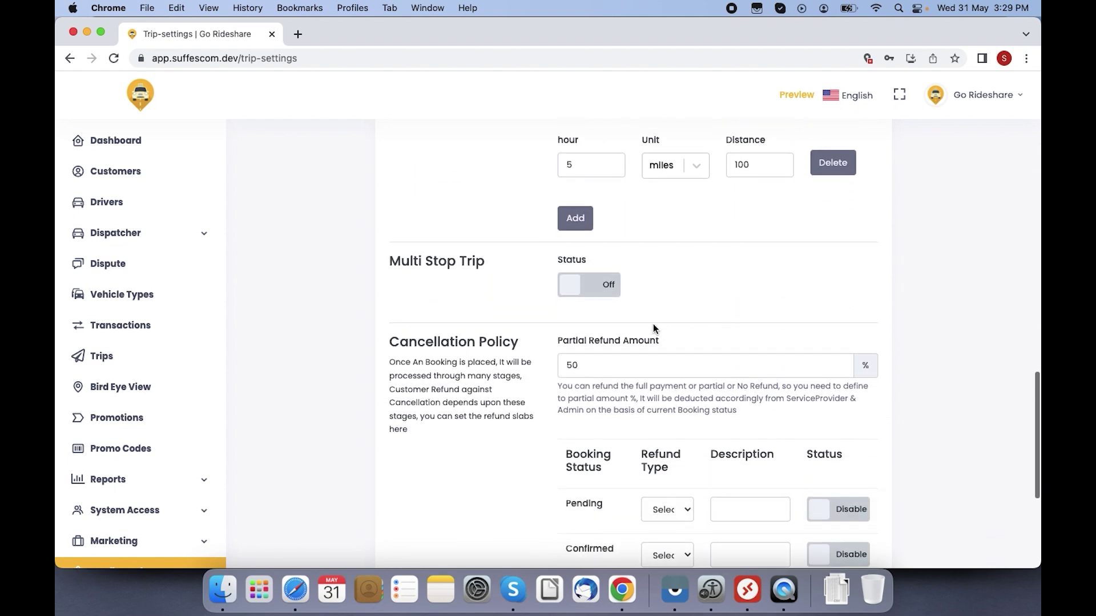
Step: Turn on Multi Stop Trip with 3 max stops and a 118-second waiting time
left_click(610, 298)
scroll(609, 295, "down", 1)
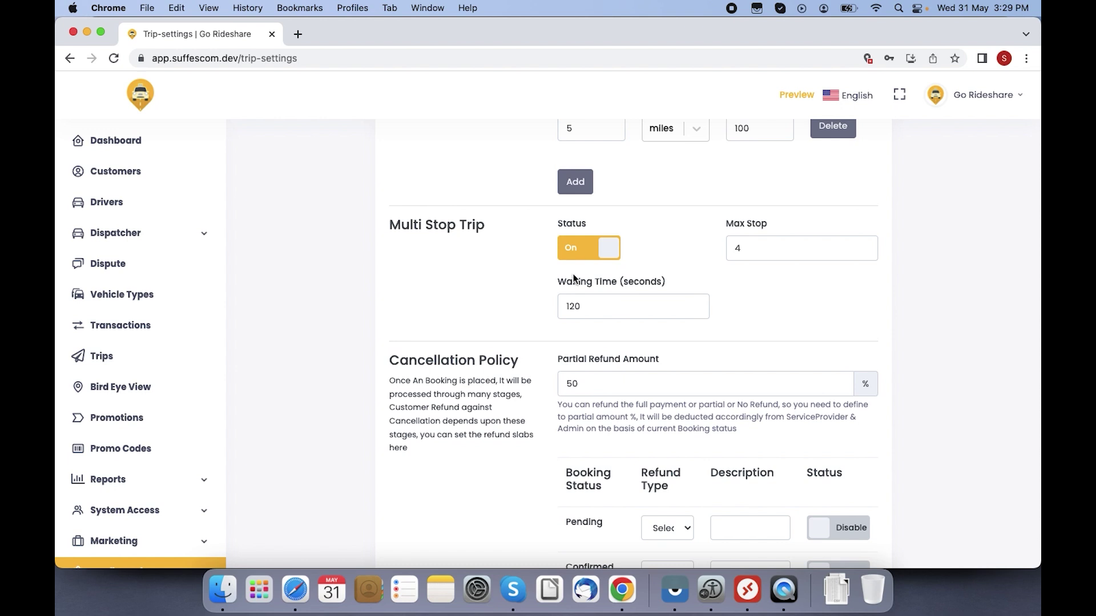
left_click(760, 250)
key("BackSpace")
type("3")
left_click(612, 300)
key("Down")
key("Down")
Step: Set the Inroute cancellation refund type to Partial
scroll(972, 412, "down", 3)
scroll(971, 413, "down", 2)
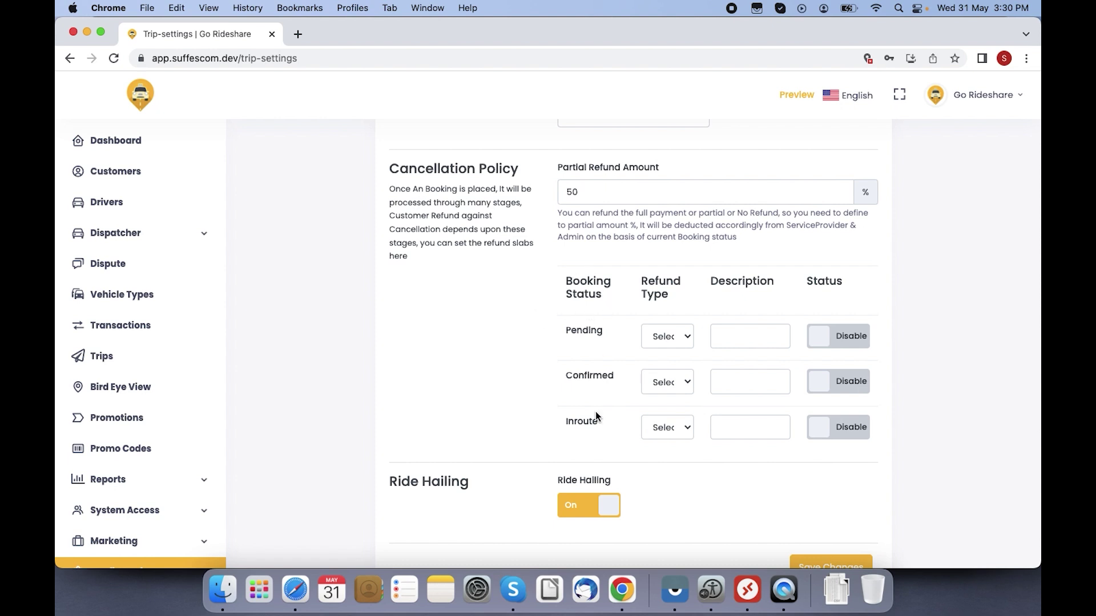
left_click(663, 428)
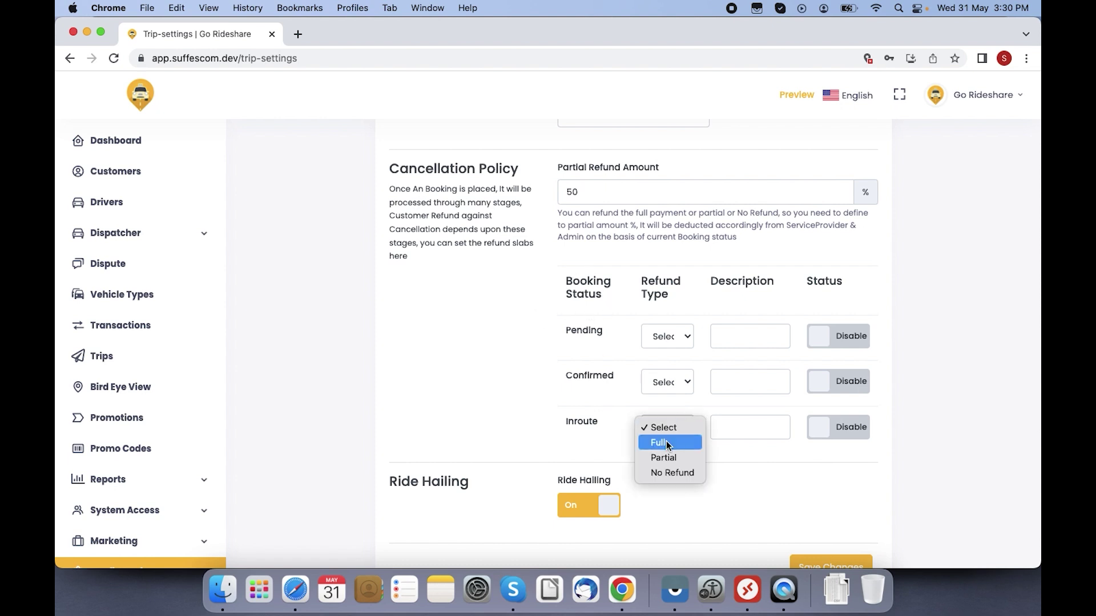
left_click(669, 459)
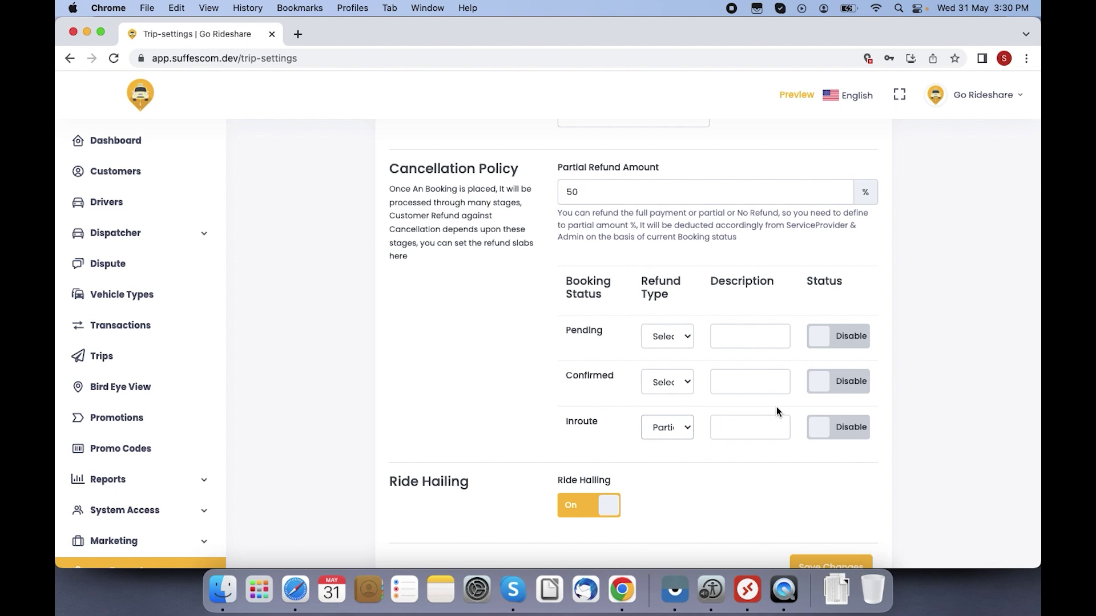
scroll(1023, 410, "down", 2)
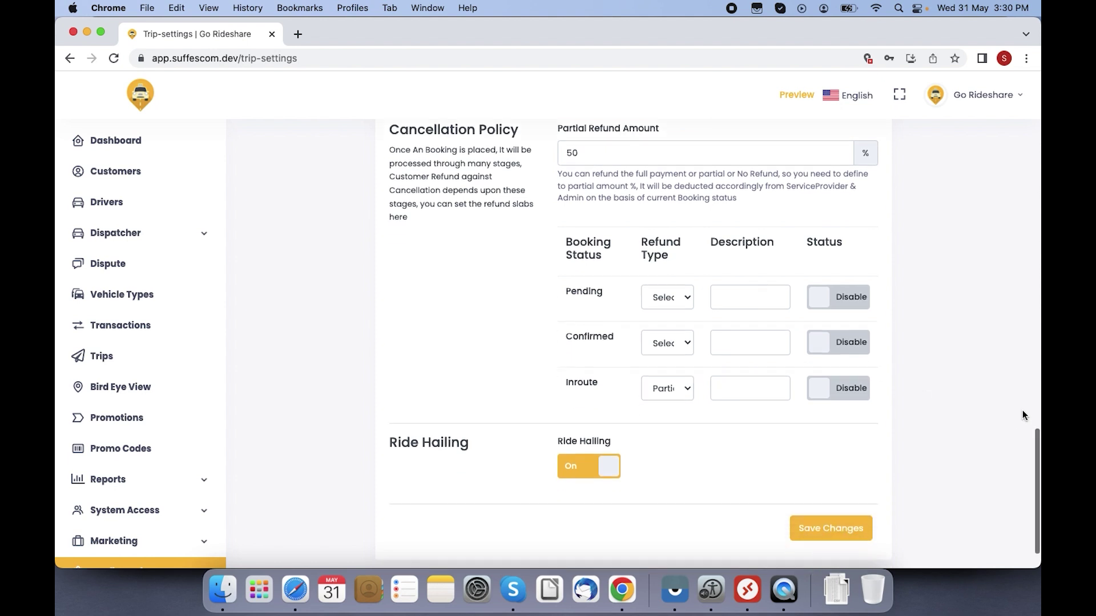
scroll(1022, 410, "up", 15)
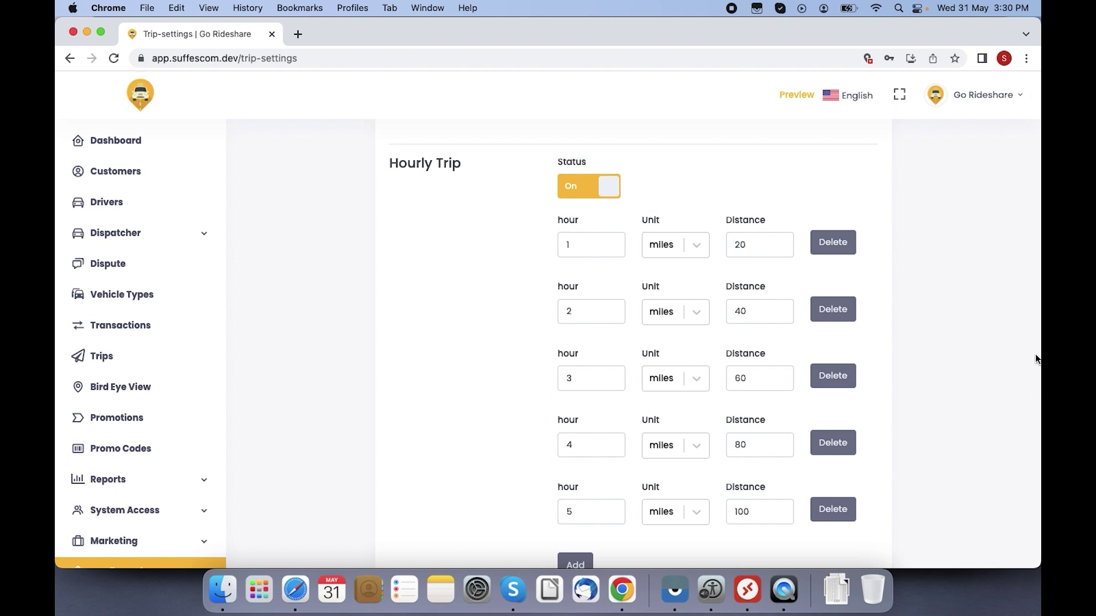
Step: View the admin Profile and Change Password pages, return to Trip Settings, and show the Logout option
left_click(962, 103)
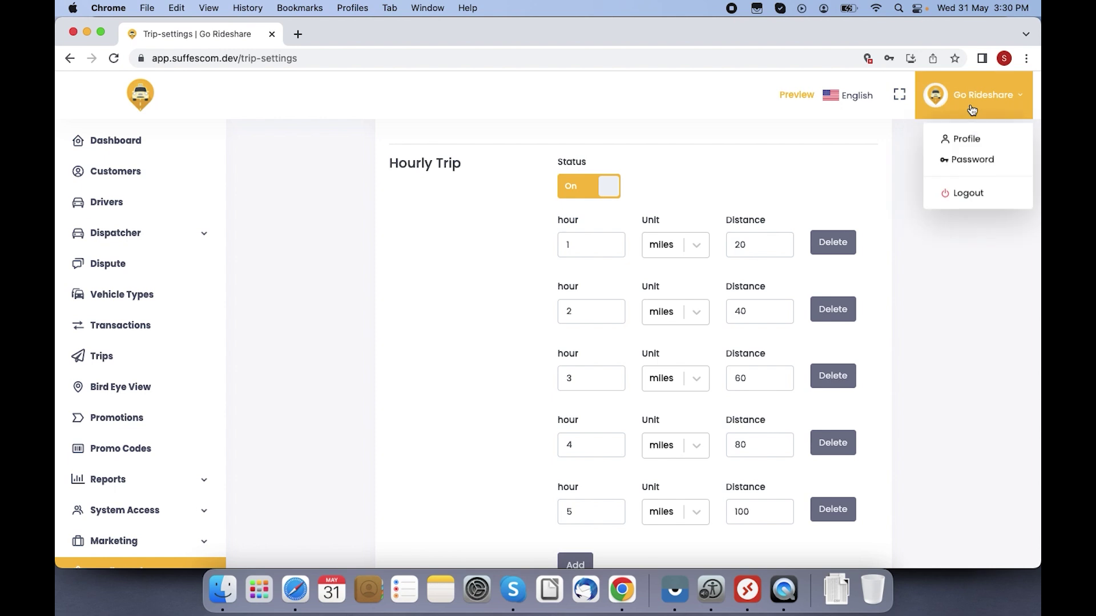
left_click(966, 134)
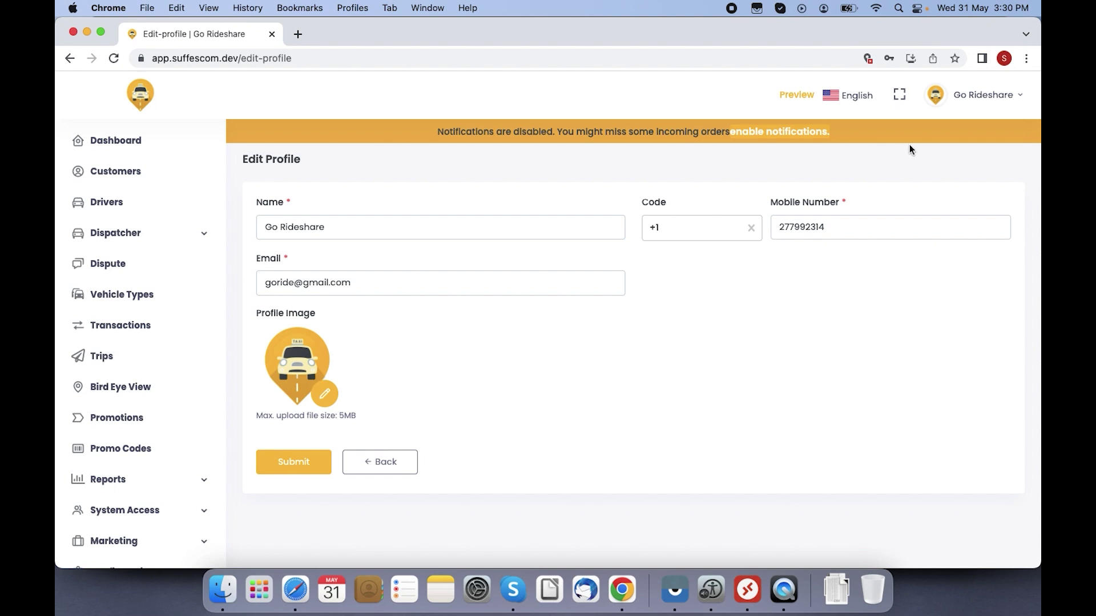
left_click(949, 118)
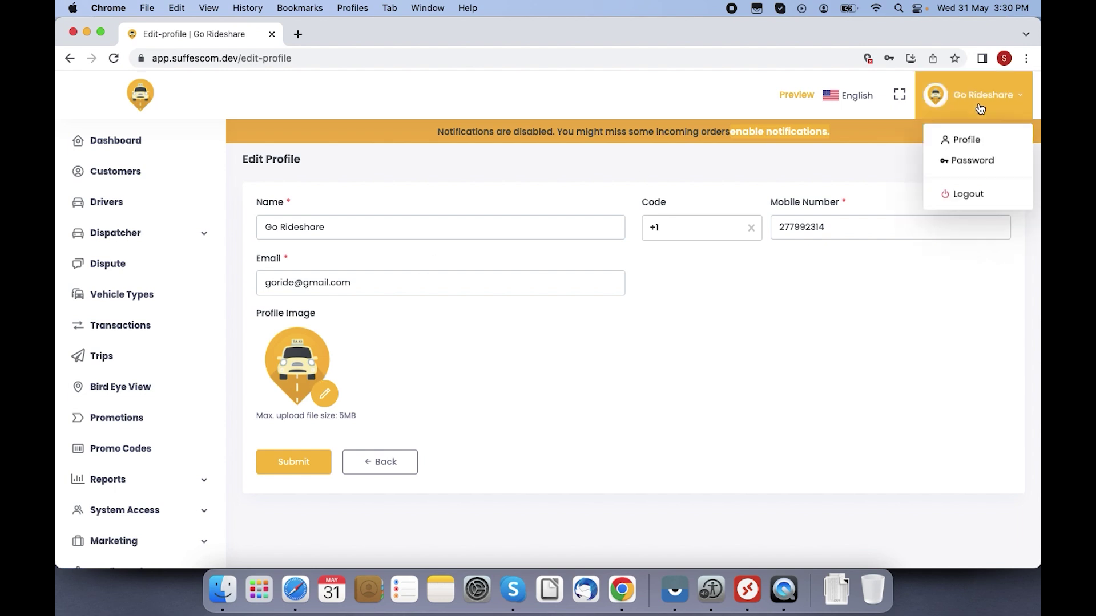
left_click(950, 159)
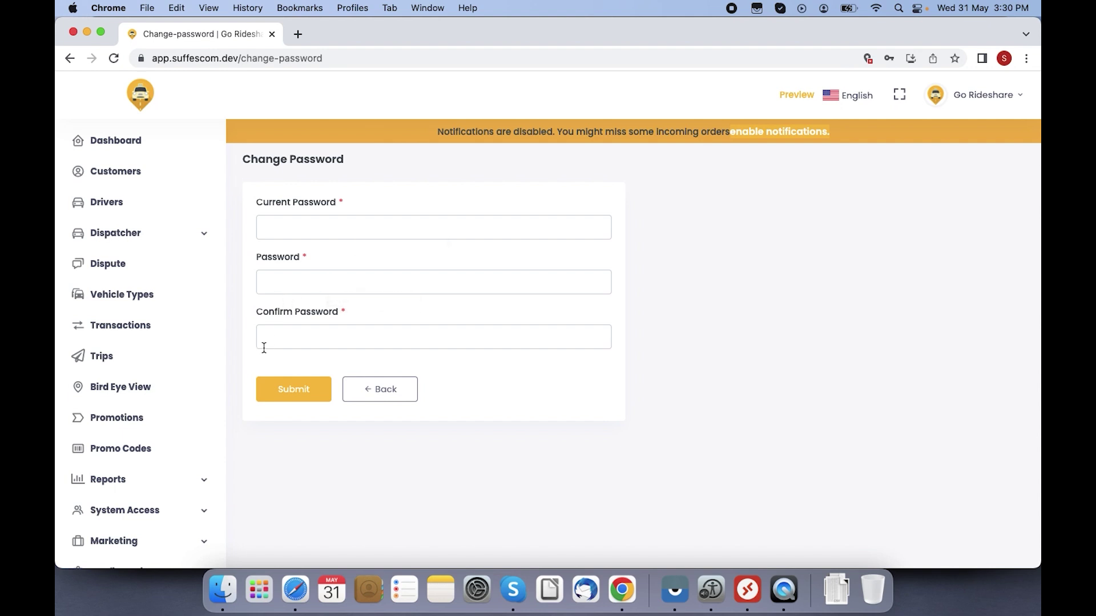
left_click(368, 389)
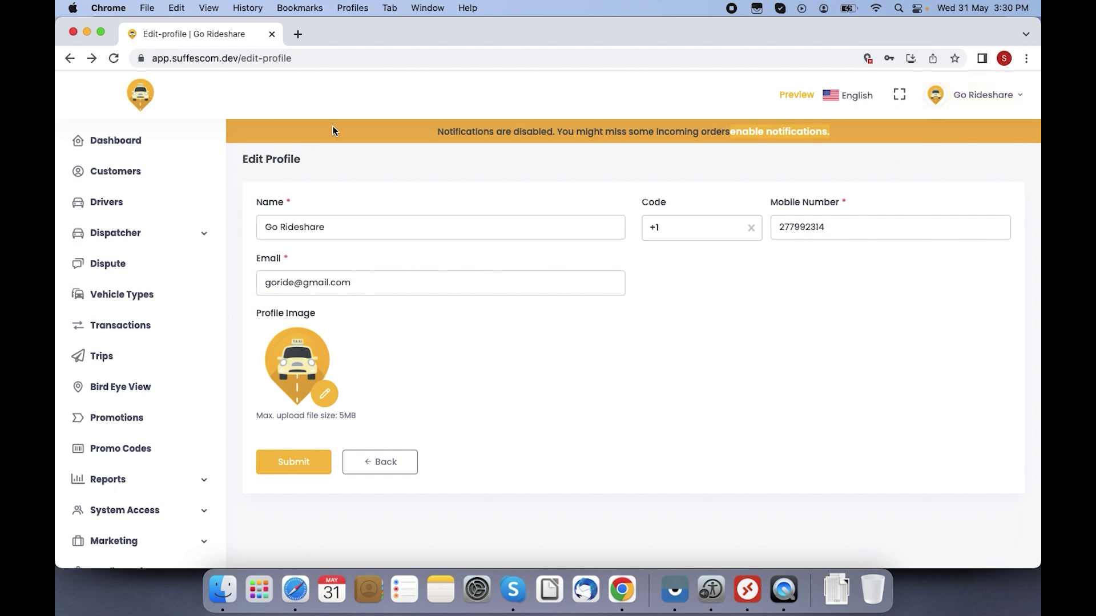
left_click(370, 463)
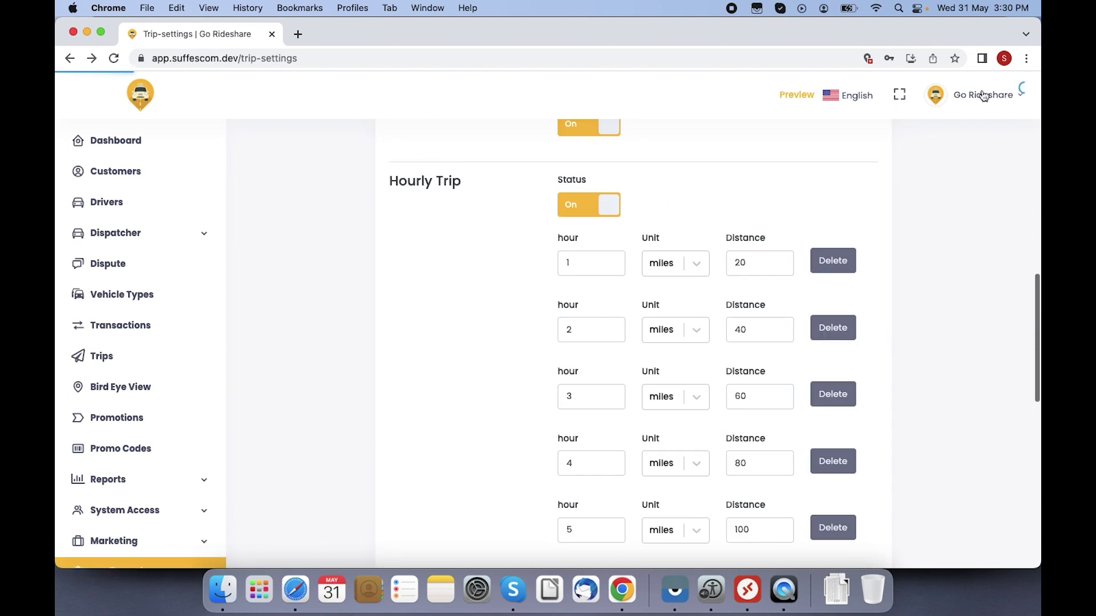
left_click(993, 97)
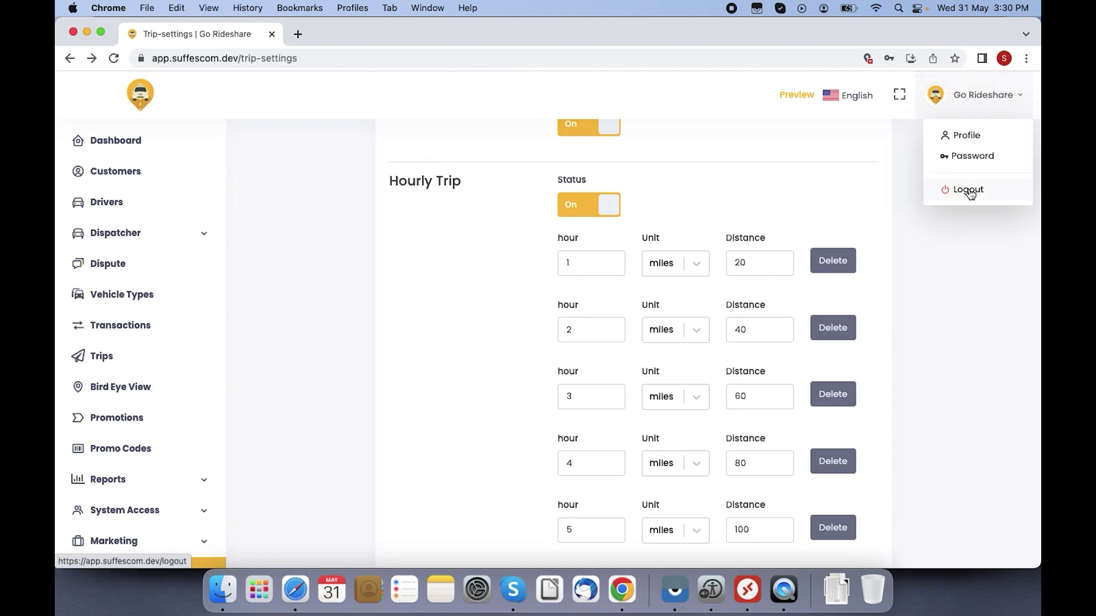